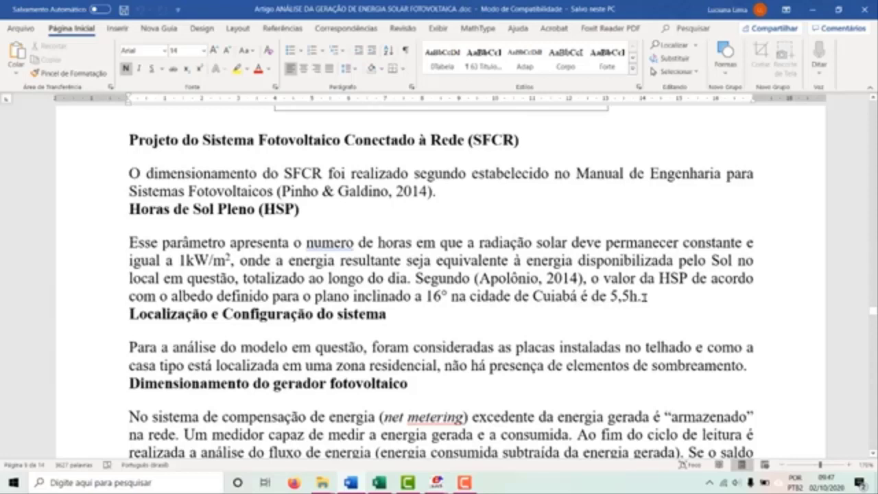
Read the article's sections on full sun hours (HSP), system location and configuration, and photovoltaic generator sizing
{"action": "scroll", "coordinate": [158, 336], "scroll_direction": "down", "scroll_amount": 1}
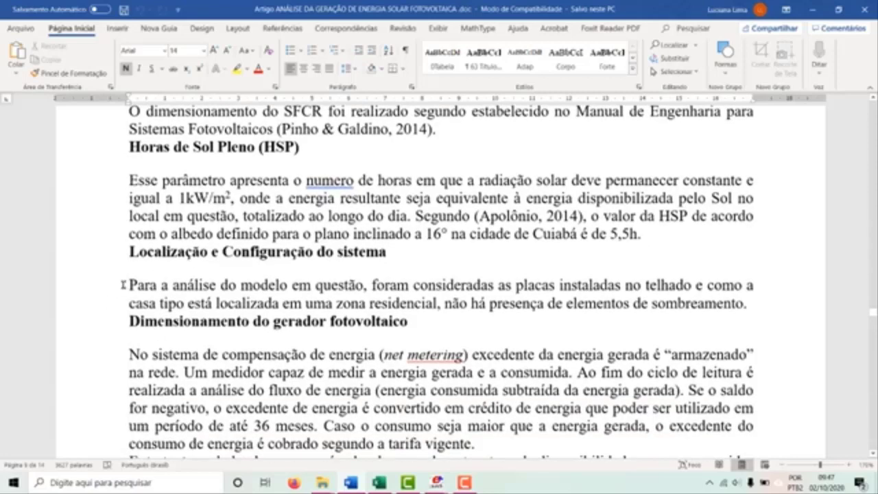
{"action": "scroll", "coordinate": [168, 353], "scroll_direction": "down", "scroll_amount": 4}
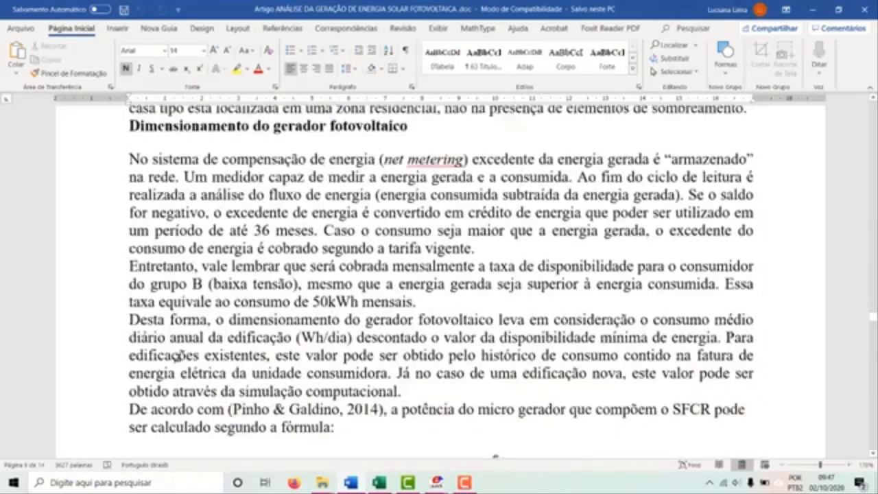
{"action": "scroll", "coordinate": [169, 352], "scroll_direction": "up", "scroll_amount": 4}
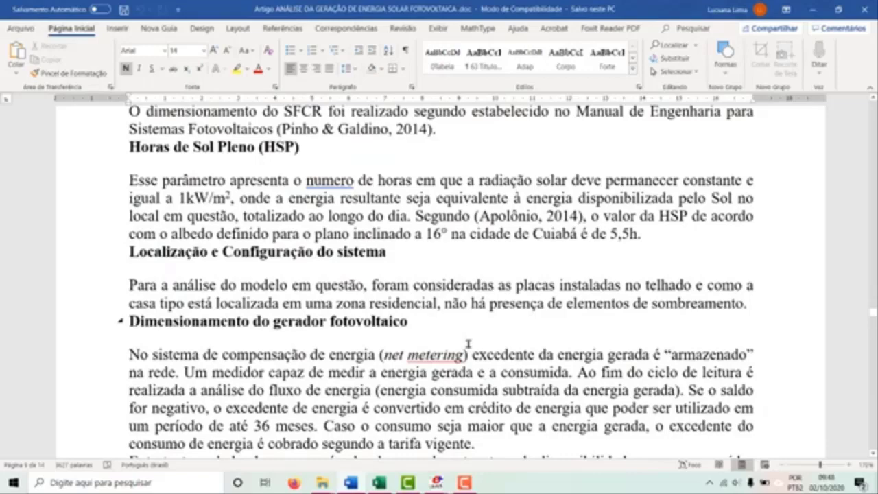
{"action": "scroll", "coordinate": [469, 342], "scroll_direction": "down", "scroll_amount": 2}
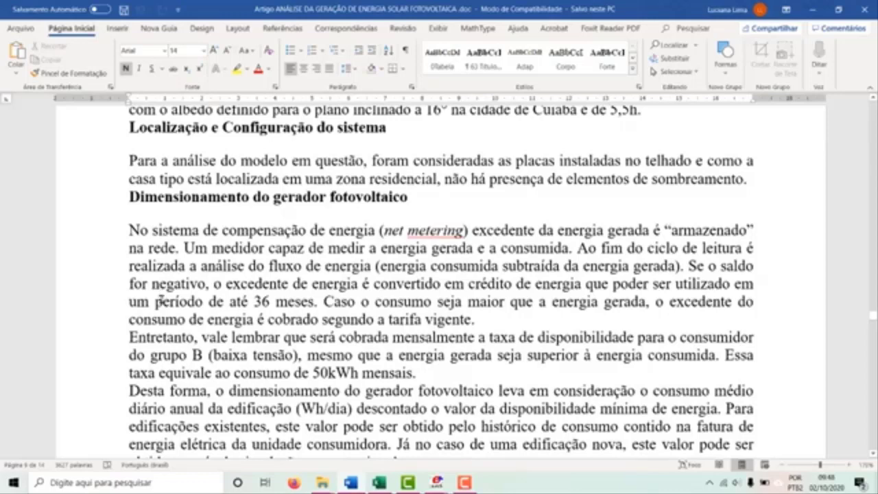
Highlight the closing words of the availability charge paragraph that give its equivalent monthly consumption
{"action": "scroll", "coordinate": [161, 300], "scroll_direction": "down", "scroll_amount": 1}
{"action": "left_click", "coordinate": [339, 310]}
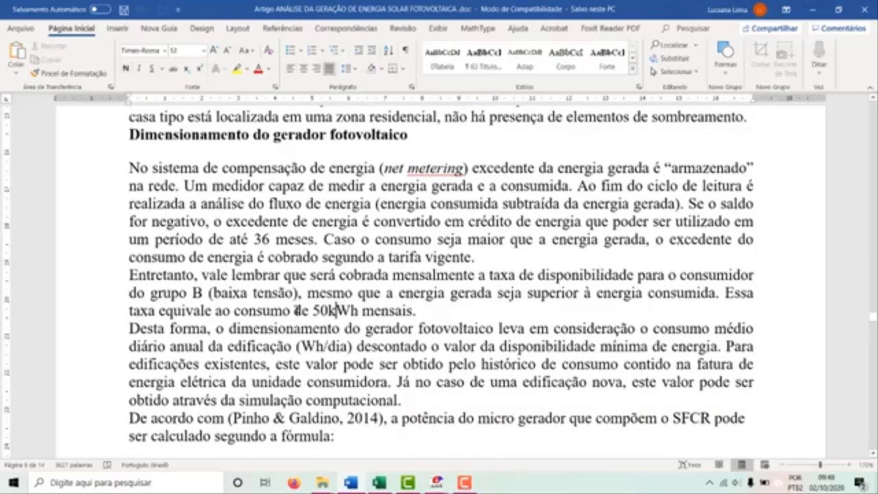
{"action": "left_click_drag", "start_coordinate": [296, 310], "coordinate": [361, 310]}
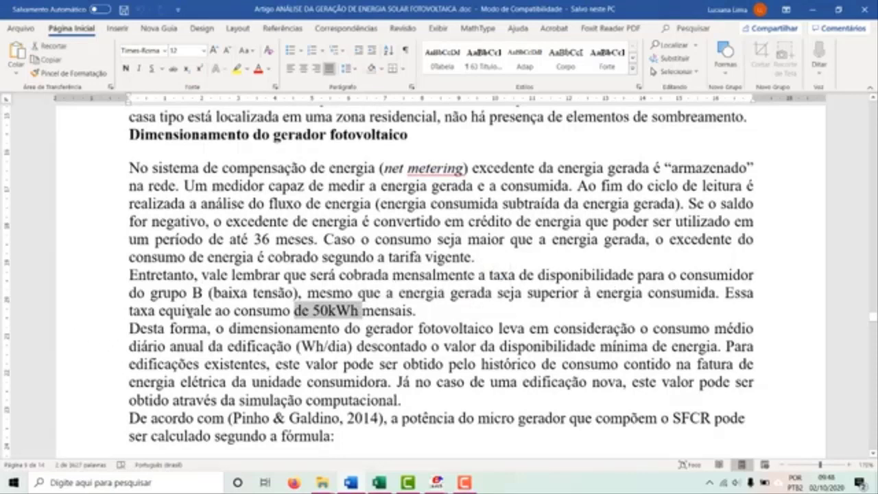
{"action": "left_click", "coordinate": [193, 310]}
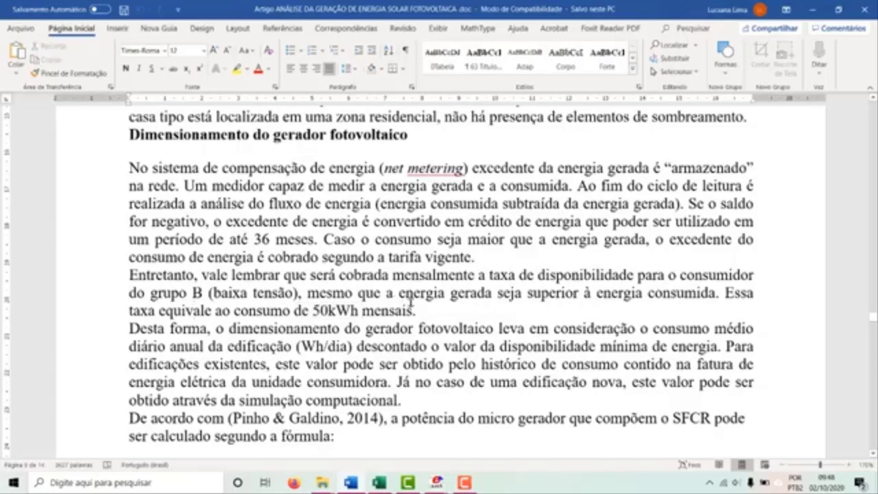
{"action": "left_click_drag", "start_coordinate": [420, 310], "coordinate": [144, 316]}
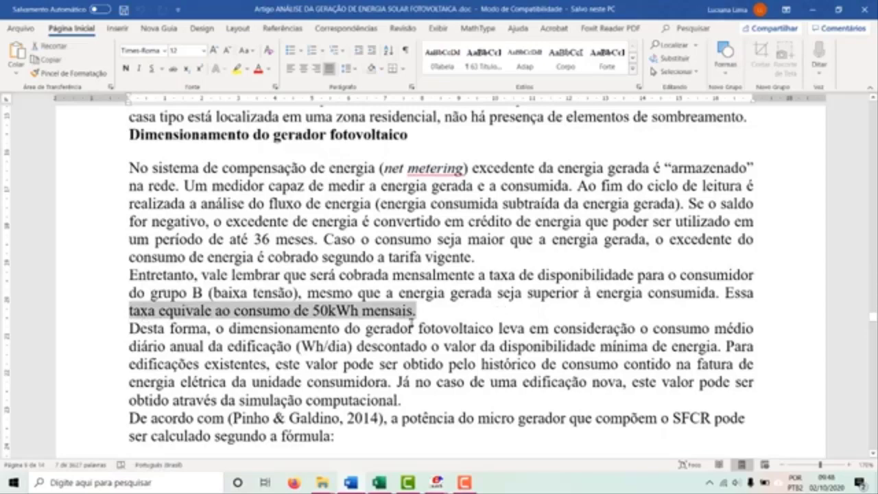
Examine the generator power formula (1), the definitions of its variables and the average daily consumption formula (2)
{"action": "scroll", "coordinate": [59, 350], "scroll_direction": "down", "scroll_amount": 5}
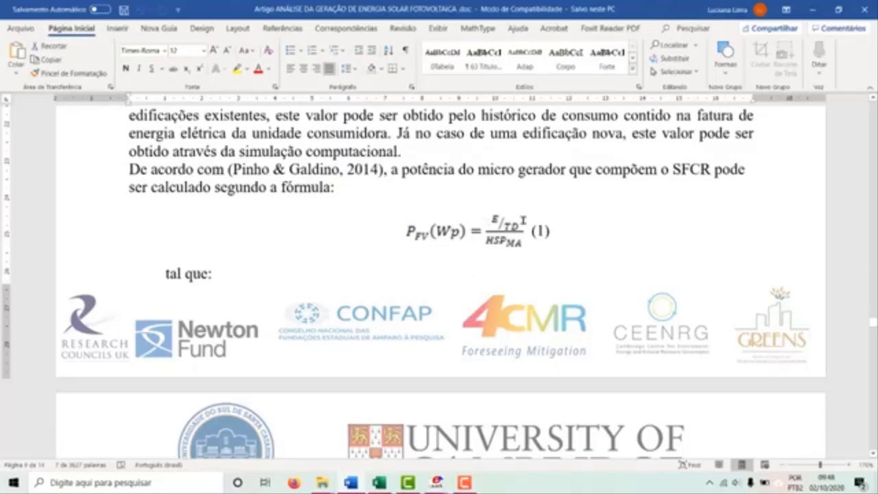
{"action": "scroll", "coordinate": [493, 226], "scroll_direction": "down", "scroll_amount": 5}
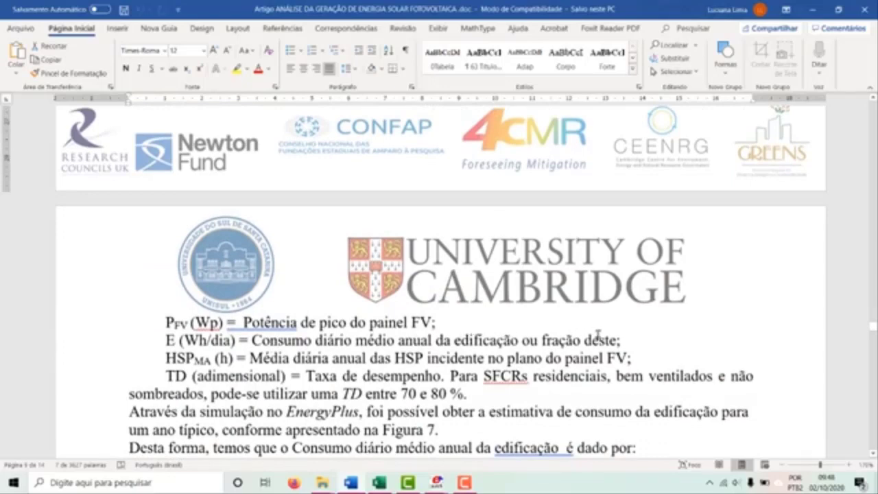
{"action": "scroll", "coordinate": [597, 334], "scroll_direction": "up", "scroll_amount": 7}
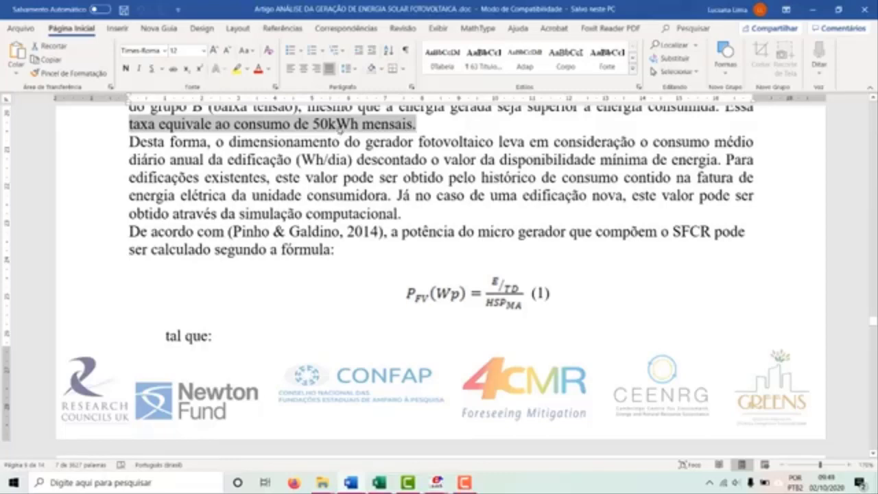
{"action": "scroll", "coordinate": [331, 203], "scroll_direction": "down", "scroll_amount": 6}
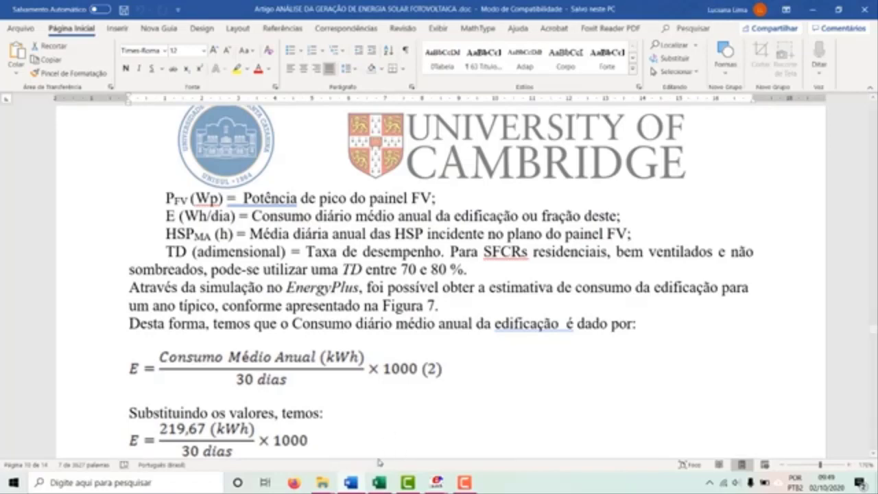
Switch to EP-Launch, open the tabular results of Casa Eficiente.idf and highlight the Total Site Energy value
{"action": "mouse_move", "coordinate": [443, 483]}
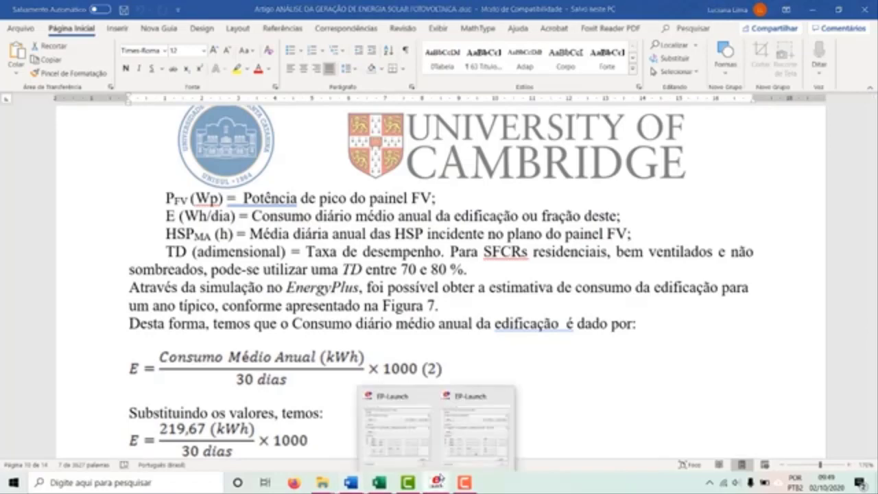
{"action": "left_click", "coordinate": [418, 421]}
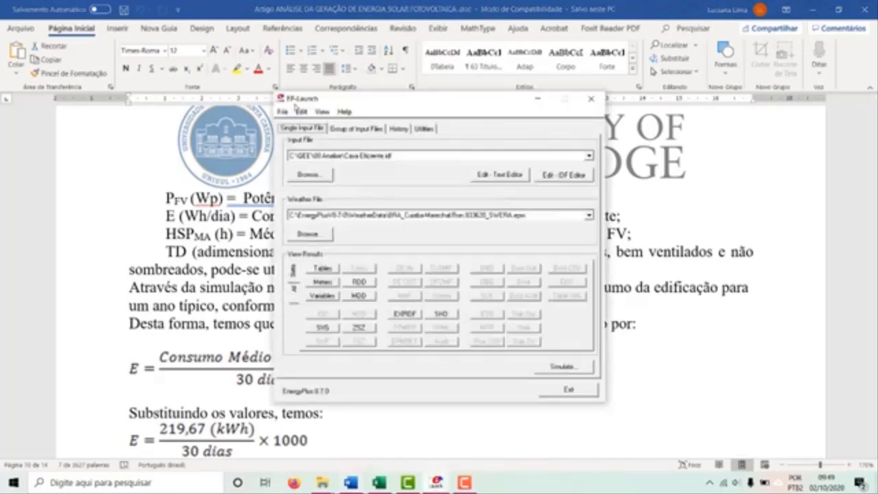
{"action": "left_click", "coordinate": [335, 270]}
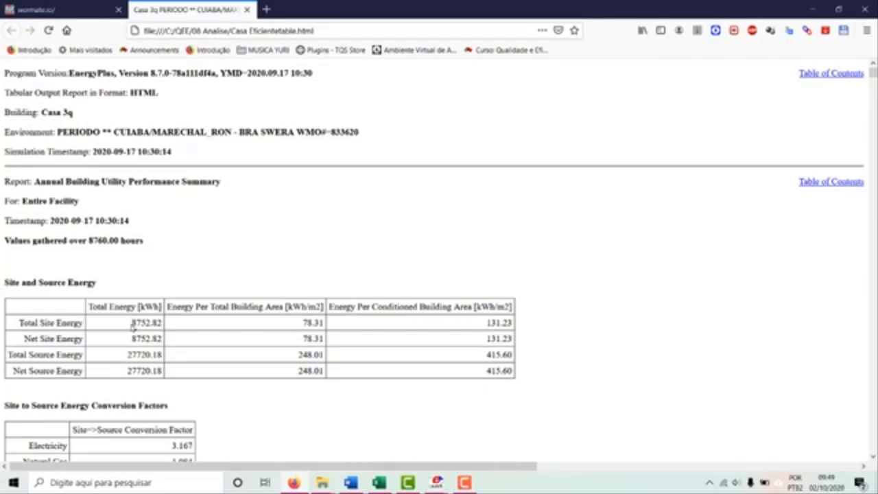
{"action": "left_click_drag", "start_coordinate": [133, 324], "coordinate": [162, 323]}
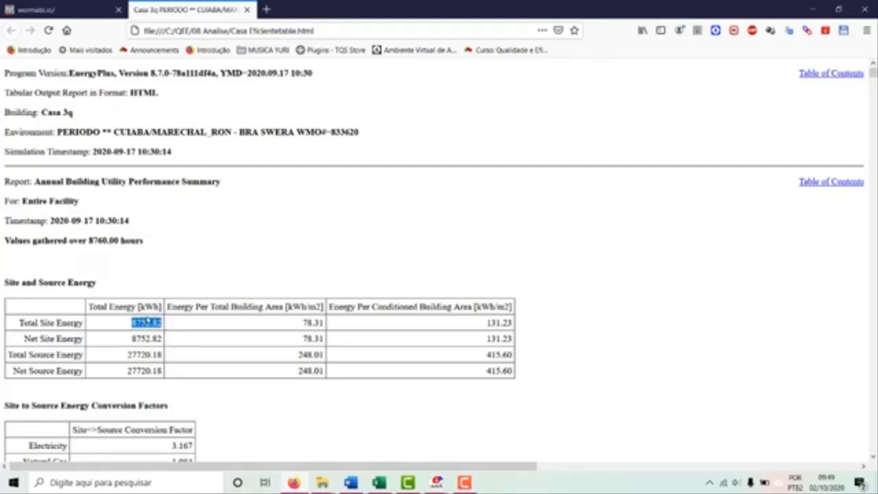
Open the B1 SEM PLACA SOLAR tariff report and highlight the yearly TotalEnergy sum under Native Variables
{"action": "scroll", "coordinate": [173, 278], "scroll_direction": "down", "scroll_amount": 13}
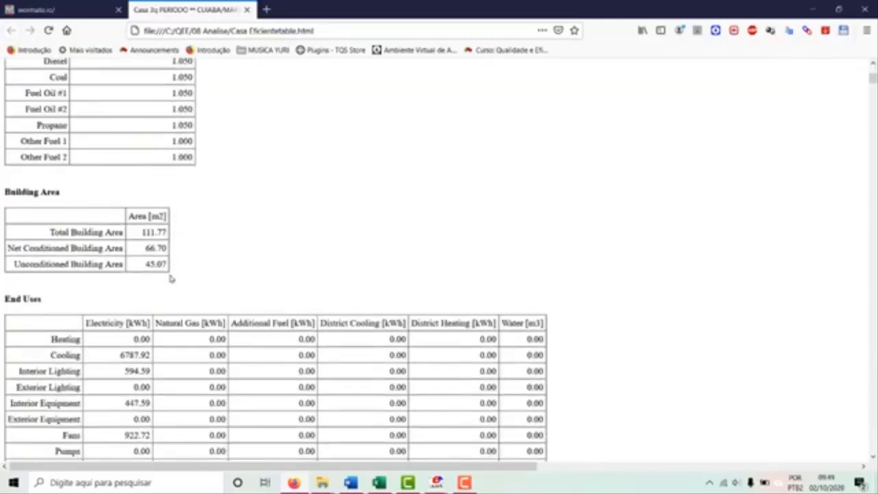
{"action": "scroll", "coordinate": [172, 275], "scroll_direction": "down", "scroll_amount": 20}
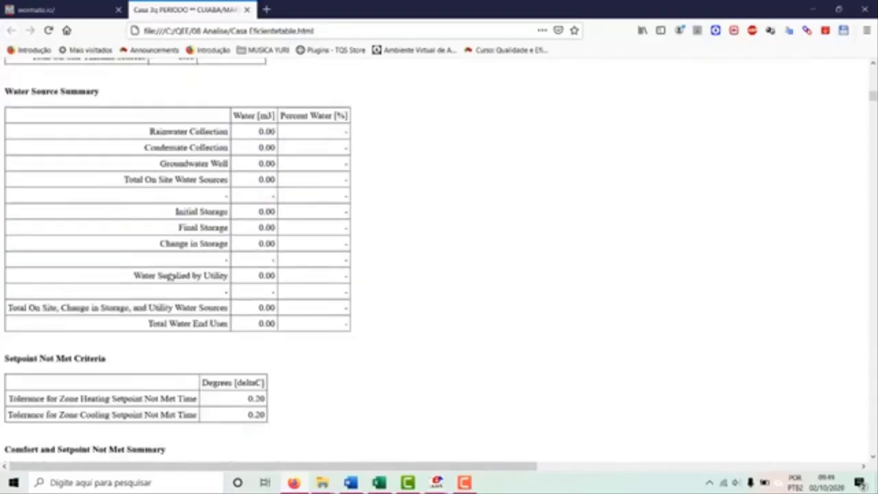
{"action": "scroll", "coordinate": [172, 277], "scroll_direction": "down", "scroll_amount": 5}
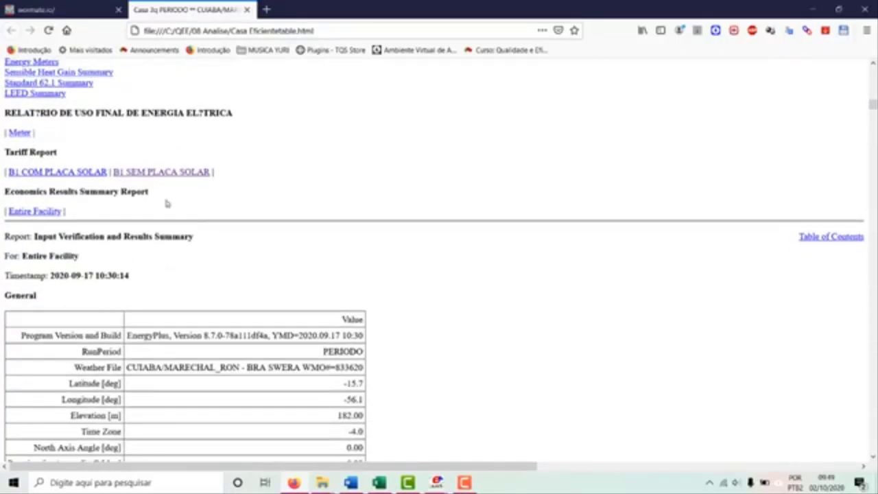
{"action": "left_click", "coordinate": [150, 172]}
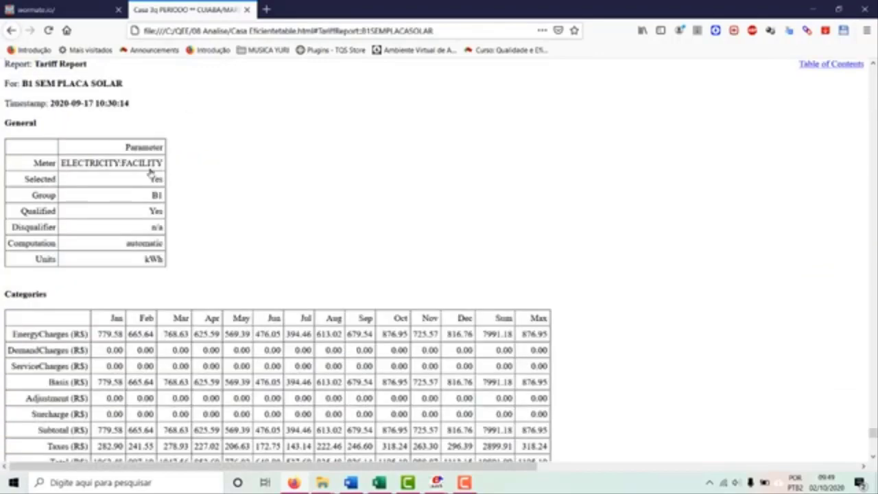
{"action": "scroll", "coordinate": [145, 283], "scroll_direction": "down", "scroll_amount": 1}
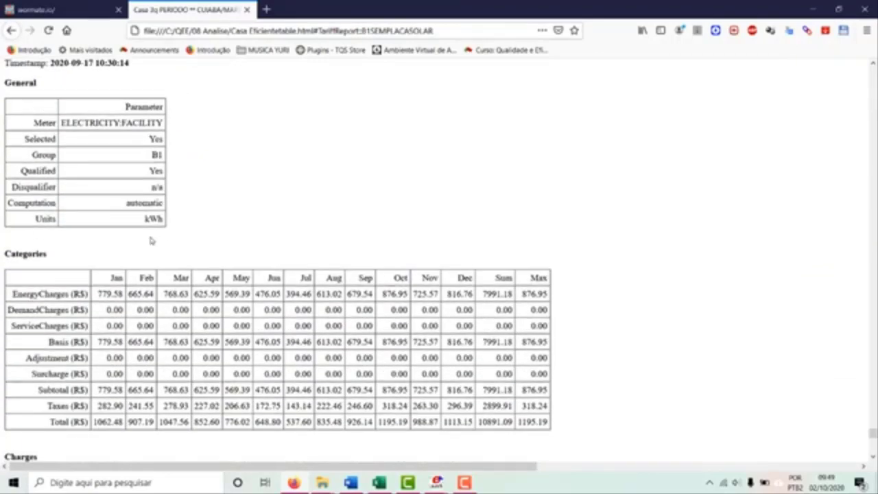
{"action": "scroll", "coordinate": [149, 237], "scroll_direction": "down", "scroll_amount": 5}
{"action": "scroll", "coordinate": [148, 236], "scroll_direction": "down", "scroll_amount": 5}
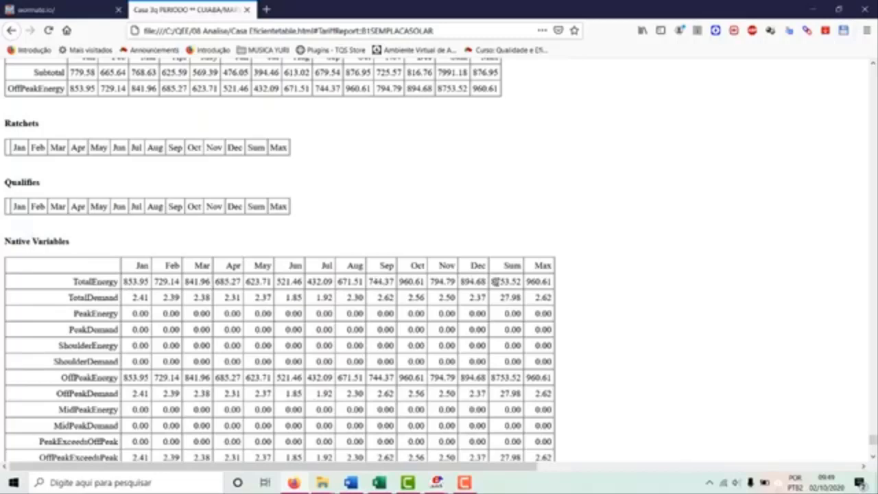
{"action": "left_click_drag", "start_coordinate": [491, 282], "coordinate": [523, 282]}
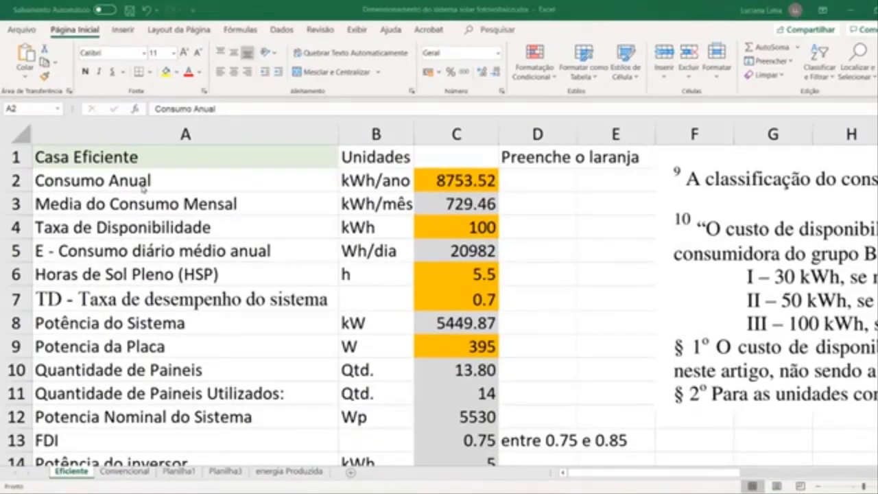
Inspect the Casa Eficiente title and the annual consumption input on the Eficiente sheet in Excel
{"action": "left_click", "coordinate": [71, 158]}
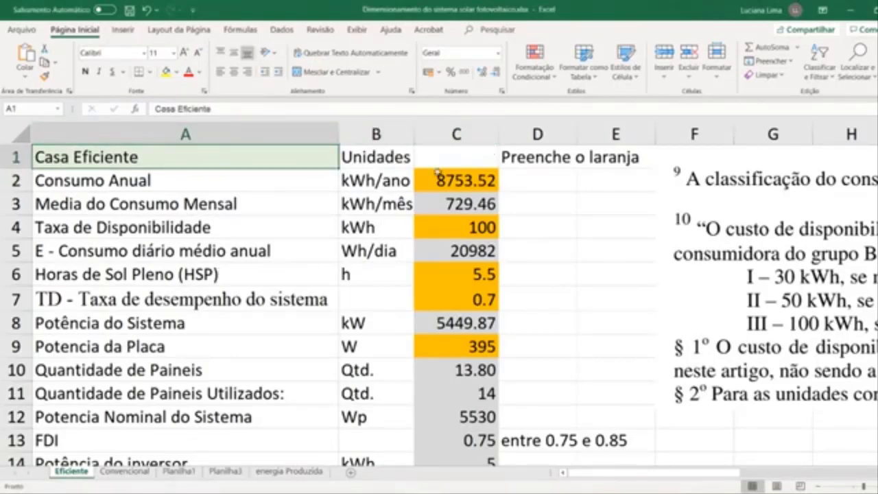
{"action": "left_click", "coordinate": [477, 186]}
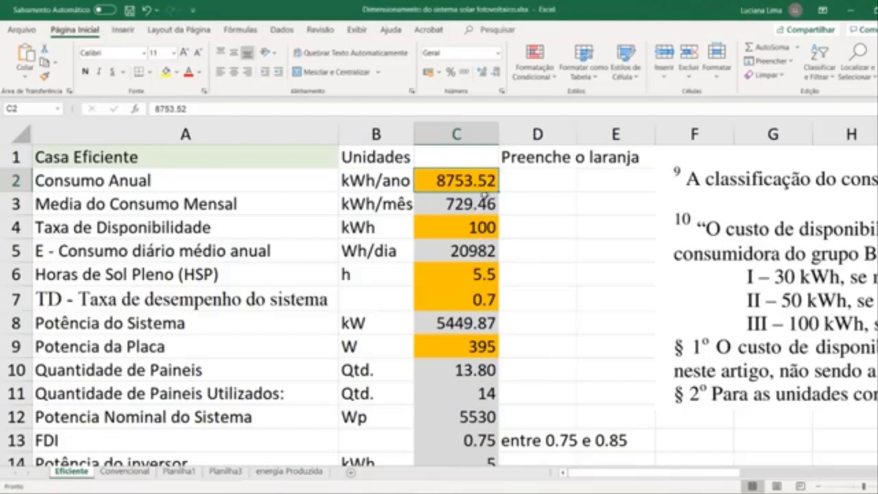
{"action": "left_click", "coordinate": [534, 188]}
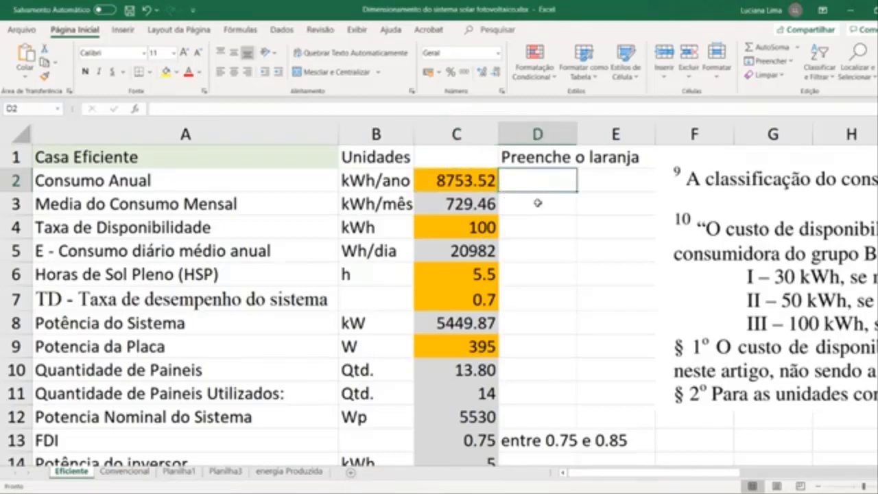
{"action": "key", "text": "ctrl+l"}
{"action": "left_click", "coordinate": [140, 221]}
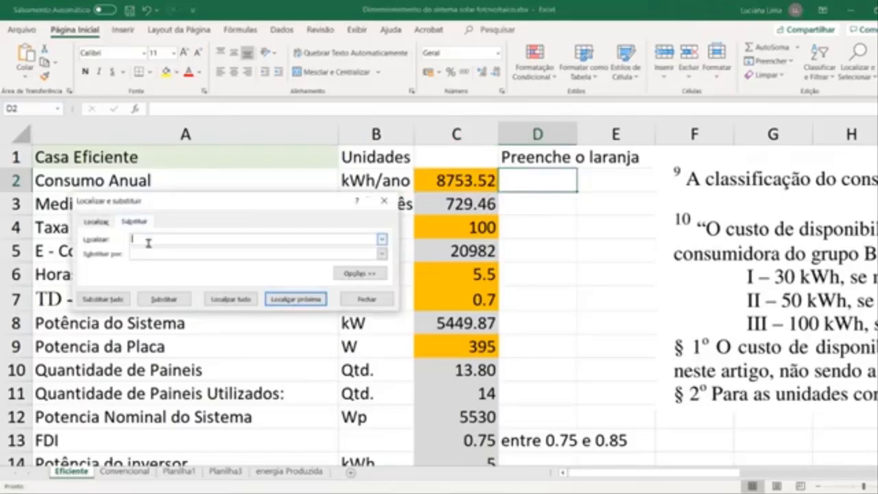
{"action": "left_click", "coordinate": [146, 252]}
{"action": "left_click", "coordinate": [149, 238]}
{"action": "left_click", "coordinate": [384, 200]}
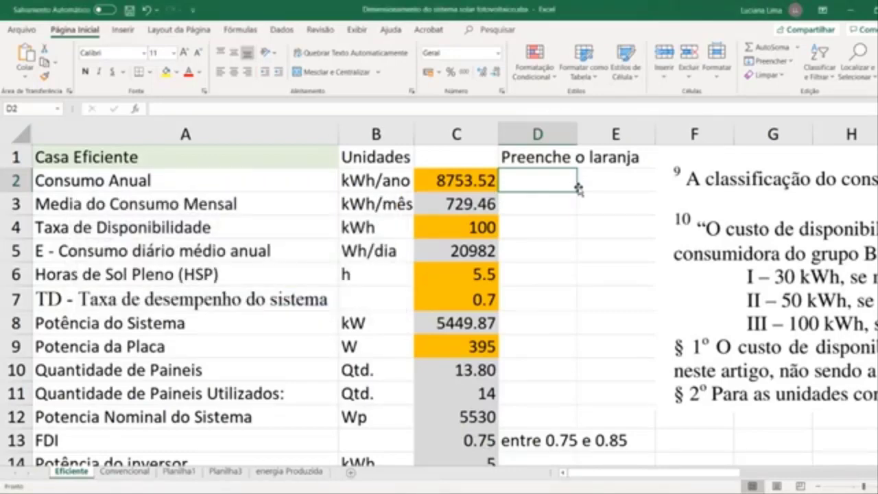
Inspect the annual consumption input in C2 and the monthly average consumption formula in C3
{"action": "left_click", "coordinate": [487, 177]}
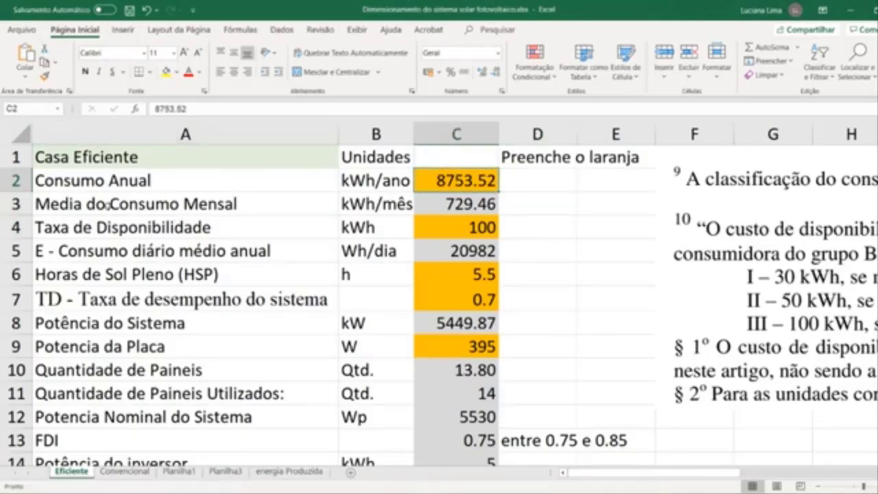
{"action": "left_click", "coordinate": [431, 206]}
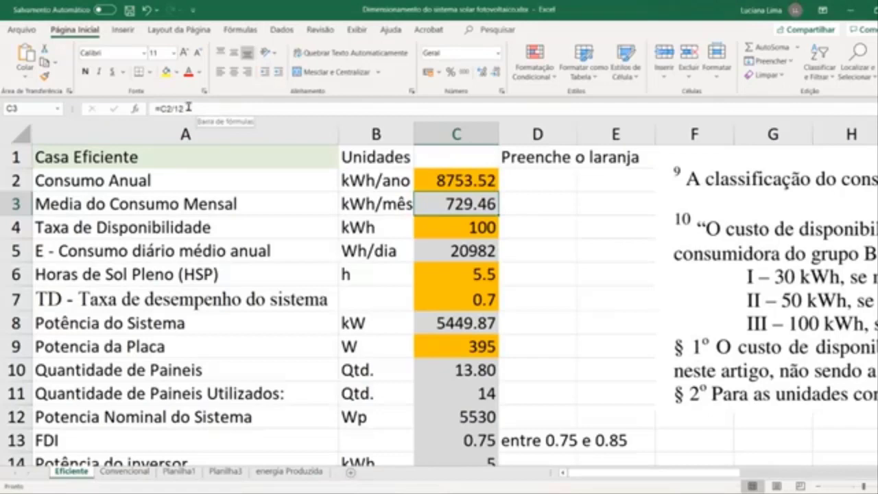
Examine the availability rate row and the Aneel note on availability cost by connection type, and select the rate's value in C4
{"action": "left_click", "coordinate": [270, 227]}
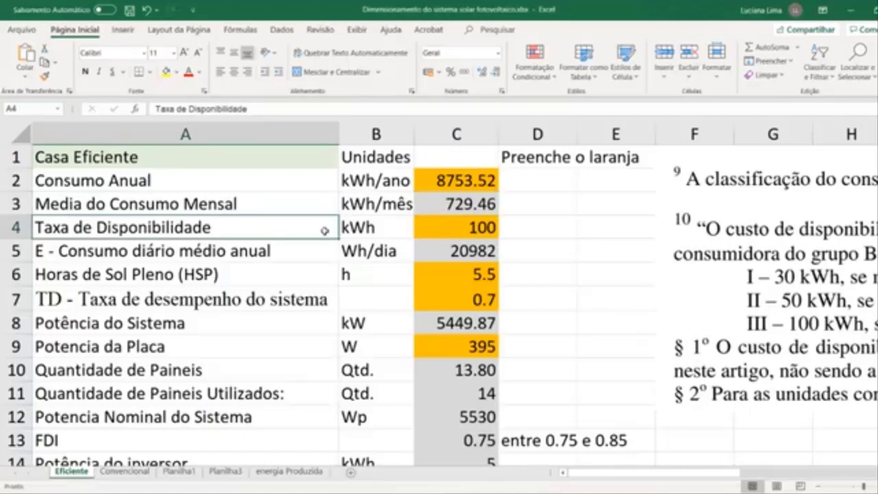
{"action": "left_click_drag", "start_coordinate": [713, 472], "coordinate": [787, 470]}
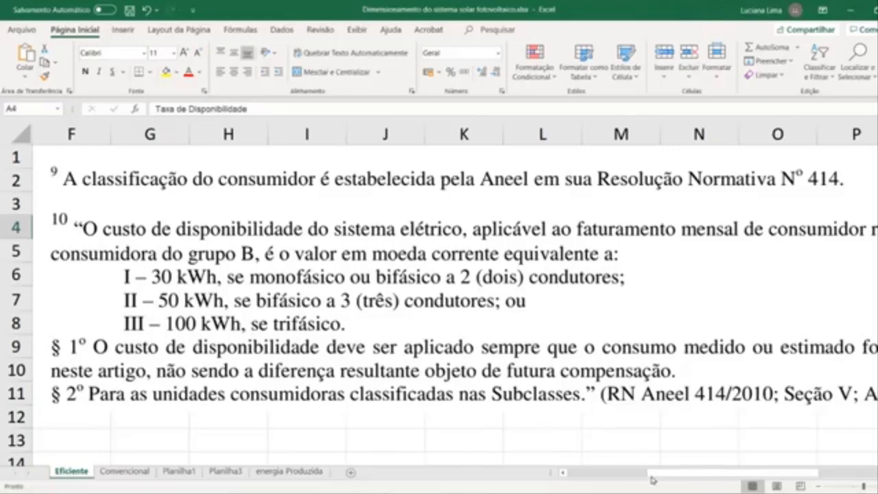
{"action": "left_click_drag", "start_coordinate": [654, 480], "coordinate": [571, 480]}
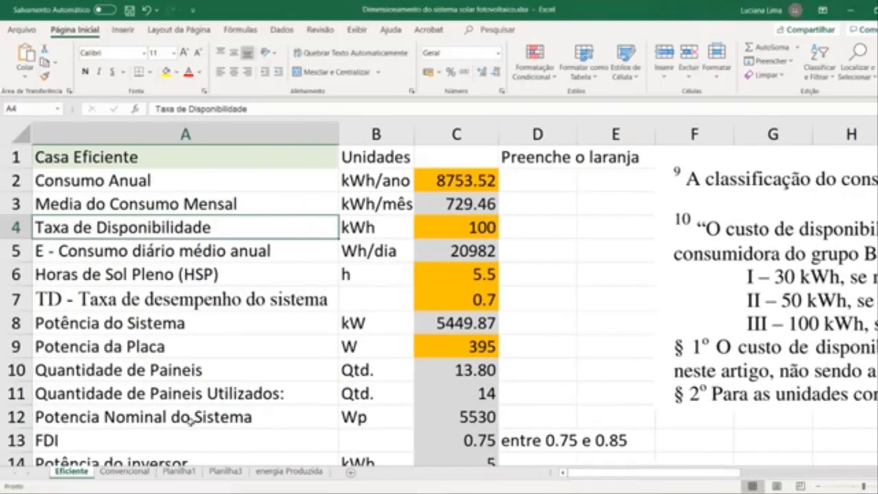
{"action": "left_click", "coordinate": [446, 223]}
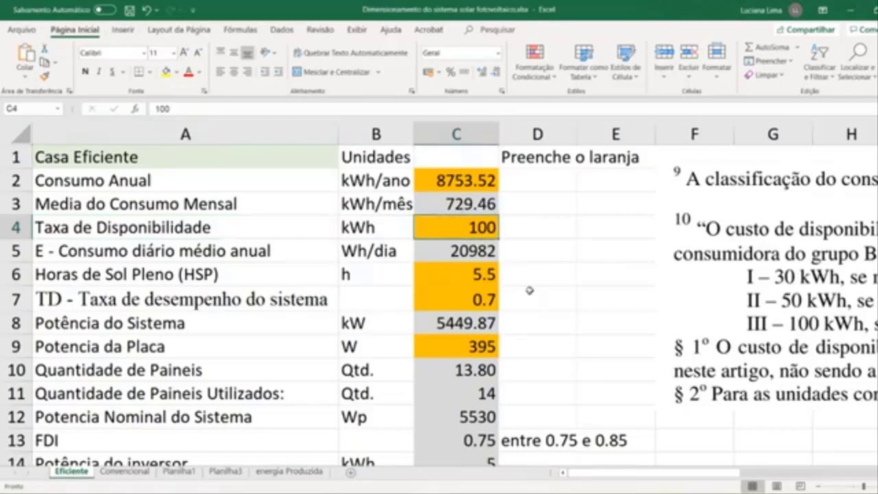
Inspect the average daily consumption row and open its formula in C5 to see which cells it references
{"action": "left_click", "coordinate": [51, 261]}
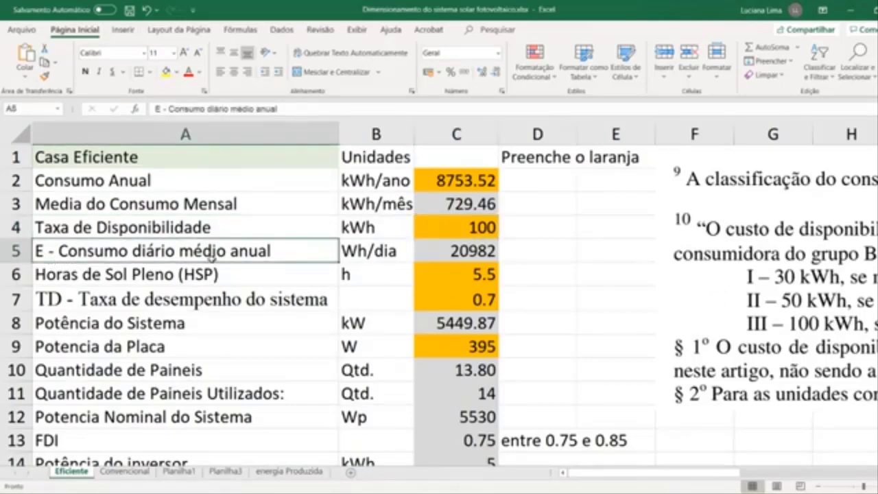
{"action": "left_click", "coordinate": [442, 252]}
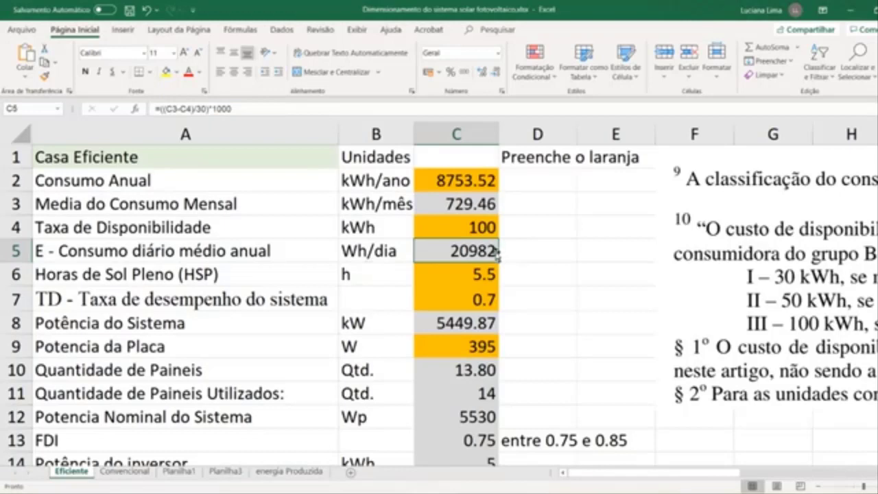
{"action": "left_click", "coordinate": [273, 105]}
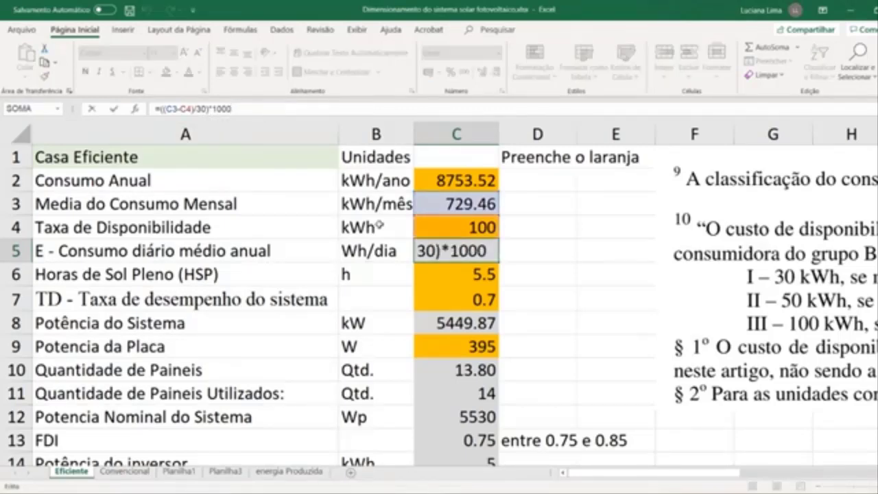
Examine the Horas de Sol Pleno (HSP) and TD performance rate rows and their input values in C6 and C7
{"action": "left_click", "coordinate": [77, 280]}
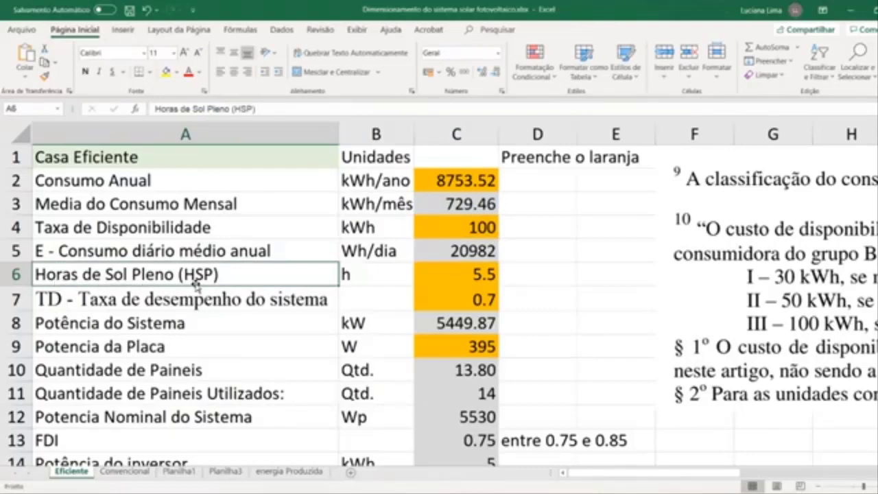
{"action": "left_click", "coordinate": [443, 277]}
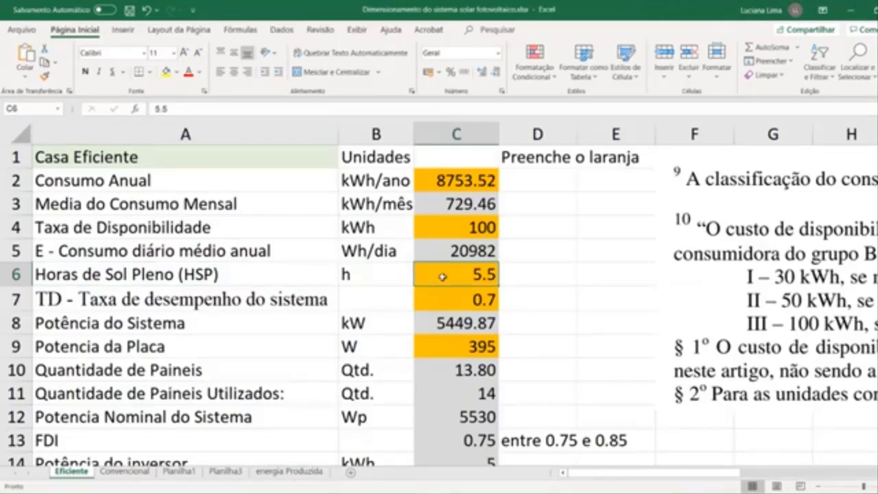
{"action": "left_click", "coordinate": [98, 306]}
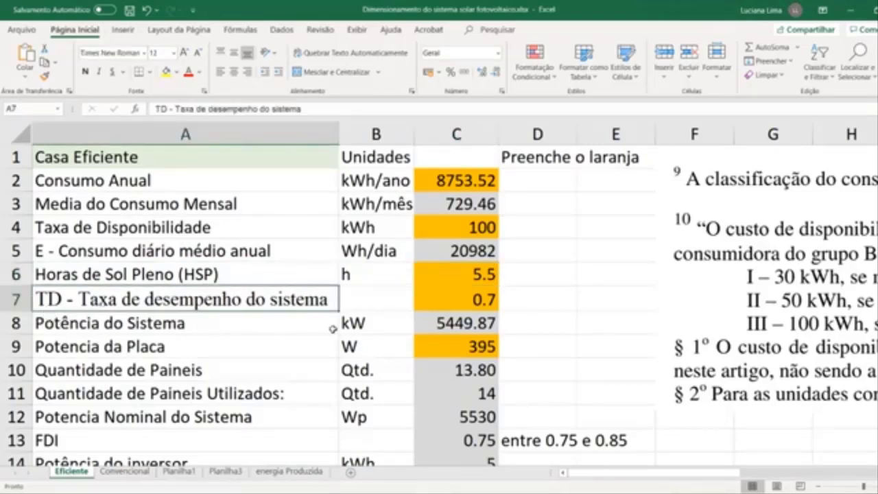
{"action": "left_click", "coordinate": [471, 300]}
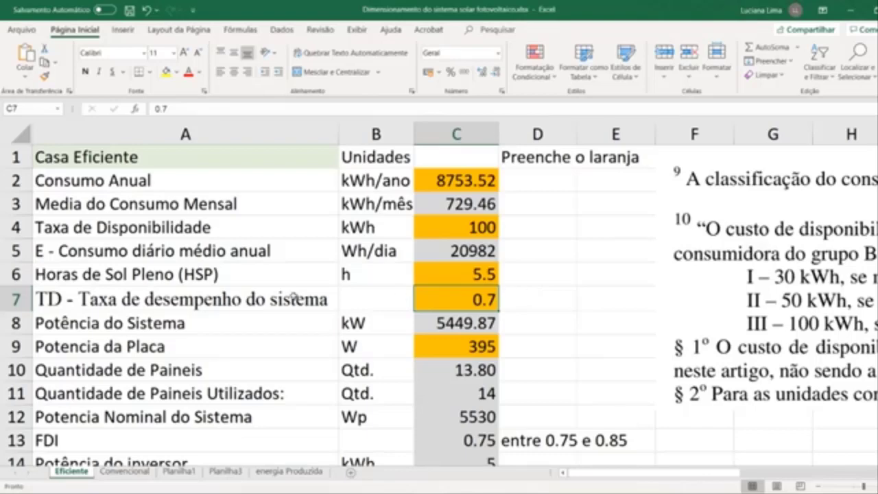
Inspect the Potência do Sistema row, checking its unit in B8 and its formula in C8
{"action": "left_click", "coordinate": [250, 320]}
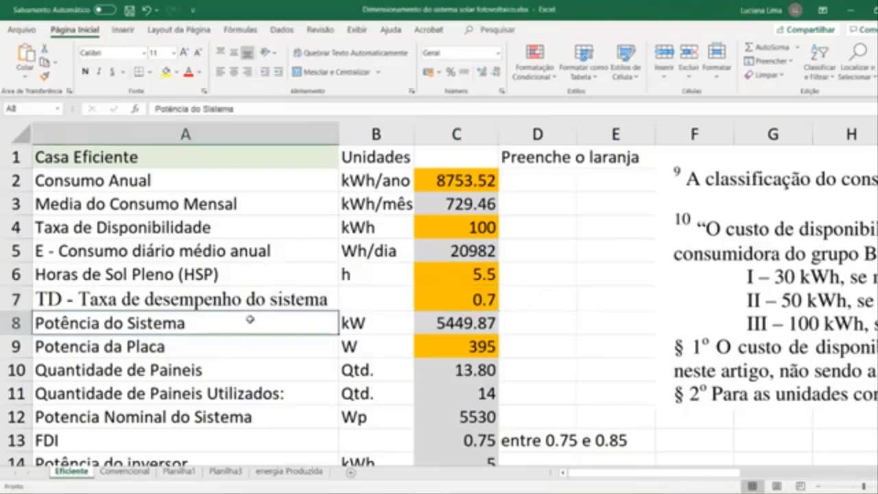
{"action": "left_click", "coordinate": [365, 323]}
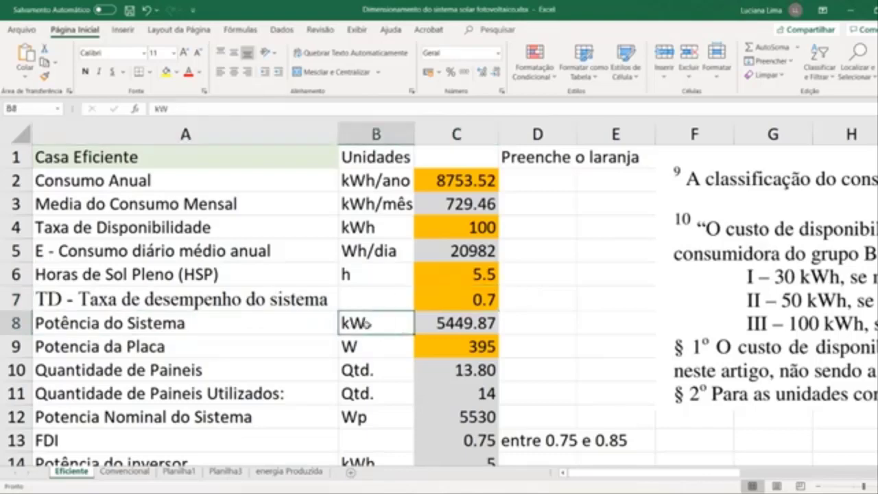
{"action": "left_click", "coordinate": [488, 323]}
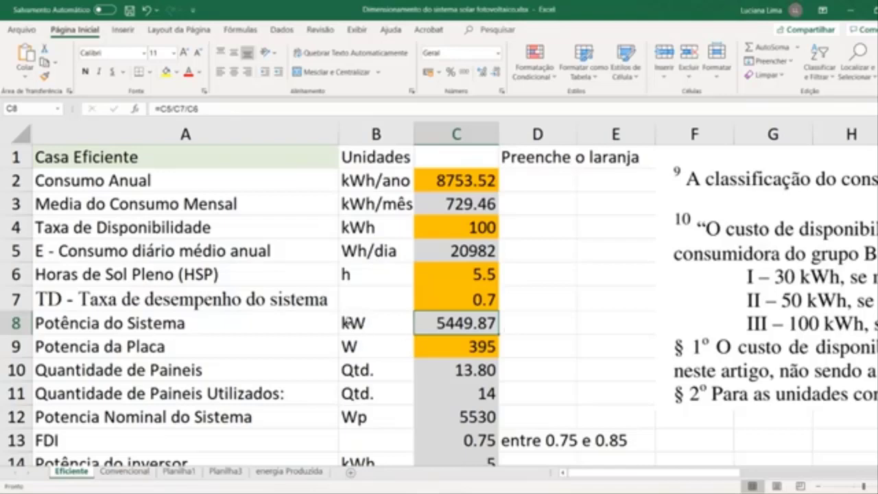
Correct the Potência do Sistema unit in B8 to W, and check it against the daily consumption unit and the power formula
{"action": "double_click", "coordinate": [349, 321]}
{"action": "key", "text": "BackSpace"}
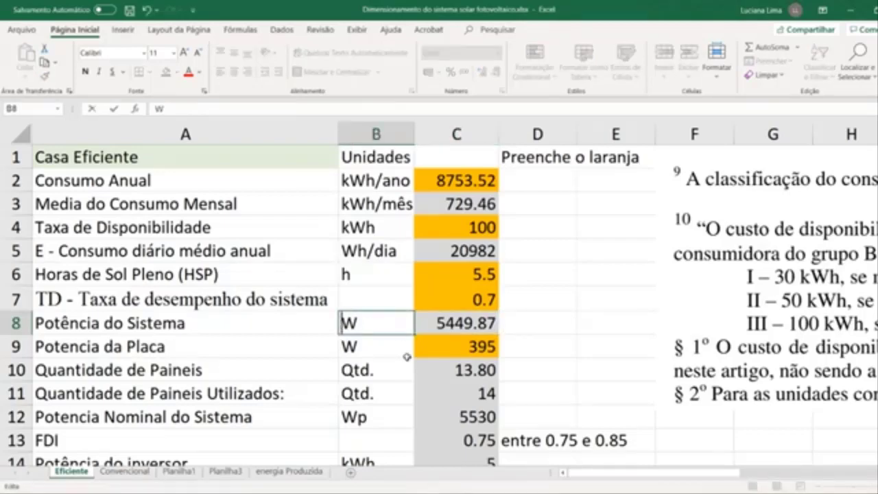
{"action": "key", "text": "Return"}
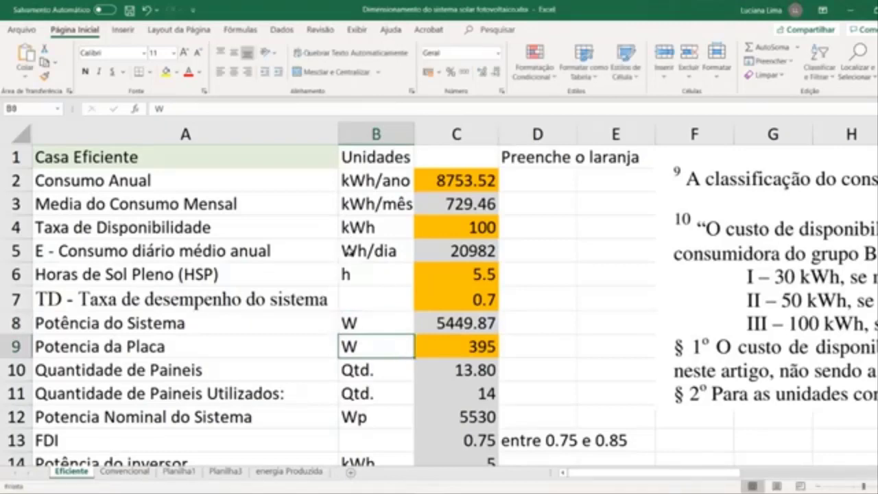
{"action": "left_click", "coordinate": [355, 251]}
{"action": "left_click", "coordinate": [458, 328]}
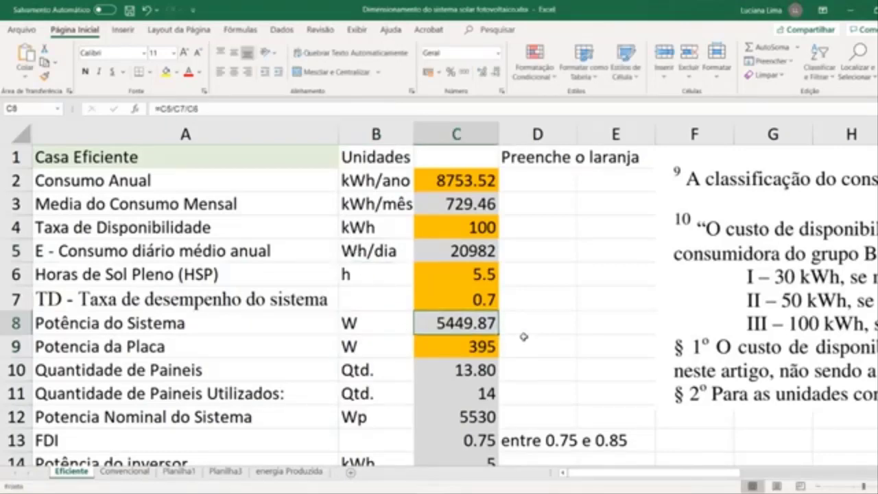
Check the panel power input in C9 against the specifications and product title on the NeoSolar solar panel page in the browser
{"action": "left_click", "coordinate": [139, 350]}
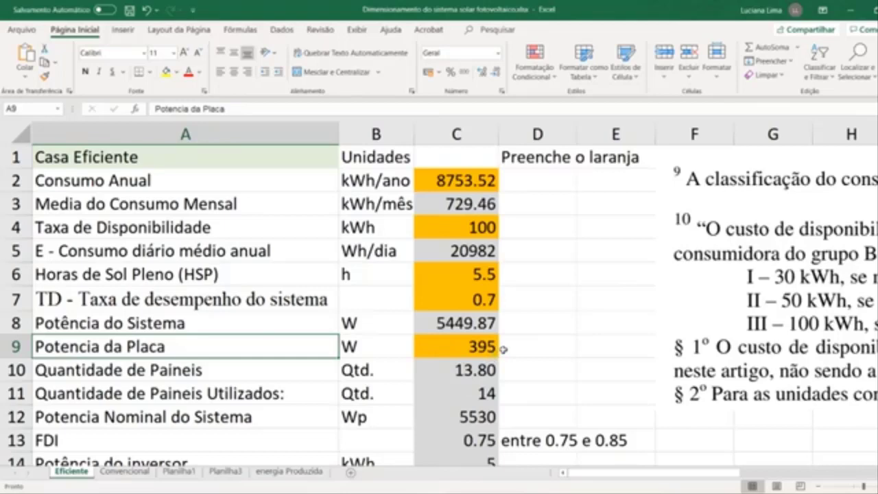
{"action": "left_click", "coordinate": [482, 344]}
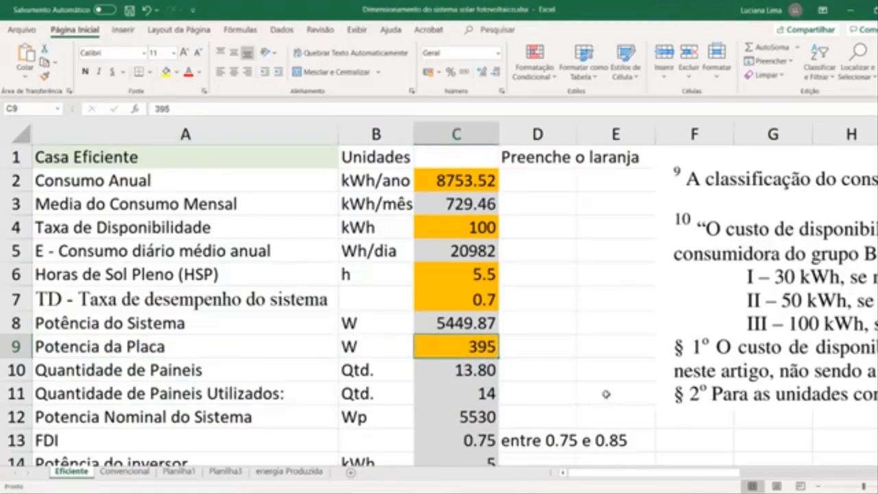
{"action": "left_click", "coordinate": [278, 492]}
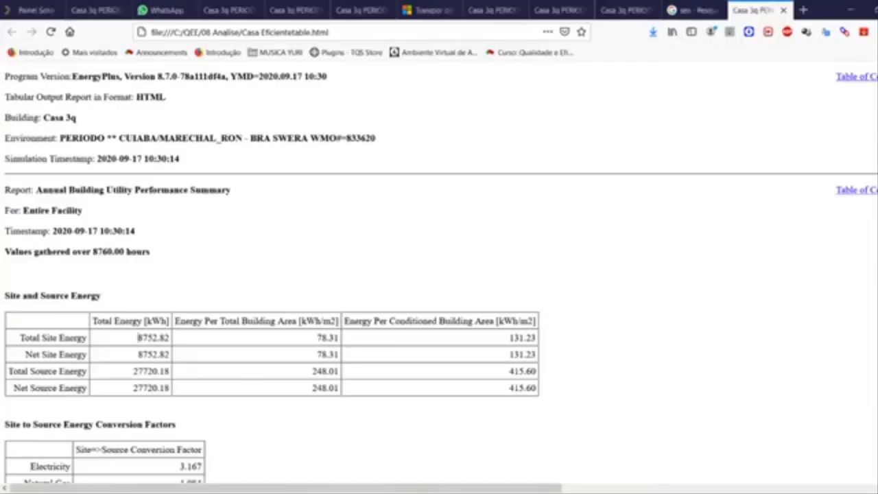
{"action": "left_click", "coordinate": [34, 7]}
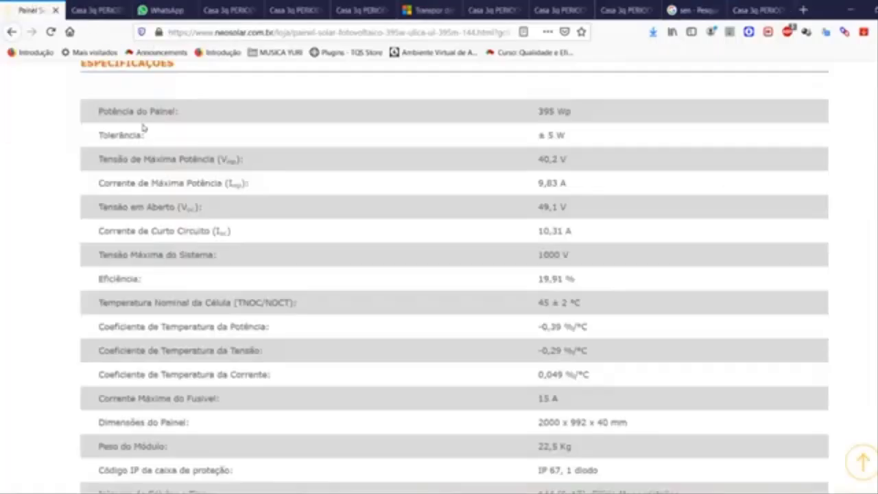
{"action": "scroll", "coordinate": [141, 125], "scroll_direction": "up", "scroll_amount": 5}
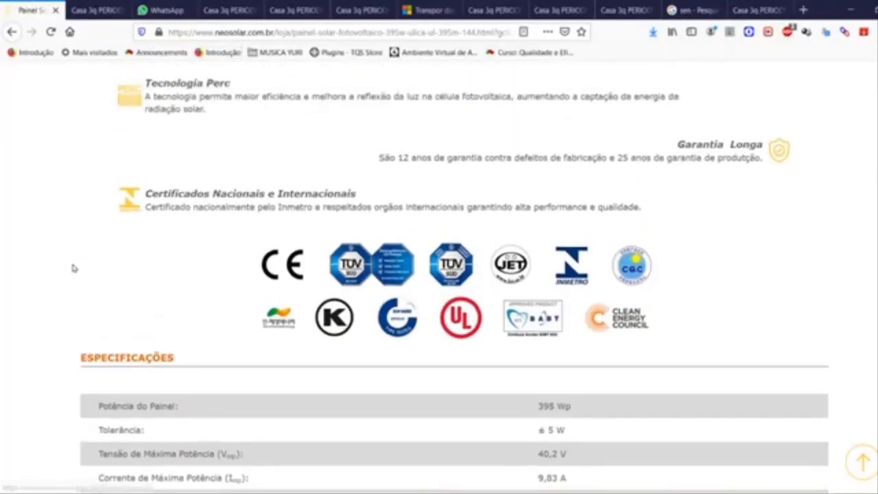
{"action": "scroll", "coordinate": [70, 267], "scroll_direction": "up", "scroll_amount": 15}
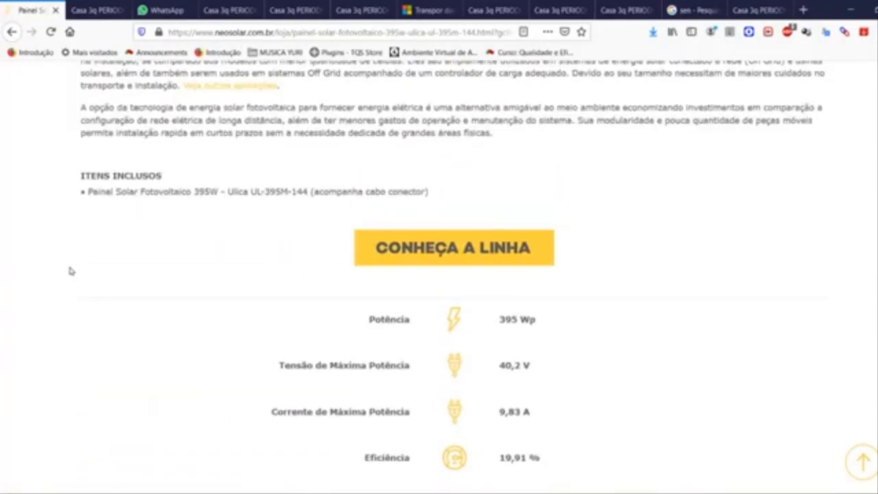
{"action": "scroll", "coordinate": [69, 270], "scroll_direction": "up", "scroll_amount": 10}
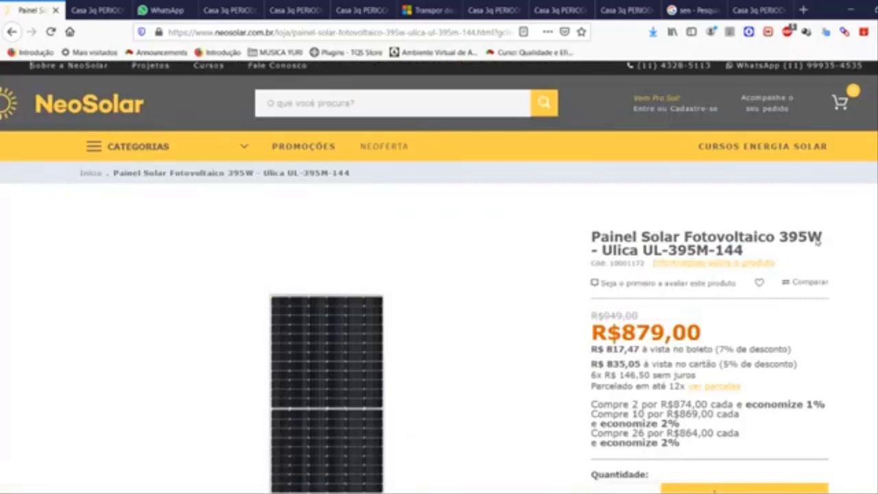
{"action": "scroll", "coordinate": [392, 260], "scroll_direction": "down", "scroll_amount": 2}
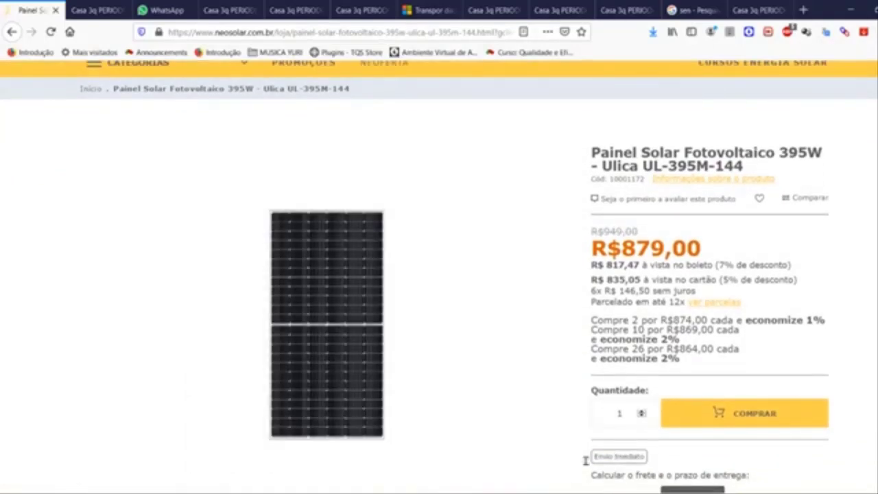
Return to the Excel sizing sheet and examine the panel quantity formula in C10 along with the system power it divides
{"action": "key", "text": "alt+Tab"}
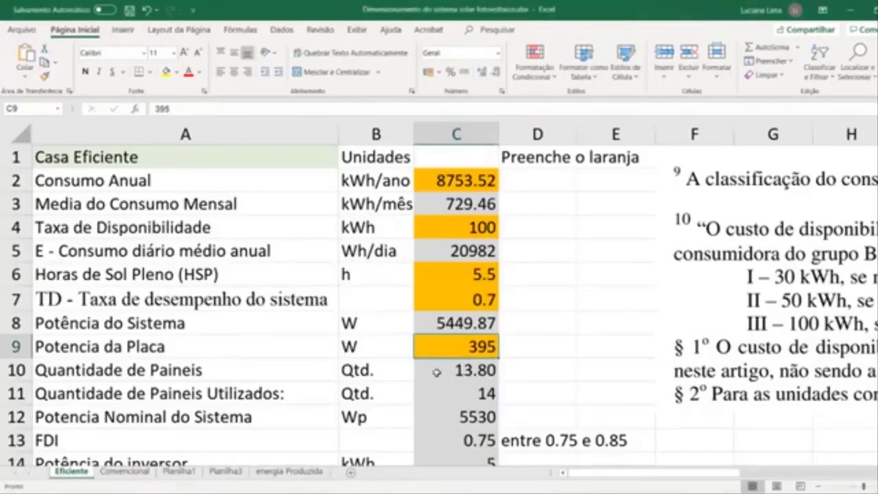
{"action": "left_click", "coordinate": [453, 372]}
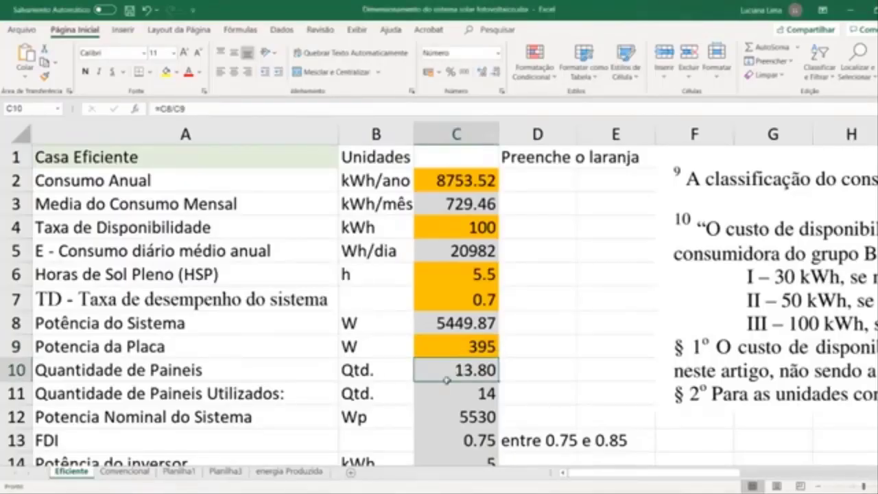
{"action": "left_click", "coordinate": [465, 323]}
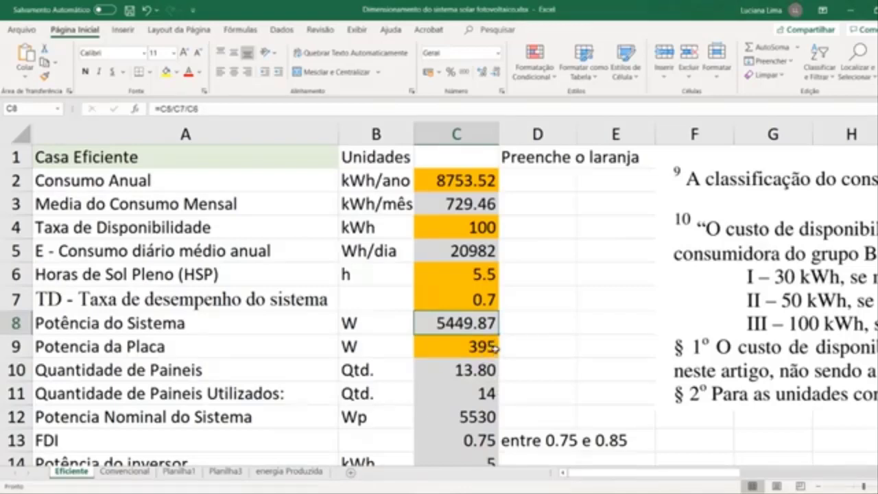
{"action": "left_click", "coordinate": [483, 368]}
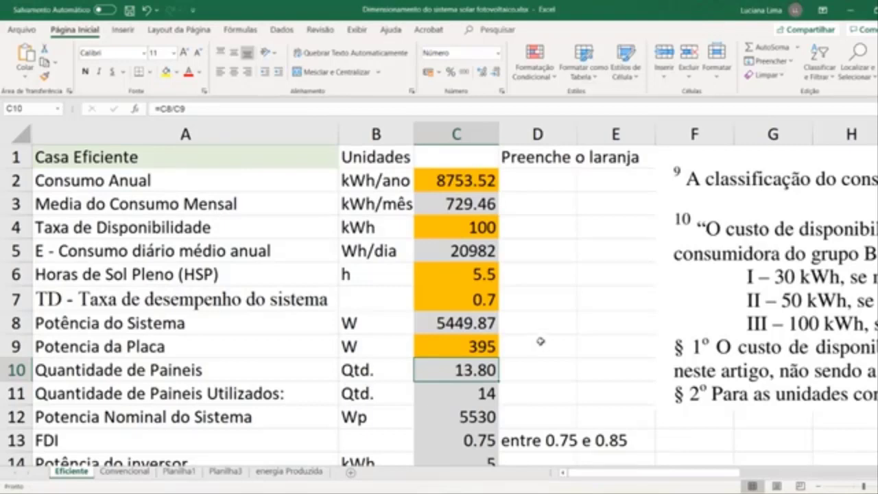
Compare the rounding formula for the panels actually used in C11 with the calculated panel quantity in C10
{"action": "left_click", "coordinate": [448, 393]}
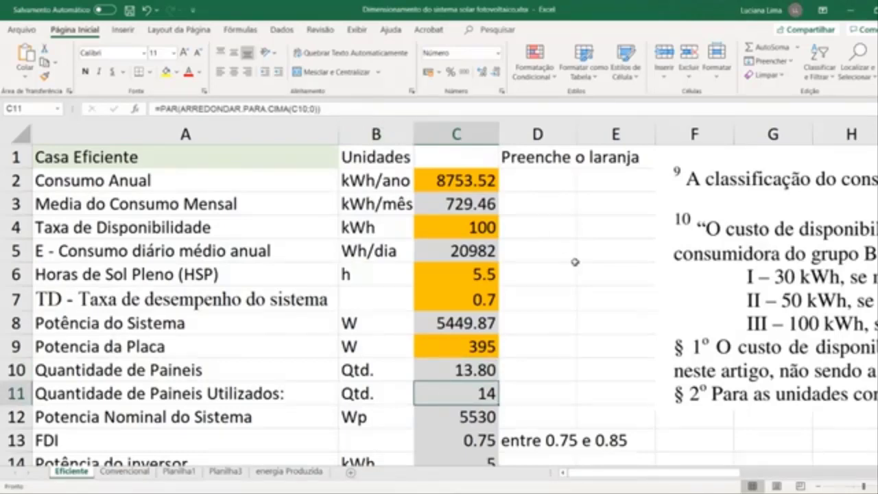
{"action": "left_click", "coordinate": [527, 382]}
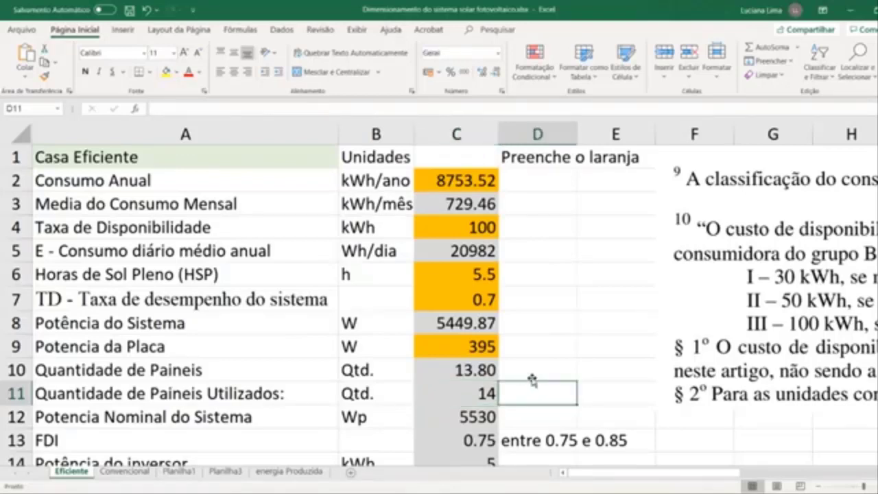
{"action": "left_click", "coordinate": [484, 361]}
{"action": "left_click", "coordinate": [487, 391]}
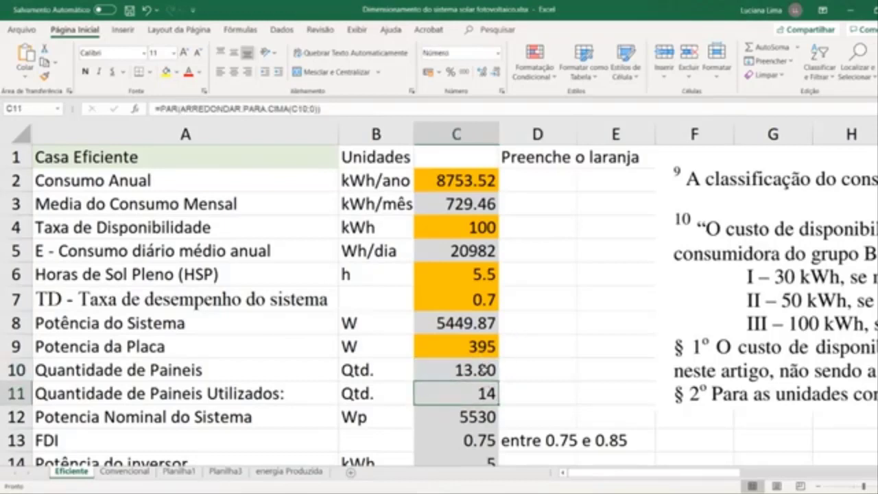
{"action": "left_click", "coordinate": [486, 368]}
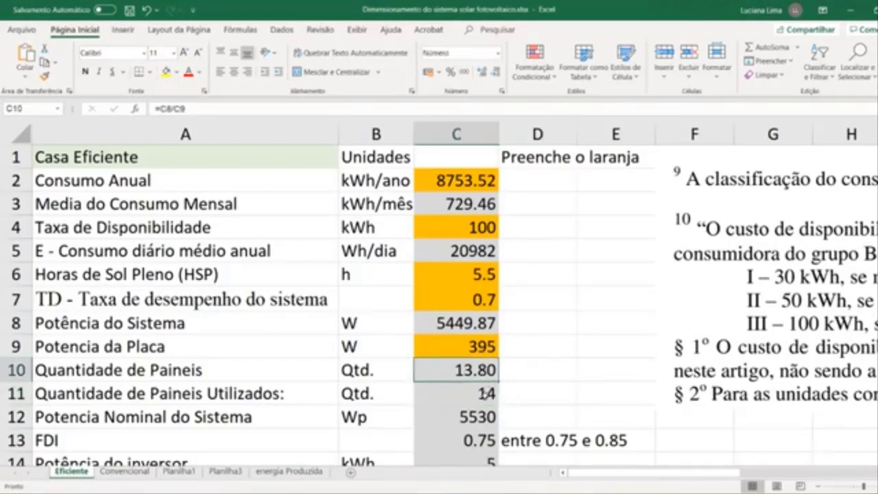
{"action": "key", "text": "Down"}
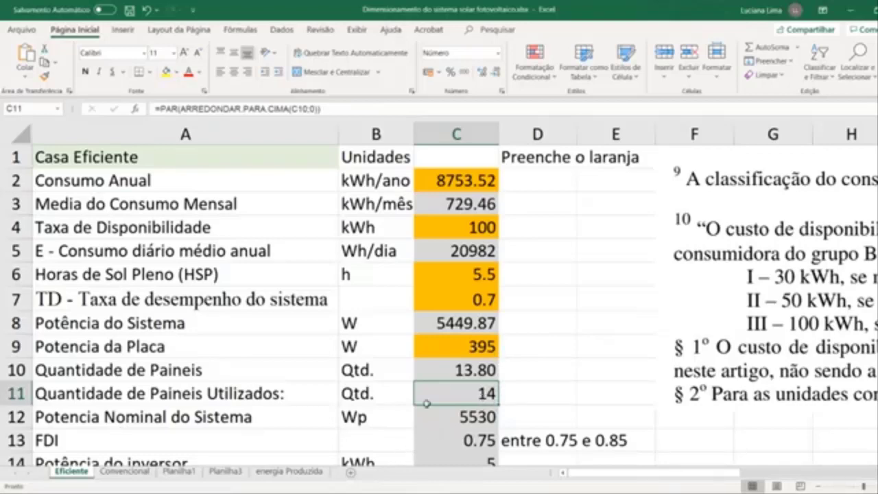
Examine the nominal system power, FDI and inverter power rows, including the formulas in C12 and C14
{"action": "left_click", "coordinate": [478, 422]}
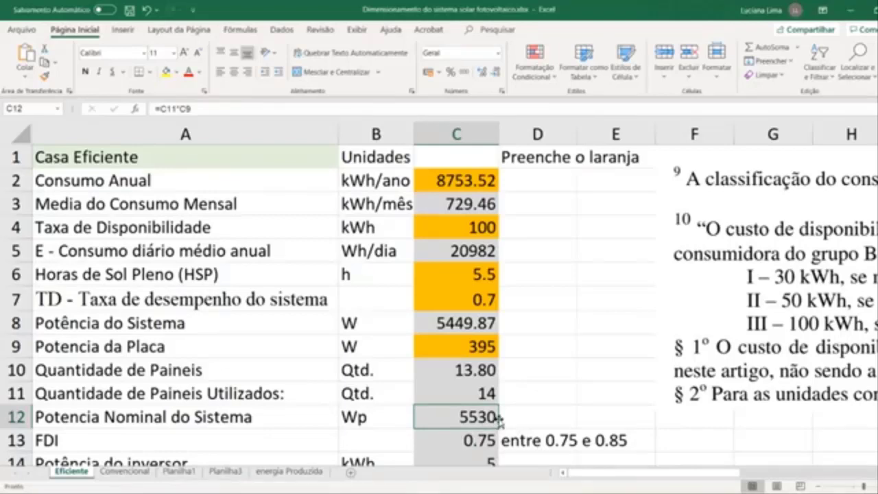
{"action": "scroll", "coordinate": [500, 418], "scroll_direction": "down", "scroll_amount": 2}
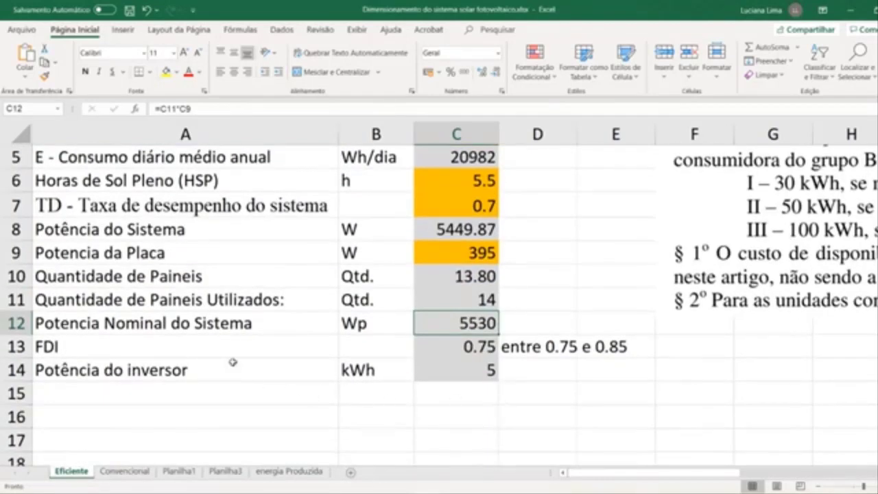
{"action": "left_click", "coordinate": [93, 347]}
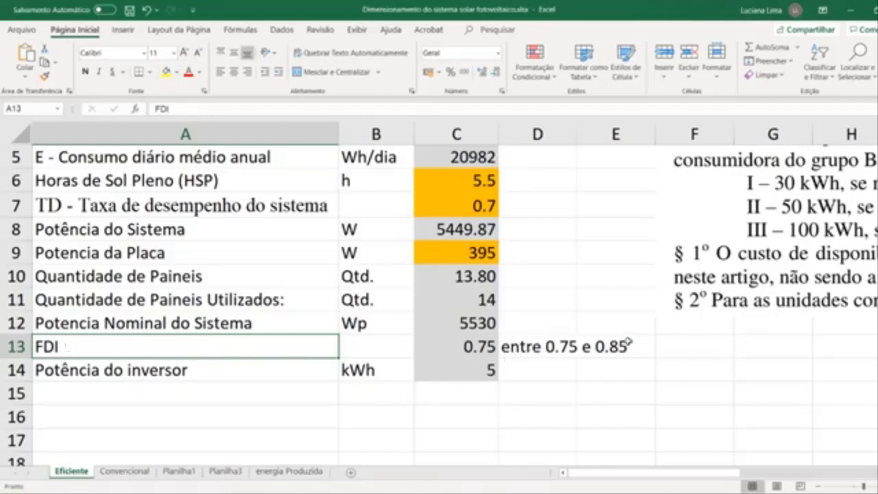
{"action": "left_click", "coordinate": [483, 374]}
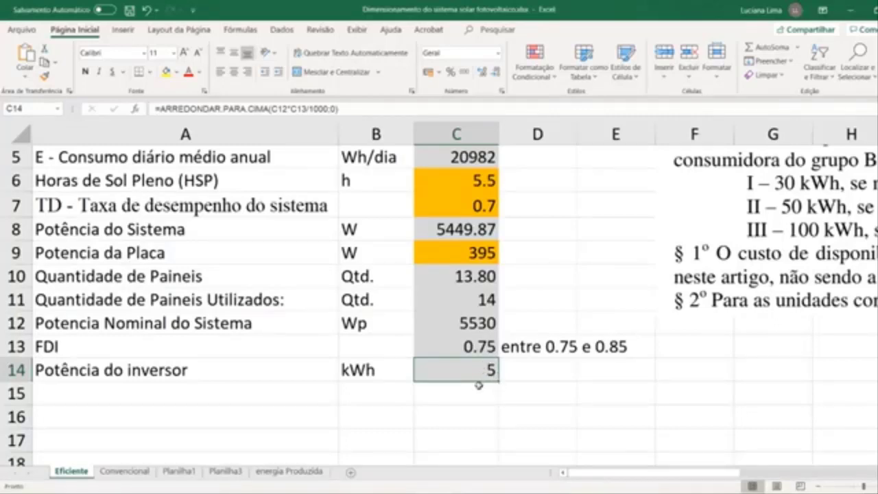
{"action": "left_click", "coordinate": [493, 400]}
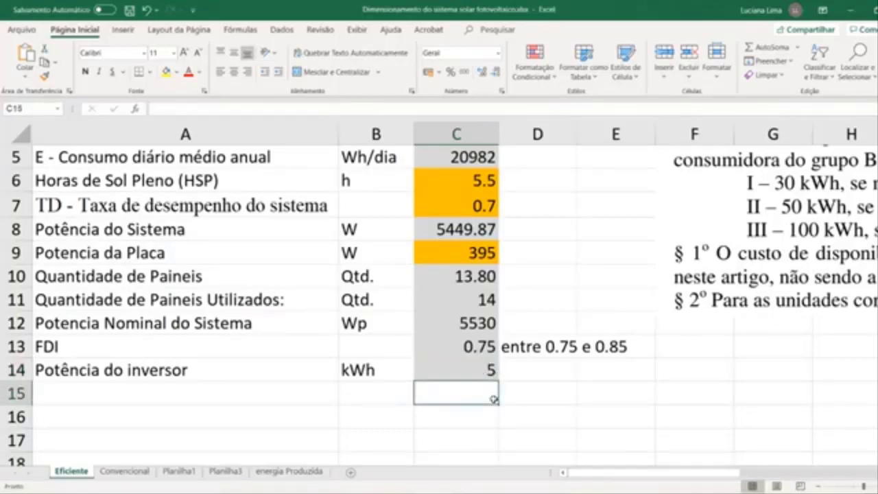
Examine the inverter power formula in C14 together with the FDI value in C13 that it uses
{"action": "left_click", "coordinate": [485, 375]}
{"action": "left_click", "coordinate": [476, 348]}
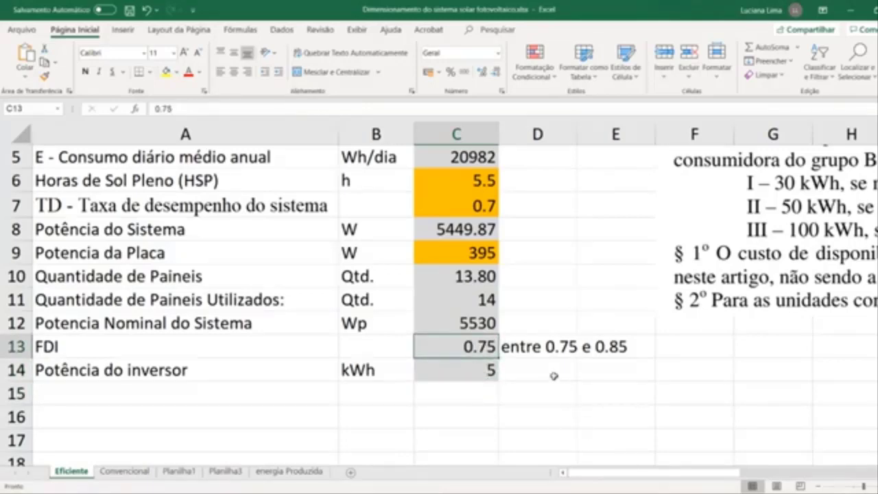
{"action": "left_click", "coordinate": [420, 375]}
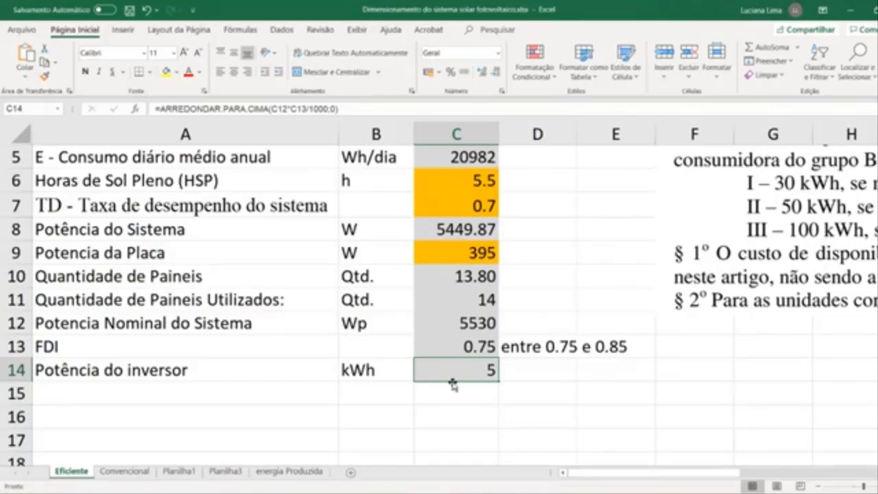
Set the FDI in C13 to 0.85 and check its effect on the inverter power in C14
{"action": "left_click", "coordinate": [467, 350]}
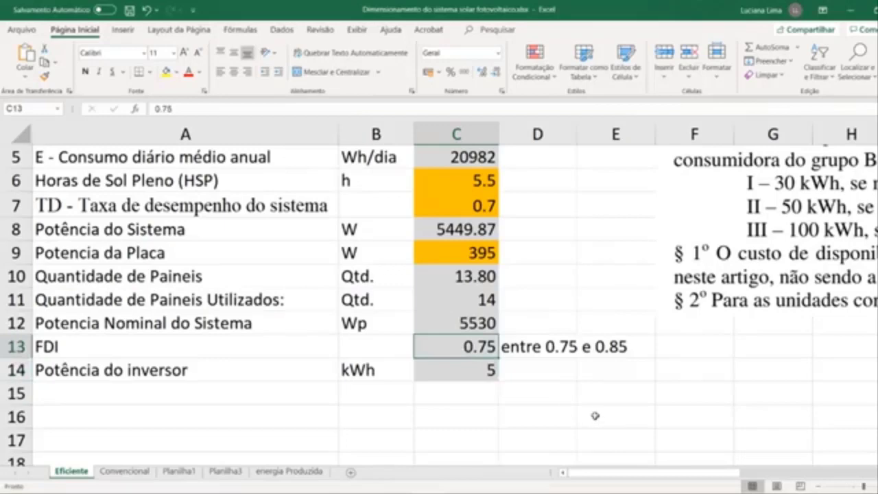
{"action": "key", "text": "F2"}
{"action": "key", "text": "BackSpace"}
{"action": "key", "text": "BackSpace"}
{"action": "type", "text": "85"}
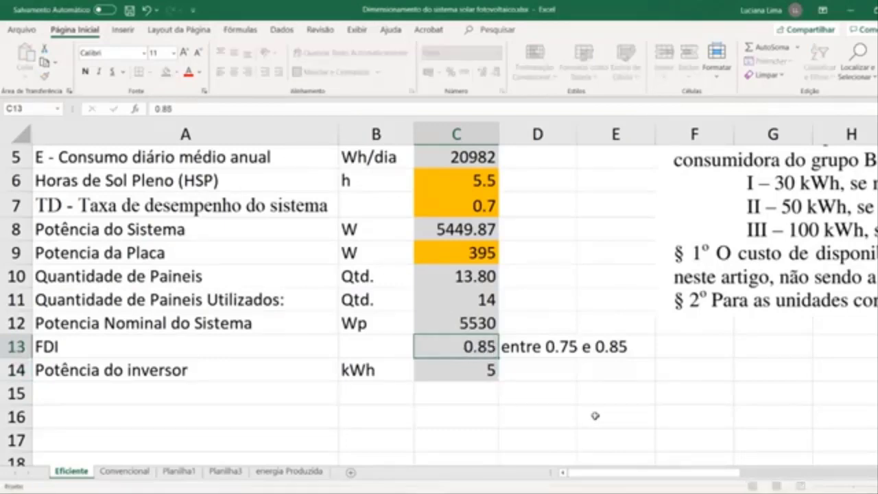
{"action": "key", "text": "Return"}
{"action": "left_click", "coordinate": [489, 349]}
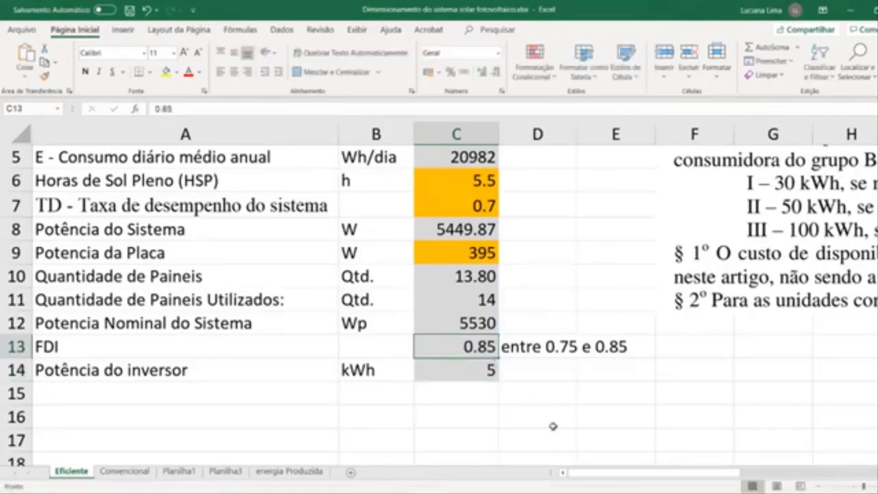
{"action": "left_click", "coordinate": [491, 370]}
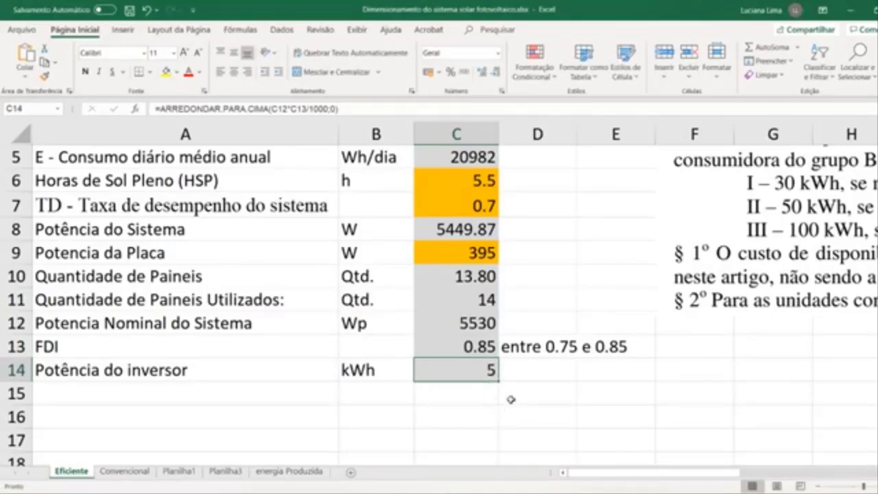
Set the FDI in C13 to 0.75
{"action": "left_click", "coordinate": [478, 353]}
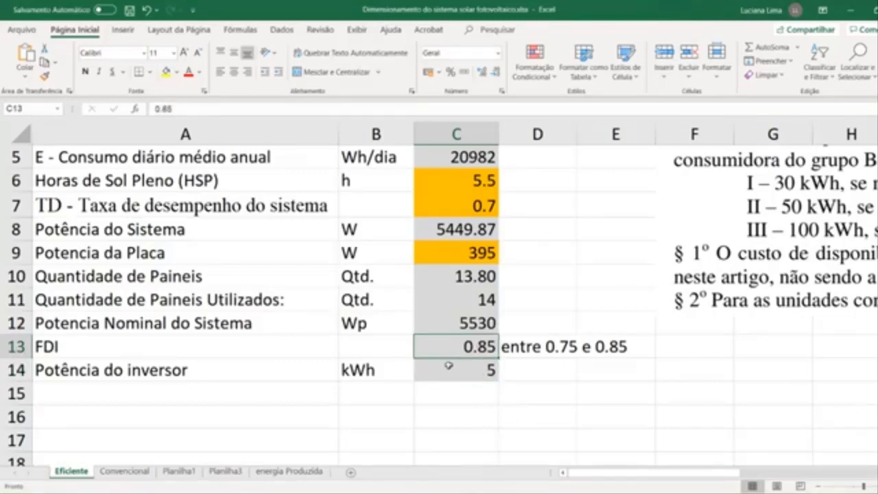
{"action": "key", "text": "F2"}
{"action": "key", "text": "BackSpace"}
{"action": "key", "text": "BackSpace"}
{"action": "type", "text": "75"}
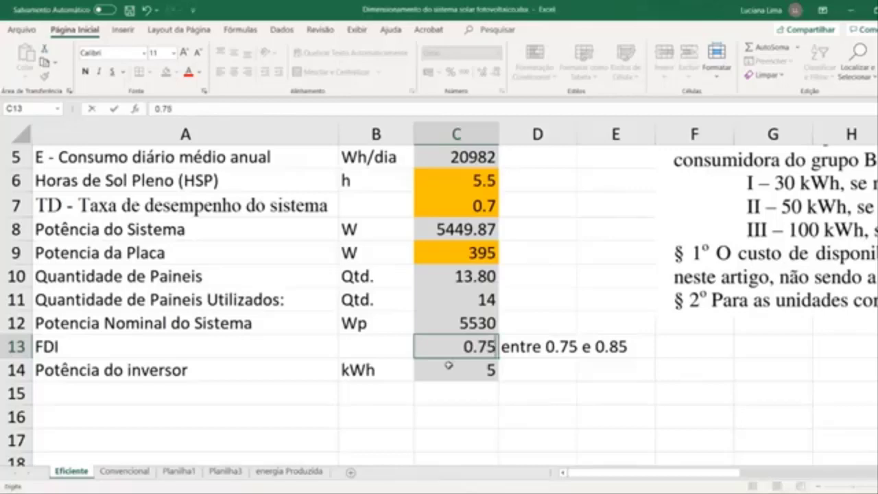
{"action": "key", "text": "Return"}
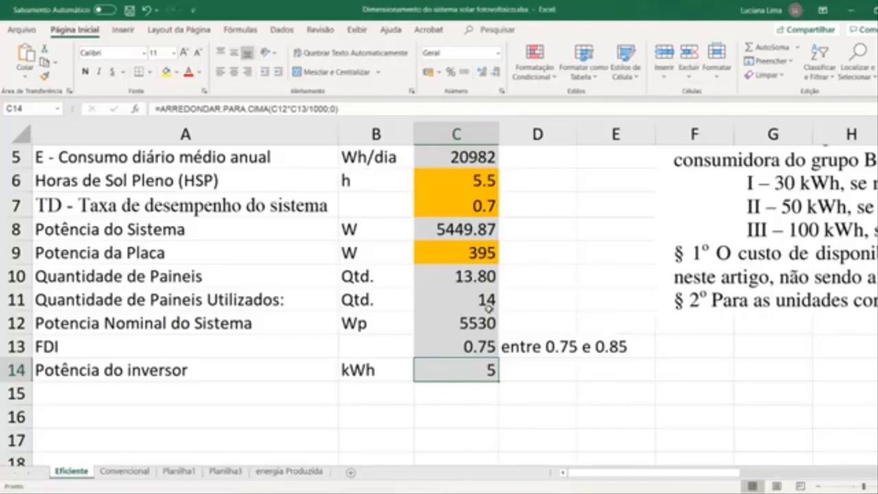
Switch to the PowerPoint presentation and view the slide on calculating the 16º inclination
{"action": "left_click", "coordinate": [419, 493]}
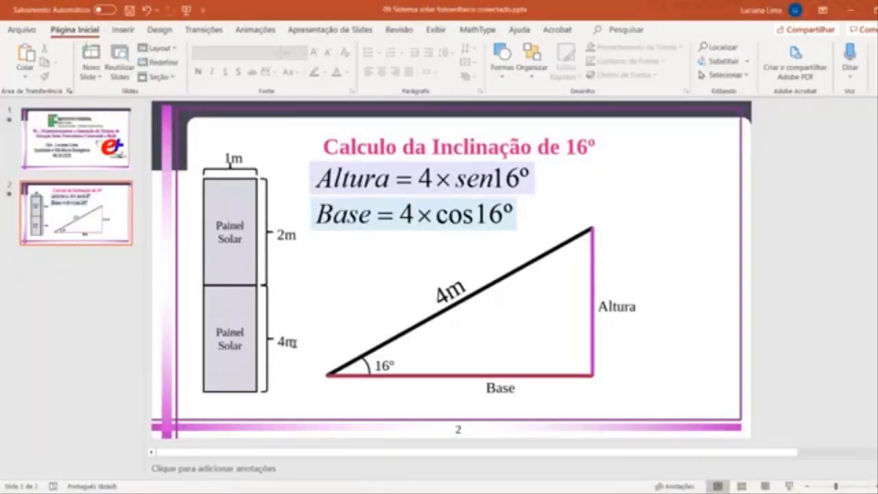
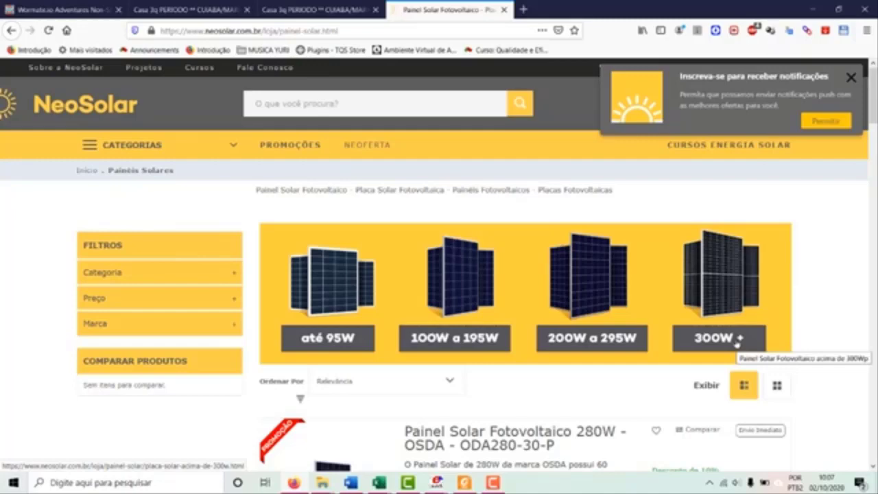
Open the 300W+ solar panel category on the NeoSolar site in the browser and look through the listed panels and combos
{"action": "left_click", "coordinate": [739, 339]}
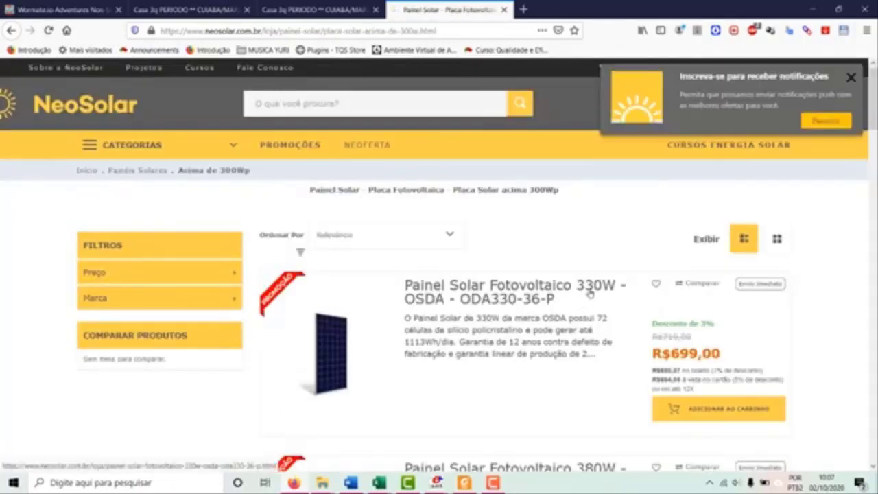
{"action": "scroll", "coordinate": [598, 294], "scroll_direction": "down", "scroll_amount": 3}
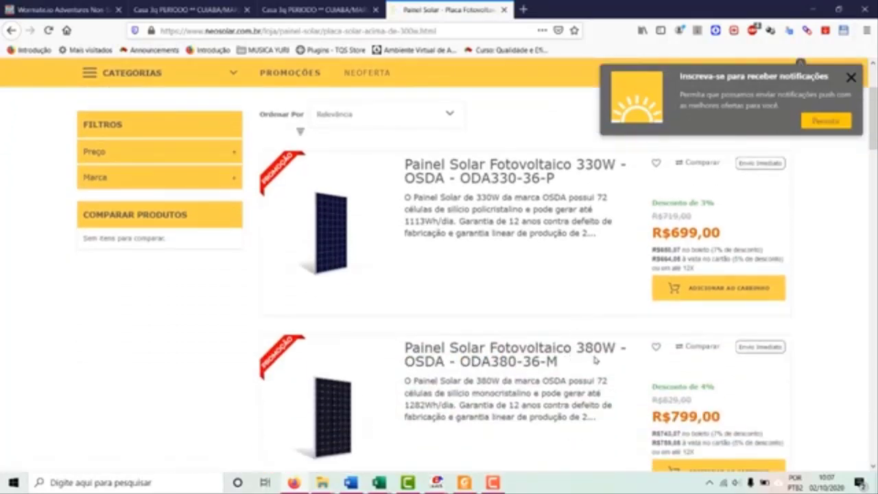
{"action": "scroll", "coordinate": [596, 360], "scroll_direction": "down", "scroll_amount": 5}
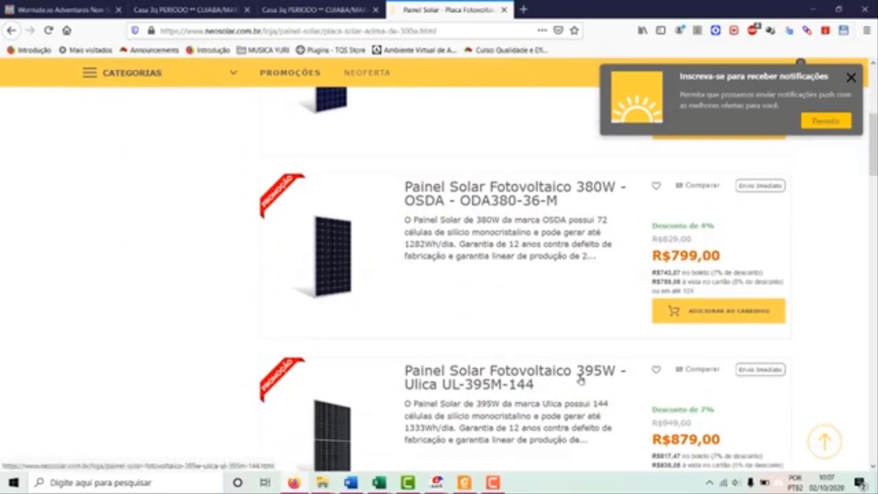
{"action": "scroll", "coordinate": [580, 378], "scroll_direction": "down", "scroll_amount": 4}
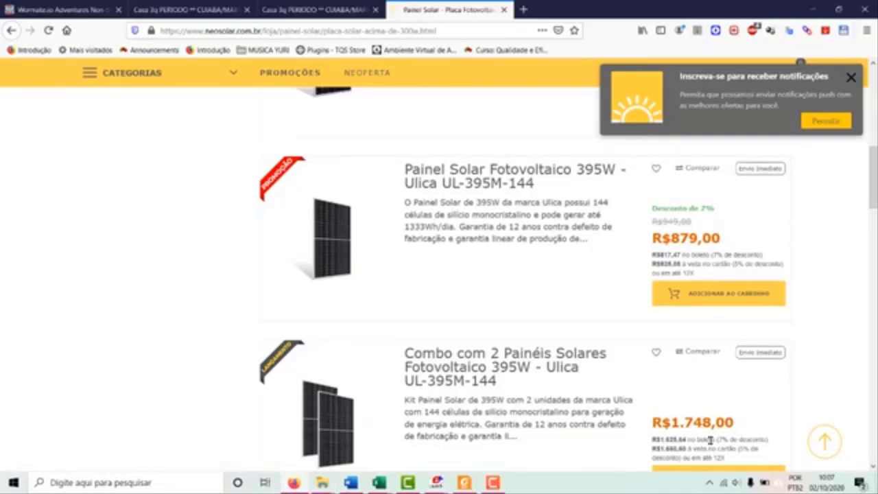
{"action": "scroll", "coordinate": [427, 358], "scroll_direction": "down", "scroll_amount": 3}
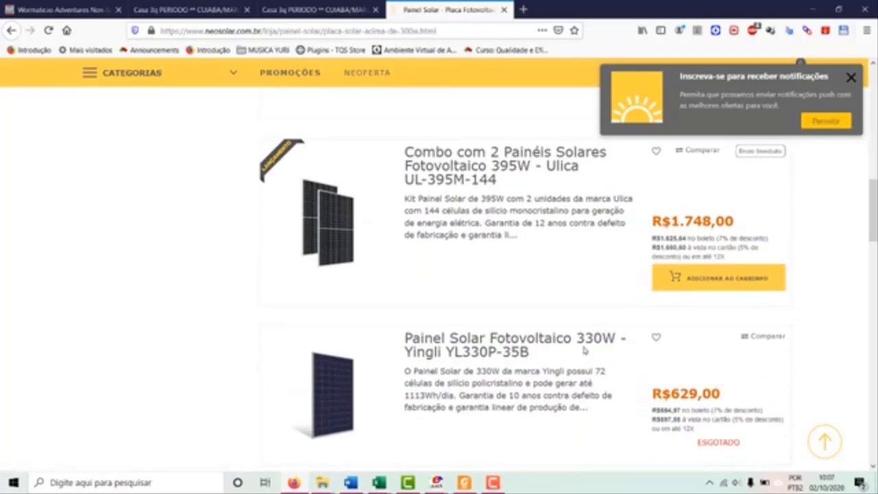
{"action": "scroll", "coordinate": [584, 350], "scroll_direction": "down", "scroll_amount": 2}
{"action": "scroll", "coordinate": [584, 350], "scroll_direction": "down", "scroll_amount": 2}
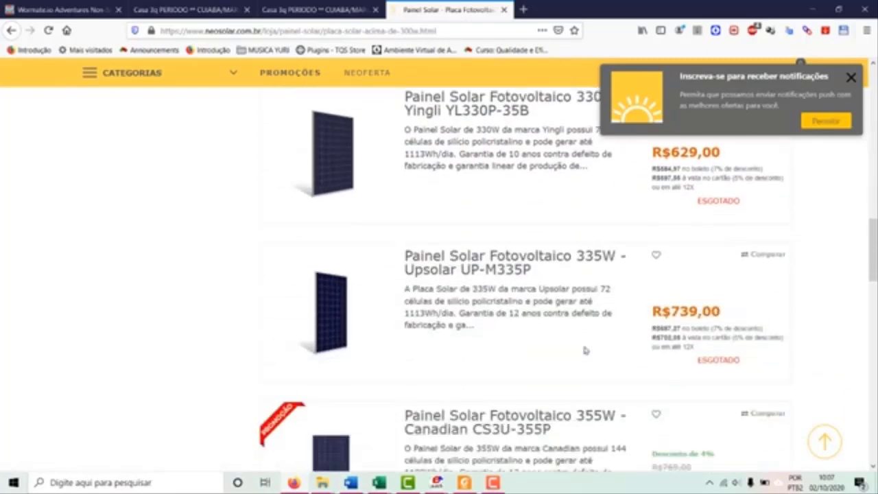
{"action": "scroll", "coordinate": [584, 350], "scroll_direction": "down", "scroll_amount": 3}
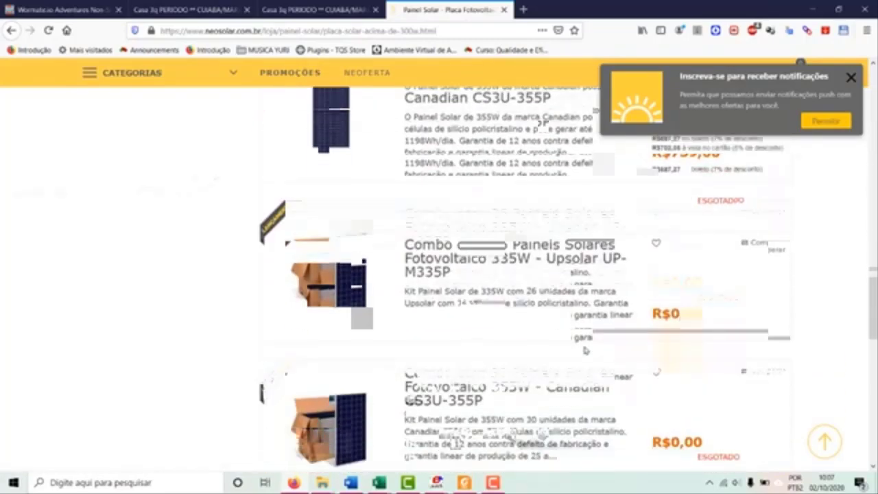
{"action": "scroll", "coordinate": [584, 350], "scroll_direction": "down", "scroll_amount": 2}
{"action": "scroll", "coordinate": [585, 350], "scroll_direction": "down", "scroll_amount": 3}
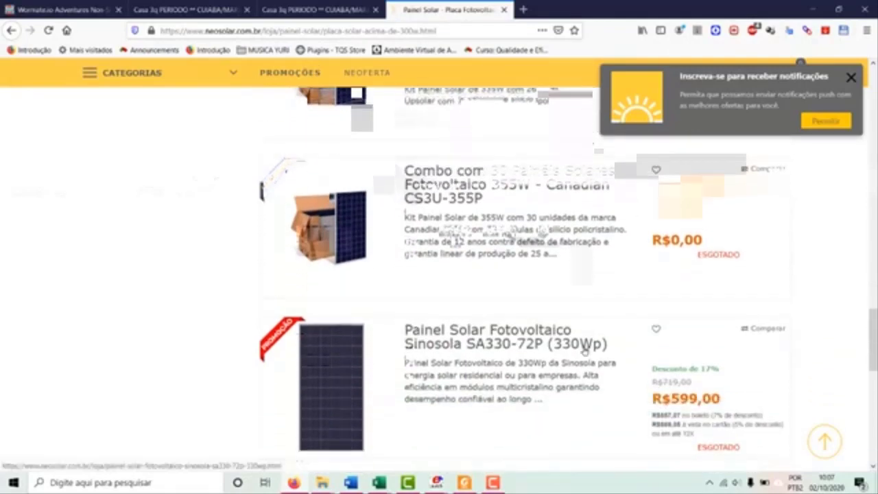
{"action": "scroll", "coordinate": [584, 351], "scroll_direction": "up", "scroll_amount": 8}
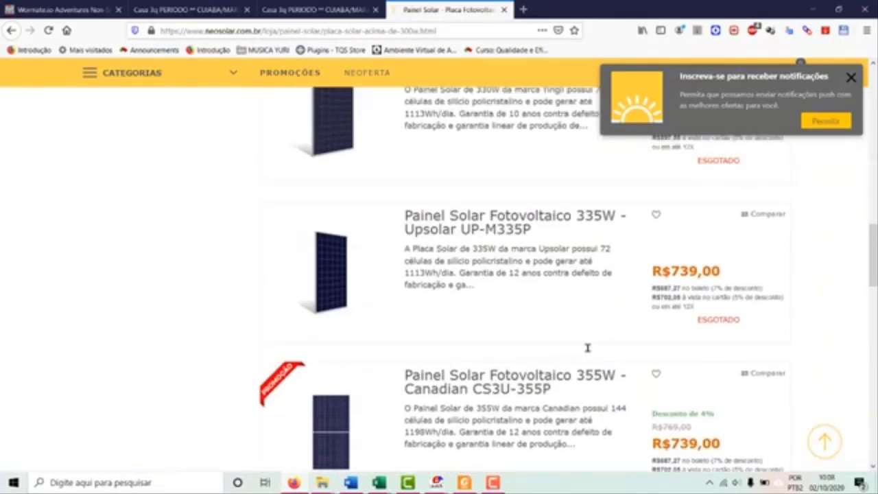
{"action": "scroll", "coordinate": [588, 348], "scroll_direction": "up", "scroll_amount": 1}
{"action": "scroll", "coordinate": [586, 345], "scroll_direction": "down", "scroll_amount": 1}
{"action": "scroll", "coordinate": [588, 352], "scroll_direction": "down", "scroll_amount": 3}
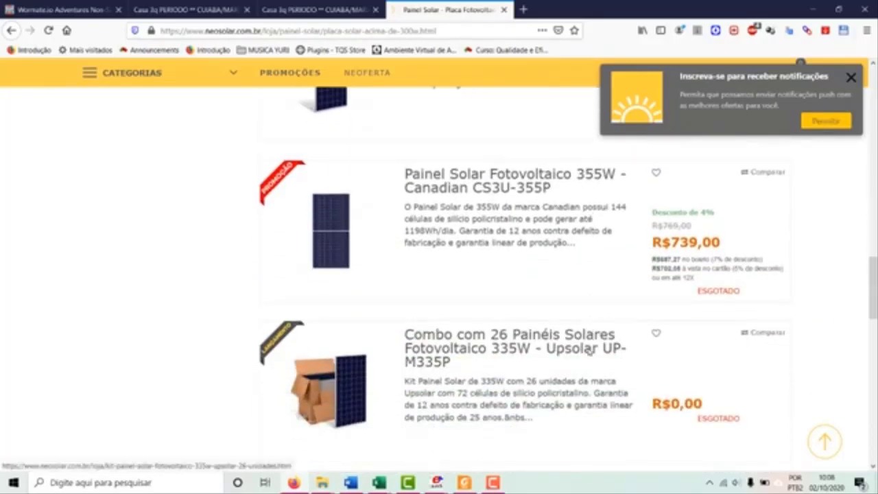
Go back to the single 395W Ulica UL-395M-144 panel in the listing and open its product page
{"action": "scroll", "coordinate": [590, 350], "scroll_direction": "up", "scroll_amount": 6}
{"action": "scroll", "coordinate": [588, 351], "scroll_direction": "up", "scroll_amount": 3}
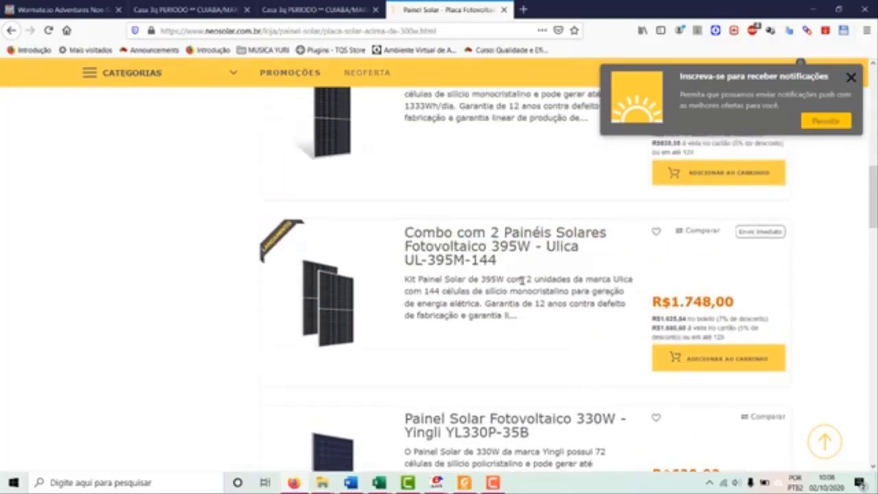
{"action": "scroll", "coordinate": [521, 268], "scroll_direction": "up", "scroll_amount": 3}
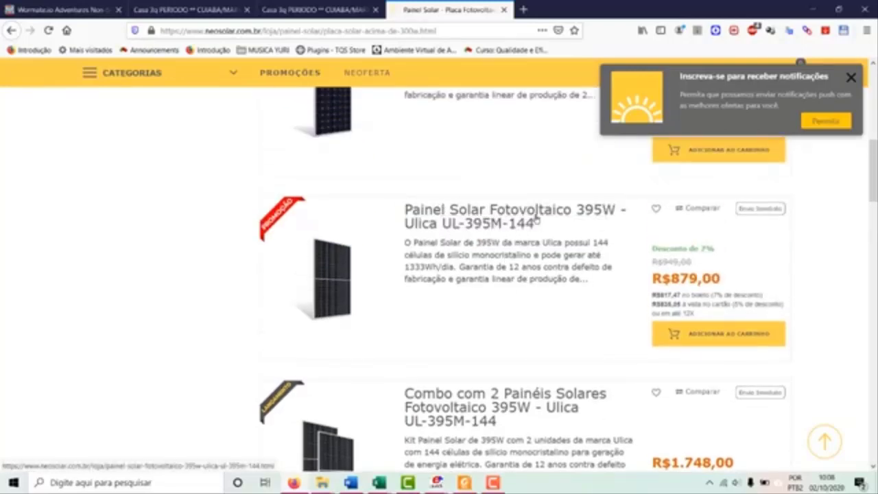
{"action": "left_click", "coordinate": [536, 218]}
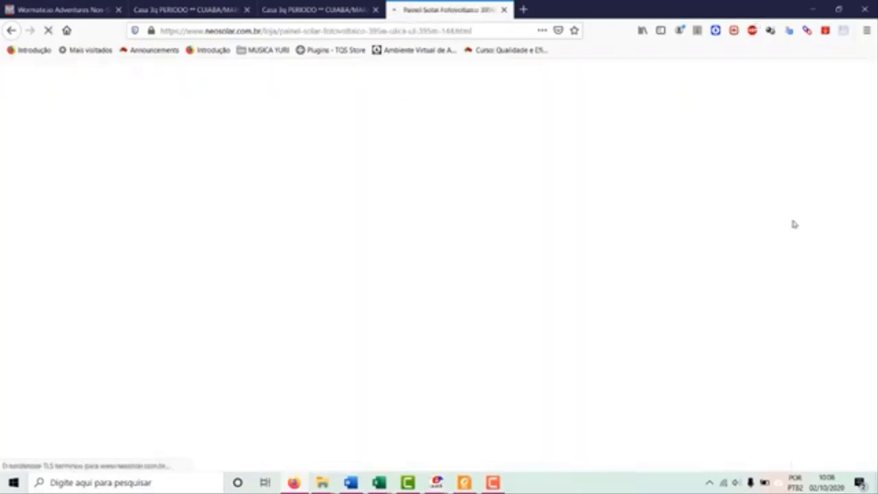
Display the energy efficiency label in the product gallery and examine the panel's efficiency, external area, monthly production and power
{"action": "scroll", "coordinate": [304, 237], "scroll_direction": "down", "scroll_amount": 3}
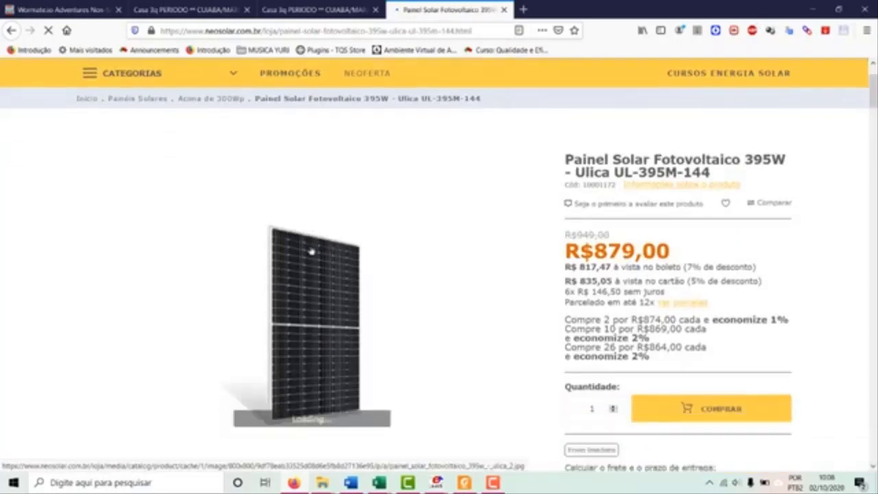
{"action": "scroll", "coordinate": [311, 251], "scroll_direction": "down", "scroll_amount": 3}
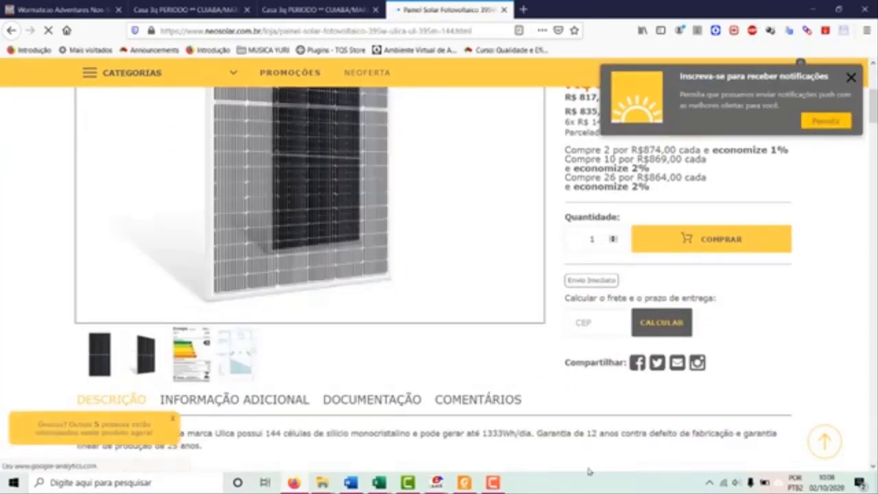
{"action": "left_click", "coordinate": [185, 354]}
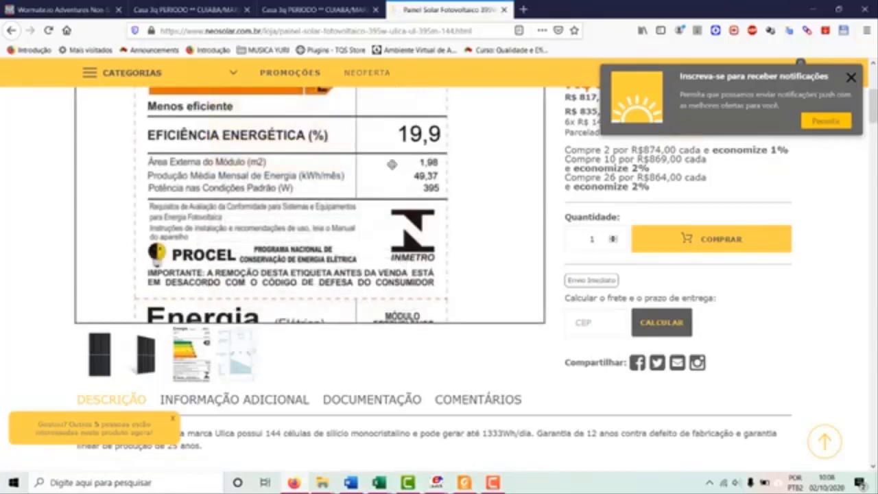
{"action": "scroll", "coordinate": [371, 166], "scroll_direction": "up", "scroll_amount": 2}
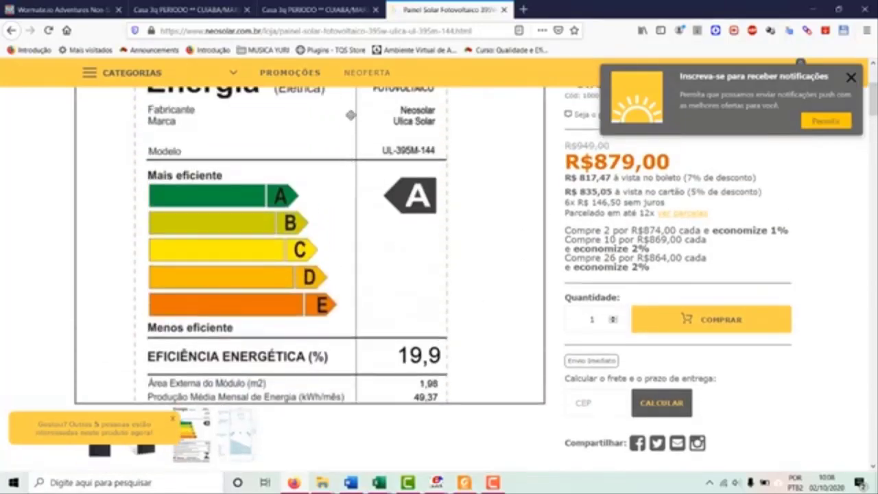
{"action": "scroll", "coordinate": [350, 161], "scroll_direction": "up", "scroll_amount": 2}
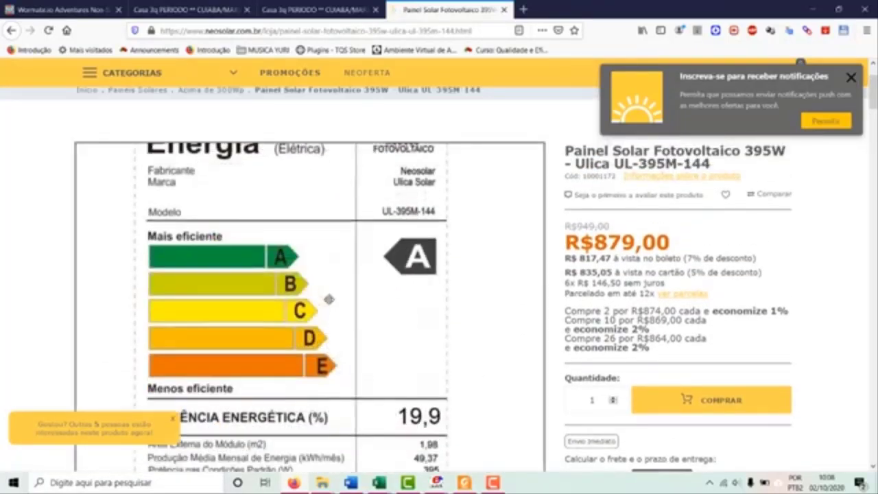
{"action": "scroll", "coordinate": [330, 300], "scroll_direction": "down", "scroll_amount": 1}
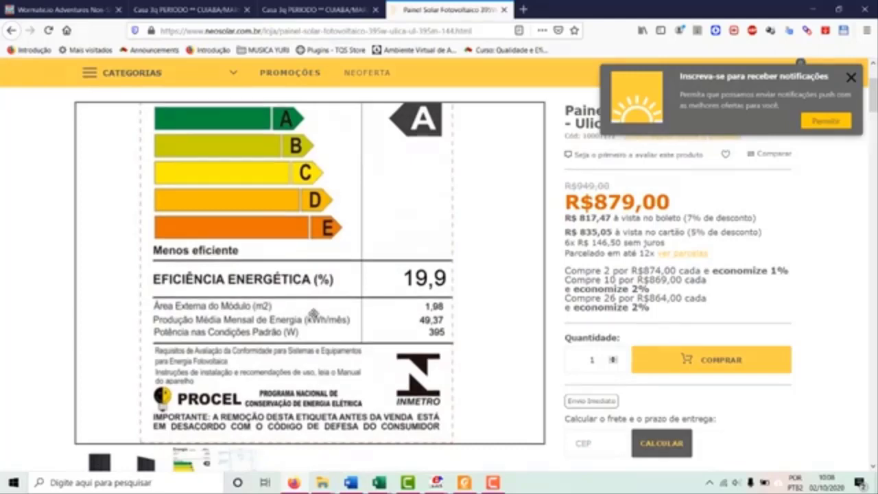
Examine the panel's dimensions in the technical drawing of the product gallery
{"action": "scroll", "coordinate": [297, 396], "scroll_direction": "down", "scroll_amount": 1}
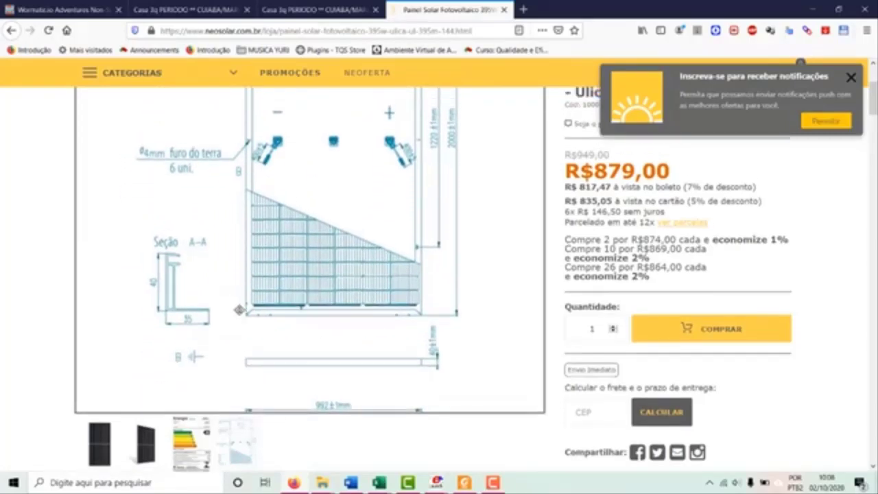
{"action": "scroll", "coordinate": [240, 310], "scroll_direction": "up", "scroll_amount": 2}
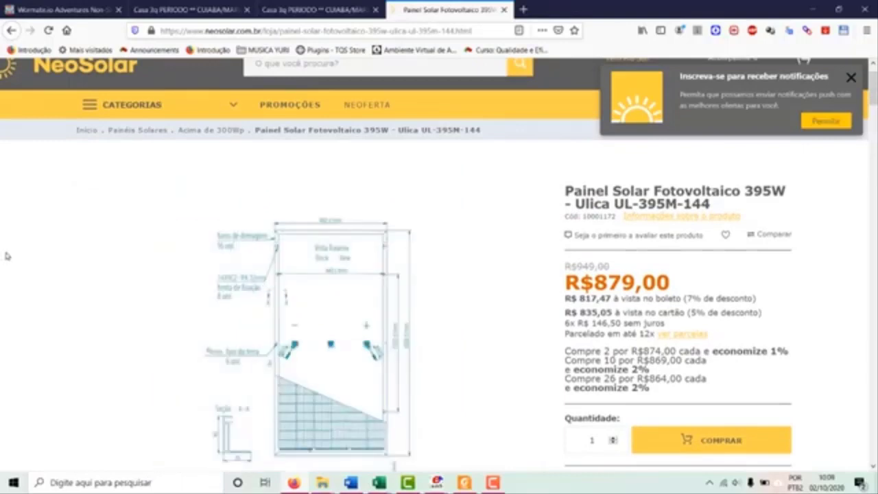
{"action": "scroll", "coordinate": [5, 255], "scroll_direction": "down", "scroll_amount": 2}
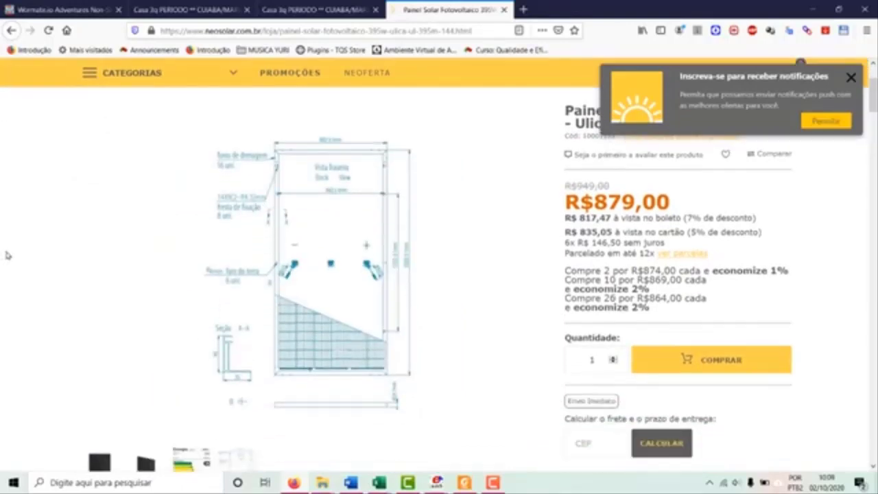
Read the 395W Ulica panel's description and summary figures, including power, voltage, current, efficiency, cell count, material and warranty
{"action": "scroll", "coordinate": [6, 255], "scroll_direction": "up", "scroll_amount": 3}
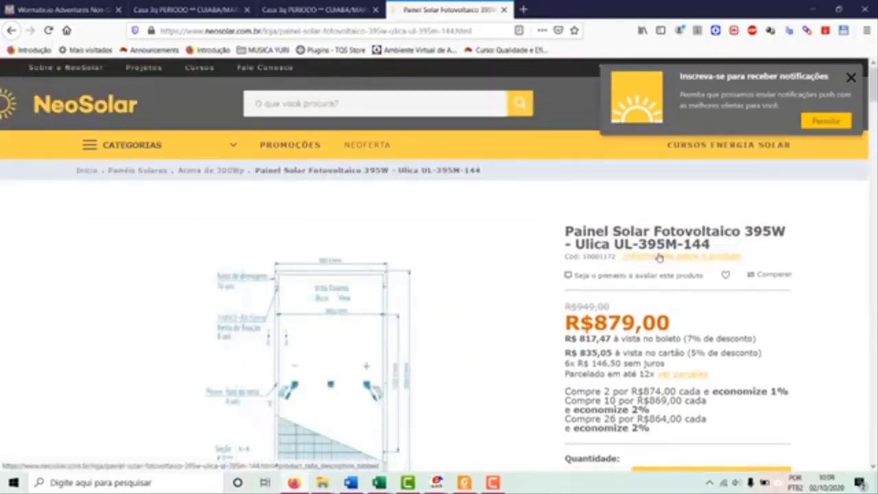
{"action": "scroll", "coordinate": [554, 296], "scroll_direction": "down", "scroll_amount": 5}
{"action": "scroll", "coordinate": [556, 296], "scroll_direction": "down", "scroll_amount": 2}
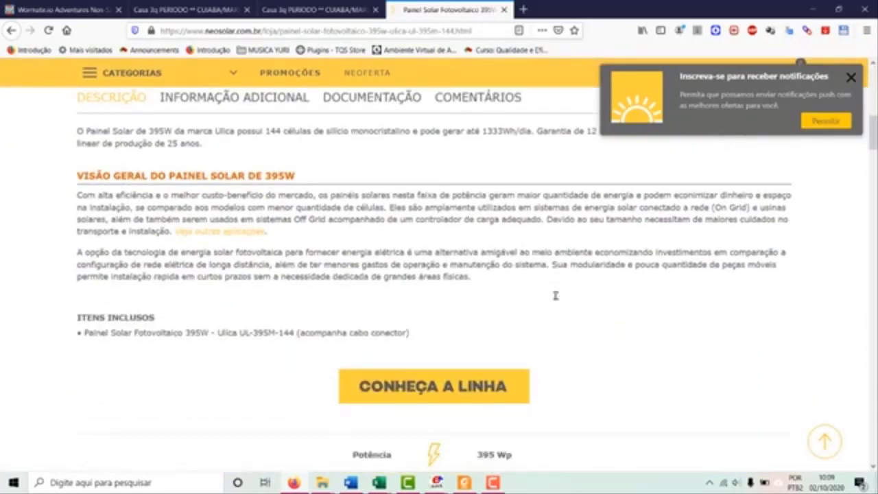
{"action": "scroll", "coordinate": [558, 300], "scroll_direction": "down", "scroll_amount": 4}
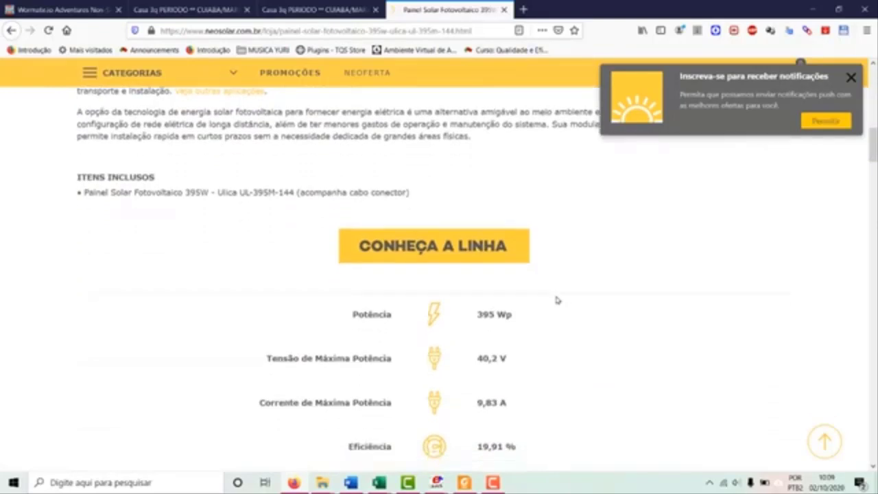
{"action": "scroll", "coordinate": [557, 300], "scroll_direction": "down", "scroll_amount": 1}
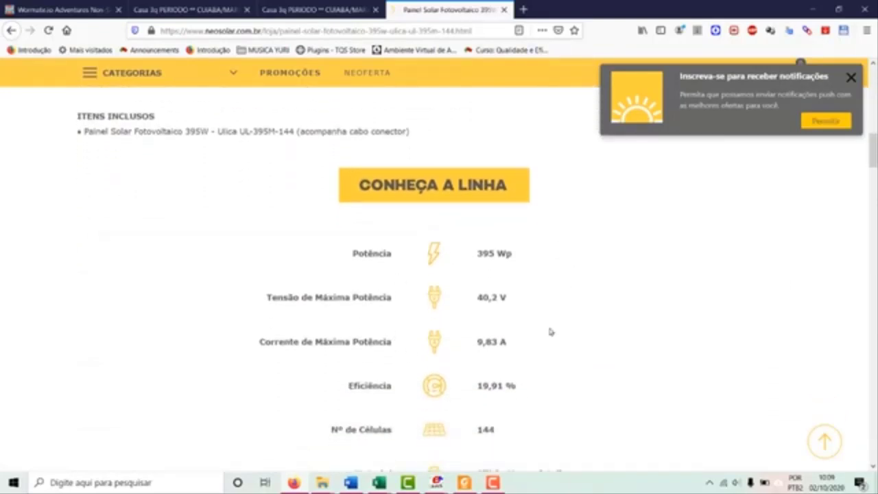
{"action": "scroll", "coordinate": [388, 289], "scroll_direction": "down", "scroll_amount": 3}
{"action": "scroll", "coordinate": [388, 289], "scroll_direction": "down", "scroll_amount": 2}
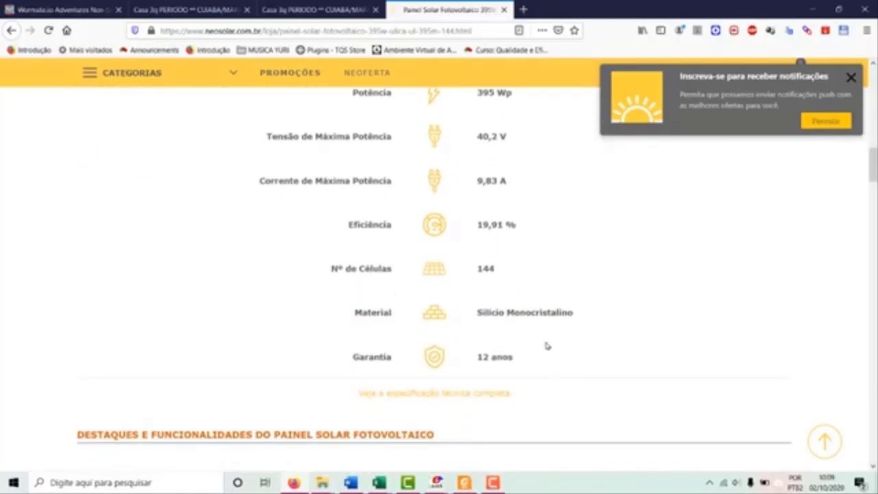
Examine the panel's highlights, certifications and full table of electrical and temperature specifications
{"action": "scroll", "coordinate": [547, 346], "scroll_direction": "down", "scroll_amount": 3}
{"action": "scroll", "coordinate": [547, 346], "scroll_direction": "down", "scroll_amount": 4}
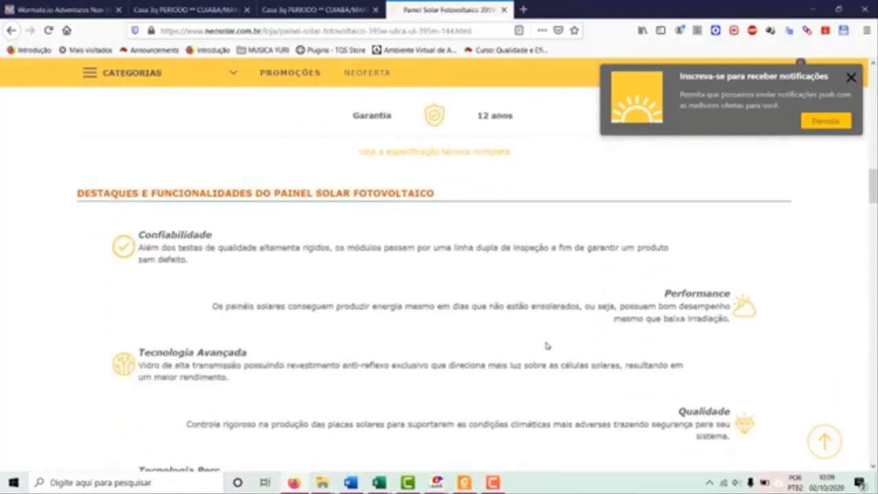
{"action": "scroll", "coordinate": [547, 345], "scroll_direction": "down", "scroll_amount": 3}
{"action": "scroll", "coordinate": [547, 346], "scroll_direction": "down", "scroll_amount": 5}
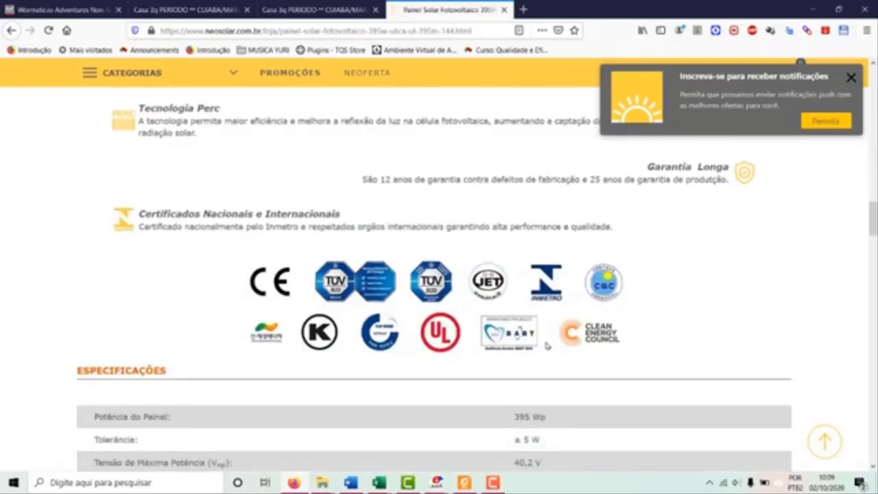
{"action": "scroll", "coordinate": [547, 344], "scroll_direction": "down", "scroll_amount": 3}
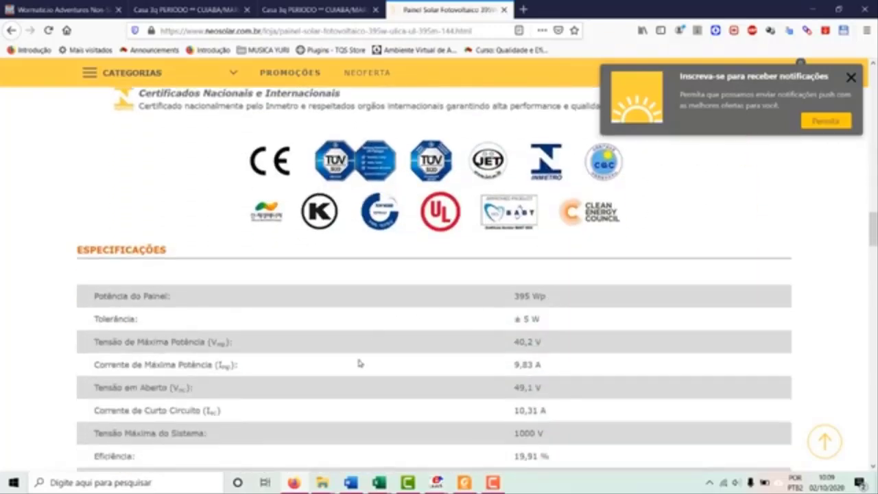
{"action": "scroll", "coordinate": [490, 411], "scroll_direction": "down", "scroll_amount": 4}
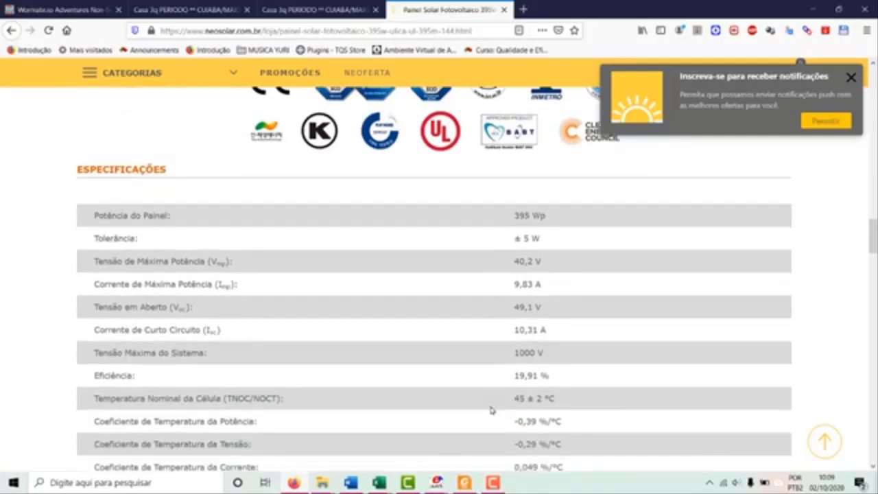
{"action": "scroll", "coordinate": [491, 410], "scroll_direction": "down", "scroll_amount": 5}
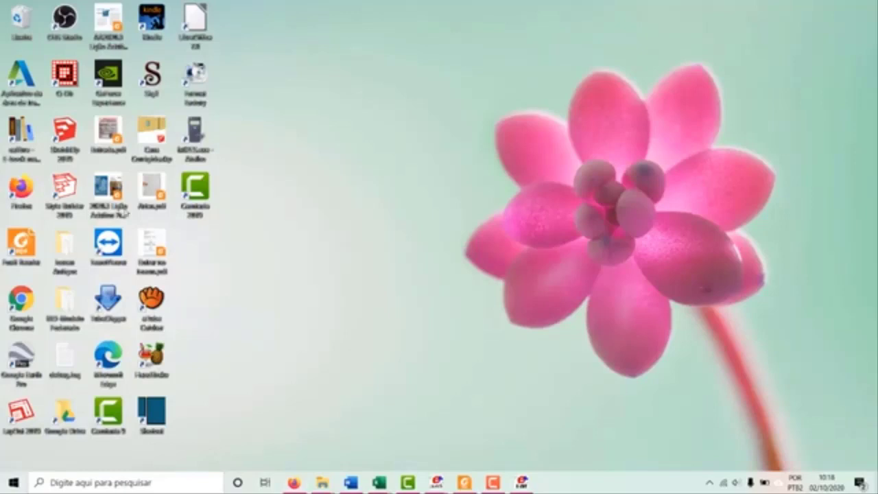
Start SketchUp 2019 with a new model from the Simple template and delete the default human figure
{"action": "left_click", "coordinate": [65, 138]}
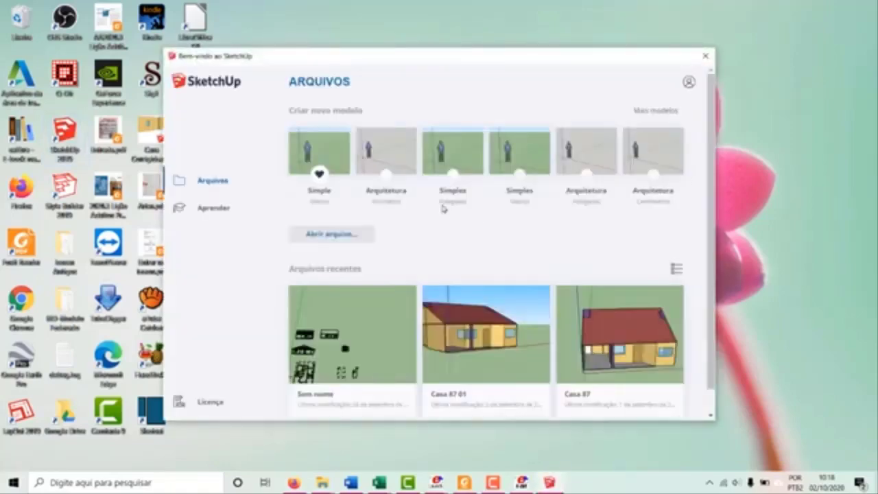
{"action": "left_click", "coordinate": [324, 148]}
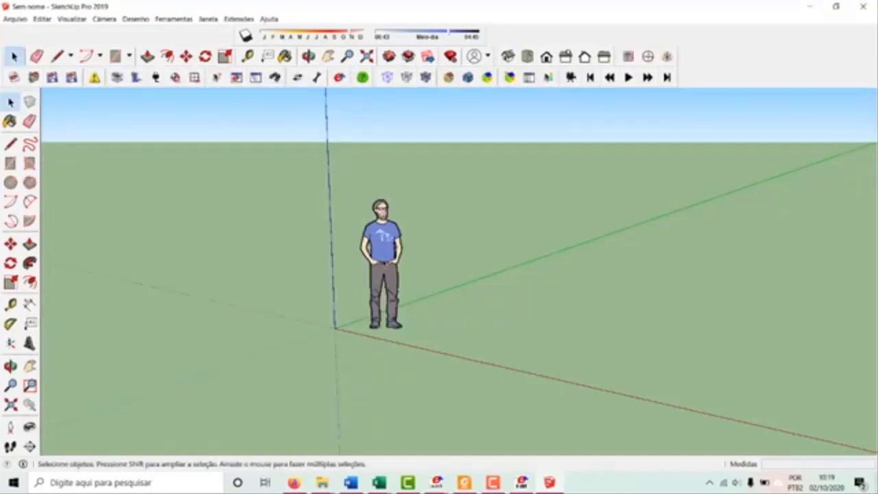
{"action": "left_click", "coordinate": [384, 264]}
{"action": "key", "text": "Delete"}
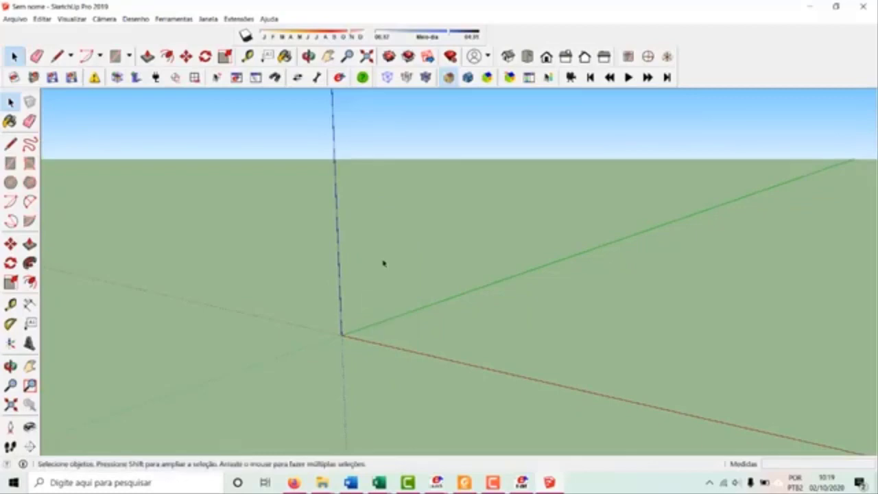
Open the EnergyPlus input file Casa Eficiente.idf from the QEE\08 Analise folder on drive C
{"action": "left_click", "coordinate": [33, 78]}
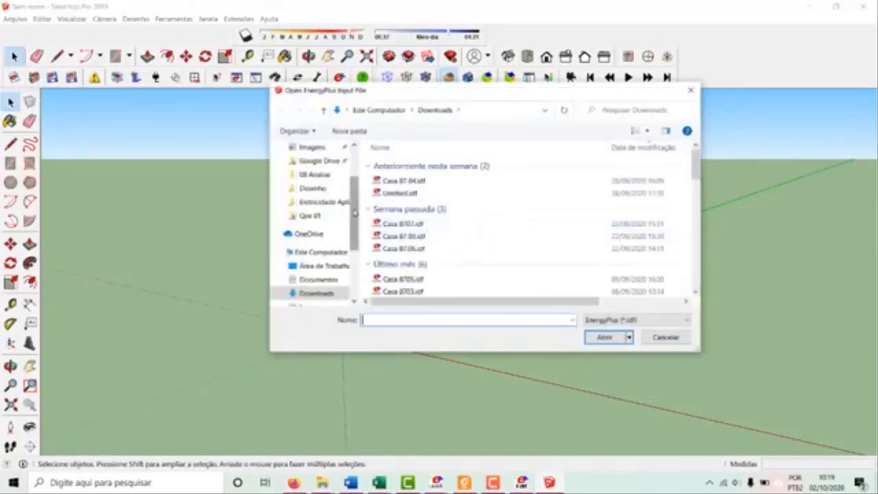
{"action": "left_click", "coordinate": [331, 252]}
{"action": "scroll", "coordinate": [476, 263], "scroll_direction": "down", "scroll_amount": 2}
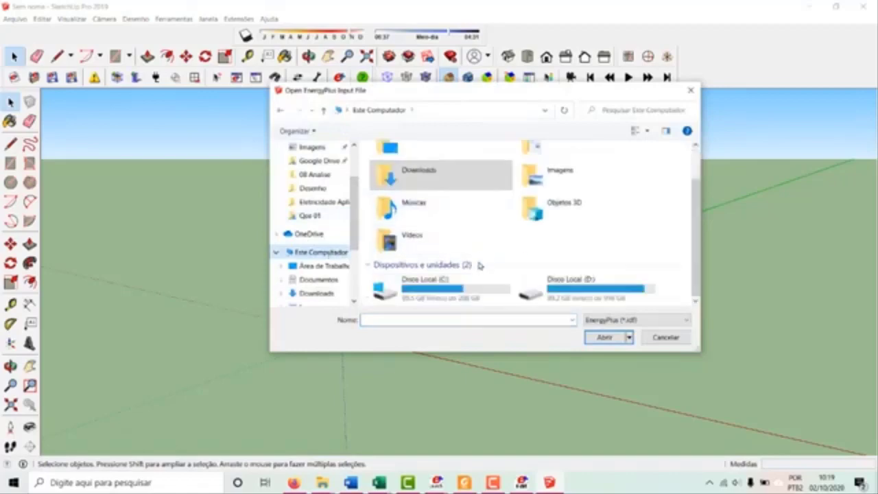
{"action": "double_click", "coordinate": [446, 283]}
{"action": "scroll", "coordinate": [443, 251], "scroll_direction": "down", "scroll_amount": 5}
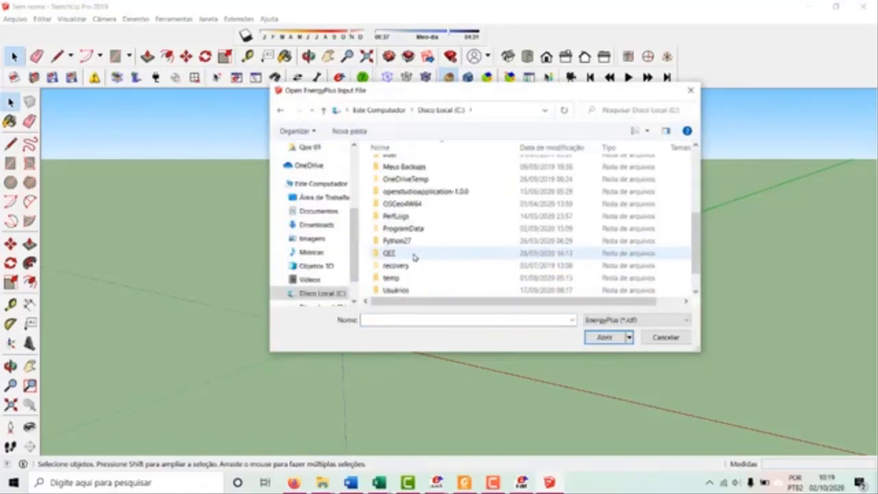
{"action": "left_click", "coordinate": [414, 255]}
{"action": "double_click", "coordinate": [413, 255]}
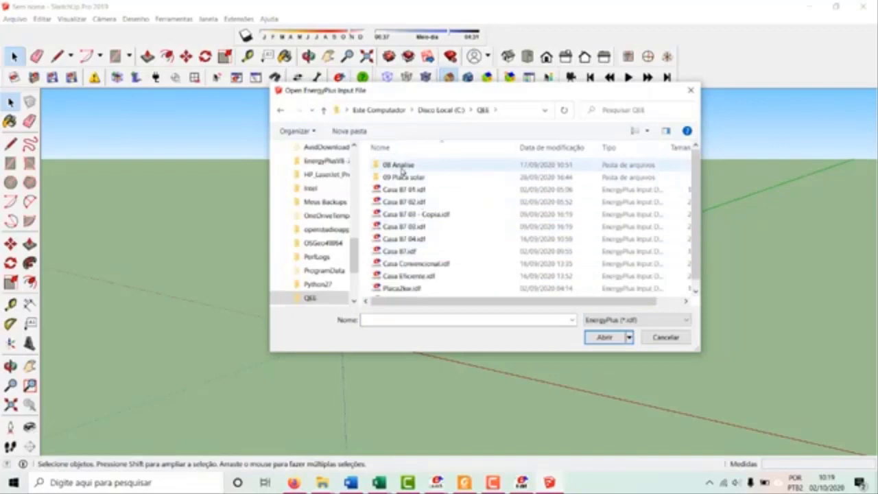
{"action": "double_click", "coordinate": [402, 168]}
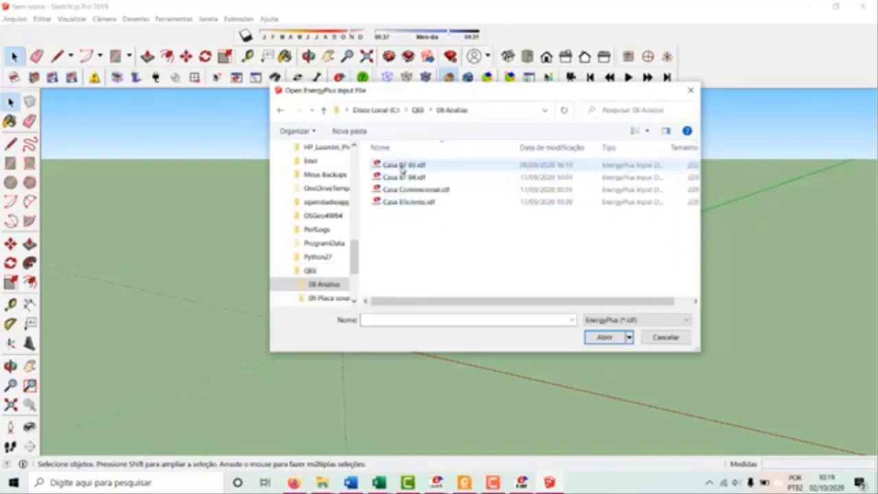
{"action": "left_click", "coordinate": [424, 206]}
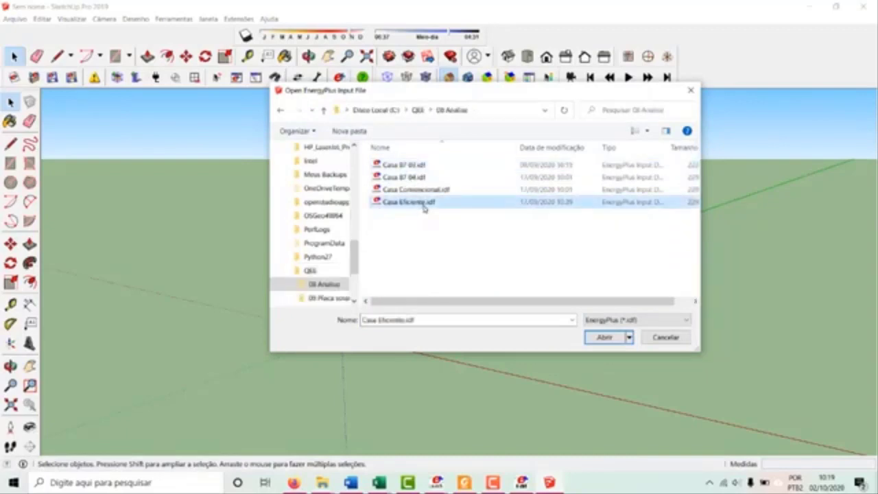
{"action": "left_click", "coordinate": [604, 337]}
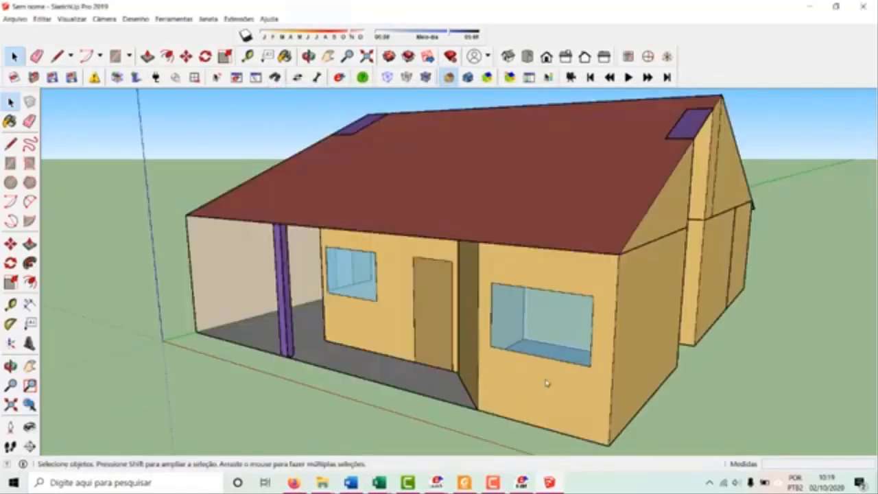
Examine the imported house model from the front, above and the side to compare its roof slopes and their orientation
{"action": "scroll", "coordinate": [567, 375], "scroll_direction": "down", "scroll_amount": 3}
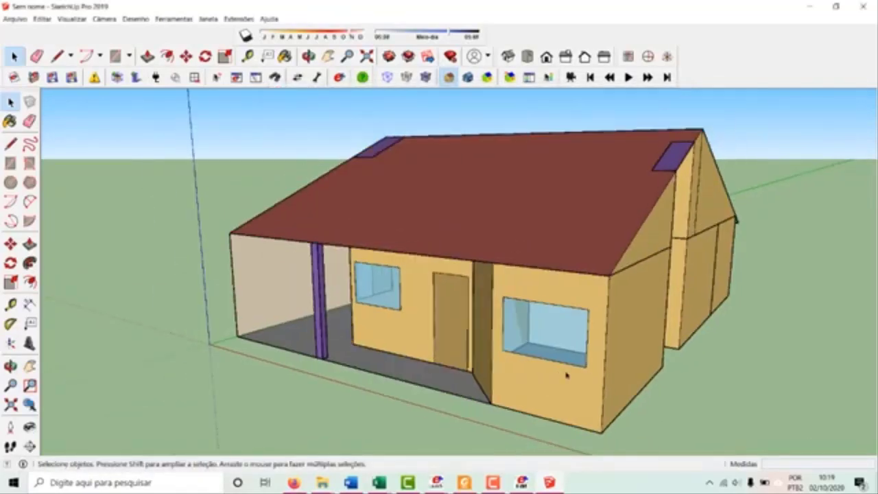
{"action": "left_click_drag", "start_coordinate": [376, 297], "coordinate": [549, 351]}
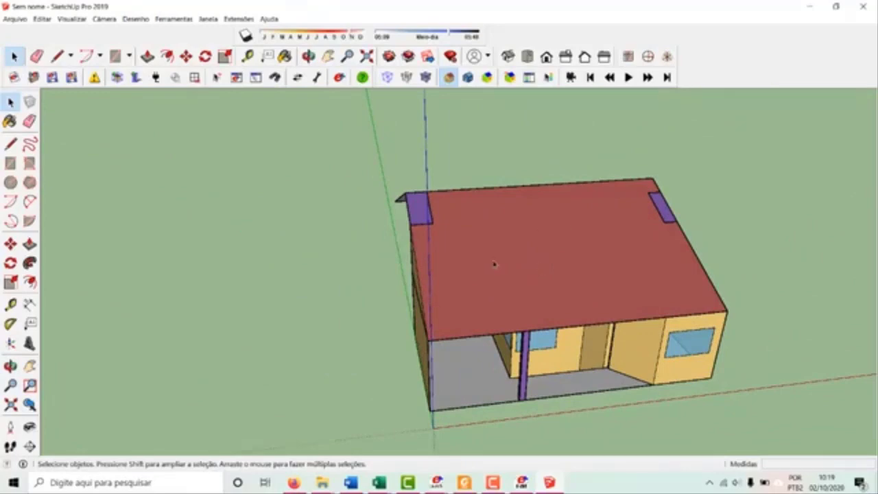
{"action": "left_click_drag", "start_coordinate": [447, 284], "coordinate": [627, 254]}
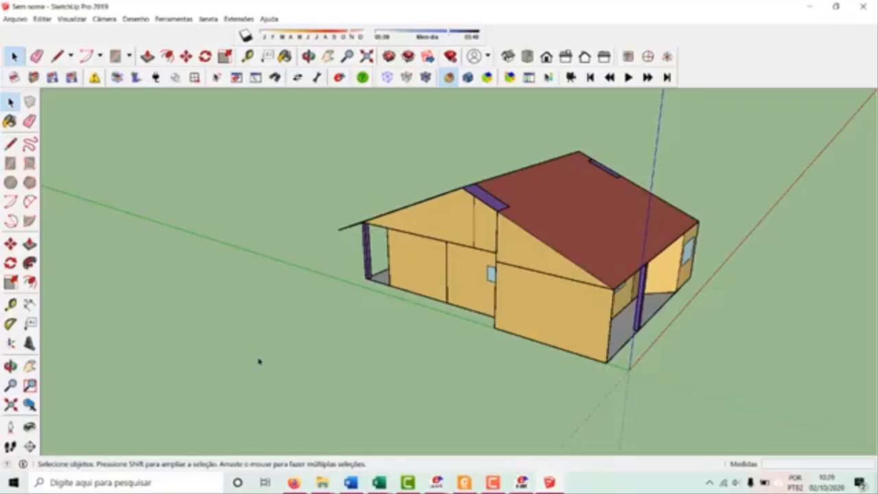
{"action": "left_click_drag", "start_coordinate": [616, 255], "coordinate": [451, 200]}
{"action": "key", "text": "space"}
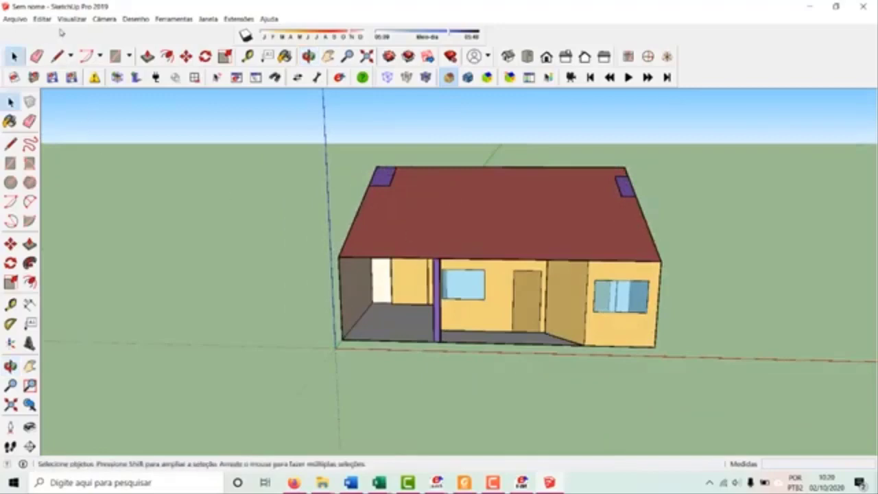
{"action": "left_click_drag", "start_coordinate": [288, 302], "coordinate": [517, 372]}
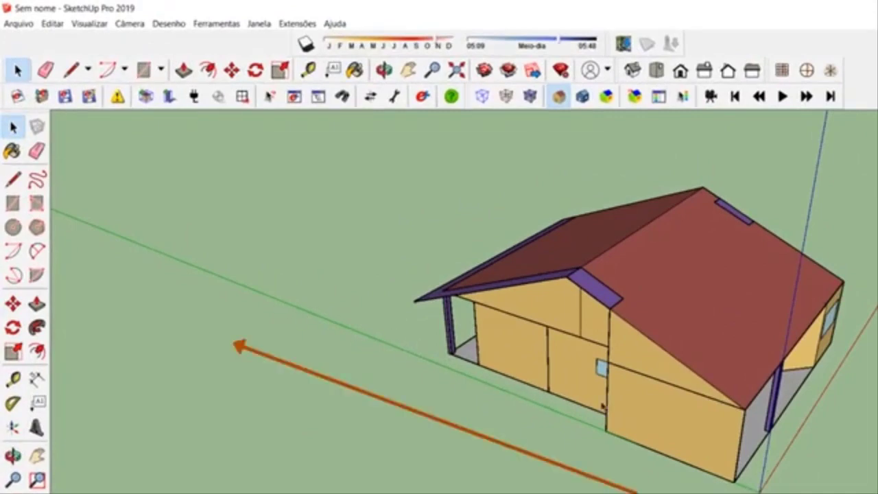
Examine the rear roof slope with its eaves and the length dimensions placed around it
{"action": "scroll", "coordinate": [261, 319], "scroll_direction": "up", "scroll_amount": 1}
{"action": "scroll", "coordinate": [249, 280], "scroll_direction": "up", "scroll_amount": 1}
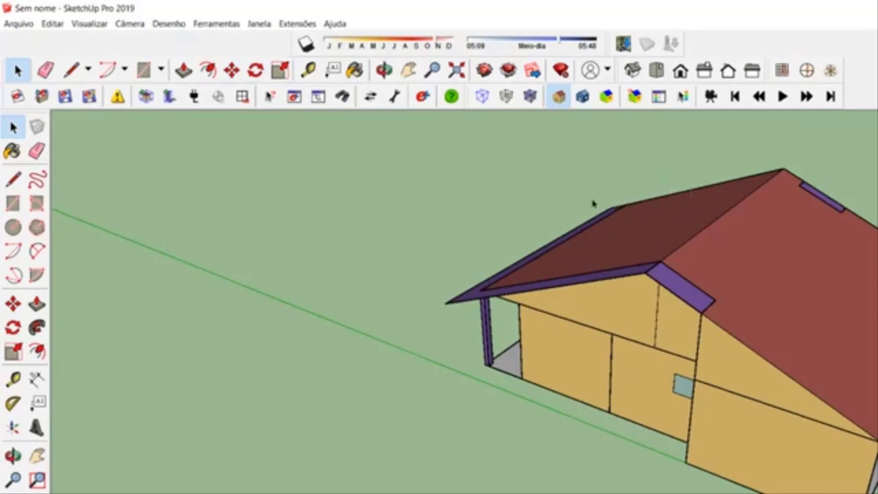
{"action": "scroll", "coordinate": [612, 234], "scroll_direction": "up", "scroll_amount": 6}
{"action": "left_click_drag", "start_coordinate": [558, 330], "coordinate": [723, 277]}
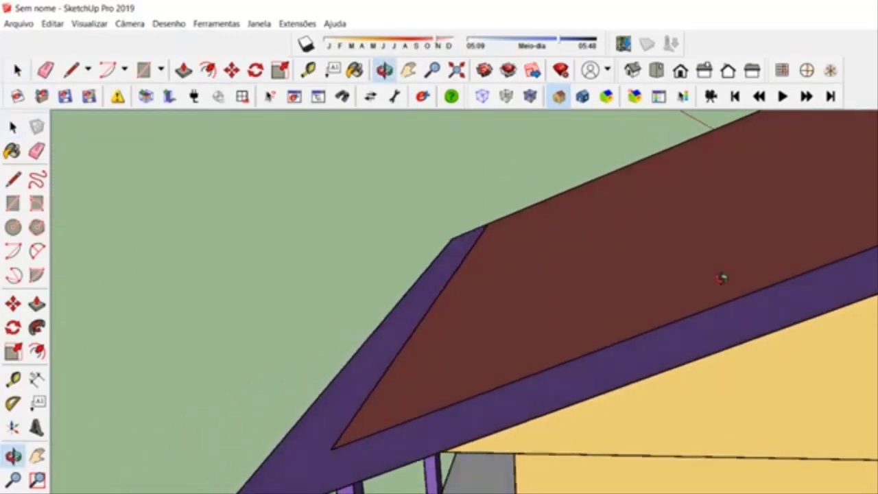
{"action": "key", "text": "space"}
{"action": "scroll", "coordinate": [423, 347], "scroll_direction": "down", "scroll_amount": 2}
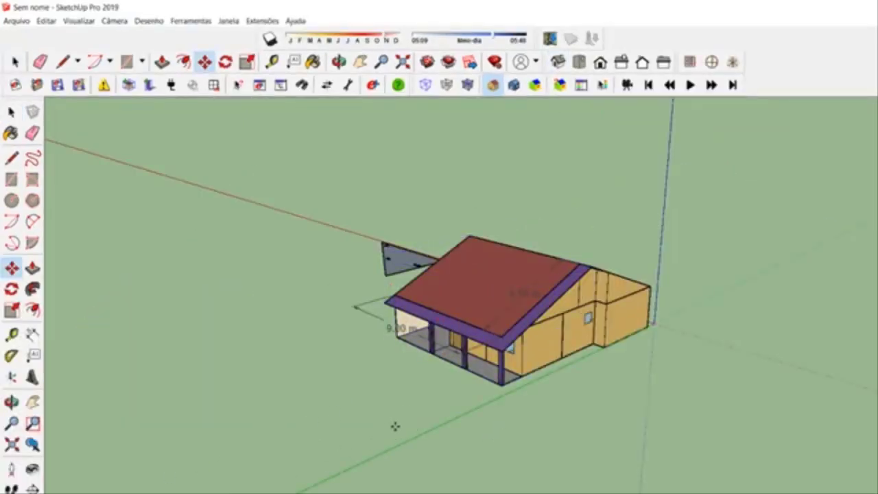
{"action": "scroll", "coordinate": [392, 427], "scroll_direction": "up", "scroll_amount": 4}
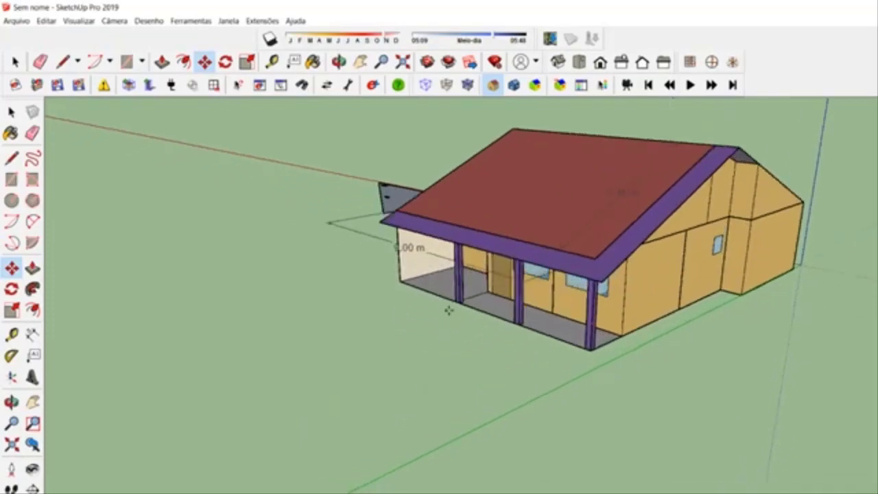
{"action": "left_click", "coordinate": [337, 228]}
{"action": "key", "text": "Escape"}
{"action": "scroll", "coordinate": [304, 354], "scroll_direction": "down", "scroll_amount": 3}
{"action": "scroll", "coordinate": [296, 433], "scroll_direction": "up", "scroll_amount": 3}
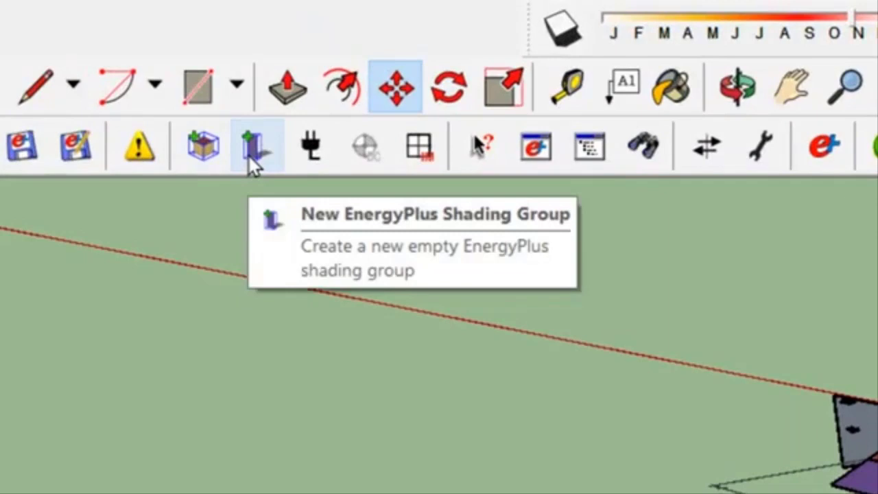
Place a new EnergyPlus shading group on the ground beside the house, along the green axis
{"action": "left_click", "coordinate": [251, 160]}
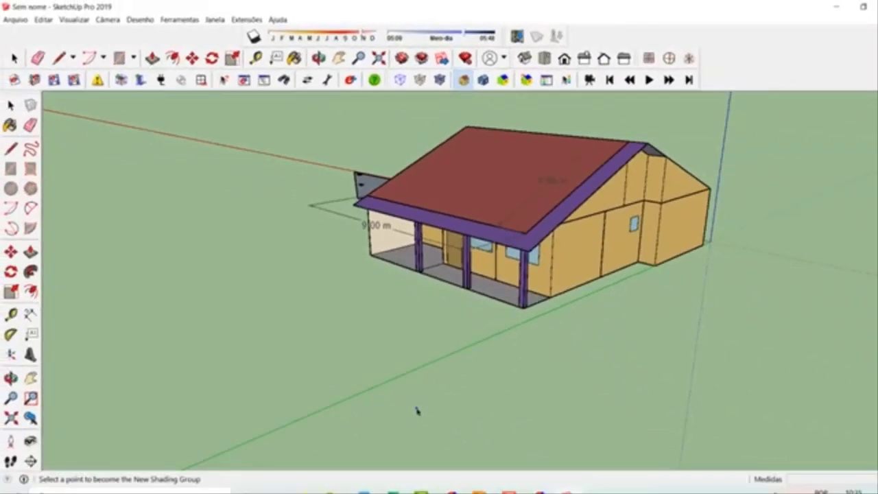
{"action": "left_click", "coordinate": [381, 380]}
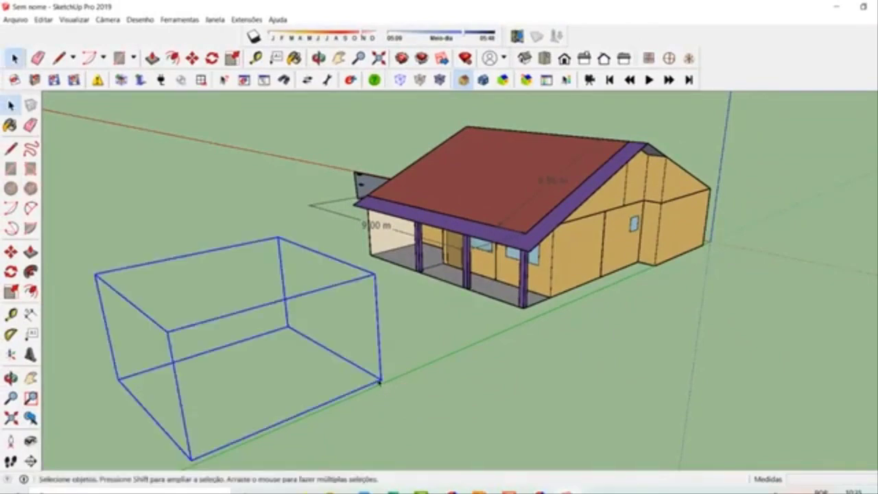
{"action": "key", "text": "Delete"}
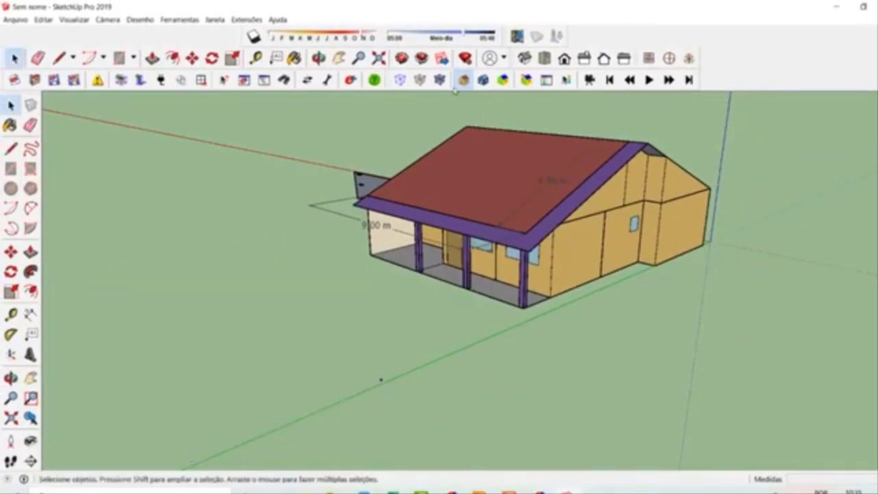
Show the model structure and open the newly placed EnergyPlus shading group beside the house for editing
{"action": "left_click", "coordinate": [263, 80]}
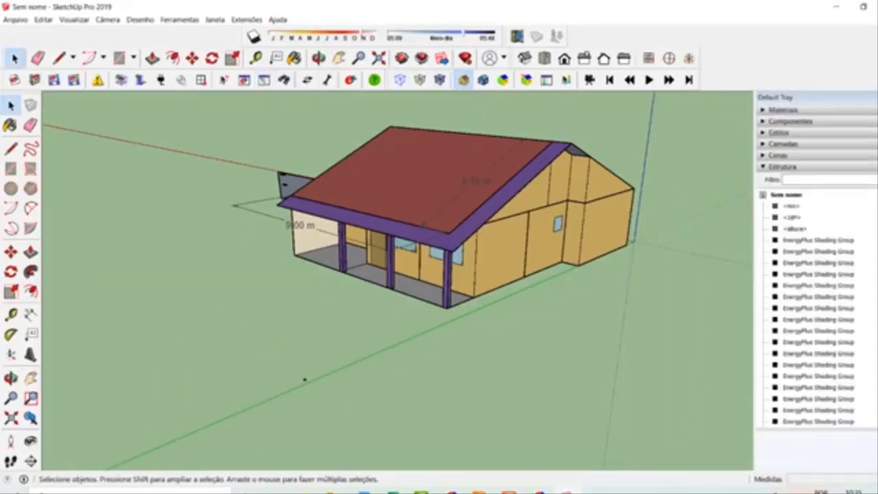
{"action": "scroll", "coordinate": [816, 308], "scroll_direction": "down", "scroll_amount": 5}
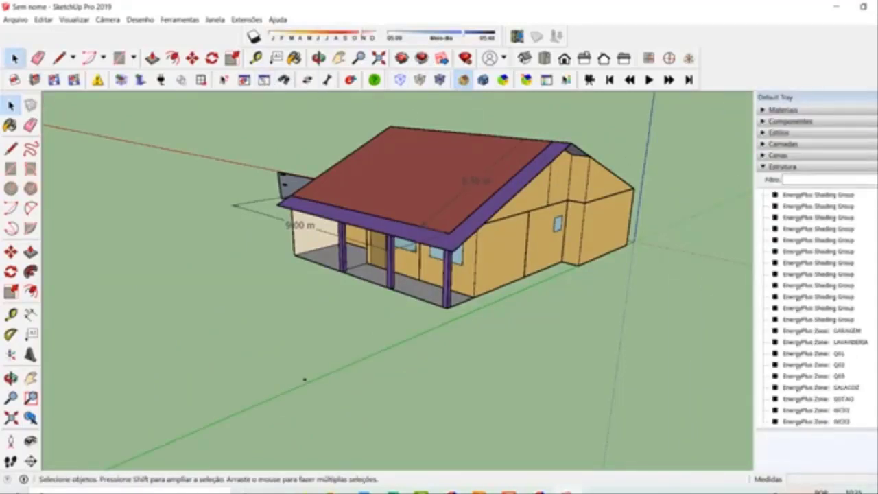
{"action": "double_click", "coordinate": [836, 321]}
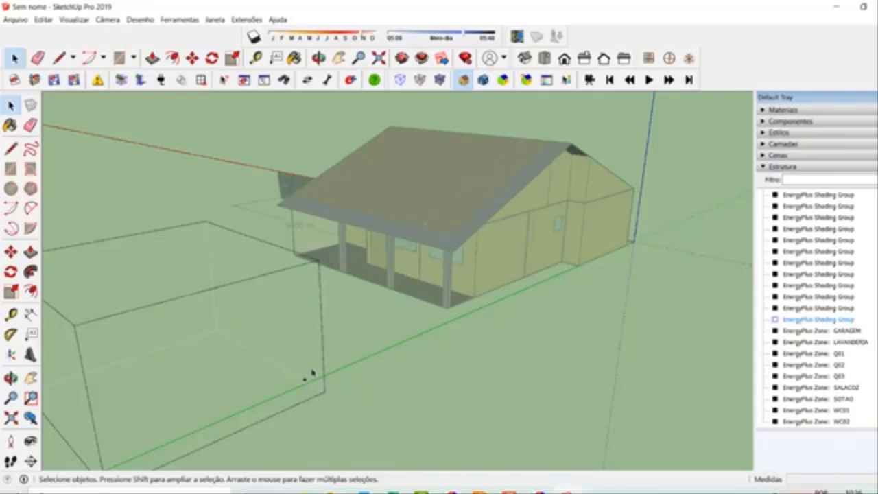
Draw a vertical rectangle 7 m long and 1.1 m high inside the shading group, with its length parallel to the red axis
{"action": "left_click", "coordinate": [11, 149]}
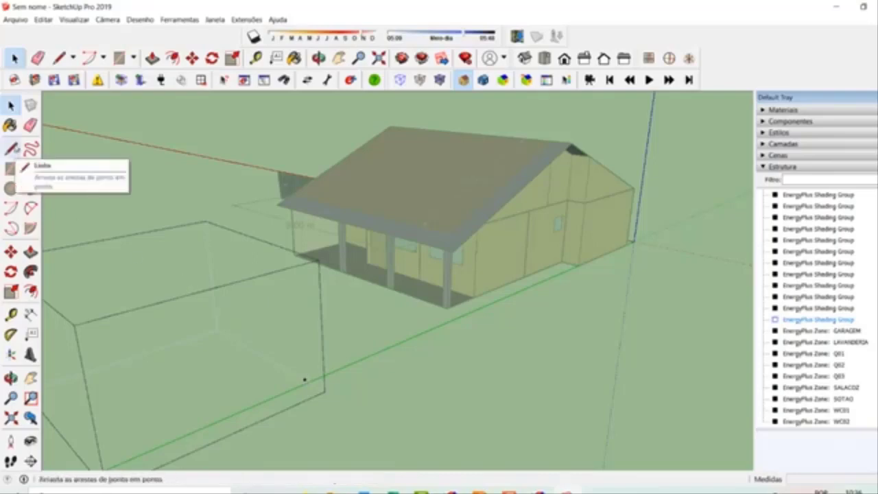
{"action": "left_click", "coordinate": [297, 382]}
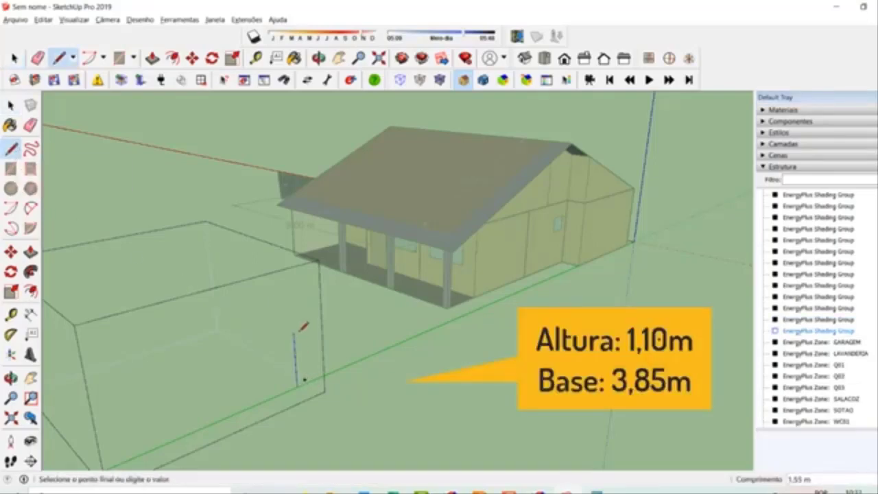
{"action": "type", "text": "1,1"}
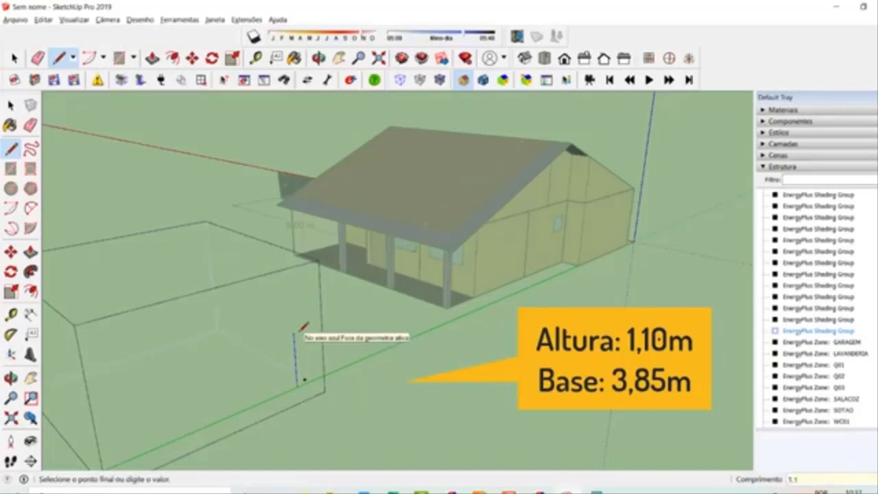
{"action": "key", "text": "Return"}
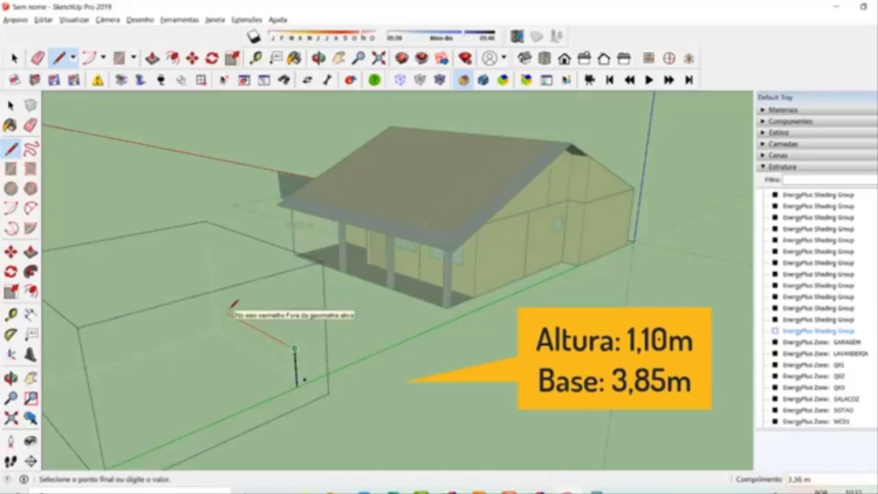
{"action": "type", "text": "7"}
{"action": "key", "text": "Return"}
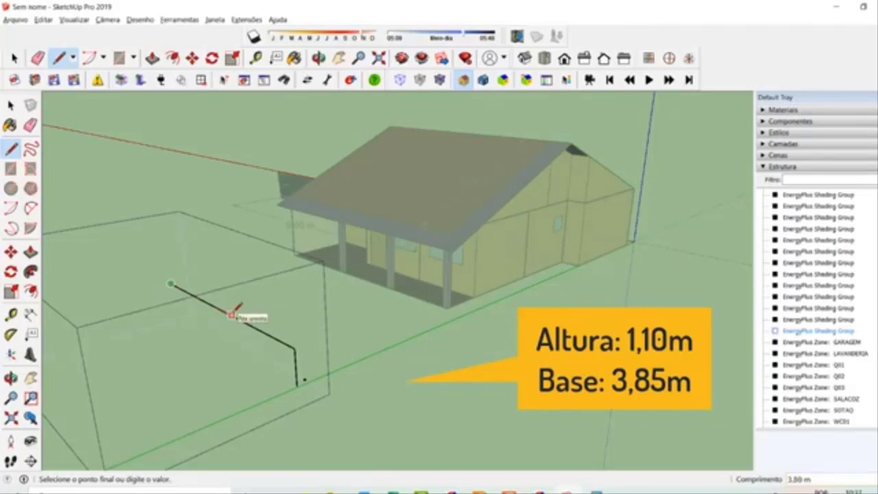
{"action": "scroll", "coordinate": [347, 309], "scroll_direction": "down", "scroll_amount": 5}
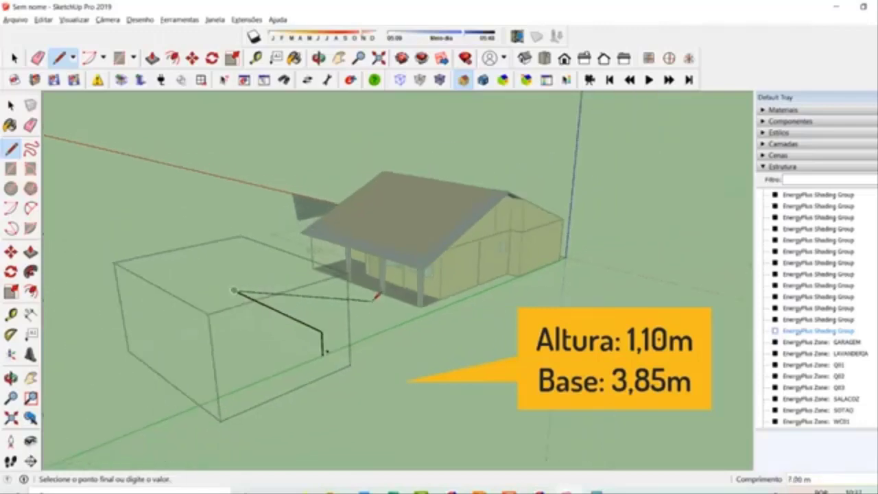
{"action": "scroll", "coordinate": [377, 295], "scroll_direction": "up", "scroll_amount": 5}
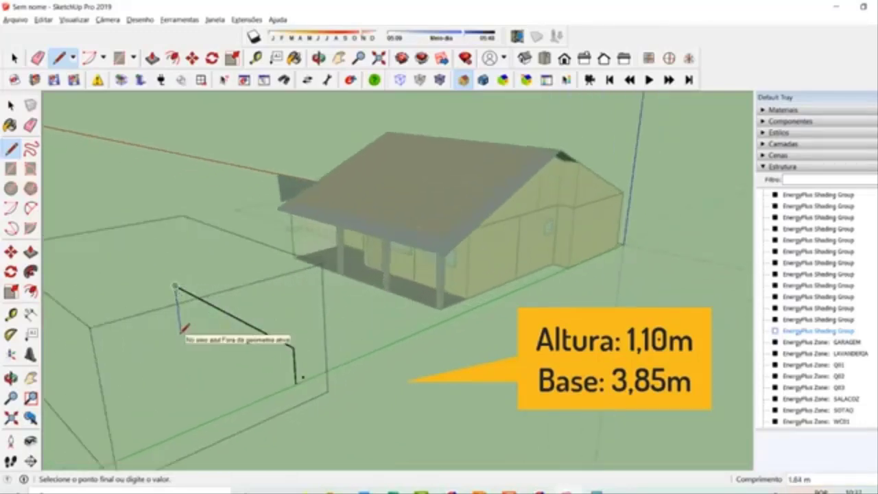
{"action": "type", "text": "1"}
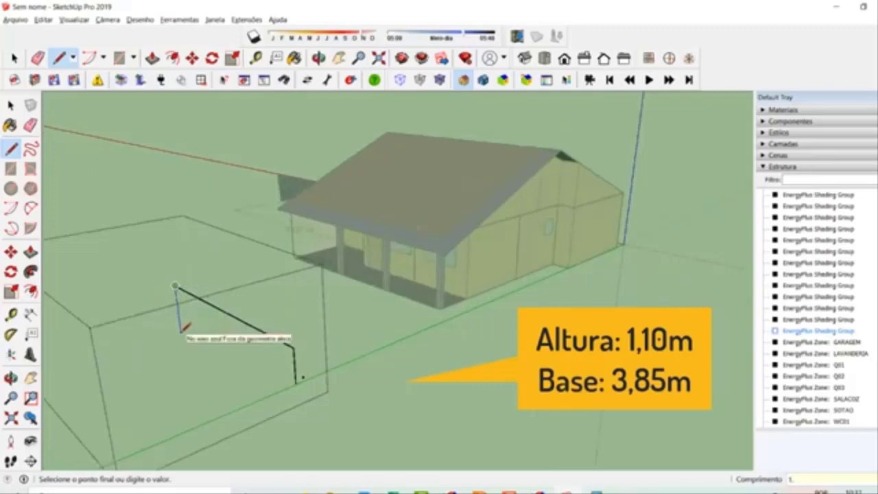
{"action": "type", "text": ",1"}
{"action": "key", "text": "Return"}
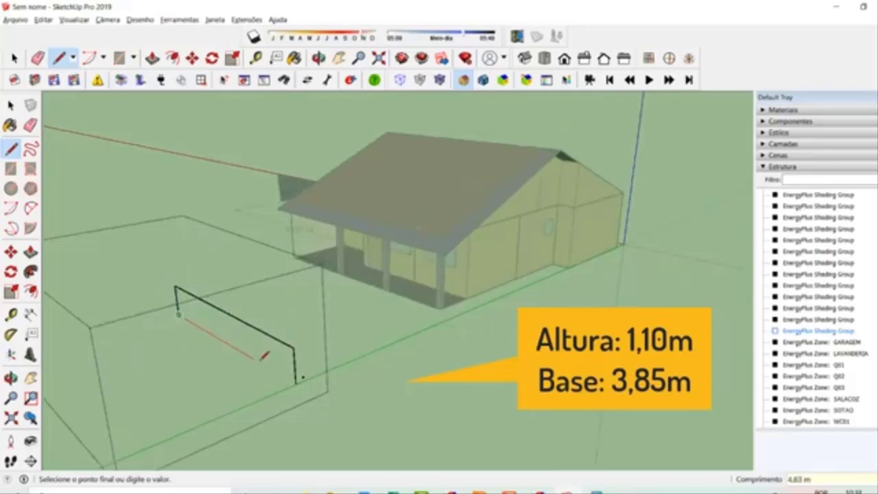
{"action": "left_click", "coordinate": [296, 384]}
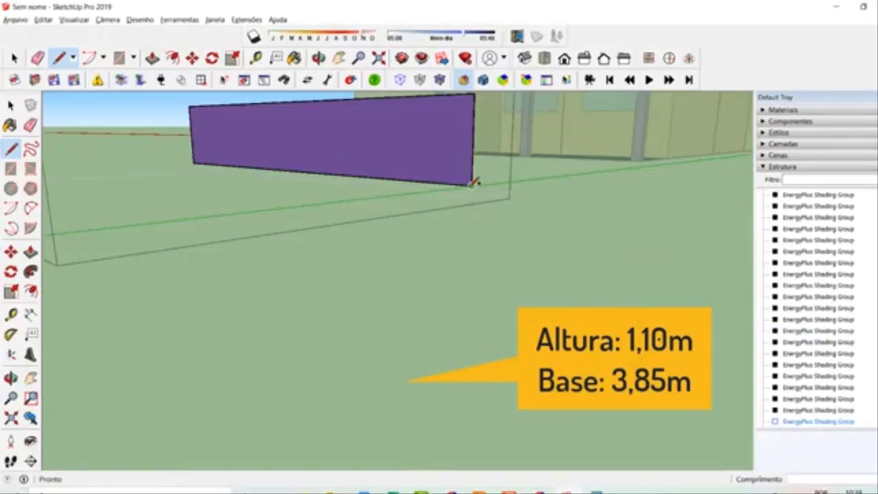
Draw a triangular side from the rectangle's lower corner, with a 3.84 m base along the green axis and a sloped edge to the upper corner
{"action": "left_click", "coordinate": [472, 184]}
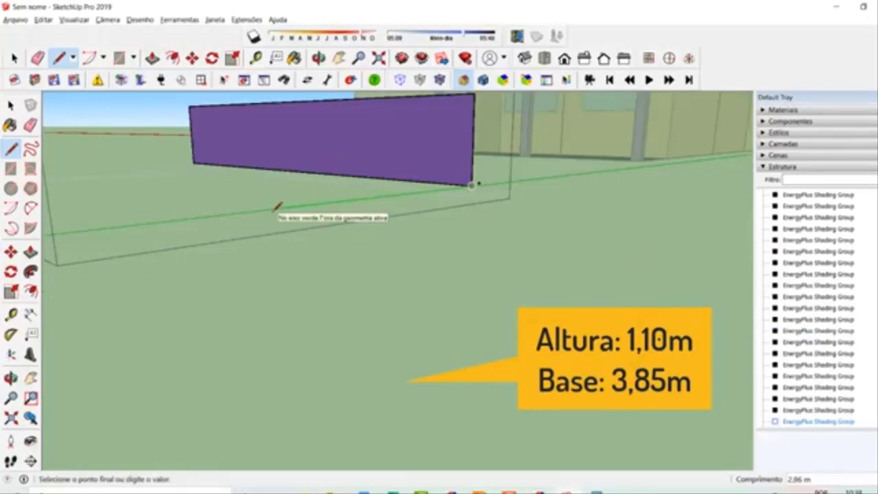
{"action": "type", "text": "3,84"}
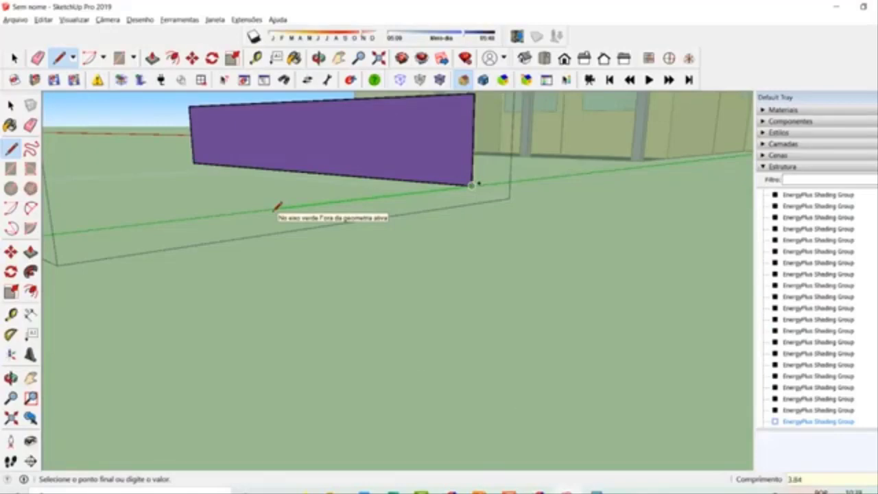
{"action": "key", "text": "Return"}
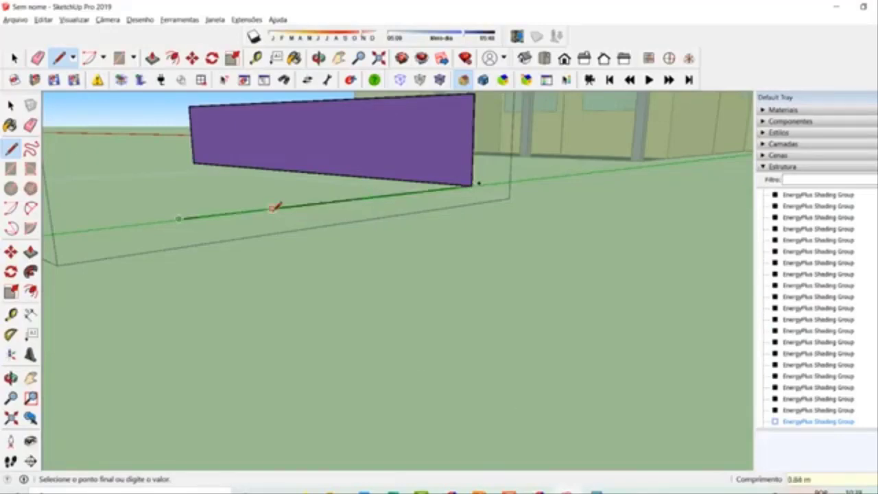
{"action": "scroll", "coordinate": [350, 180], "scroll_direction": "down", "scroll_amount": 4}
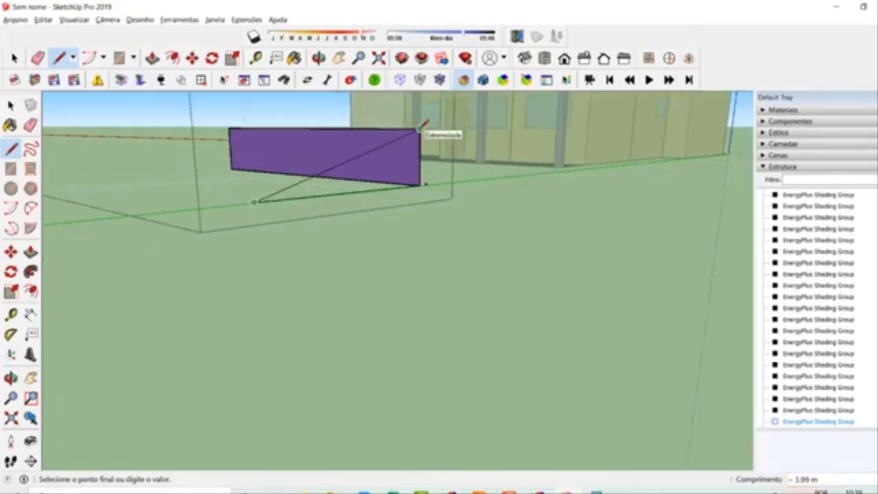
{"action": "scroll", "coordinate": [420, 129], "scroll_direction": "up", "scroll_amount": 8}
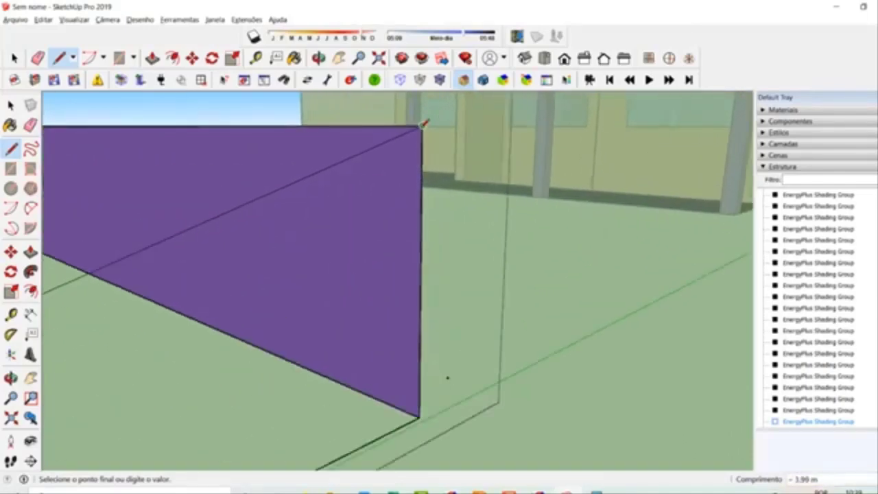
{"action": "left_click_drag", "start_coordinate": [426, 162], "coordinate": [299, 236]}
{"action": "scroll", "coordinate": [295, 237], "scroll_direction": "down", "scroll_amount": 7}
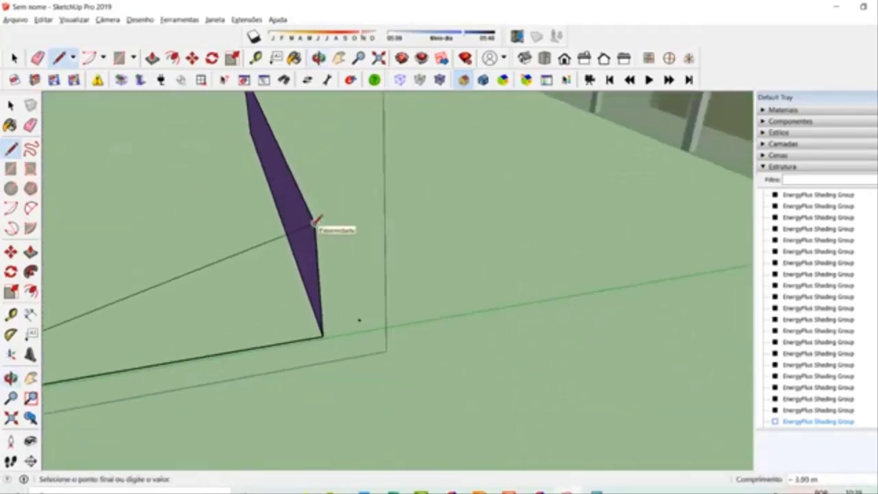
{"action": "left_click", "coordinate": [314, 223]}
{"action": "scroll", "coordinate": [376, 302], "scroll_direction": "down", "scroll_amount": 8}
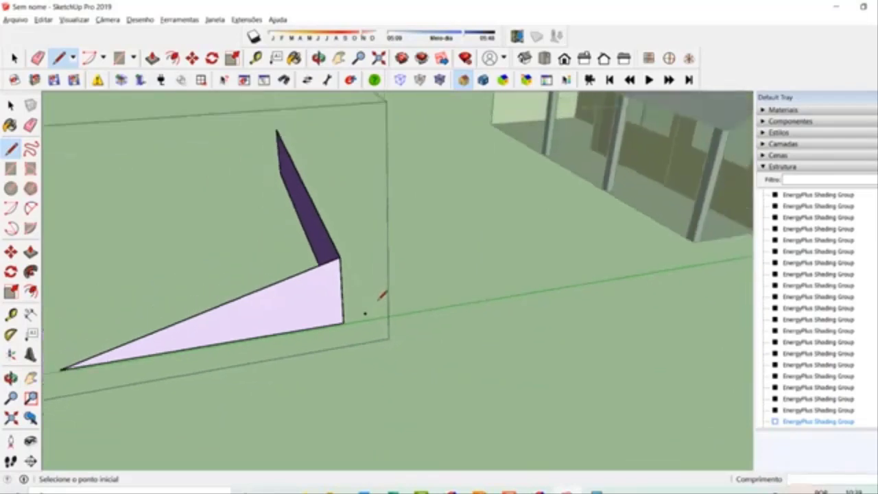
Draw the 7 m front edge parallel to the red axis and close the base rectangle at the rear lower corner
{"action": "key", "text": "o"}
{"action": "left_click_drag", "start_coordinate": [245, 314], "coordinate": [533, 295]}
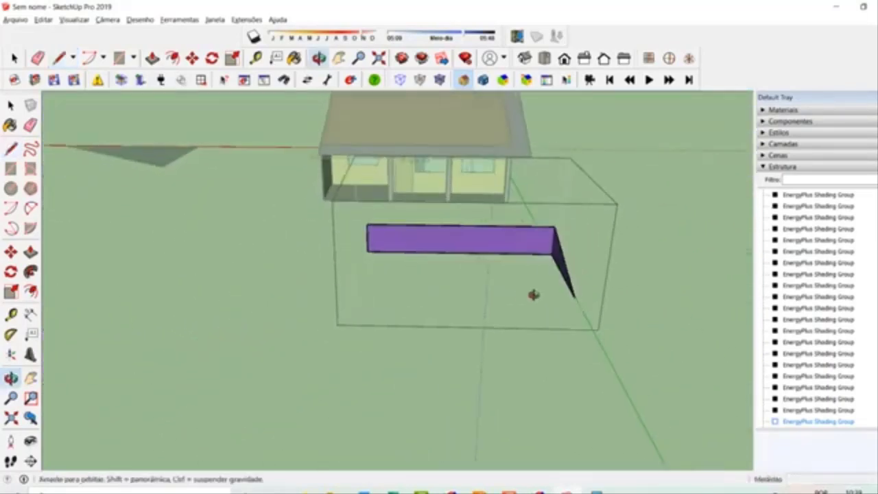
{"action": "key", "text": "l"}
{"action": "left_click", "coordinate": [574, 297]}
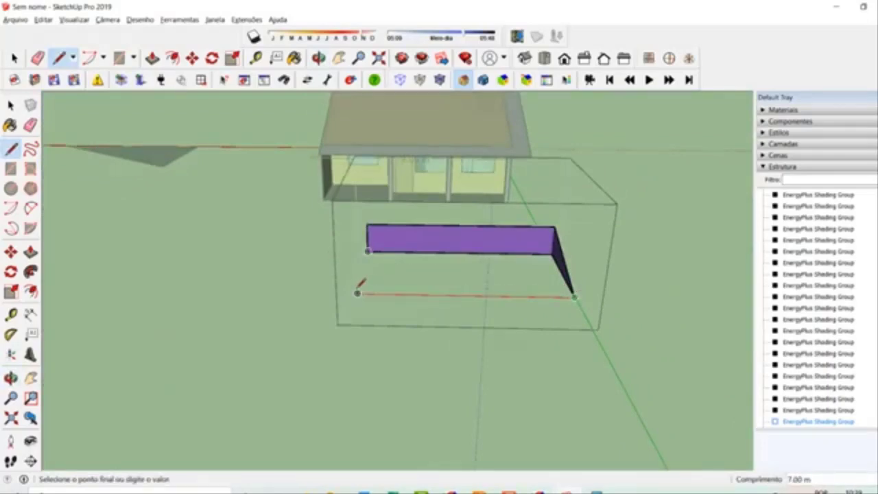
{"action": "type", "text": "7"}
{"action": "key", "text": "Return"}
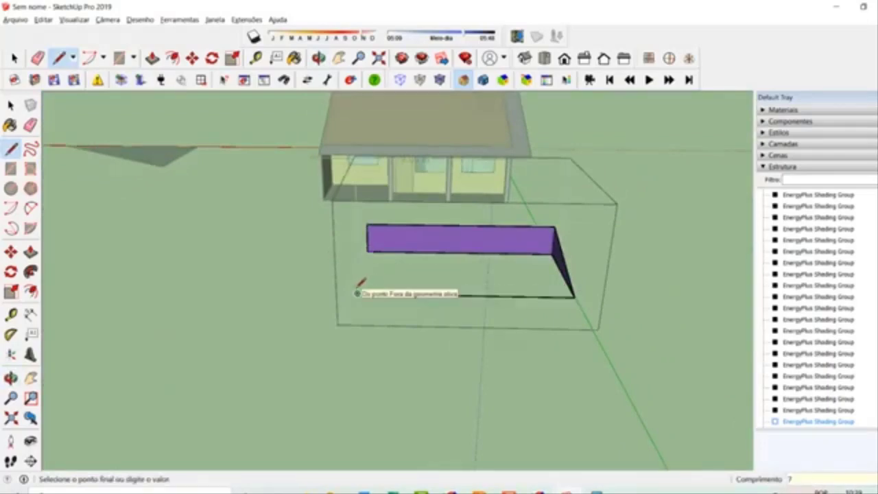
{"action": "left_click", "coordinate": [367, 252]}
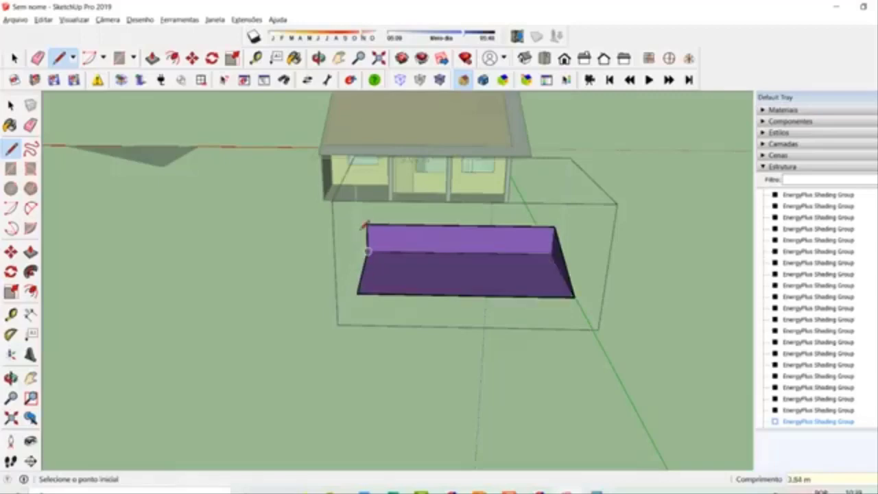
Close the inclined top face with a sloped line from the free rear upper corner to the front corner
{"action": "left_click", "coordinate": [367, 226]}
{"action": "left_click", "coordinate": [357, 293]}
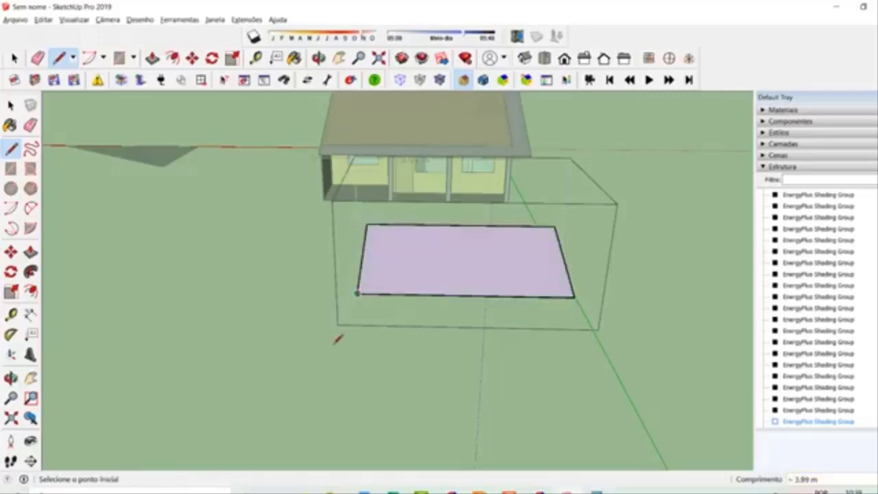
{"action": "mouse_move", "coordinate": [464, 305]}
{"action": "left_mouse_down"}
{"action": "mouse_move", "coordinate": [444, 220]}
{"action": "mouse_move", "coordinate": [442, 147]}
{"action": "mouse_move", "coordinate": [376, 309]}
{"action": "mouse_move", "coordinate": [327, 261]}
{"action": "mouse_move", "coordinate": [449, 304]}
{"action": "mouse_move", "coordinate": [473, 302]}
{"action": "left_mouse_up"}
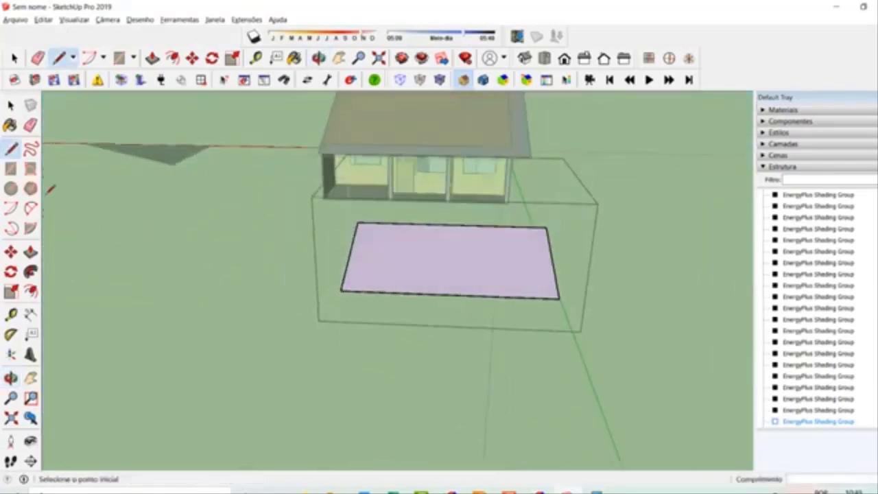
{"action": "left_click", "coordinate": [11, 104]}
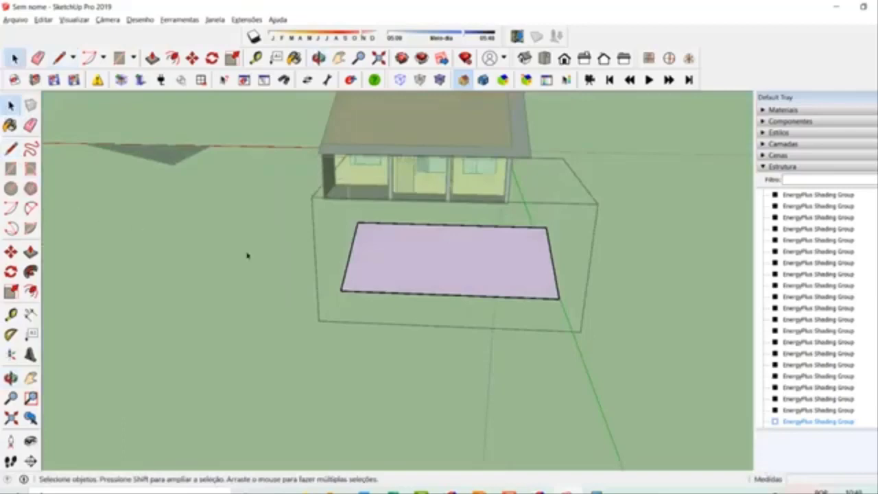
{"action": "mouse_move", "coordinate": [431, 262]}
{"action": "left_mouse_down"}
{"action": "mouse_move", "coordinate": [551, 278]}
{"action": "mouse_move", "coordinate": [281, 172]}
{"action": "mouse_move", "coordinate": [162, 210]}
{"action": "mouse_move", "coordinate": [200, 304]}
{"action": "mouse_move", "coordinate": [372, 347]}
{"action": "mouse_move", "coordinate": [426, 276]}
{"action": "left_mouse_up"}
{"action": "key", "text": "space"}
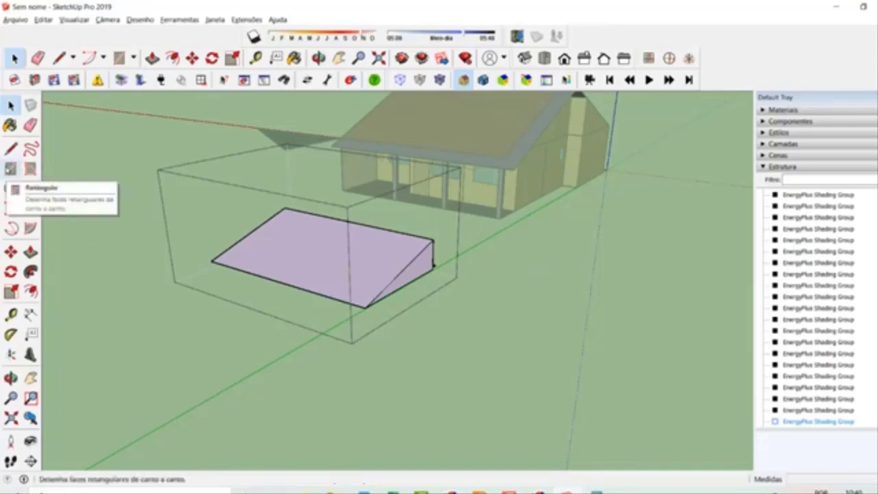
Draw a 7 m by about 3.99 m rectangle over the inclined face, from its rear upper corner to the opposite front corner
{"action": "left_click", "coordinate": [10, 168]}
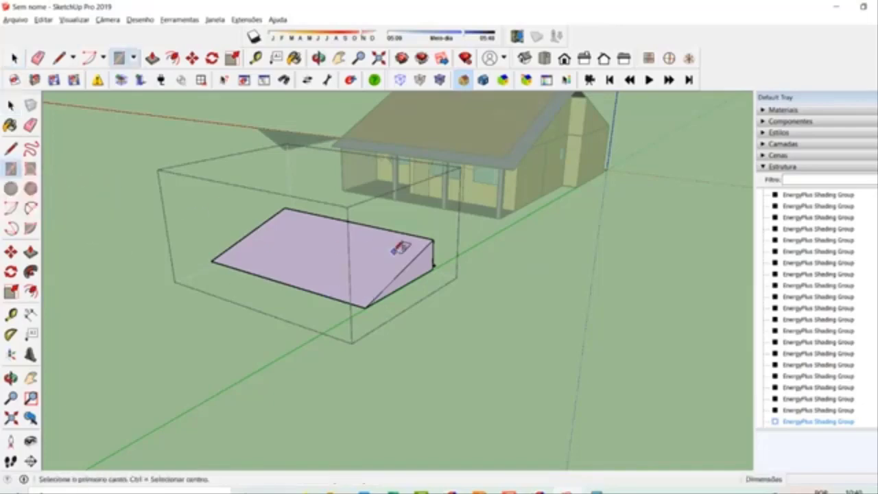
{"action": "left_click", "coordinate": [285, 207]}
{"action": "left_click", "coordinate": [367, 303]}
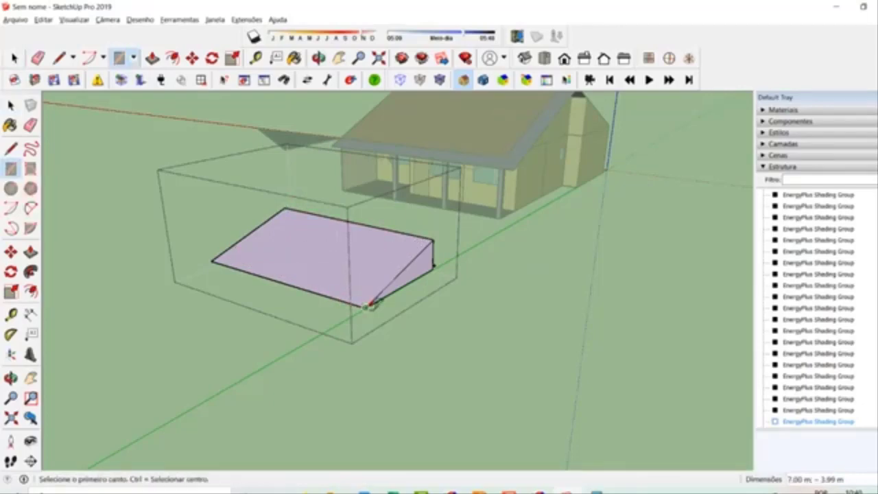
{"action": "key", "text": "space"}
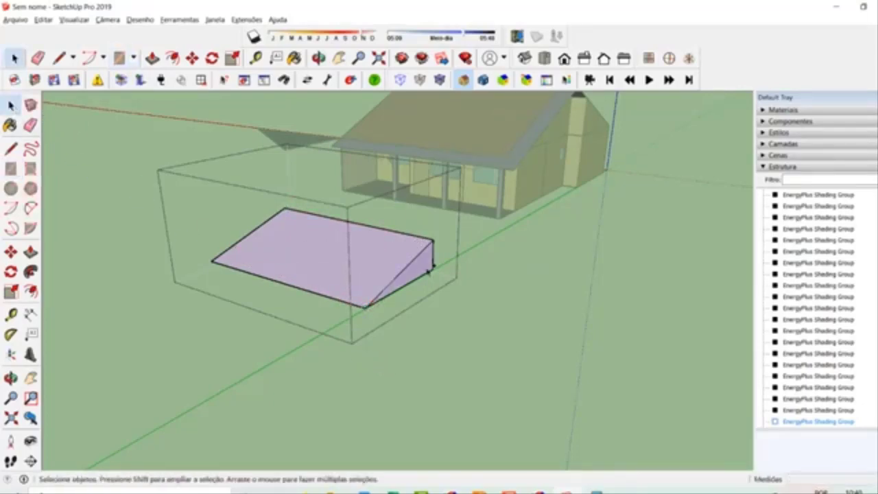
Delete the wedge's base edge along the green axis and the vertical edge at the adjoining rear corner
{"action": "left_click", "coordinate": [428, 271]}
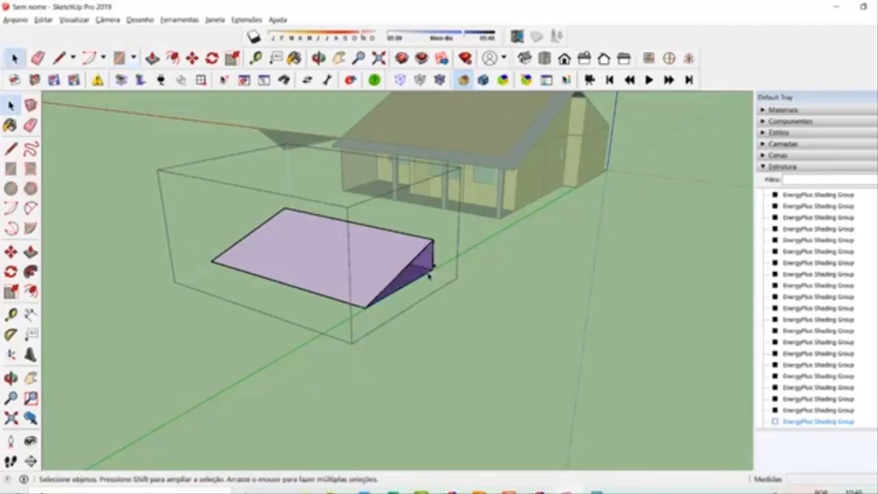
{"action": "key", "text": "Delete"}
{"action": "scroll", "coordinate": [425, 256], "scroll_direction": "up", "scroll_amount": 7}
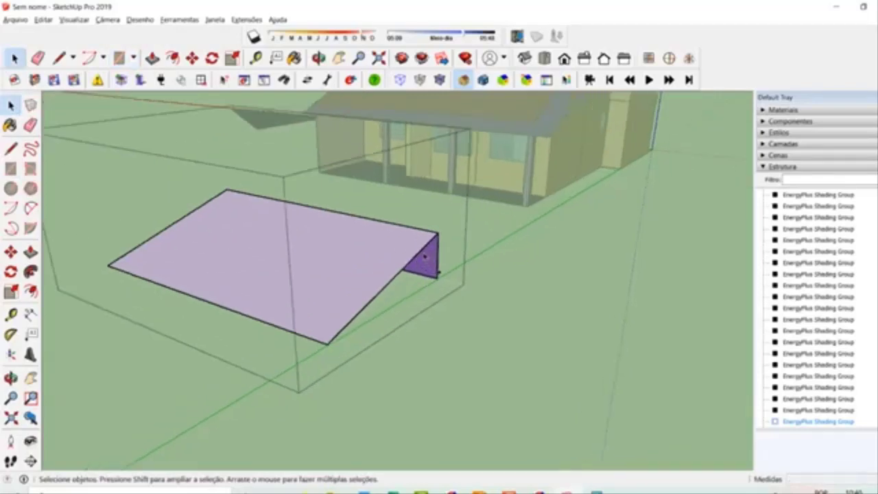
{"action": "left_click_drag", "start_coordinate": [486, 283], "coordinate": [390, 231]}
{"action": "key", "text": "space"}
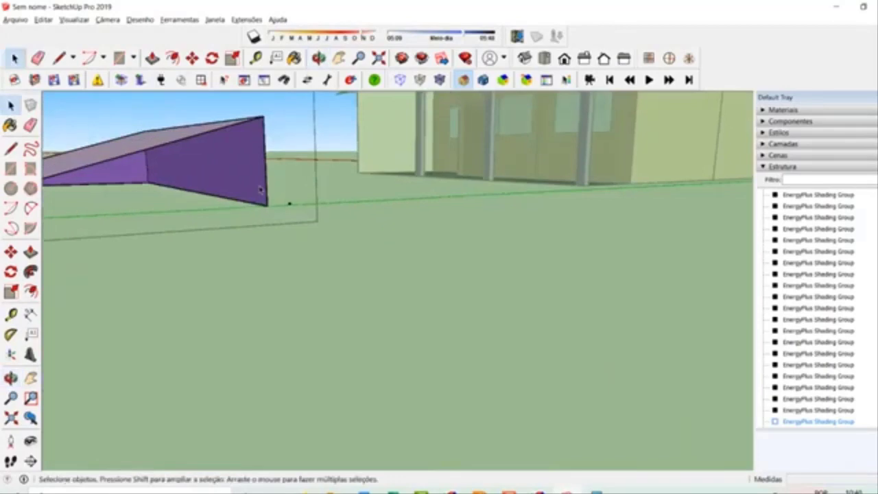
{"action": "left_click", "coordinate": [268, 193]}
{"action": "key", "text": "Delete"}
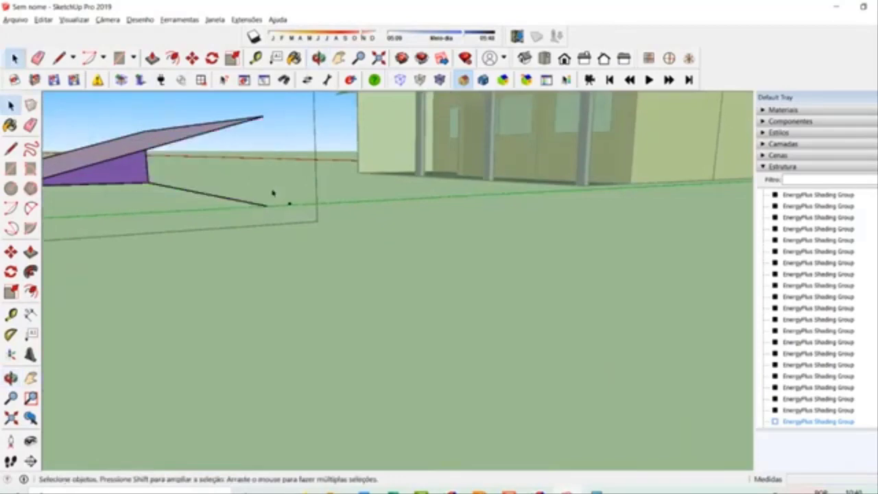
Delete the loose base edge extending from the wedge's side and leave the shading group
{"action": "left_click", "coordinate": [265, 208]}
{"action": "key", "text": "Delete"}
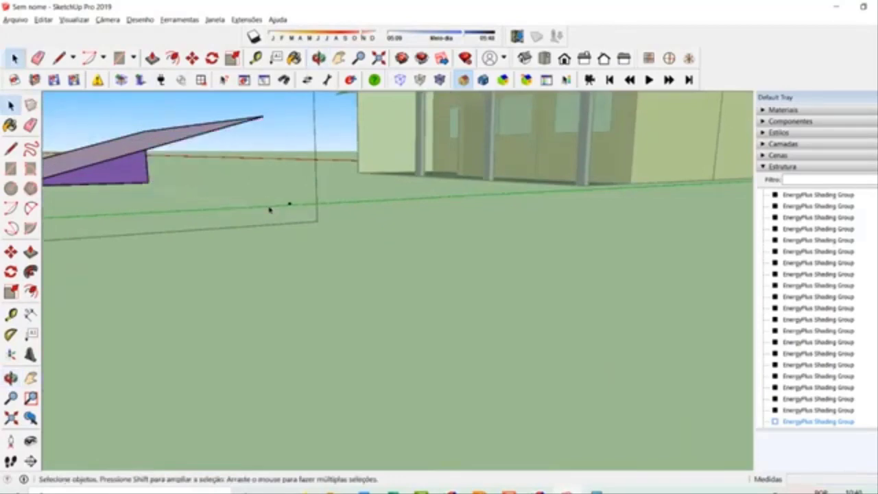
{"action": "scroll", "coordinate": [356, 238], "scroll_direction": "down", "scroll_amount": 4}
{"action": "left_click_drag", "start_coordinate": [143, 194], "coordinate": [694, 225]}
{"action": "scroll", "coordinate": [580, 228], "scroll_direction": "up", "scroll_amount": 6}
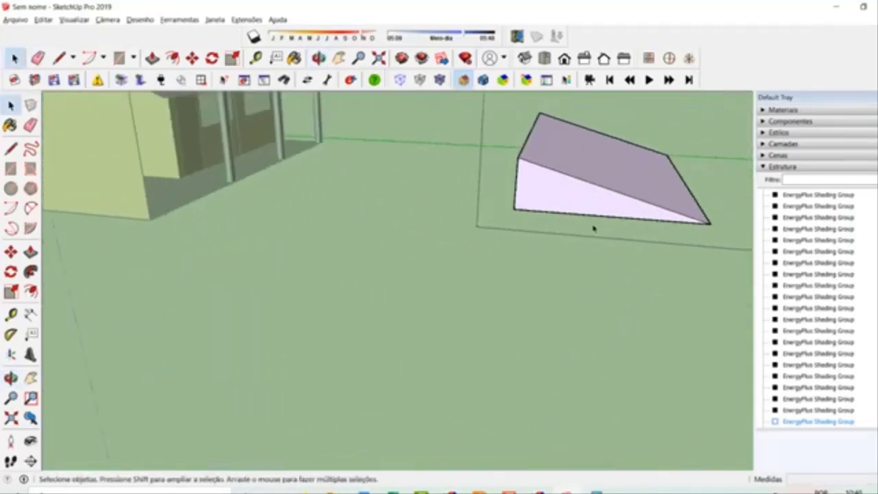
{"action": "left_click", "coordinate": [485, 169]}
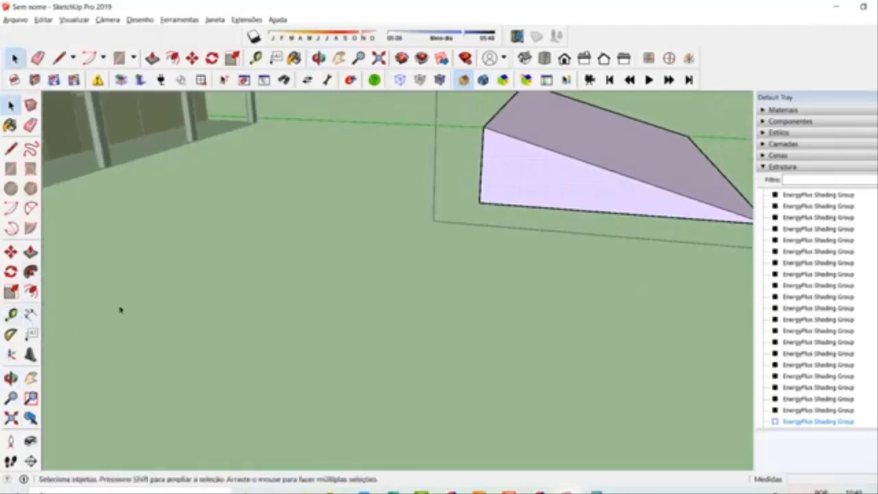
{"action": "left_click", "coordinate": [289, 311]}
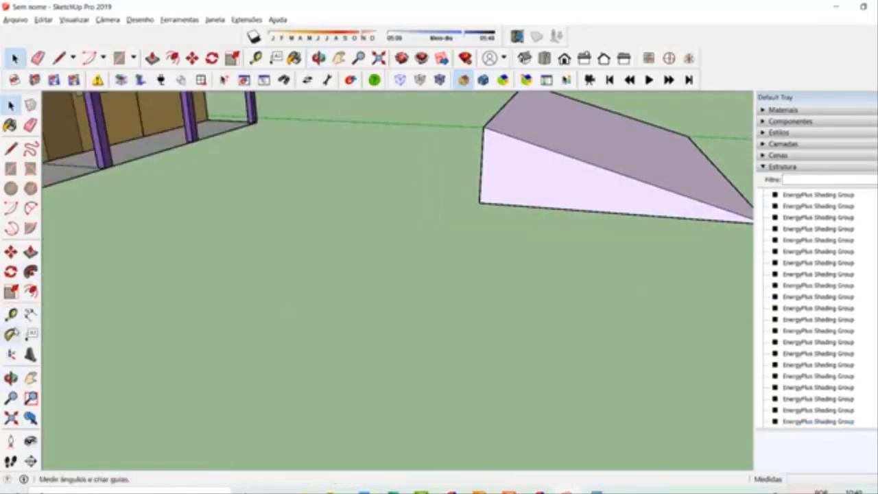
Create construction guides along all four edges of the inclined face with the Tape Measure tool
{"action": "left_click", "coordinate": [11, 315]}
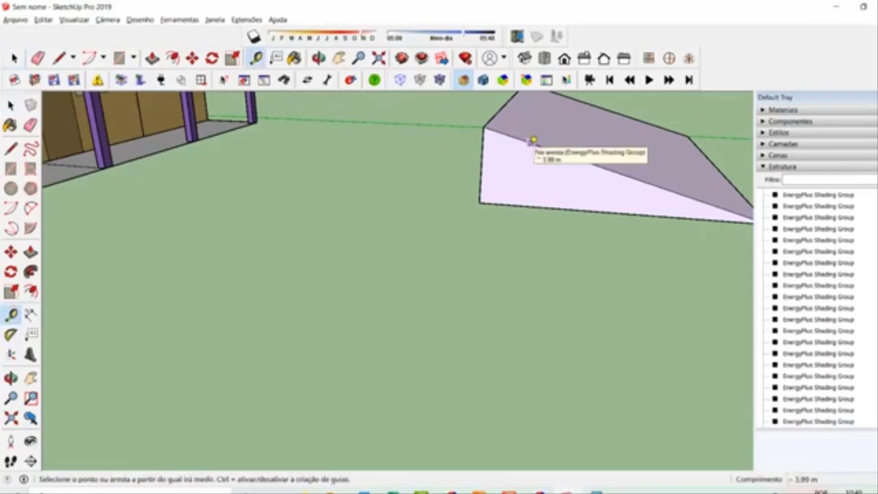
{"action": "left_click_drag", "start_coordinate": [531, 139], "coordinate": [291, 254]}
{"action": "double_click", "coordinate": [321, 202]}
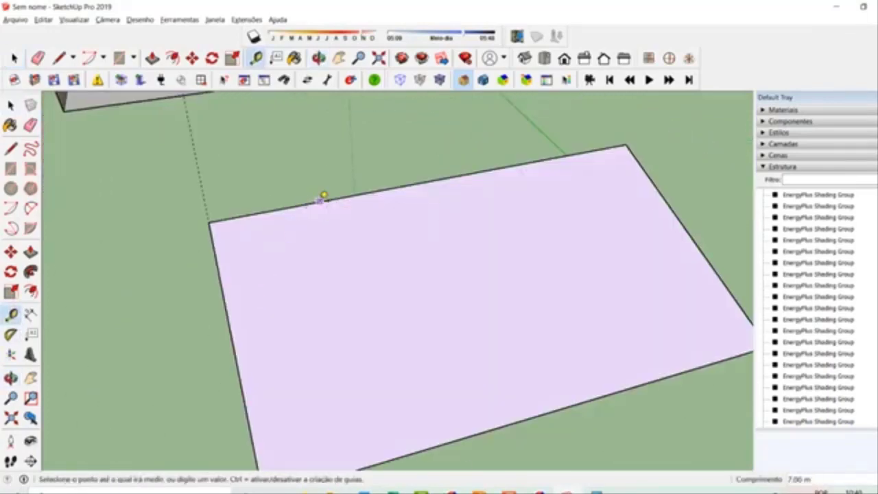
{"action": "scroll", "coordinate": [241, 206], "scroll_direction": "down", "scroll_amount": 2}
{"action": "double_click", "coordinate": [572, 233]}
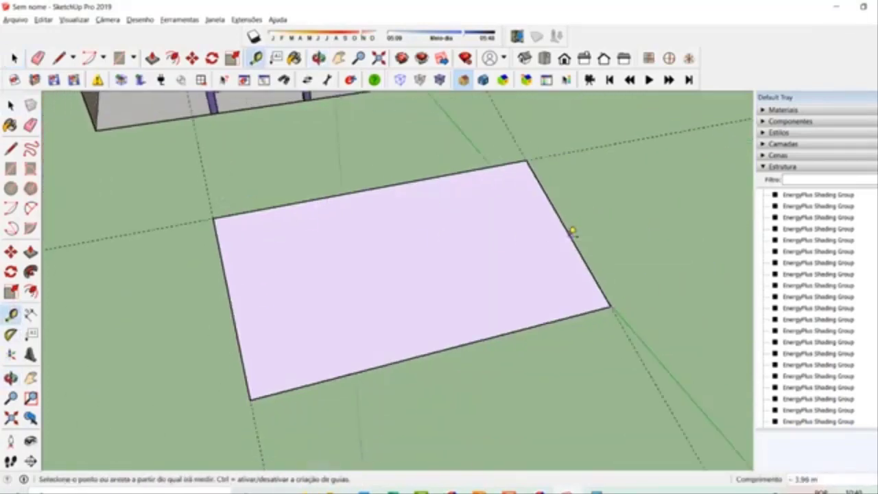
{"action": "double_click", "coordinate": [520, 322]}
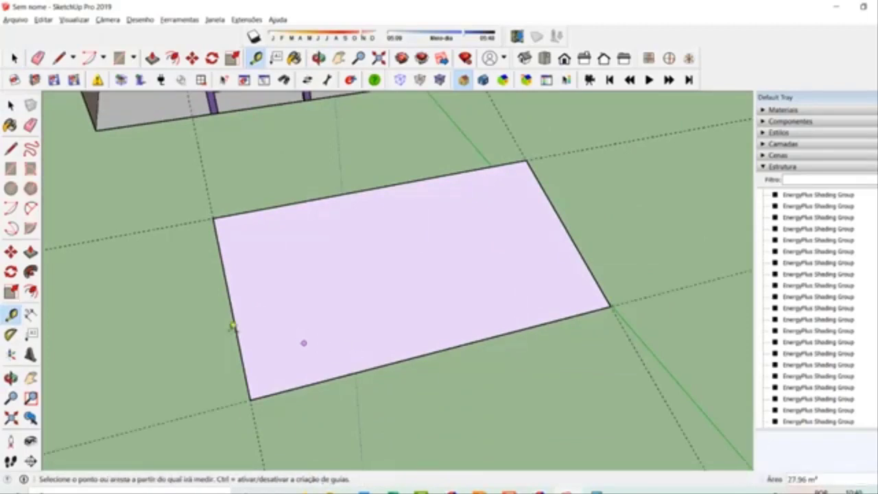
Open the wedge's shading group and delete all of its faces and edges, keeping the four guides
{"action": "left_click", "coordinate": [10, 104]}
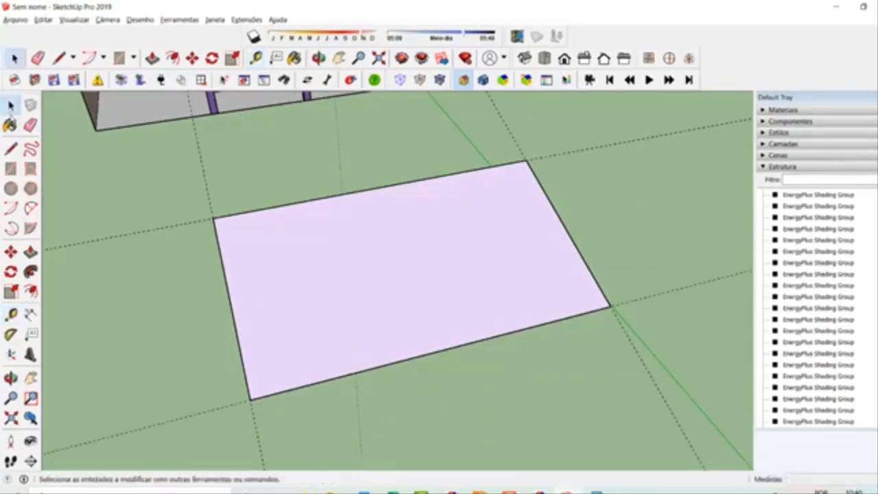
{"action": "double_click", "coordinate": [389, 258]}
{"action": "left_click", "coordinate": [432, 321]}
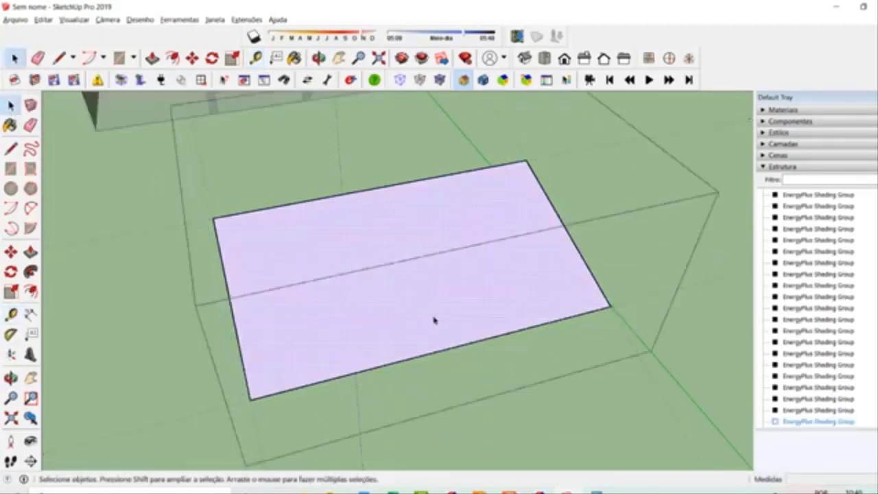
{"action": "key", "text": "Delete"}
{"action": "left_click_drag", "start_coordinate": [164, 192], "coordinate": [617, 369]}
{"action": "left_click_drag", "start_coordinate": [196, 215], "coordinate": [160, 199]}
{"action": "key", "text": "Delete"}
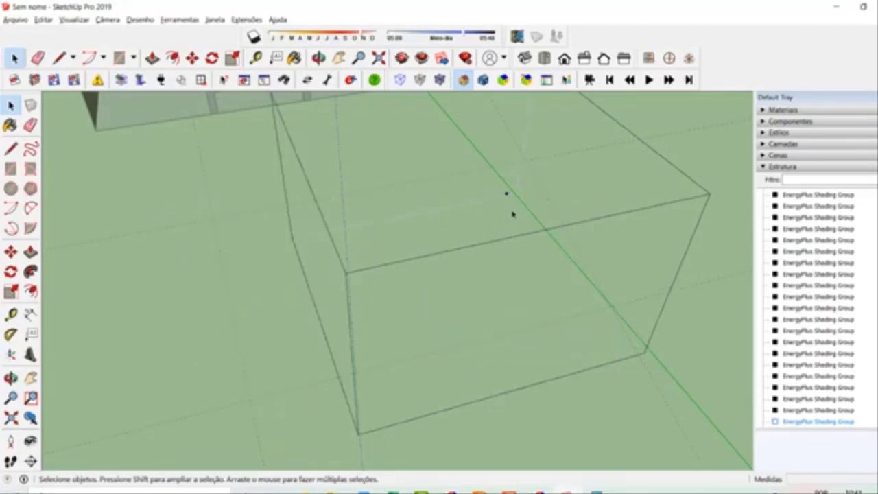
{"action": "left_click_drag", "start_coordinate": [537, 225], "coordinate": [325, 218]}
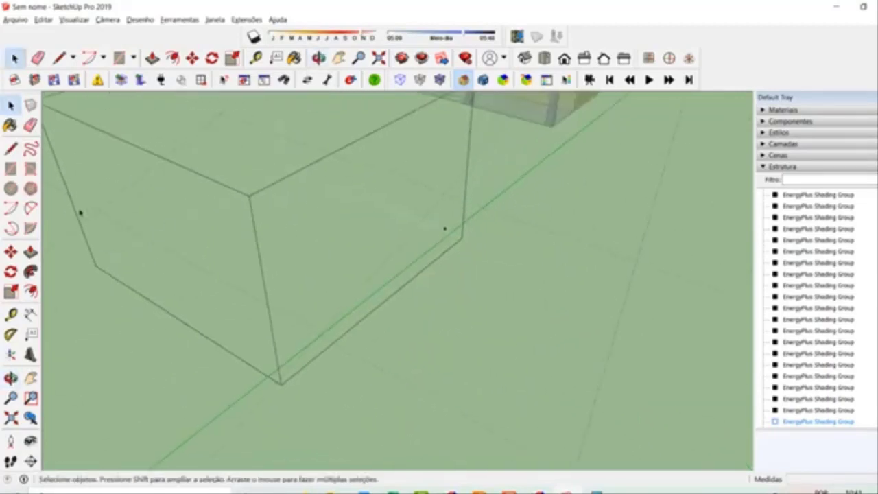
{"action": "left_click", "coordinate": [11, 169]}
{"action": "scroll", "coordinate": [224, 339], "scroll_direction": "up", "scroll_amount": 10}
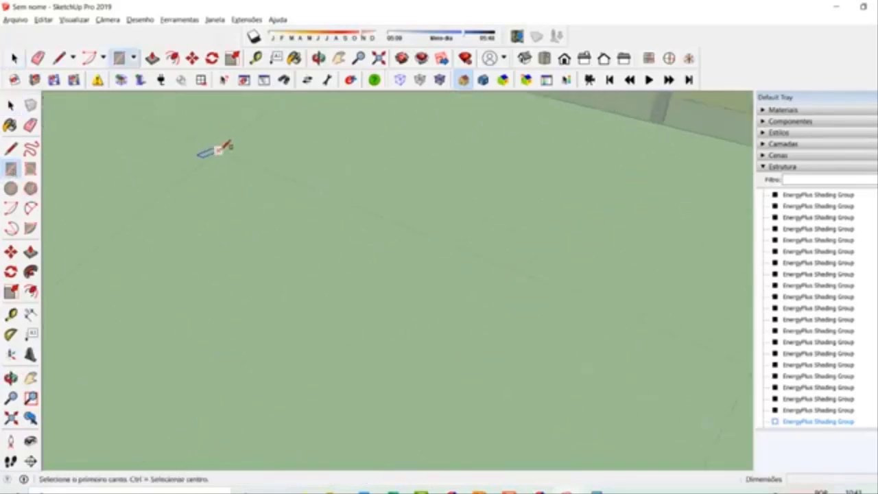
{"action": "left_click", "coordinate": [218, 149]}
{"action": "scroll", "coordinate": [261, 206], "scroll_direction": "down", "scroll_amount": 5}
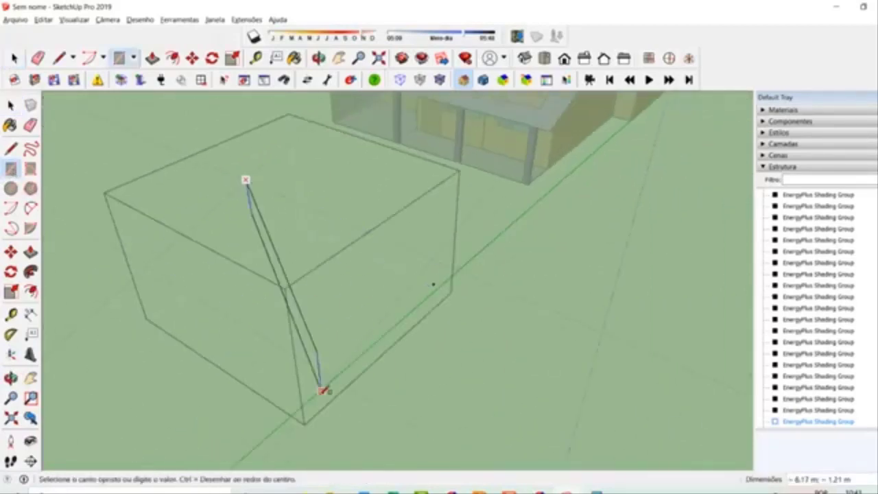
{"action": "scroll", "coordinate": [337, 405], "scroll_direction": "up", "scroll_amount": 8}
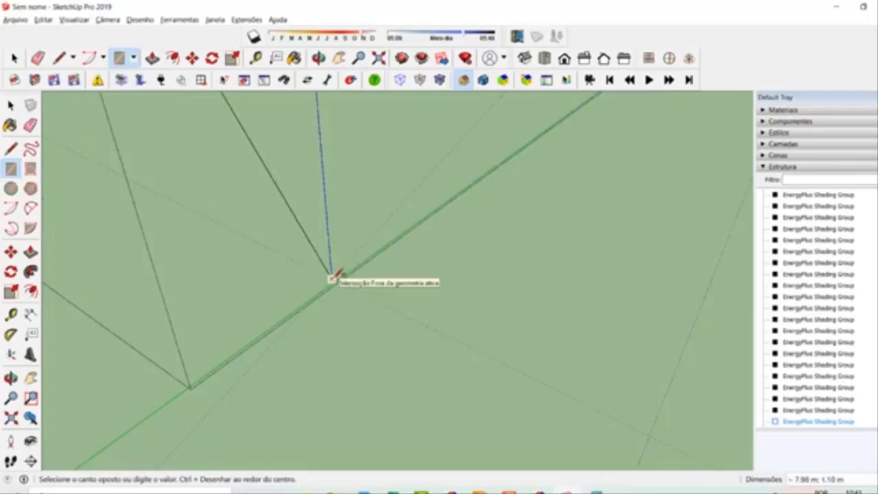
{"action": "scroll", "coordinate": [337, 275], "scroll_direction": "down", "scroll_amount": 6}
{"action": "left_click_drag", "start_coordinate": [457, 280], "coordinate": [211, 272]}
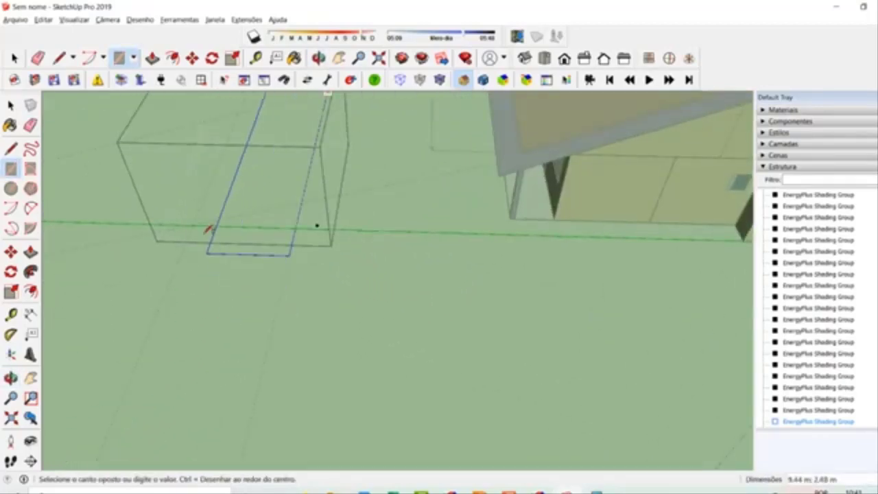
{"action": "scroll", "coordinate": [209, 235], "scroll_direction": "up", "scroll_amount": 8}
{"action": "scroll", "coordinate": [165, 284], "scroll_direction": "down", "scroll_amount": 6}
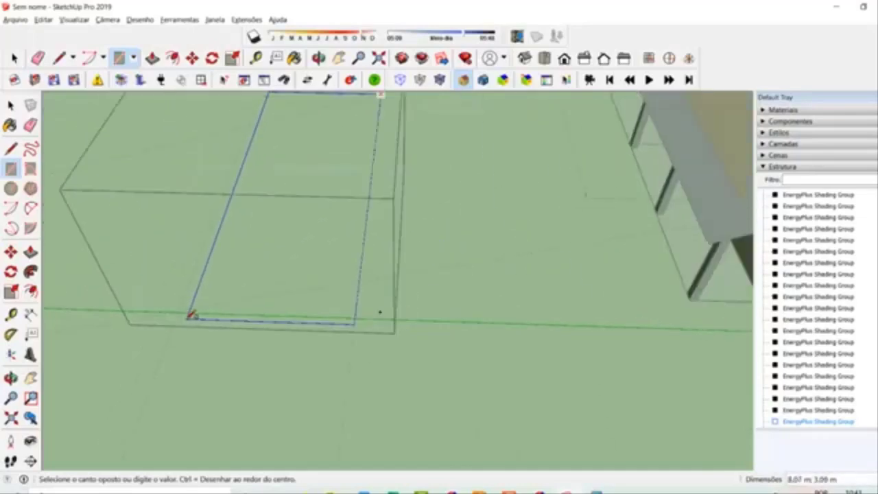
{"action": "scroll", "coordinate": [191, 301], "scroll_direction": "down", "scroll_amount": 3}
{"action": "key", "text": "Escape"}
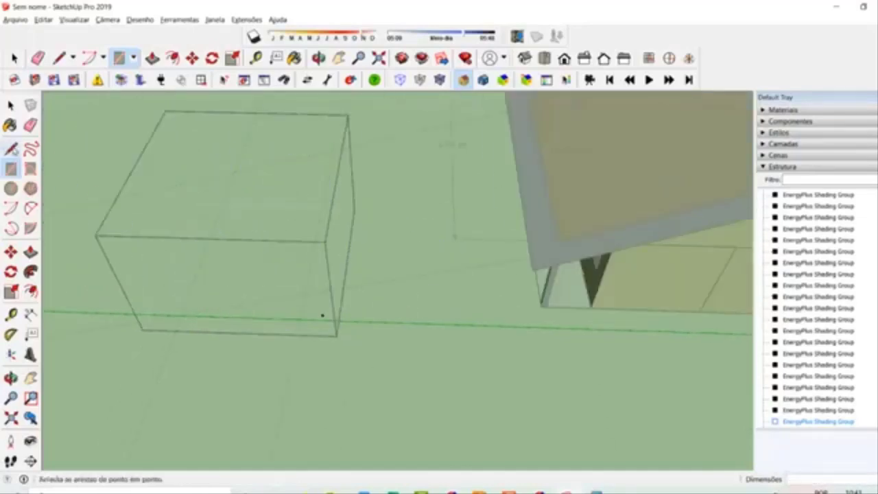
Draw the inclined panel face, 7 m by about 3.99 m, with four lines joining the guide intersections inside the shading group
{"action": "left_click", "coordinate": [11, 148]}
{"action": "left_click", "coordinate": [234, 171]}
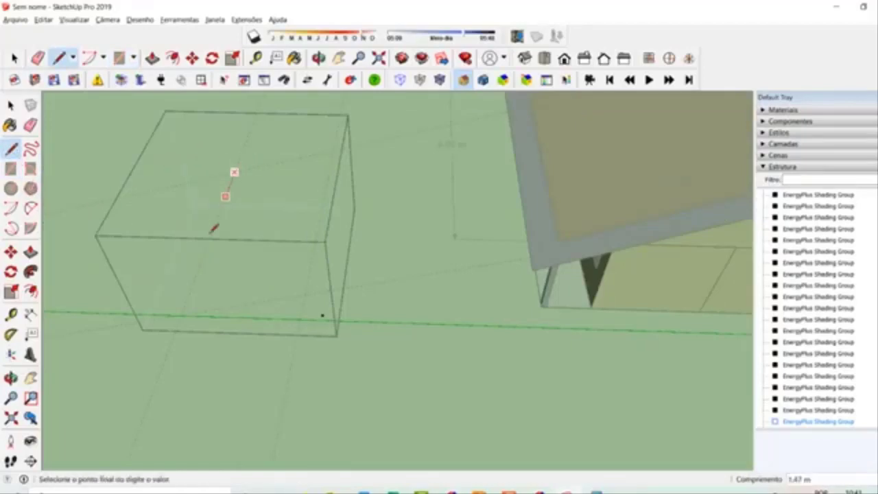
{"action": "left_click", "coordinate": [182, 314]}
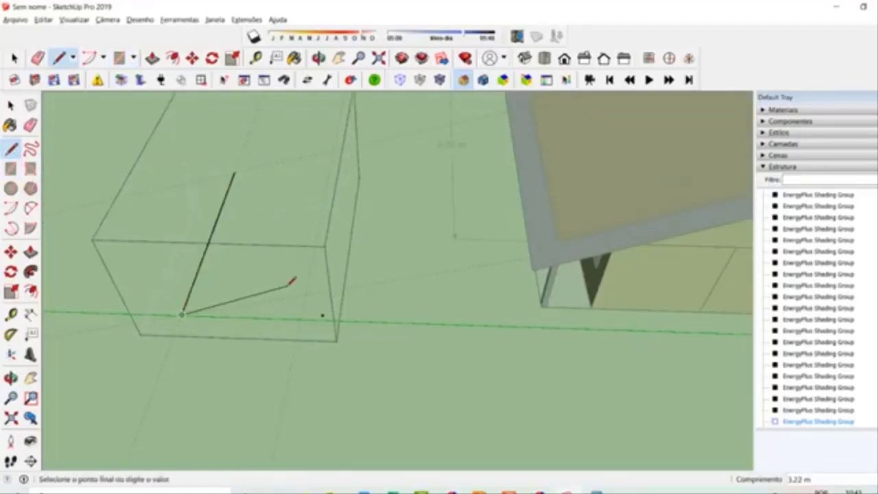
{"action": "mouse_move", "coordinate": [263, 304]}
{"action": "left_mouse_down"}
{"action": "mouse_move", "coordinate": [318, 261]}
{"action": "mouse_move", "coordinate": [291, 276]}
{"action": "left_mouse_up"}
{"action": "scroll", "coordinate": [295, 277], "scroll_direction": "up", "scroll_amount": 3}
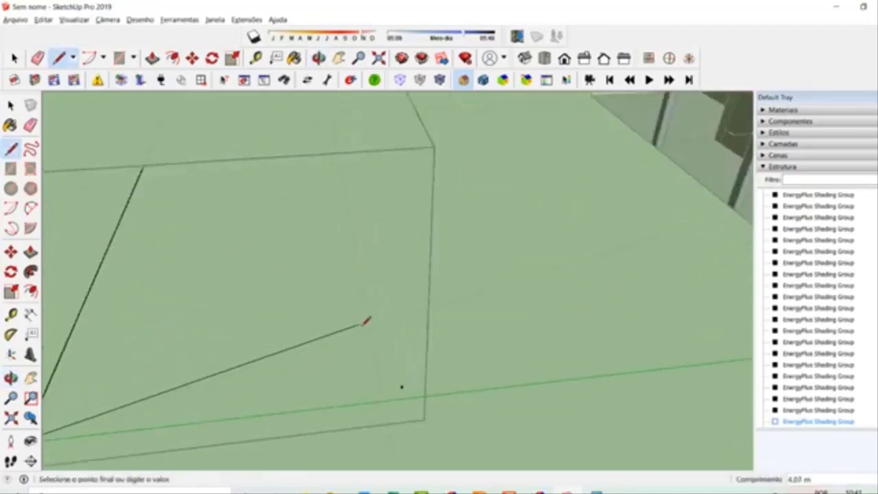
{"action": "scroll", "coordinate": [369, 331], "scroll_direction": "down", "scroll_amount": 3}
{"action": "left_click", "coordinate": [368, 334]}
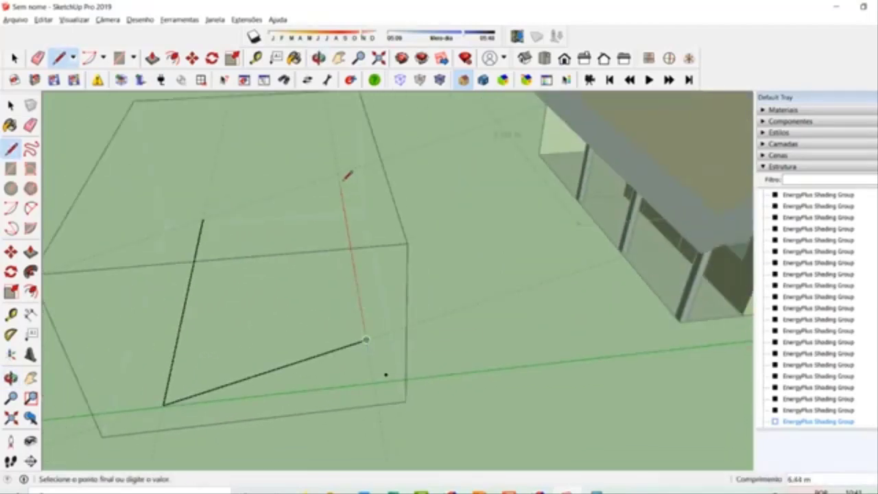
{"action": "left_click", "coordinate": [339, 174]}
{"action": "left_click", "coordinate": [202, 219]}
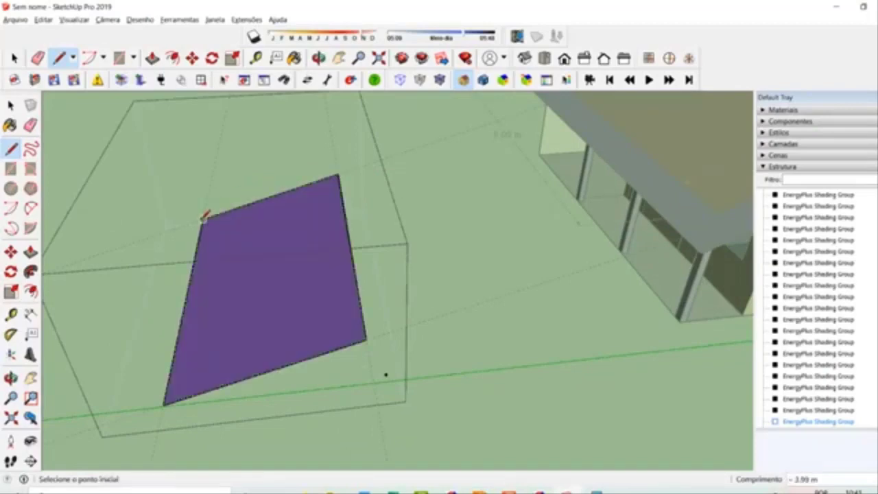
Name the panel's shading surface "00Placa Solar" in its Euclid object information
{"action": "left_click", "coordinate": [11, 105]}
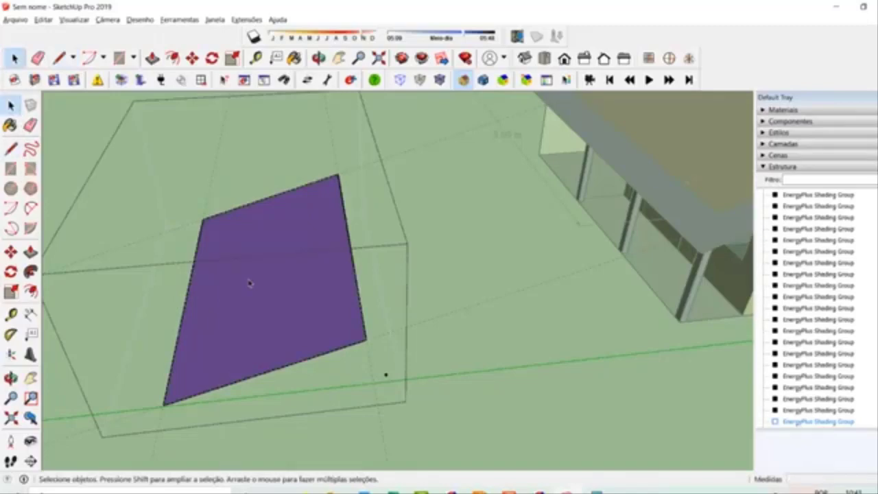
{"action": "right_click", "coordinate": [264, 311]}
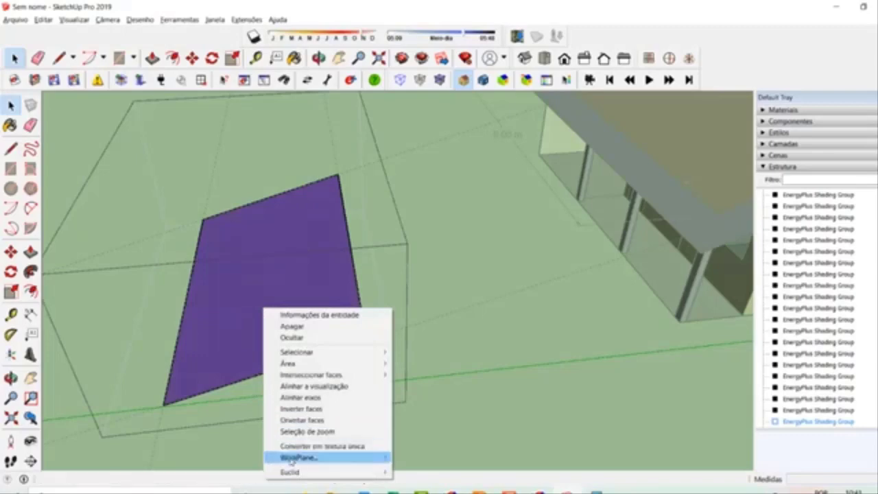
{"action": "mouse_move", "coordinate": [344, 470]}
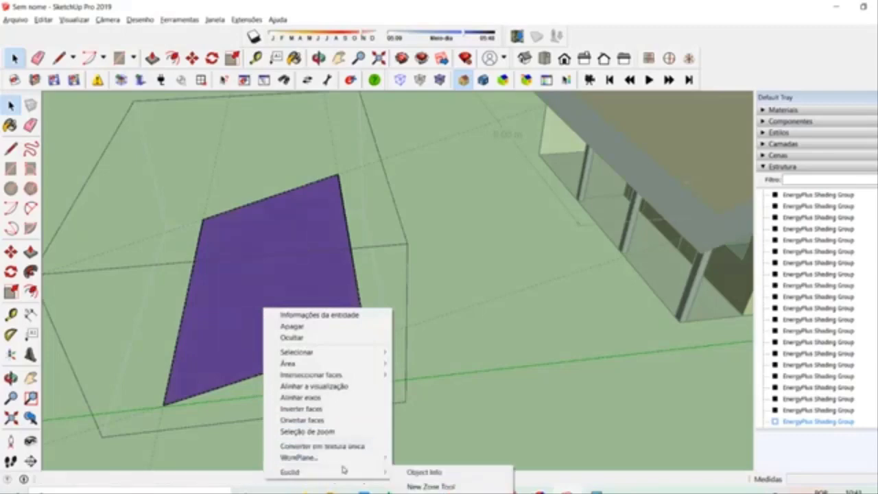
{"action": "left_click", "coordinate": [438, 473]}
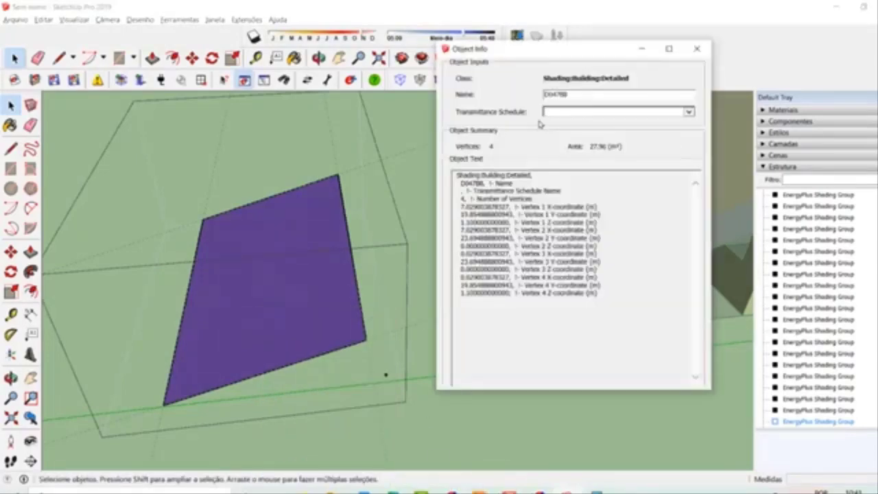
{"action": "left_click_drag", "start_coordinate": [586, 92], "coordinate": [518, 99]}
{"action": "key", "text": "BackSpace"}
{"action": "type", "text": "Placa 5olar"}
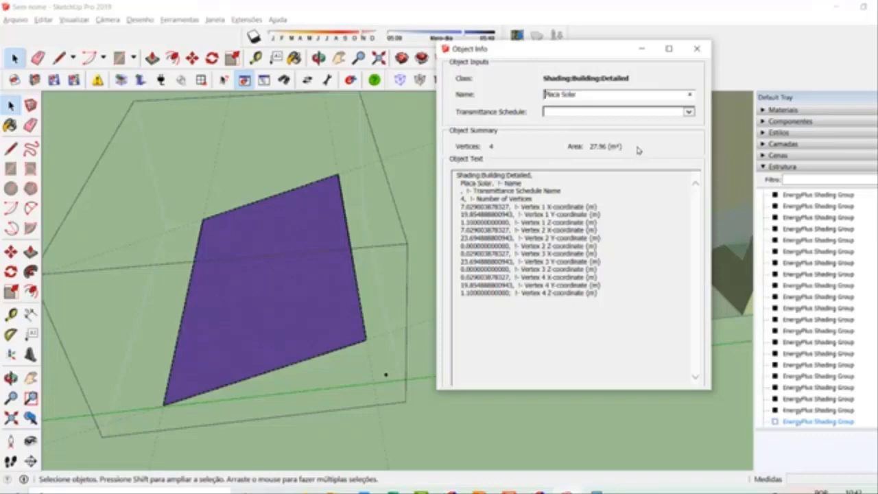
{"action": "type", "text": "00"}
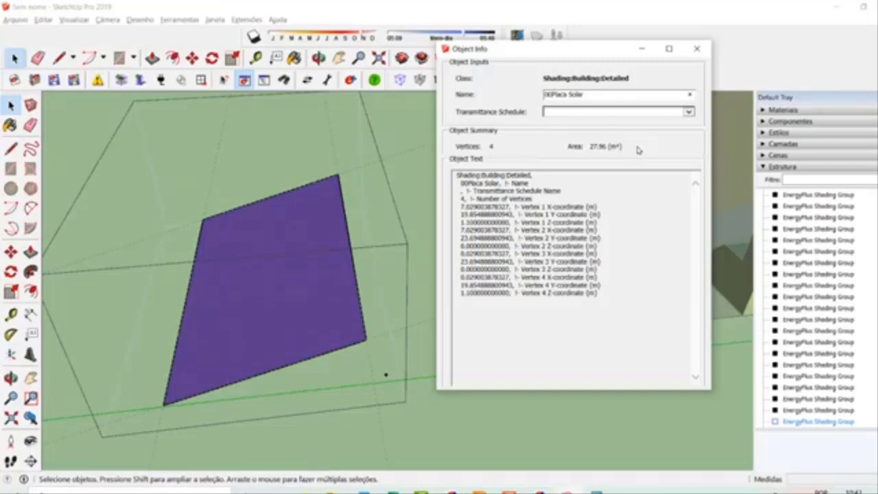
{"action": "left_click", "coordinate": [699, 50]}
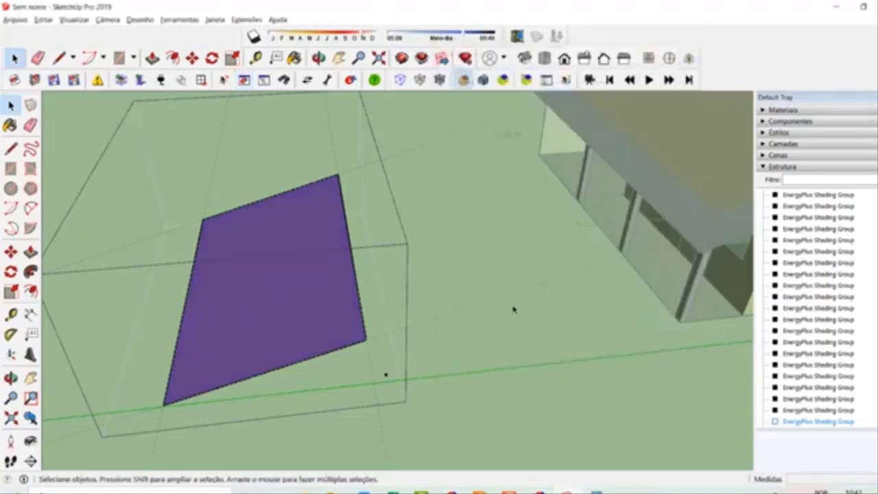
Delete the four construction guides around the solar panel and select its shading group
{"action": "left_click", "coordinate": [513, 310]}
{"action": "scroll", "coordinate": [423, 392], "scroll_direction": "down", "scroll_amount": 3}
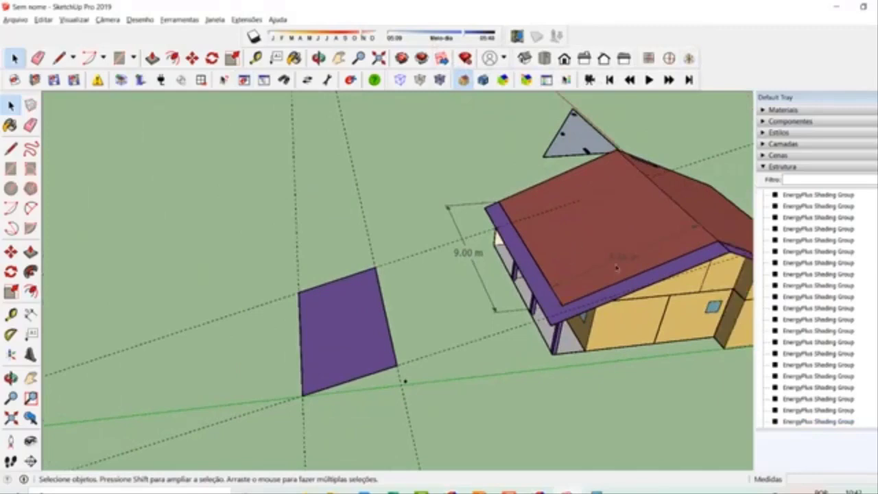
{"action": "left_click_drag", "start_coordinate": [411, 378], "coordinate": [376, 246]}
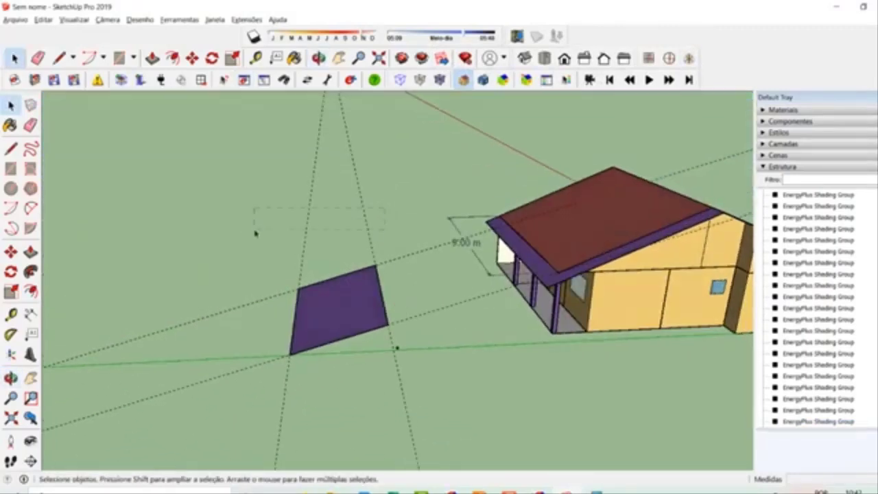
{"action": "key", "text": "Delete"}
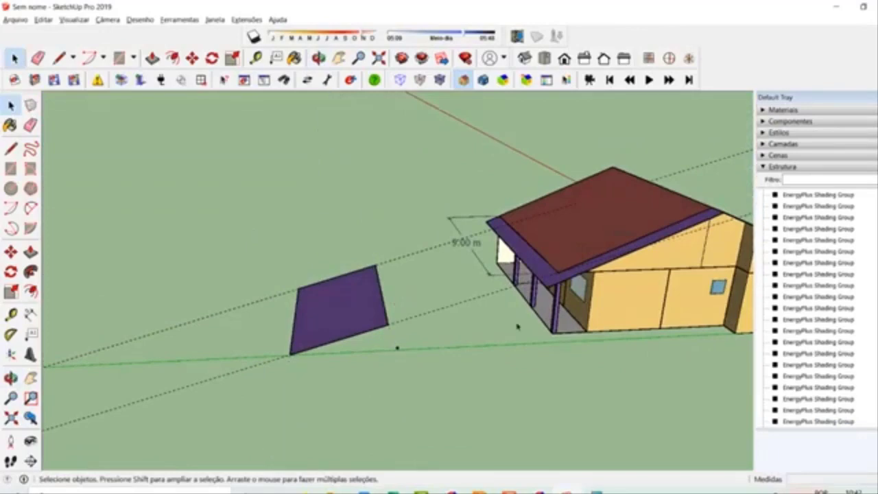
{"action": "key", "text": "Delete"}
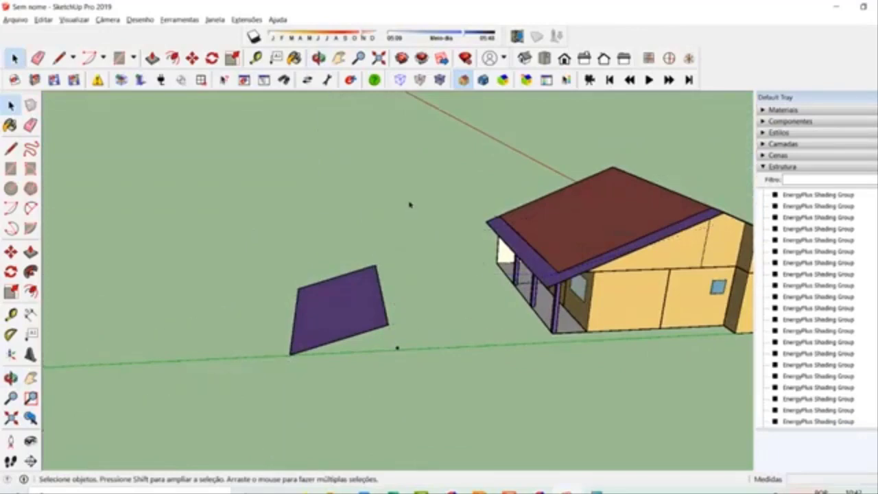
{"action": "left_click_drag", "start_coordinate": [239, 231], "coordinate": [440, 412]}
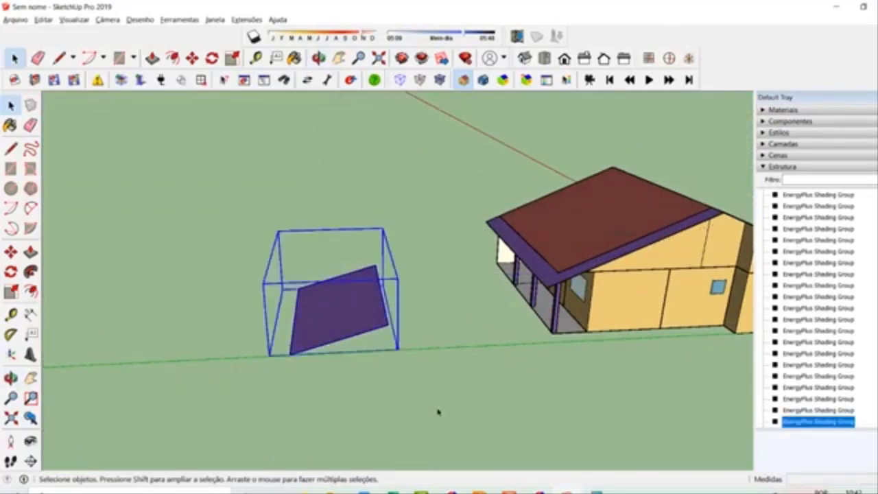
Move the solar panel's shading group onto the house's front roof slope, snapping its lower corner to the roof
{"action": "left_click", "coordinate": [11, 253]}
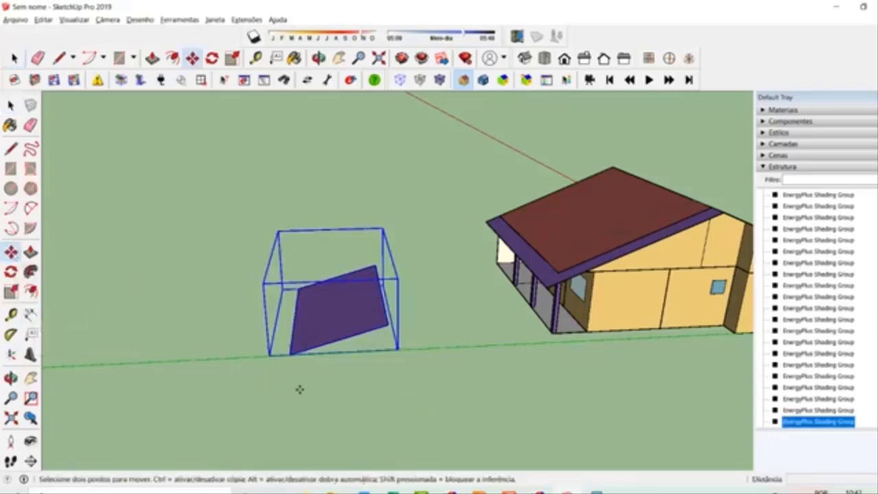
{"action": "scroll", "coordinate": [281, 388], "scroll_direction": "up", "scroll_amount": 4}
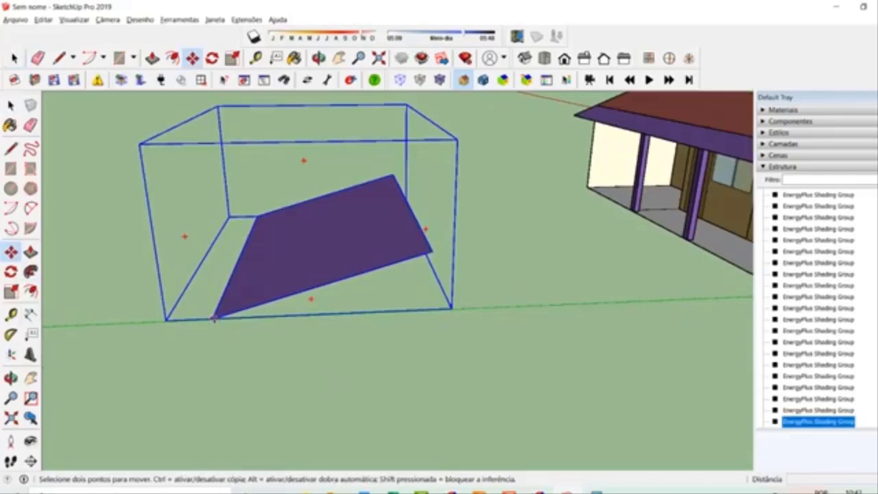
{"action": "left_click", "coordinate": [216, 319]}
{"action": "scroll", "coordinate": [74, 326], "scroll_direction": "down", "scroll_amount": 4}
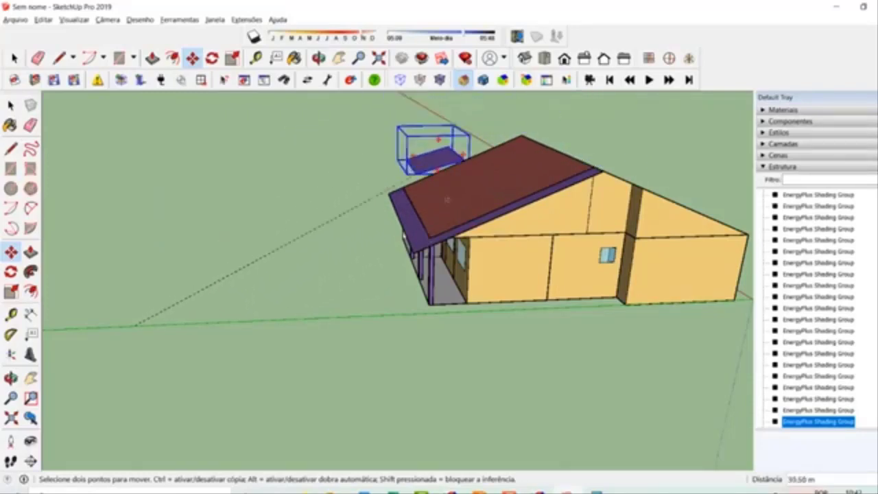
{"action": "scroll", "coordinate": [465, 207], "scroll_direction": "up", "scroll_amount": 5}
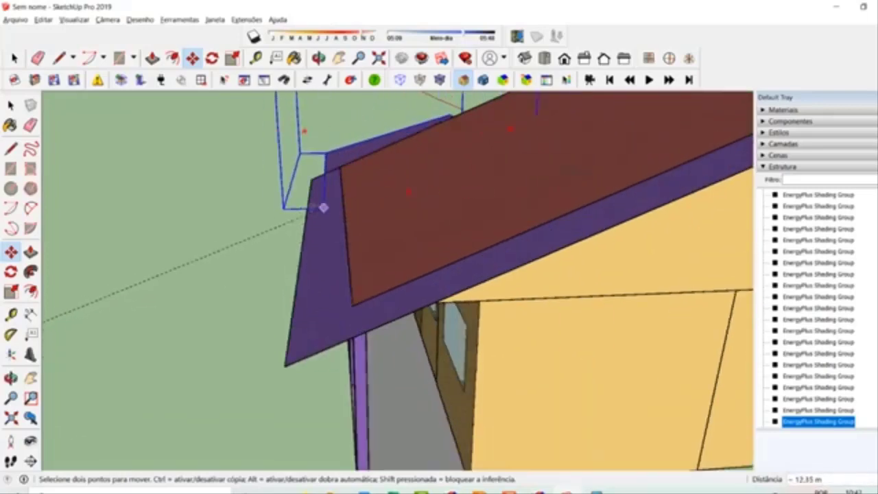
{"action": "scroll", "coordinate": [226, 309], "scroll_direction": "down", "scroll_amount": 5}
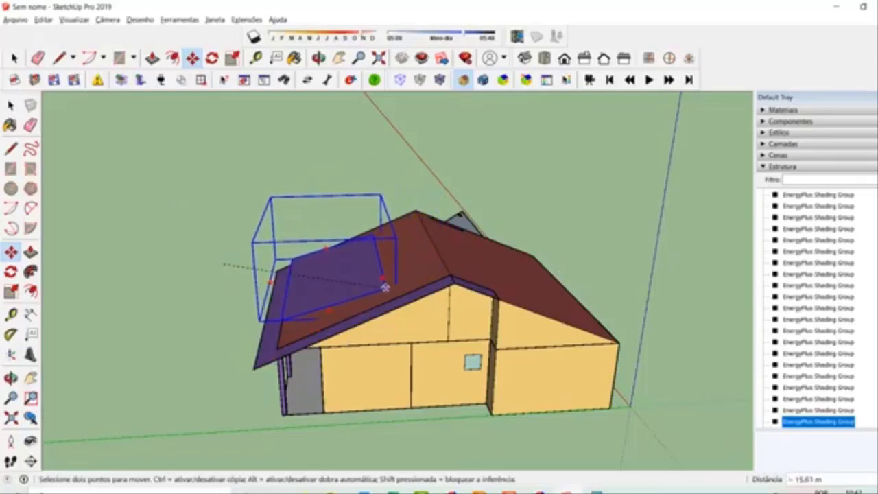
{"action": "scroll", "coordinate": [387, 291], "scroll_direction": "up", "scroll_amount": 3}
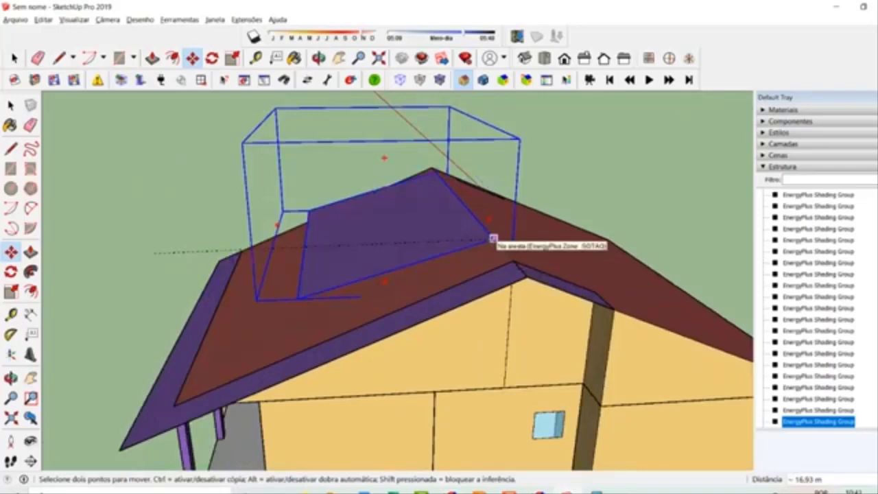
{"action": "left_click", "coordinate": [493, 239]}
Delete the leftover dashed line beside the solar panel on the roof and check the panel's placement
{"action": "left_click", "coordinate": [10, 104]}
{"action": "left_click", "coordinate": [83, 177]}
{"action": "scroll", "coordinate": [388, 298], "scroll_direction": "up", "scroll_amount": 3}
{"action": "left_click_drag", "start_coordinate": [386, 297], "coordinate": [373, 246]}
{"action": "left_click_drag", "start_coordinate": [310, 222], "coordinate": [529, 339]}
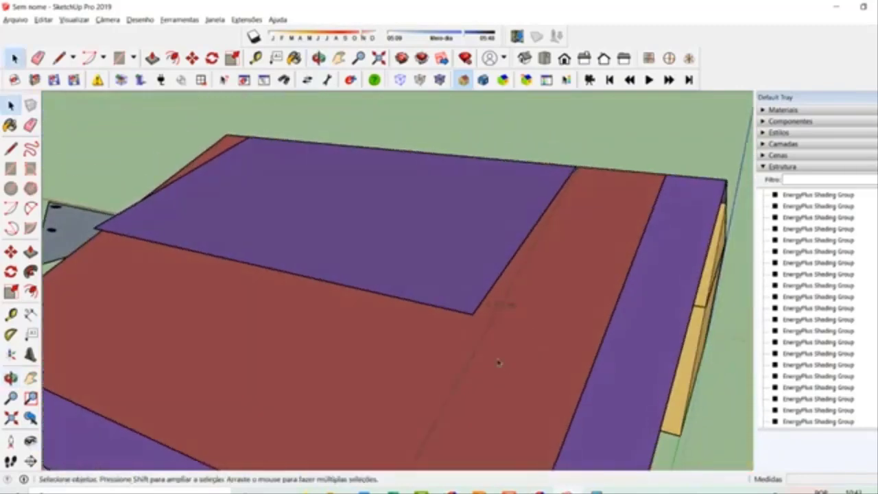
{"action": "left_click", "coordinate": [500, 310]}
{"action": "key", "text": "Delete"}
{"action": "scroll", "coordinate": [555, 391], "scroll_direction": "down", "scroll_amount": 3}
{"action": "left_click_drag", "start_coordinate": [375, 319], "coordinate": [172, 267]}
{"action": "key", "text": "space"}
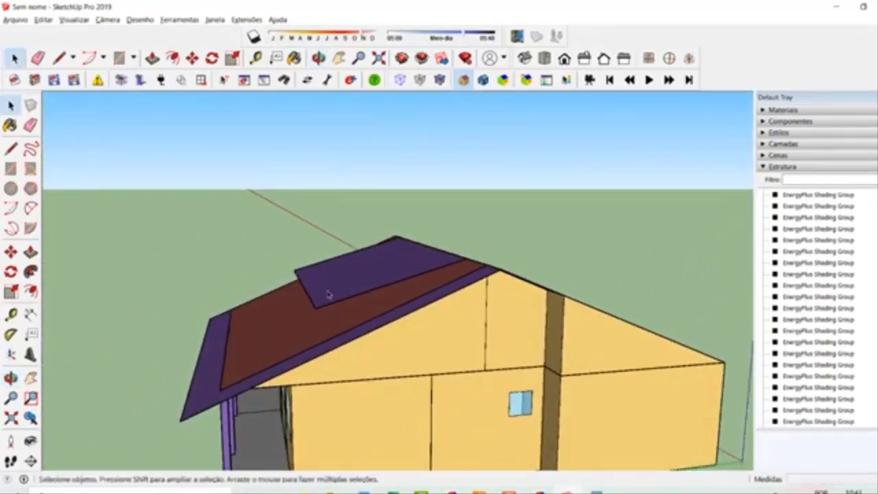
{"action": "left_click_drag", "start_coordinate": [375, 322], "coordinate": [401, 340]}
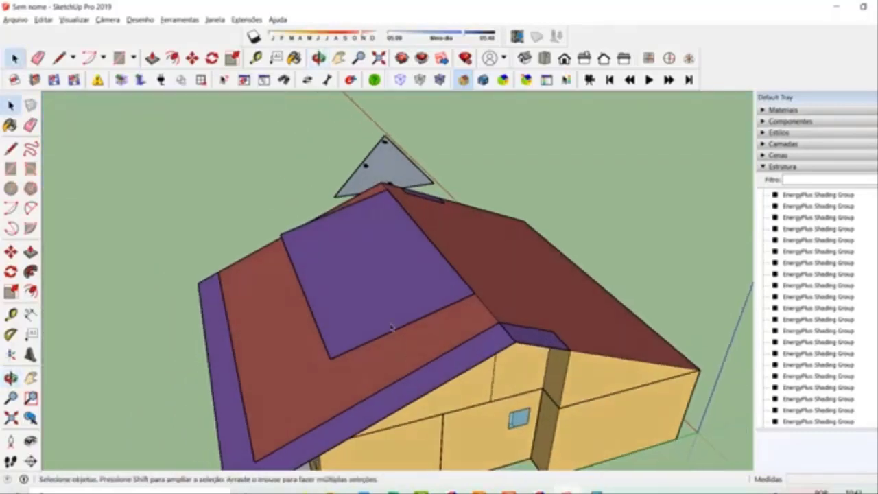
Delete the leftover grey triangular geometry behind the house
{"action": "left_click_drag", "start_coordinate": [690, 412], "coordinate": [486, 410]}
{"action": "scroll", "coordinate": [487, 409], "scroll_direction": "down", "scroll_amount": 3}
{"action": "left_click_drag", "start_coordinate": [76, 190], "coordinate": [276, 405]}
{"action": "key", "text": "Delete"}
{"action": "left_click_drag", "start_coordinate": [440, 332], "coordinate": [347, 269]}
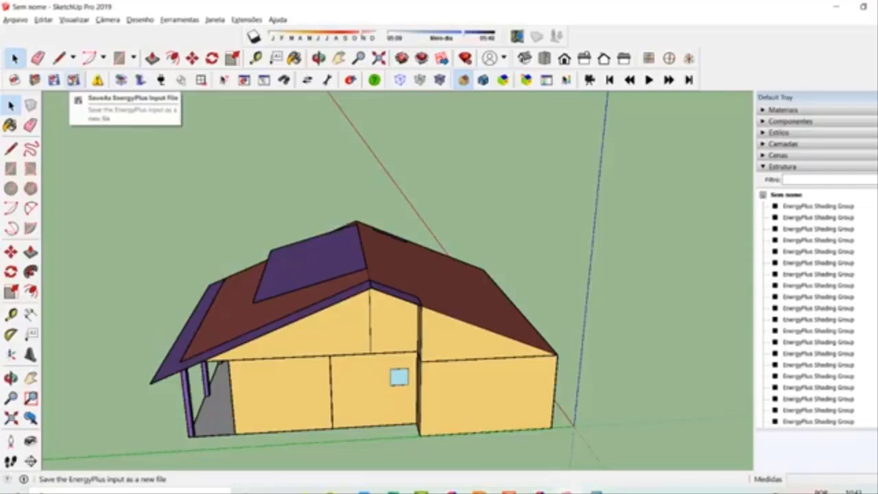
Save the EnergyPlus input as a new file "Casa EficientePlaca.idf" in the QEE folder's "09 Placa solar" subfolder
{"action": "left_click", "coordinate": [74, 79]}
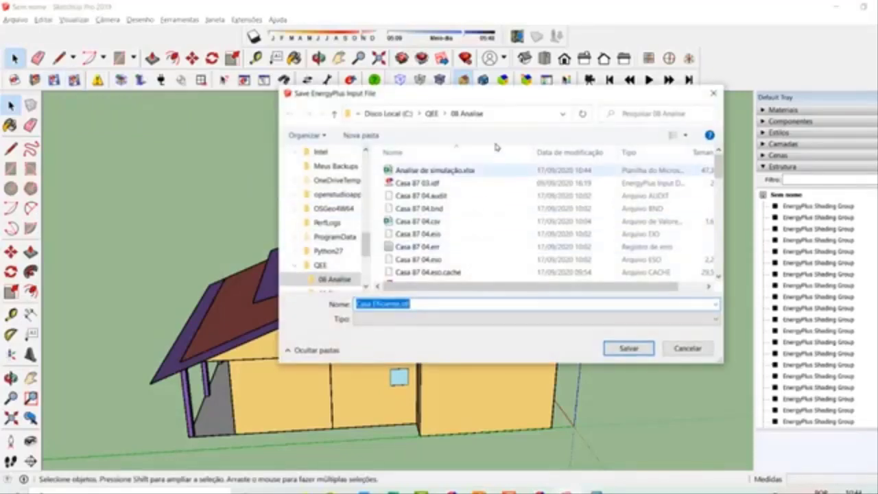
{"action": "left_click", "coordinate": [432, 114]}
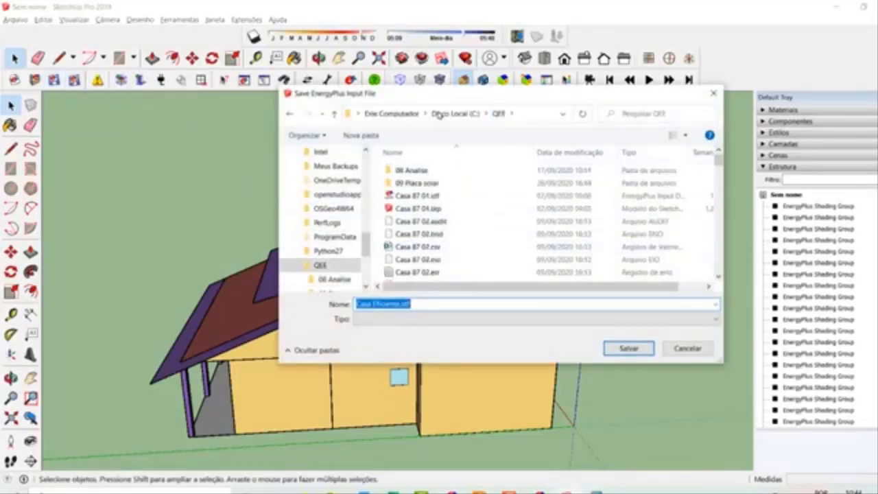
{"action": "double_click", "coordinate": [433, 184]}
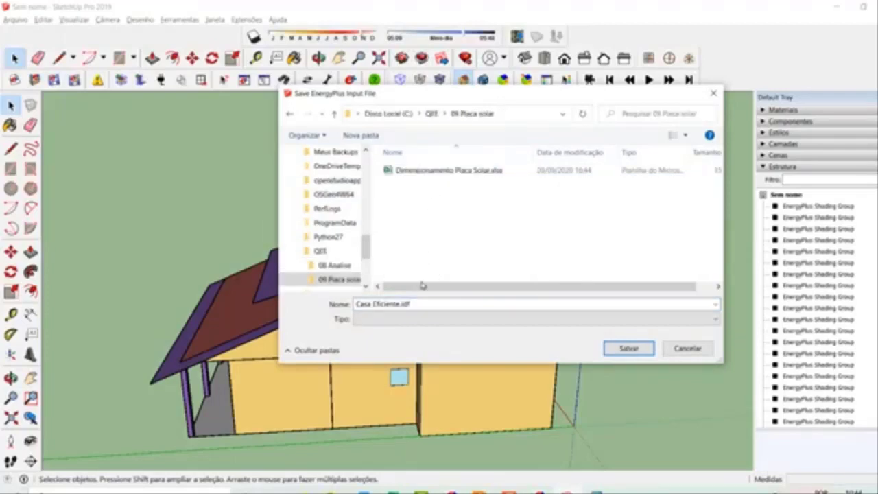
{"action": "left_click", "coordinate": [419, 307]}
{"action": "left_click", "coordinate": [403, 304]}
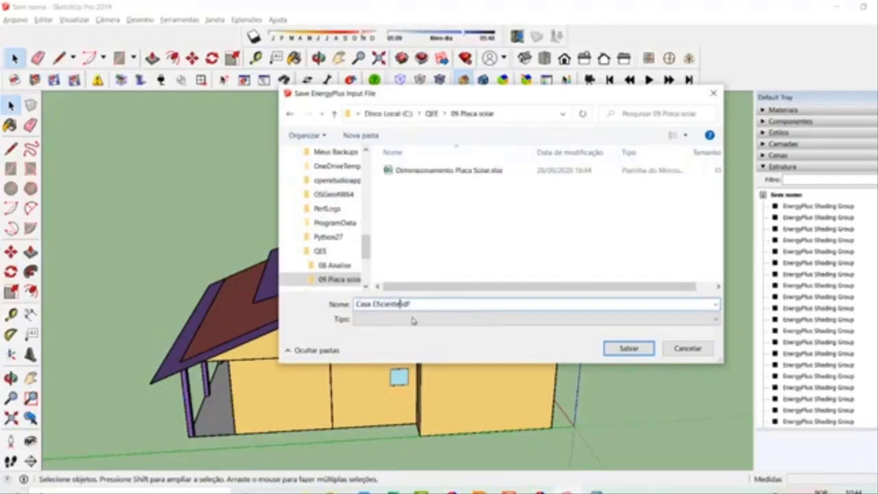
{"action": "type", "text": "Placa"}
{"action": "left_click", "coordinate": [644, 356]}
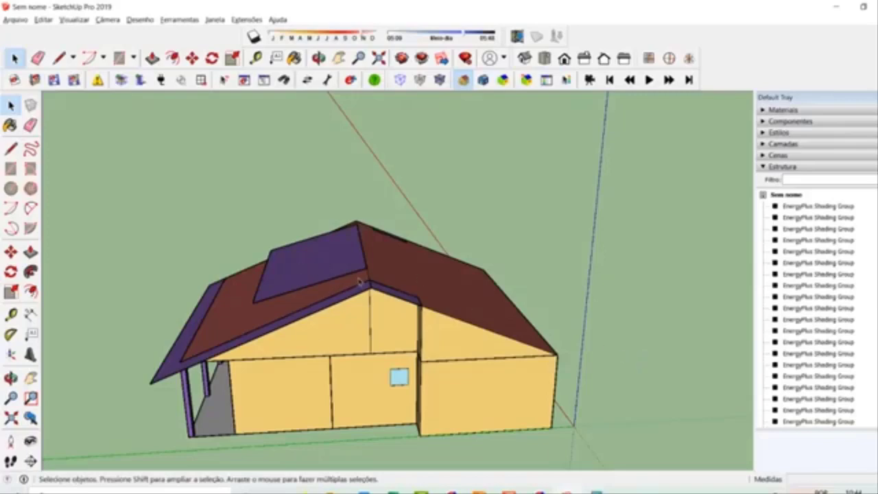
Copy the solar panel's shading group from the roof to the clipboard and deselect it
{"action": "scroll", "coordinate": [359, 280], "scroll_direction": "down", "scroll_amount": 5}
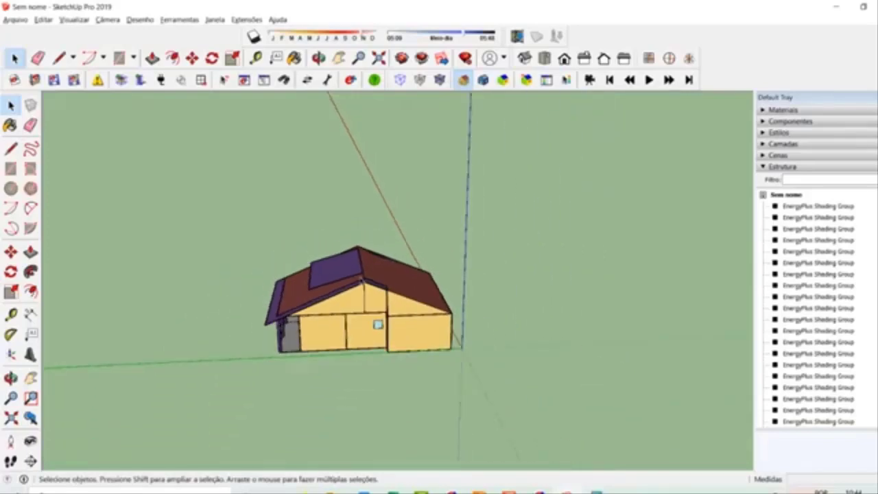
{"action": "scroll", "coordinate": [334, 266], "scroll_direction": "up", "scroll_amount": 8}
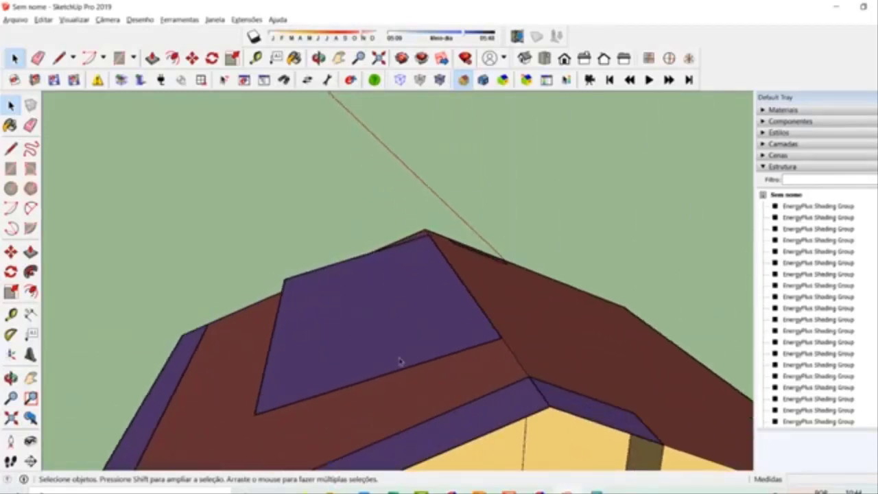
{"action": "left_click", "coordinate": [405, 371]}
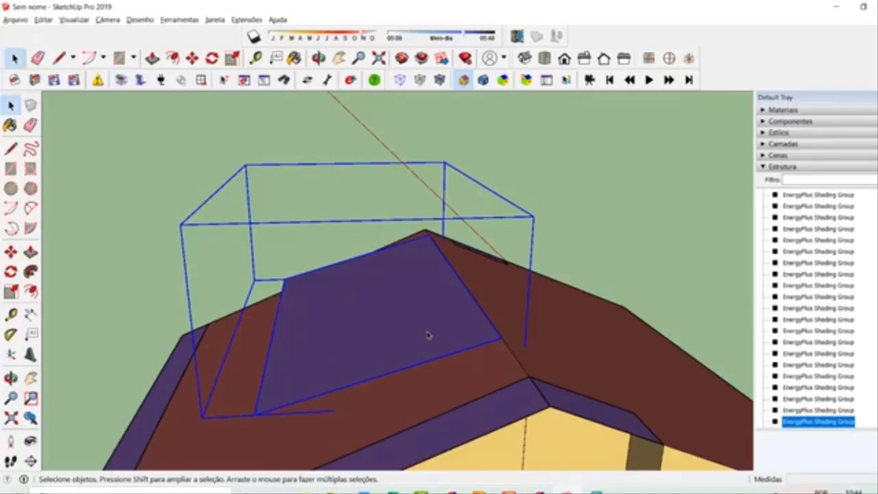
{"action": "scroll", "coordinate": [426, 335], "scroll_direction": "down", "scroll_amount": 4}
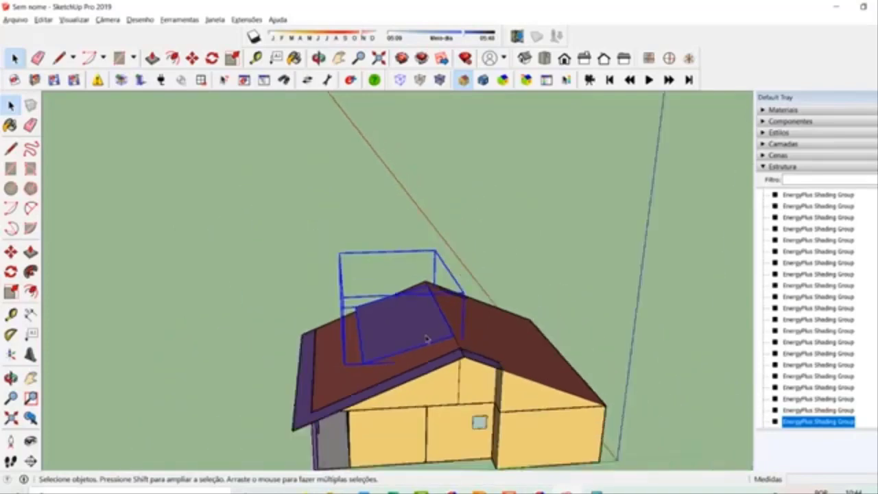
{"action": "left_click", "coordinate": [537, 275]}
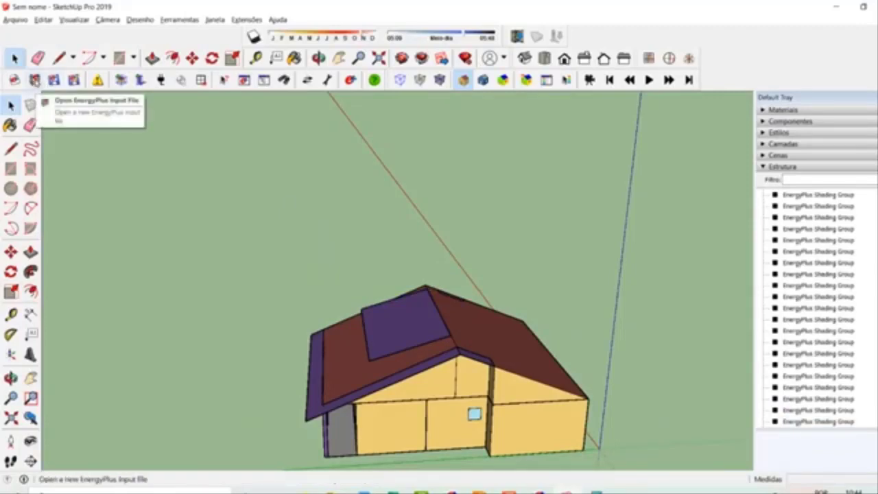
Open the EnergyPlus input file "Casa Convencional.idf" from the QEE folder's "08 Analise" subfolder
{"action": "left_click", "coordinate": [34, 81]}
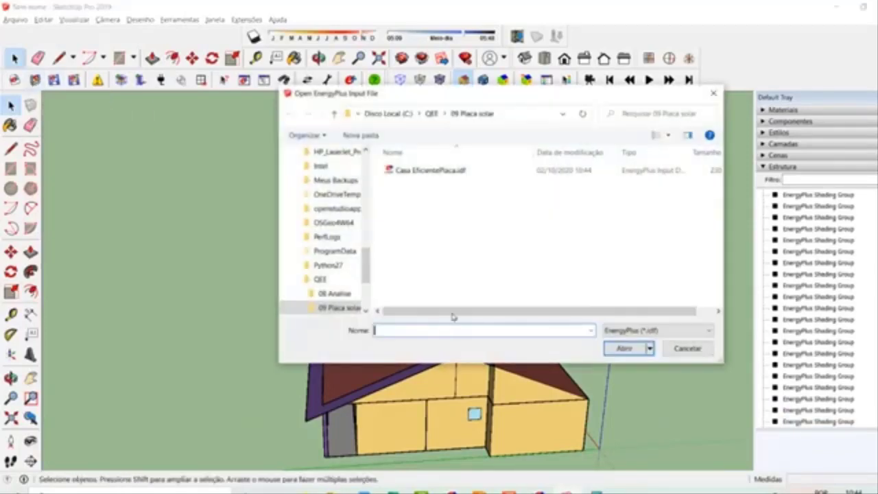
{"action": "left_click", "coordinate": [432, 113]}
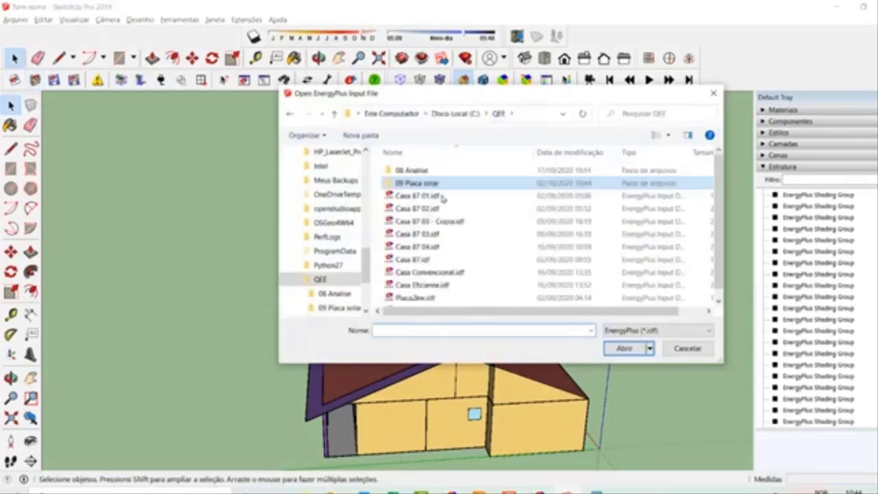
{"action": "double_click", "coordinate": [405, 171]}
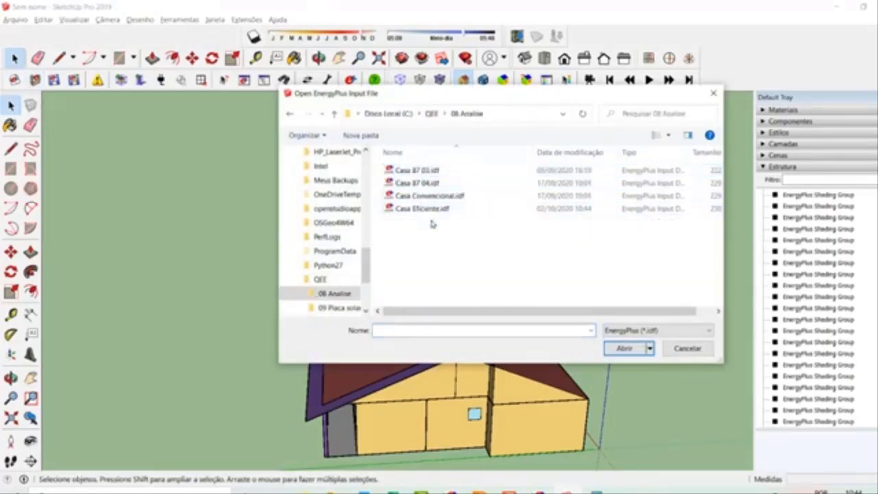
{"action": "left_click", "coordinate": [446, 199]}
{"action": "left_click", "coordinate": [623, 348]}
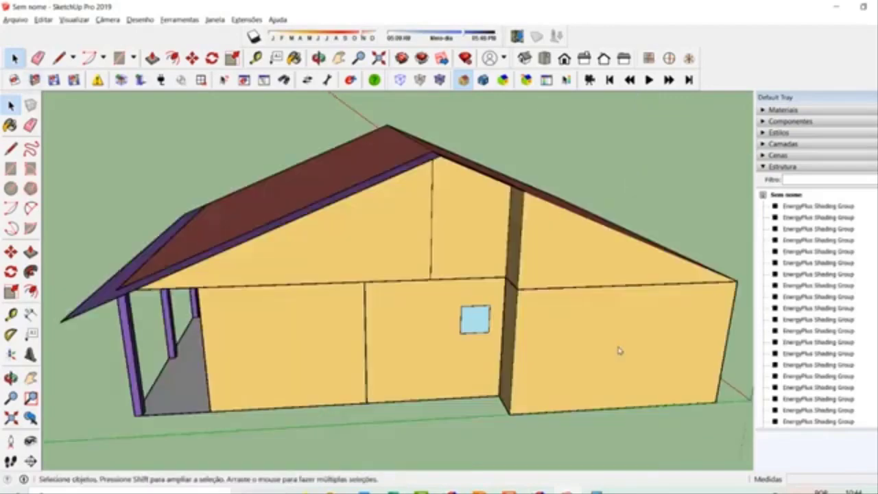
Paste the copied solar panel on the open ground beside the conventional house and deselect it
{"action": "scroll", "coordinate": [619, 352], "scroll_direction": "down", "scroll_amount": 10}
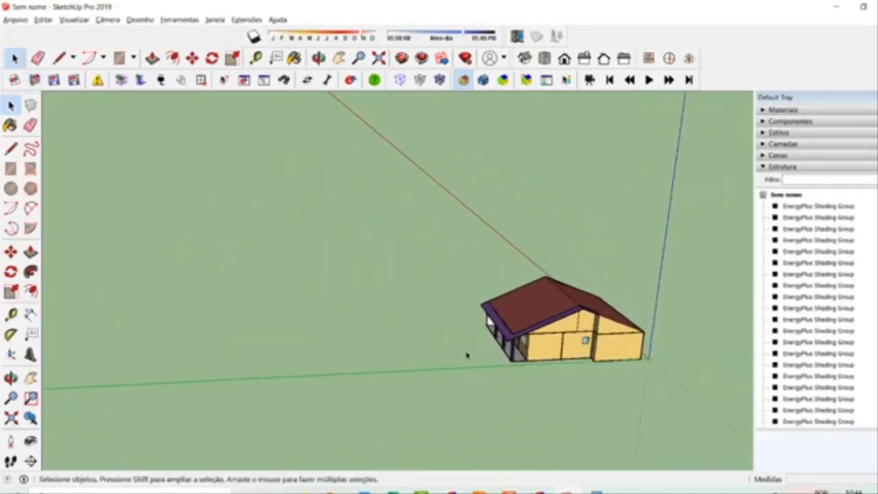
{"action": "scroll", "coordinate": [479, 405], "scroll_direction": "up", "scroll_amount": 2}
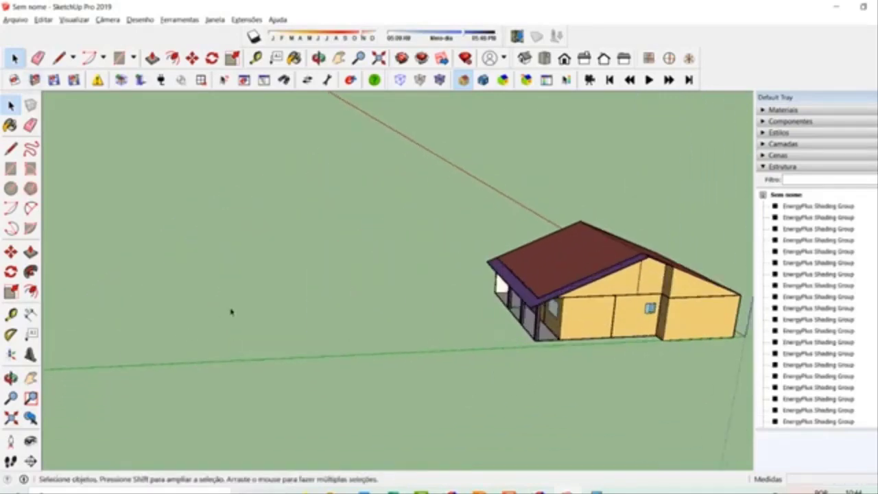
{"action": "key", "text": "ctrl+v"}
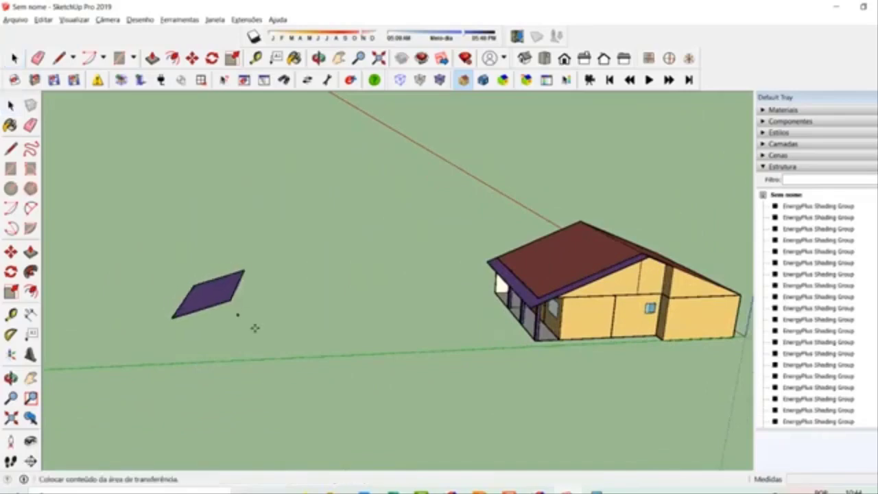
{"action": "left_click", "coordinate": [317, 336]}
{"action": "key", "text": "space"}
{"action": "left_click", "coordinate": [117, 262]}
Create guides along both long edges and the near short edge of the pasted solar panel with the Tape Measure tool
{"action": "scroll", "coordinate": [230, 341], "scroll_direction": "up", "scroll_amount": 2}
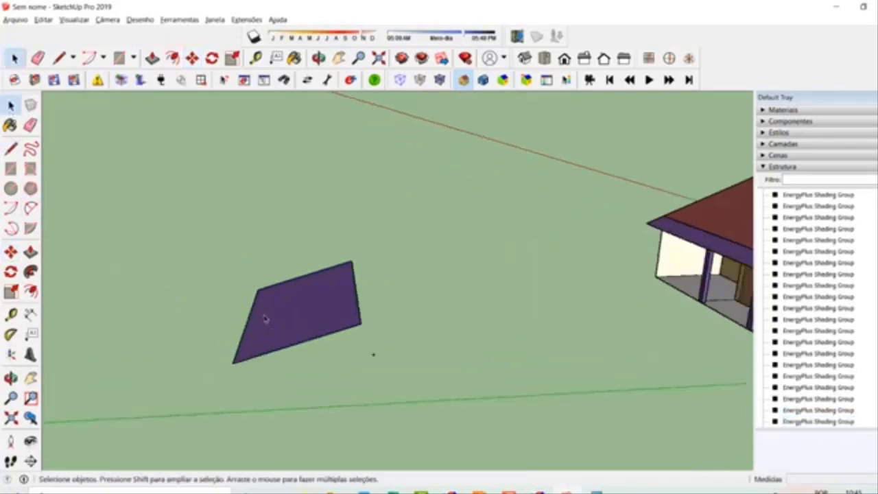
{"action": "scroll", "coordinate": [266, 319], "scroll_direction": "up", "scroll_amount": 3}
{"action": "scroll", "coordinate": [372, 385], "scroll_direction": "down", "scroll_amount": 4}
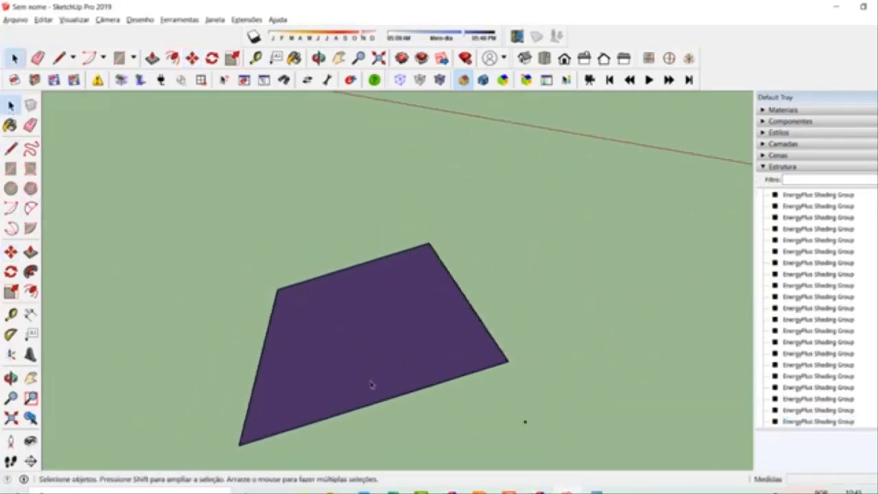
{"action": "left_click", "coordinate": [10, 315]}
{"action": "left_click", "coordinate": [315, 354]}
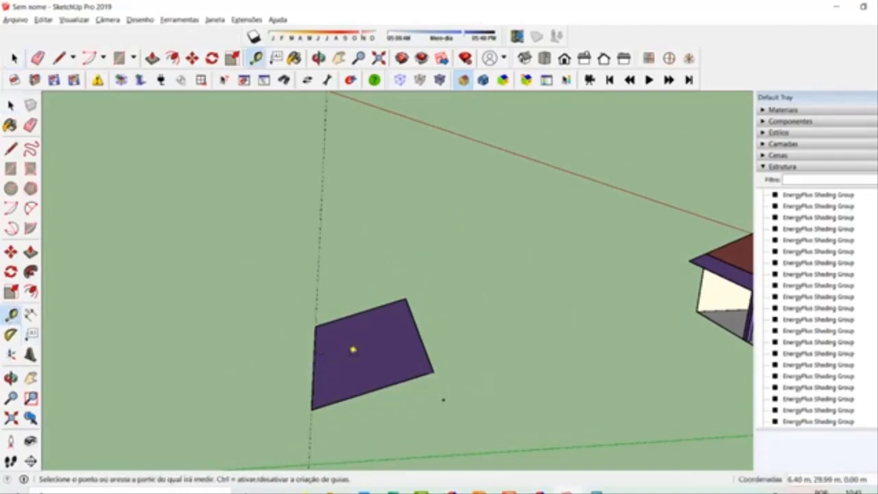
{"action": "left_click", "coordinate": [421, 336]}
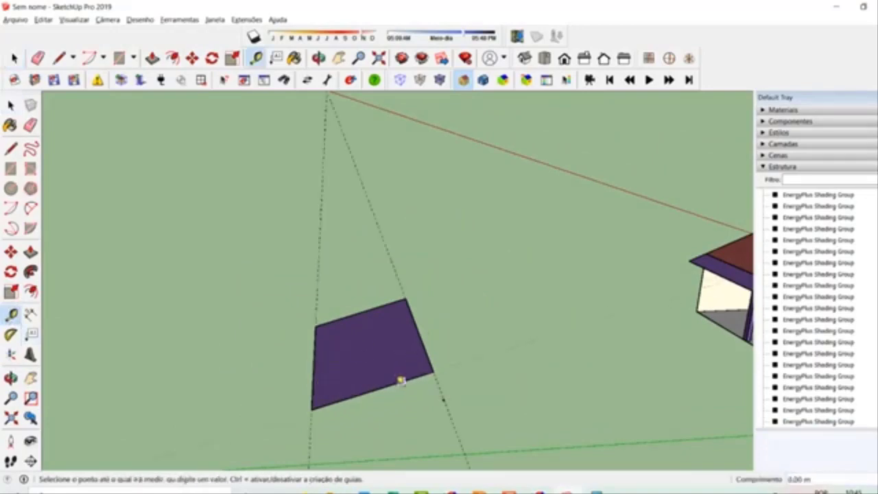
{"action": "left_click", "coordinate": [402, 378]}
{"action": "scroll", "coordinate": [363, 395], "scroll_direction": "up", "scroll_amount": 3}
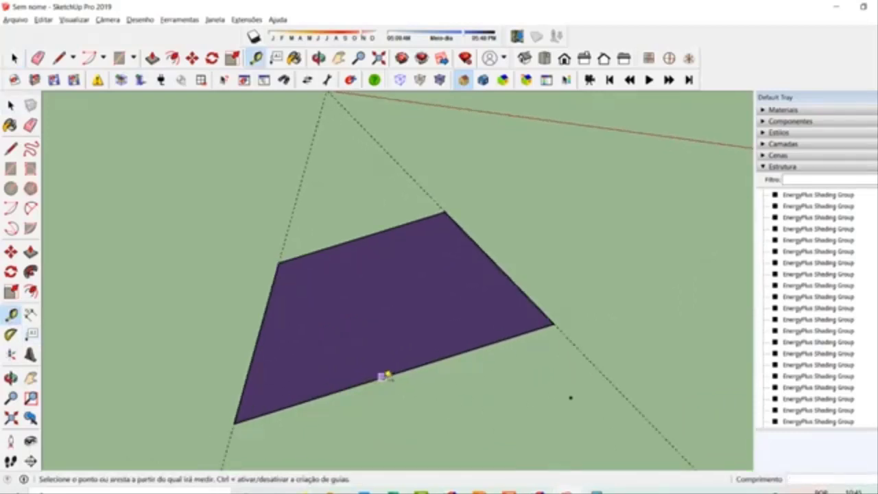
{"action": "double_click", "coordinate": [405, 368]}
Offset a guide from the panel's near short edge across the panel, entering a distance of 10 m
{"action": "mouse_move", "coordinate": [383, 491]}
{"action": "left_click", "coordinate": [435, 460]}
{"action": "left_click", "coordinate": [118, 465]}
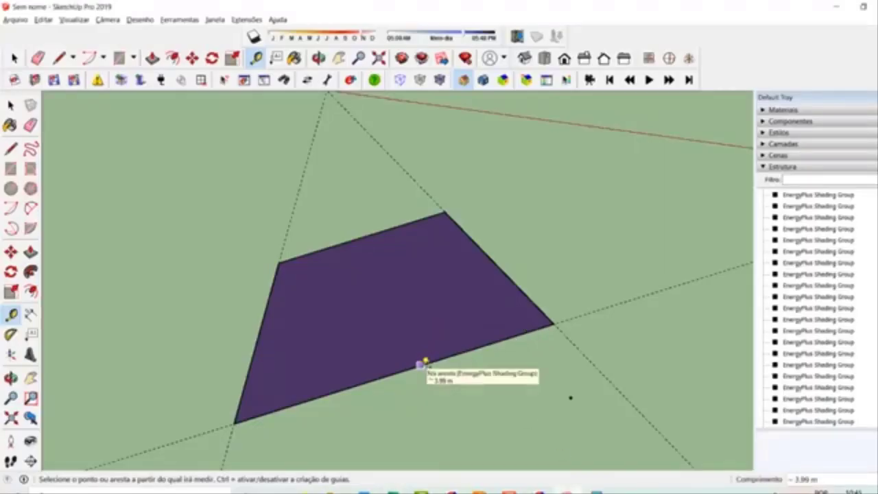
{"action": "left_click", "coordinate": [420, 365]}
{"action": "type", "text": "10"}
{"action": "key", "text": "Return"}
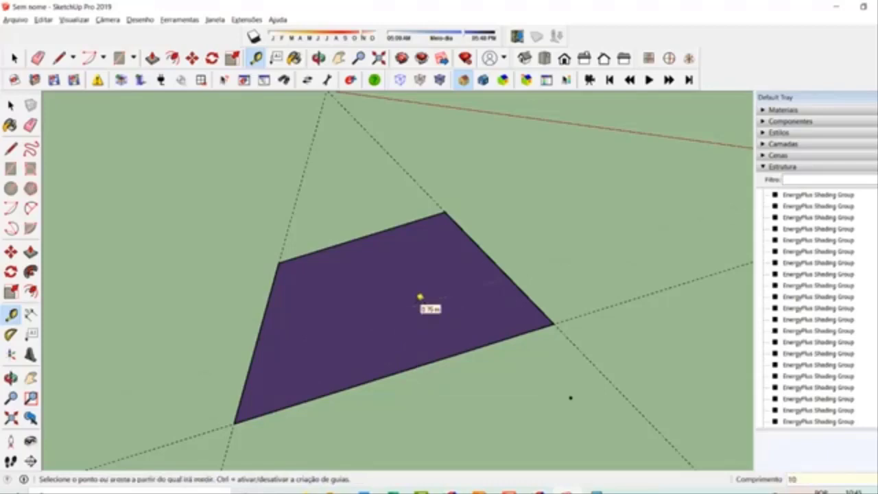
Add another parallel guide 10 m from the same short edge of the panel and leave the Tape Measure tool
{"action": "scroll", "coordinate": [420, 297], "scroll_direction": "down", "scroll_amount": 6}
{"action": "left_click_drag", "start_coordinate": [362, 287], "coordinate": [520, 306]}
{"action": "scroll", "coordinate": [324, 268], "scroll_direction": "up", "scroll_amount": 6}
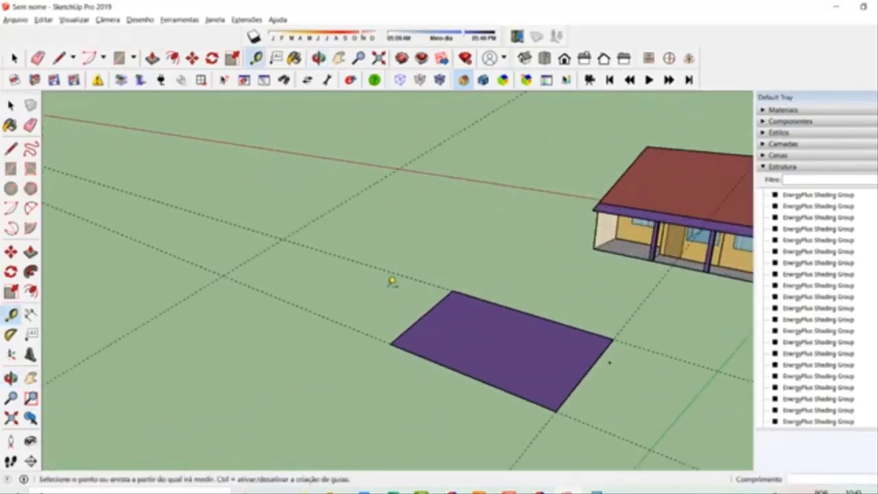
{"action": "scroll", "coordinate": [389, 280], "scroll_direction": "up", "scroll_amount": 3}
{"action": "scroll", "coordinate": [394, 333], "scroll_direction": "down", "scroll_amount": 5}
{"action": "scroll", "coordinate": [689, 426], "scroll_direction": "up", "scroll_amount": 3}
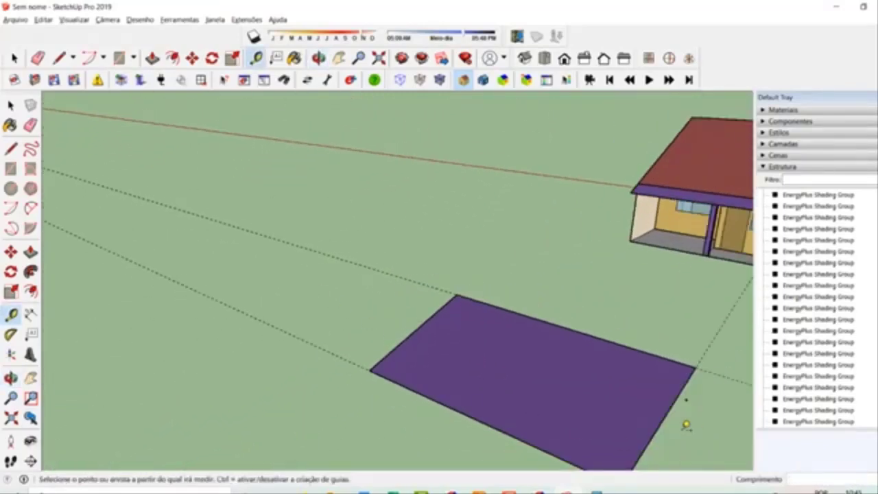
{"action": "left_click", "coordinate": [662, 421]}
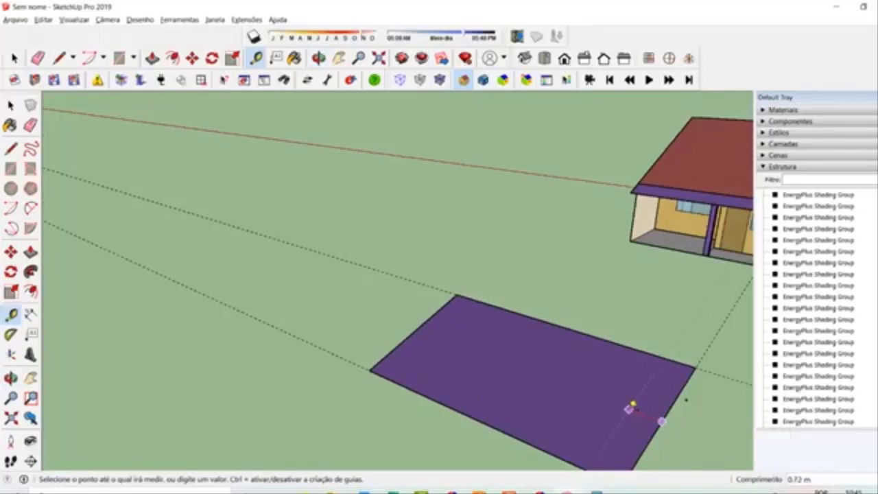
{"action": "type", "text": "10"}
{"action": "key", "text": "Return"}
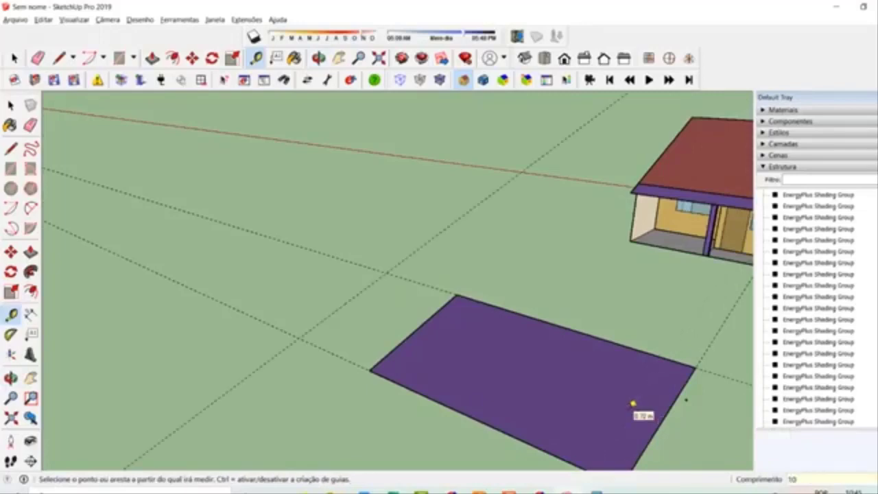
{"action": "key", "text": "space"}
{"action": "scroll", "coordinate": [147, 268], "scroll_direction": "down", "scroll_amount": 5}
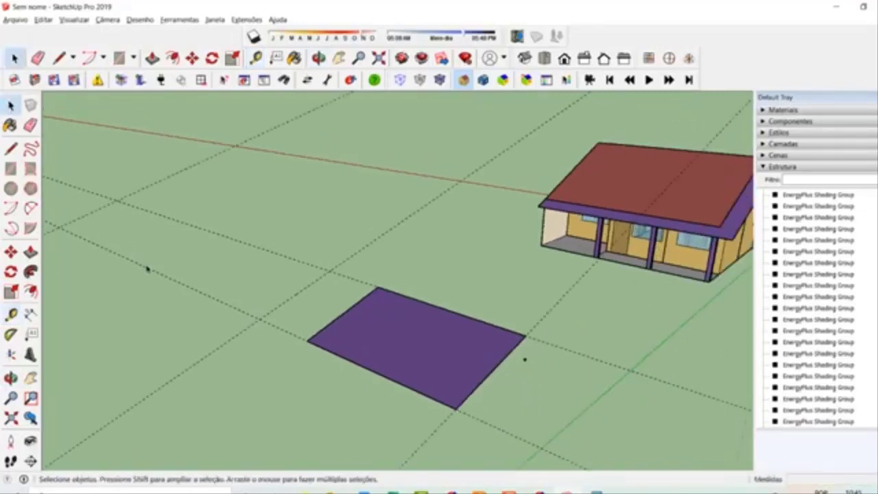
Open the purple panel's shading group and examine the face's name and data in its object info
{"action": "left_click", "coordinate": [288, 305]}
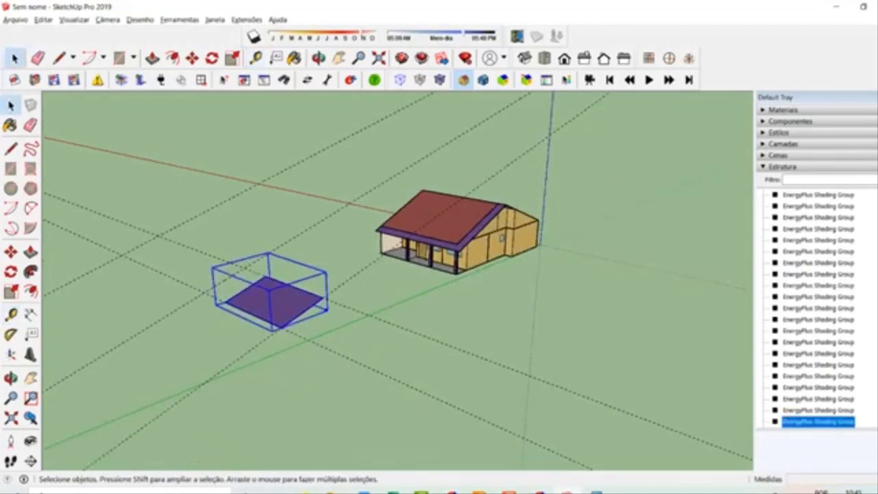
{"action": "double_click", "coordinate": [849, 423]}
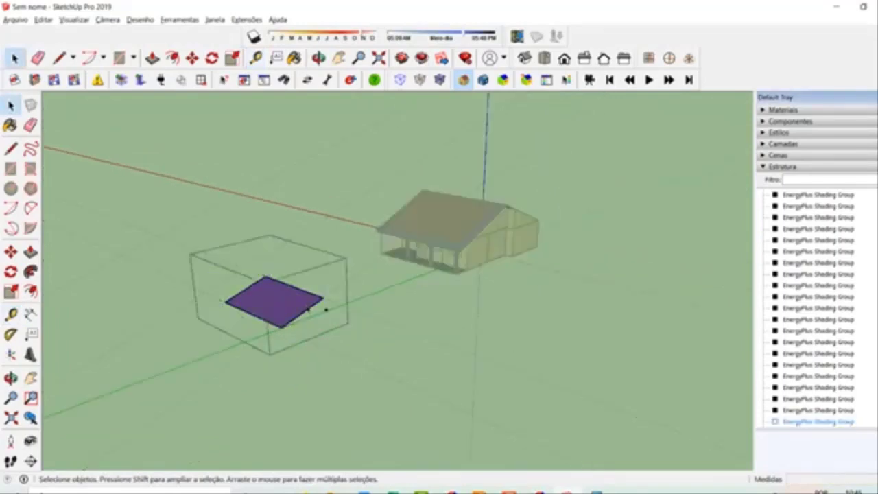
{"action": "right_click", "coordinate": [307, 308]}
{"action": "mouse_move", "coordinate": [373, 469]}
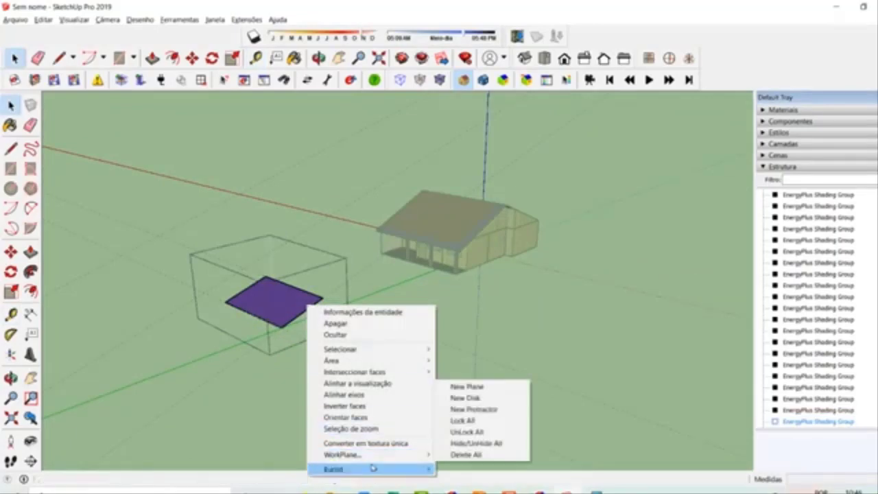
{"action": "left_click", "coordinate": [459, 470]}
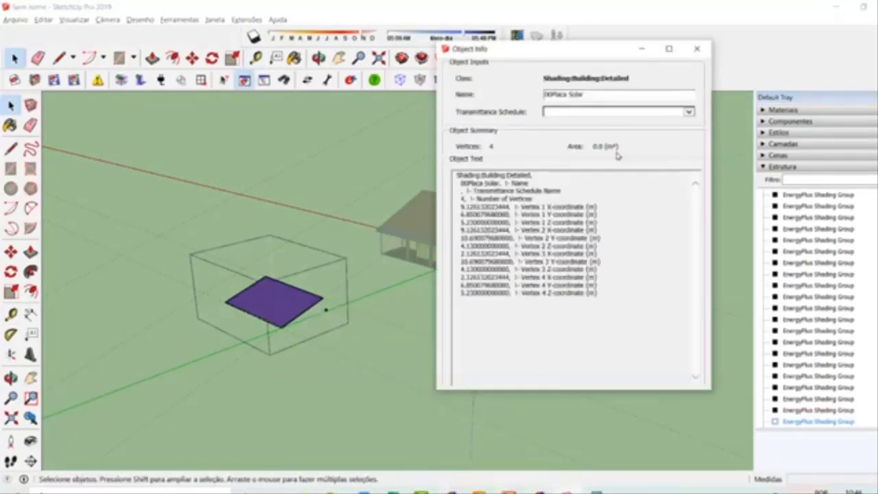
{"action": "left_click", "coordinate": [697, 48]}
Draw a four-sided face with the Line tool inside the group, extending the panel by about 3 m
{"action": "scroll", "coordinate": [257, 288], "scroll_direction": "up", "scroll_amount": 5}
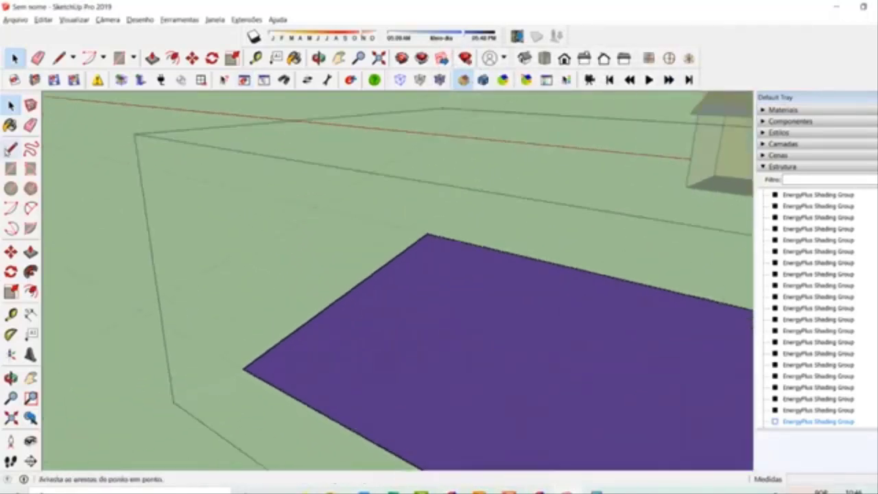
{"action": "left_click", "coordinate": [10, 149]}
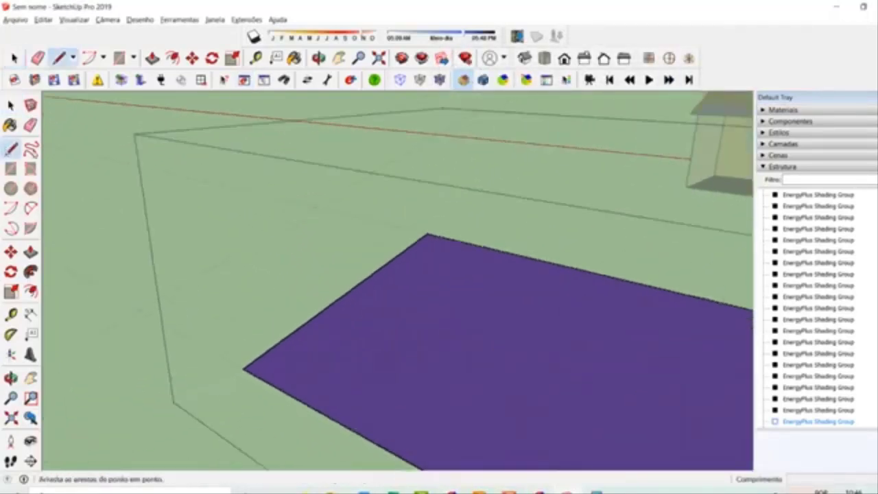
{"action": "left_click", "coordinate": [427, 235]}
{"action": "left_click", "coordinate": [315, 205]}
{"action": "left_click", "coordinate": [140, 310]}
{"action": "left_click", "coordinate": [244, 368]}
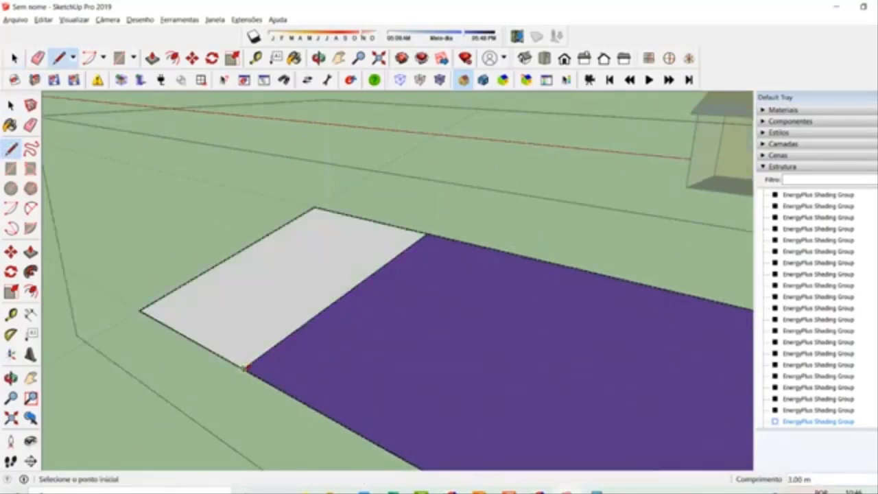
{"action": "scroll", "coordinate": [312, 373], "scroll_direction": "down", "scroll_amount": 4}
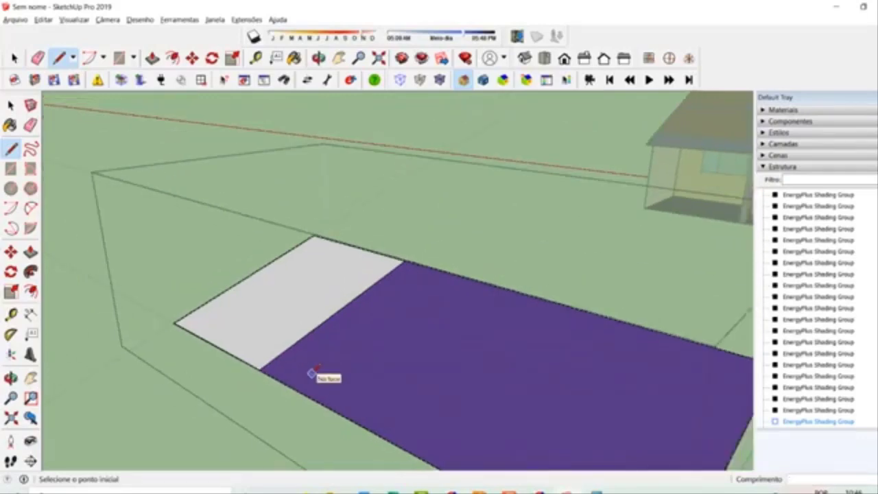
{"action": "left_click_drag", "start_coordinate": [319, 361], "coordinate": [360, 370]}
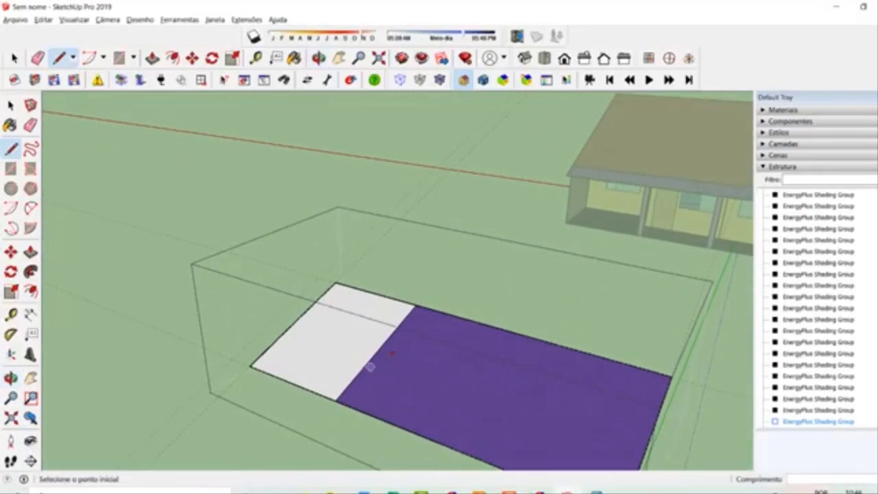
Leave the group and delete the whole shading group holding the solar panel and the added face
{"action": "left_click", "coordinate": [11, 107]}
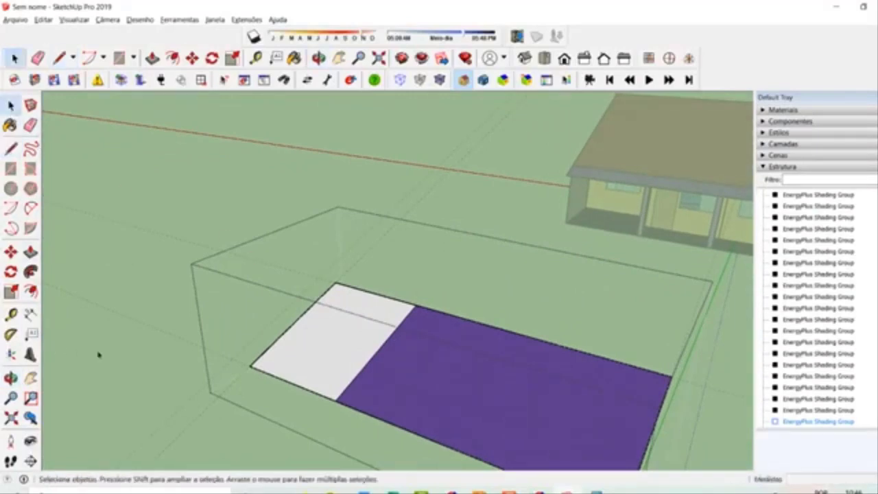
{"action": "mouse_move", "coordinate": [293, 346]}
{"action": "left_mouse_down"}
{"action": "mouse_move", "coordinate": [280, 322]}
{"action": "mouse_move", "coordinate": [287, 347]}
{"action": "left_mouse_up"}
{"action": "left_click", "coordinate": [284, 322]}
{"action": "key", "text": "Delete"}
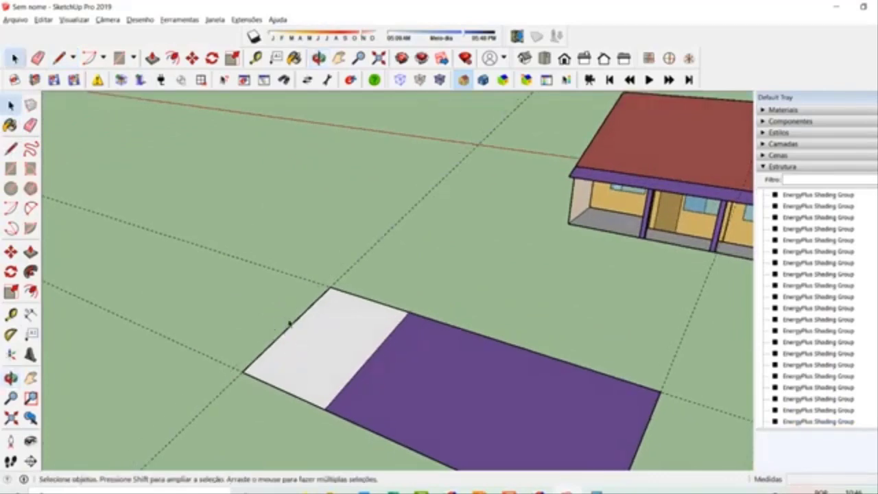
{"action": "scroll", "coordinate": [855, 304], "scroll_direction": "down", "scroll_amount": 3}
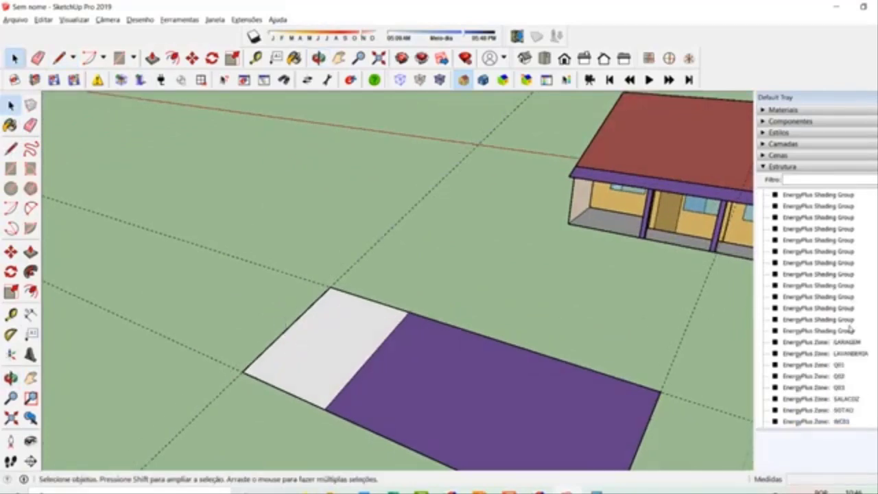
{"action": "left_click", "coordinate": [851, 330]}
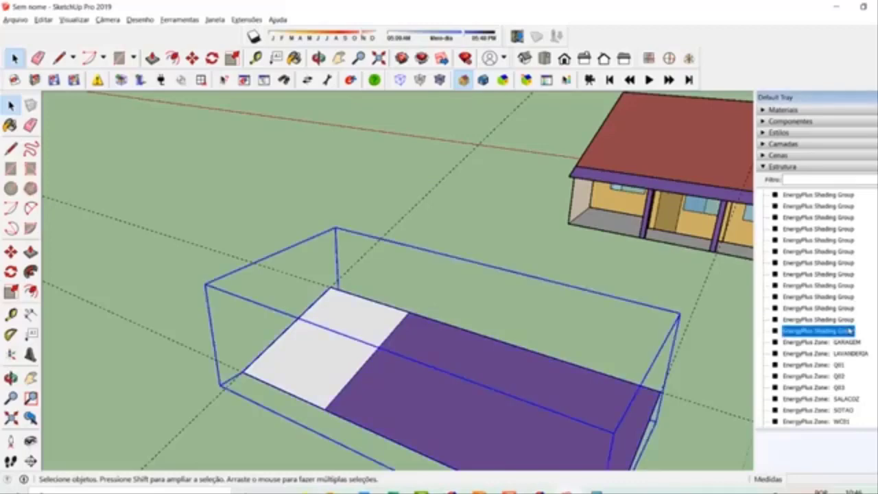
{"action": "key", "text": "Delete"}
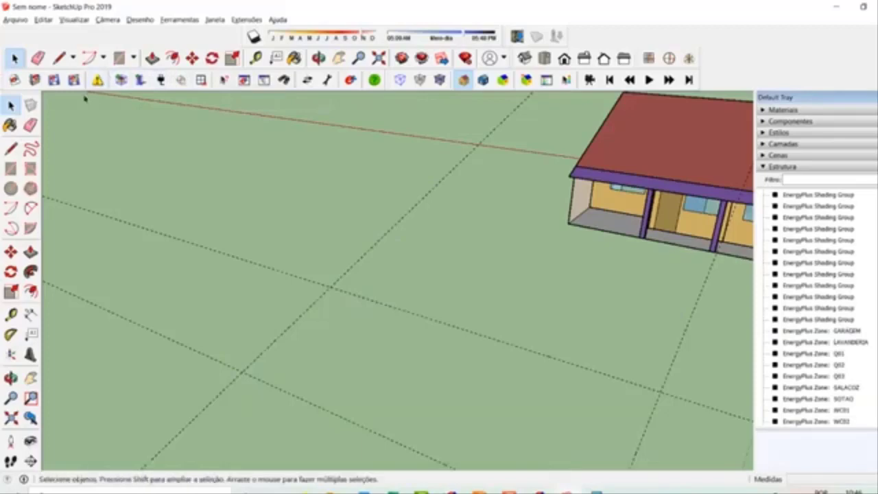
Place a new shading group at the guide intersection at the panel's near corner and open it for editing
{"action": "left_click", "coordinate": [140, 80]}
{"action": "scroll", "coordinate": [226, 199], "scroll_direction": "down", "scroll_amount": 3}
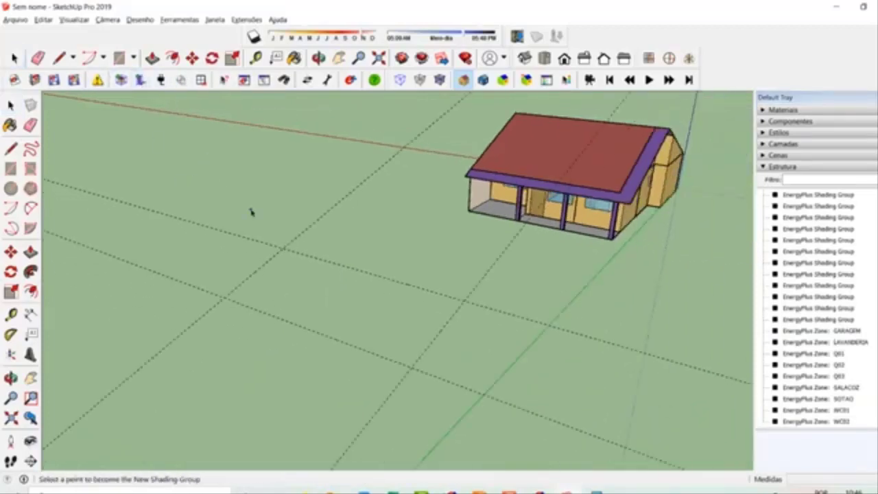
{"action": "left_click", "coordinate": [412, 368]}
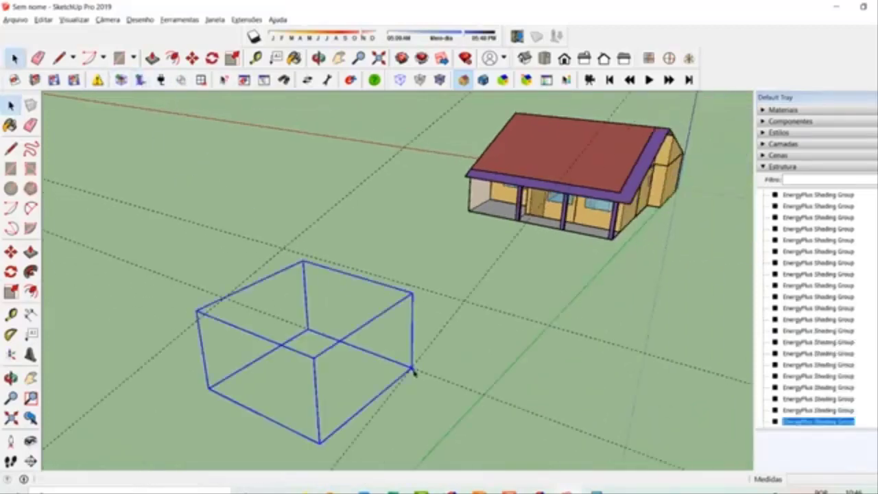
{"action": "double_click", "coordinate": [830, 423]}
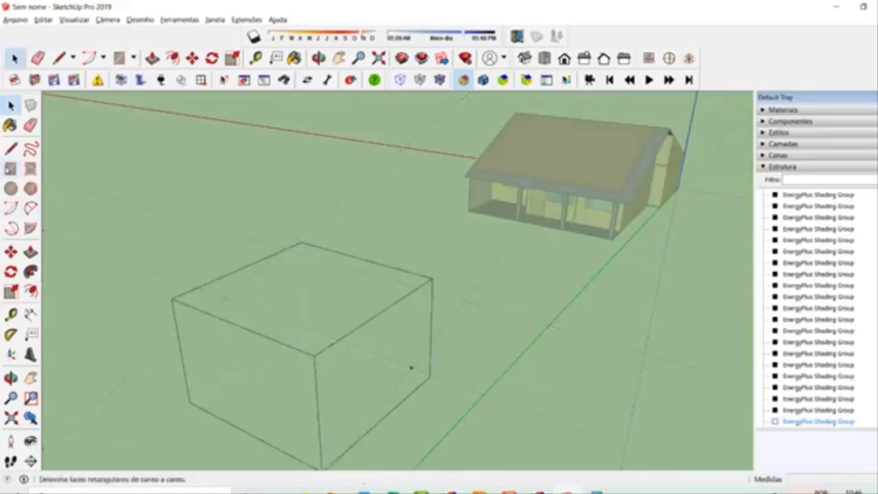
Draw the panel face with the Line tool through the four guide intersections and inspect it from several angles
{"action": "left_click", "coordinate": [11, 149]}
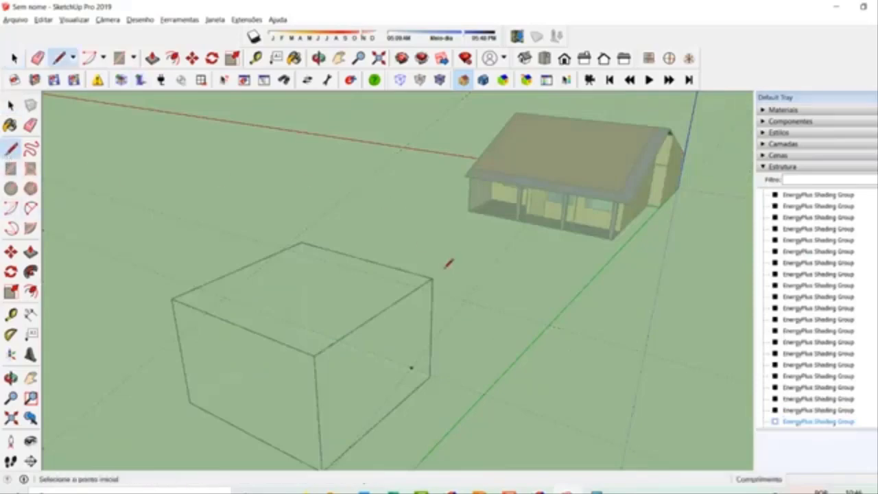
{"action": "left_click", "coordinate": [464, 301]}
{"action": "left_click", "coordinate": [412, 368]}
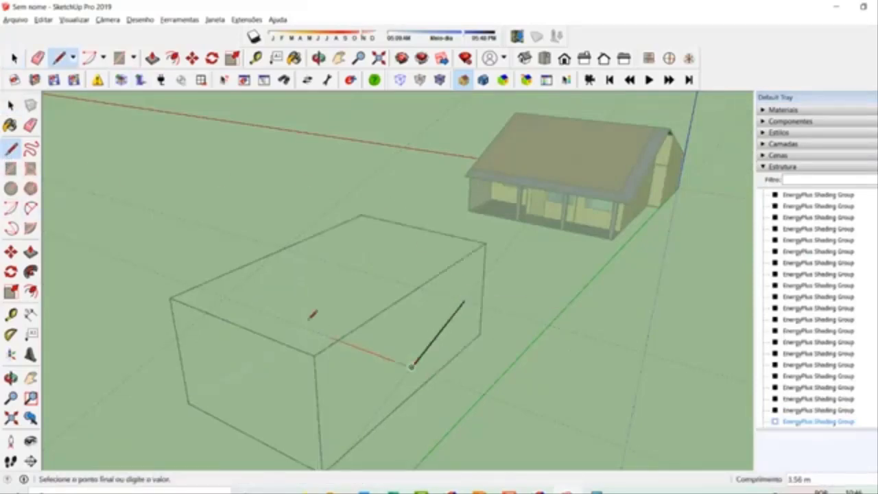
{"action": "left_click", "coordinate": [225, 297]}
{"action": "left_click", "coordinate": [284, 248]}
{"action": "left_click", "coordinate": [464, 301]}
{"action": "key", "text": "o"}
{"action": "left_click_drag", "start_coordinate": [504, 400], "coordinate": [317, 89]}
{"action": "left_click_drag", "start_coordinate": [81, 95], "coordinate": [406, 357]}
{"action": "scroll", "coordinate": [156, 201], "scroll_direction": "up", "scroll_amount": 5}
{"action": "scroll", "coordinate": [406, 357], "scroll_direction": "down", "scroll_amount": 5}
{"action": "scroll", "coordinate": [423, 341], "scroll_direction": "down", "scroll_amount": 2}
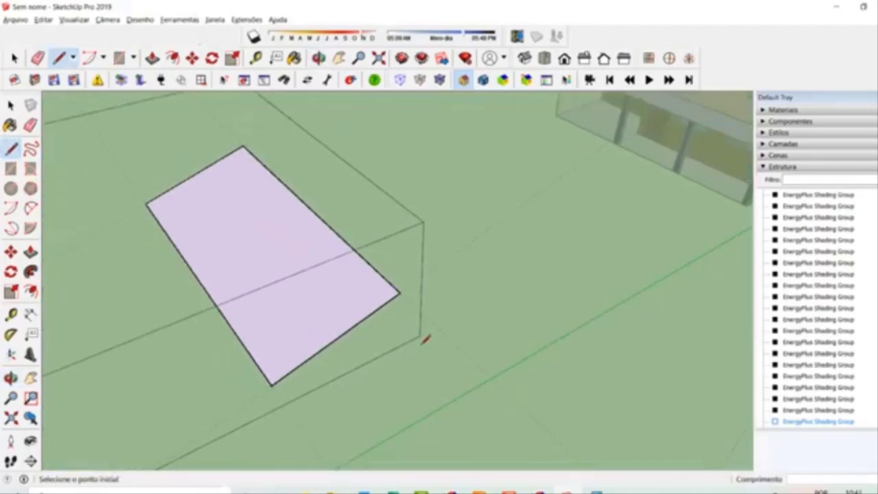
Leave and delete the shading group that contains the newly drawn panel face
{"action": "left_click", "coordinate": [10, 105]}
{"action": "left_click", "coordinate": [826, 414]}
{"action": "left_click", "coordinate": [829, 420]}
{"action": "key", "text": "Delete"}
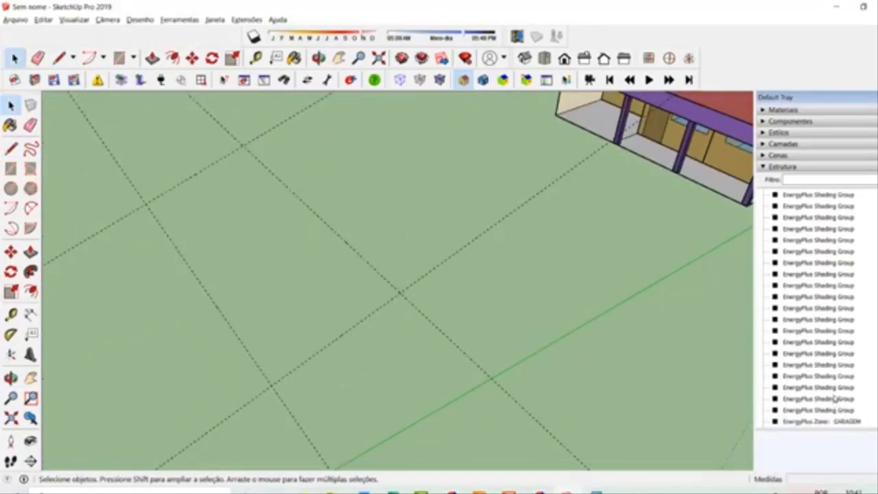
Place a new shading group on the ground just outside the guide rectangle and open it for editing
{"action": "left_click", "coordinate": [140, 79]}
{"action": "left_click", "coordinate": [194, 392]}
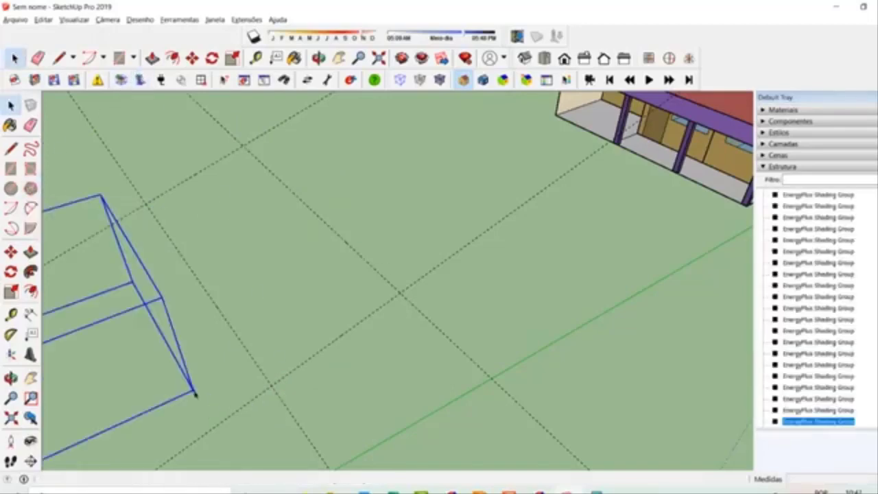
{"action": "double_click", "coordinate": [837, 422]}
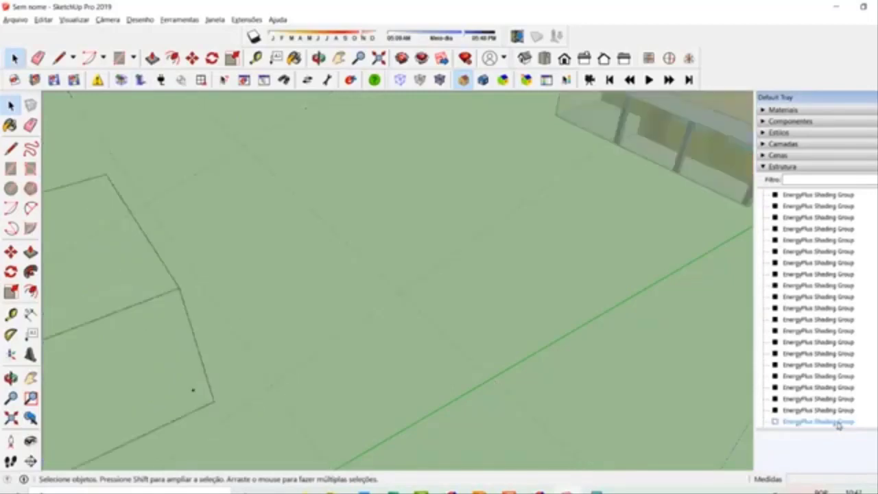
Try to draw a panel edge-to-edge with the Rectangle tool between two guide intersections, about 1.10 m by 3.84 m
{"action": "left_click", "coordinate": [11, 168]}
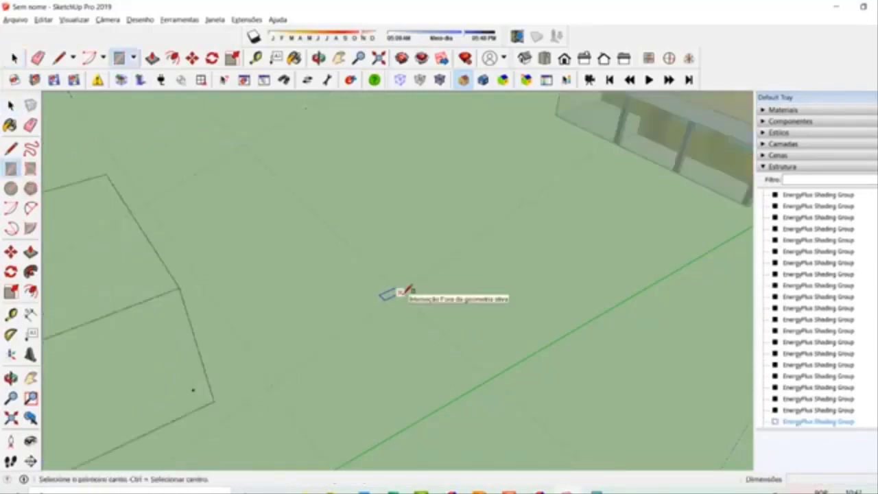
{"action": "left_click", "coordinate": [242, 146]}
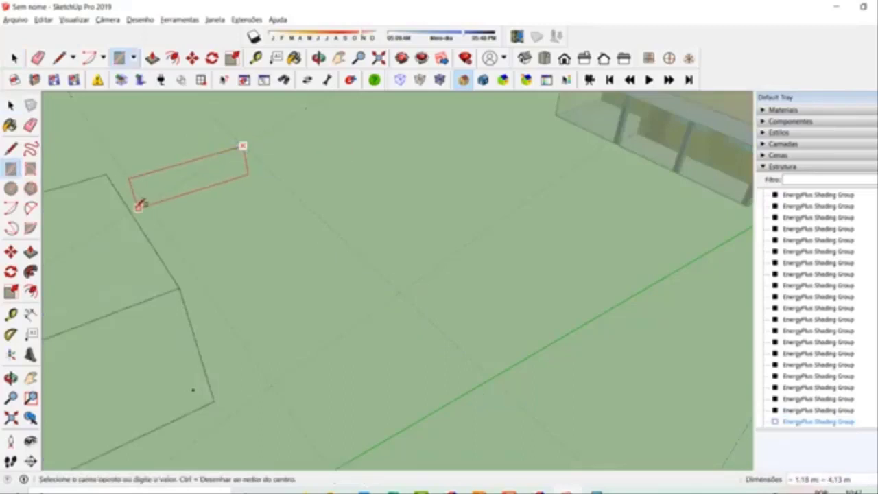
{"action": "left_click", "coordinate": [146, 204]}
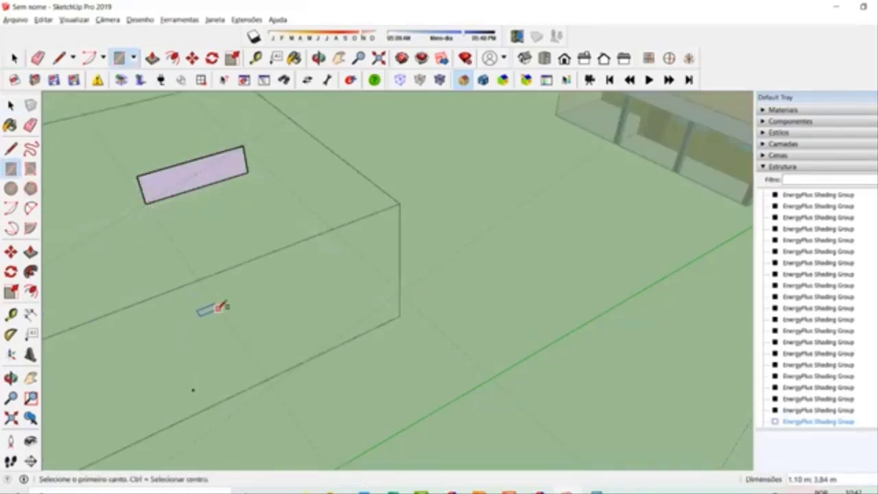
Select and delete the rectangle drawn between the two guide intersections
{"action": "left_click", "coordinate": [11, 105]}
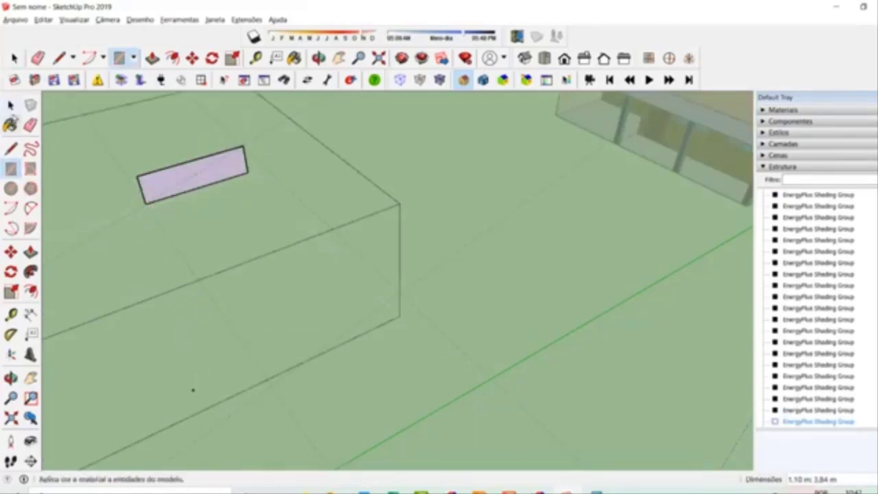
{"action": "left_click_drag", "start_coordinate": [120, 153], "coordinate": [263, 206]}
{"action": "left_click_drag", "start_coordinate": [97, 126], "coordinate": [295, 256]}
{"action": "key", "text": "Delete"}
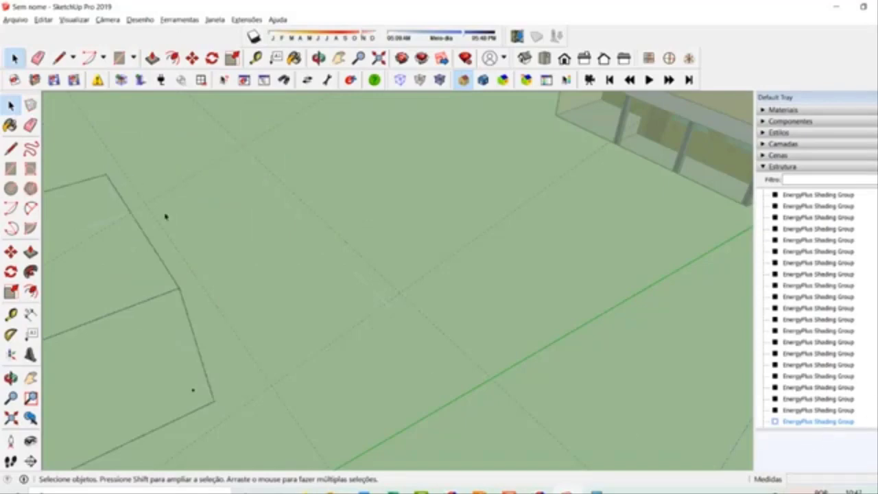
Draw a closed four-sided panel face with the Line tool by connecting the four guide intersections inside the shading group
{"action": "left_click", "coordinate": [11, 149]}
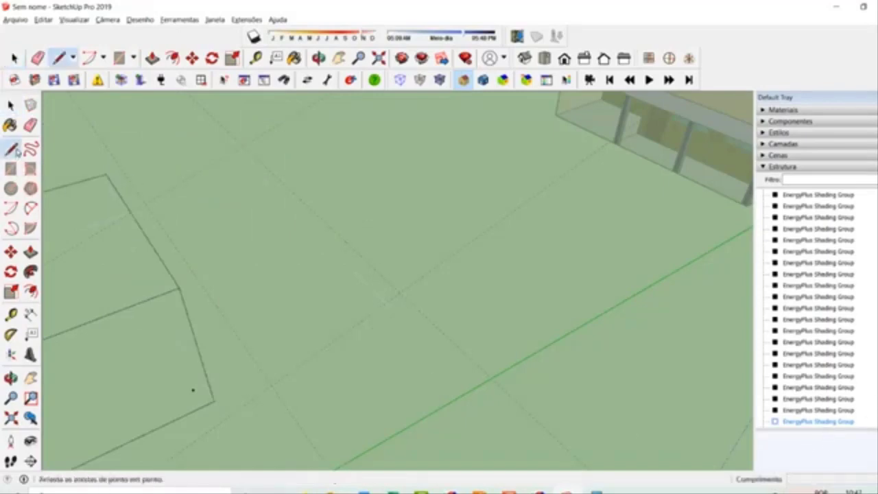
{"action": "left_click", "coordinate": [242, 143]}
{"action": "left_click", "coordinate": [400, 293]}
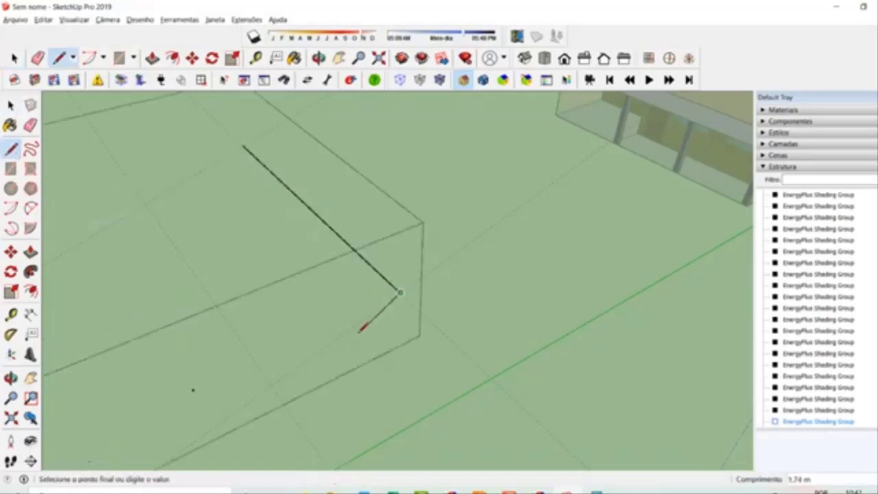
{"action": "left_click", "coordinate": [272, 384]}
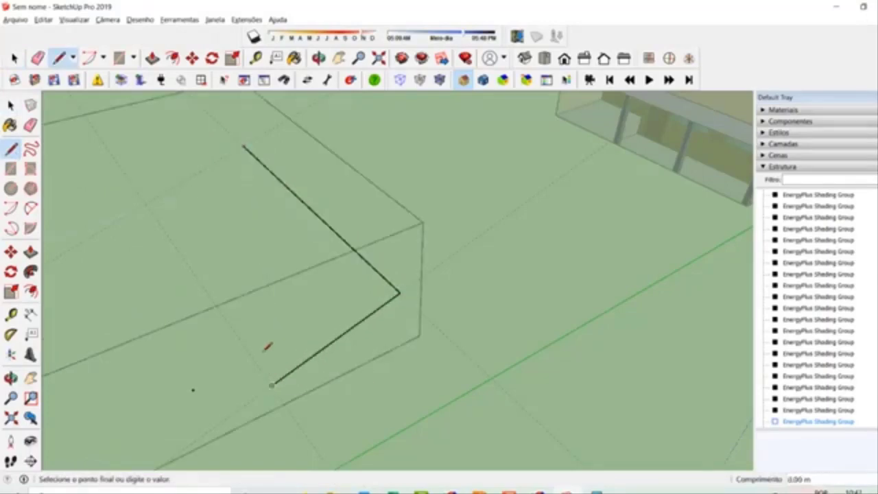
{"action": "left_click", "coordinate": [146, 204]}
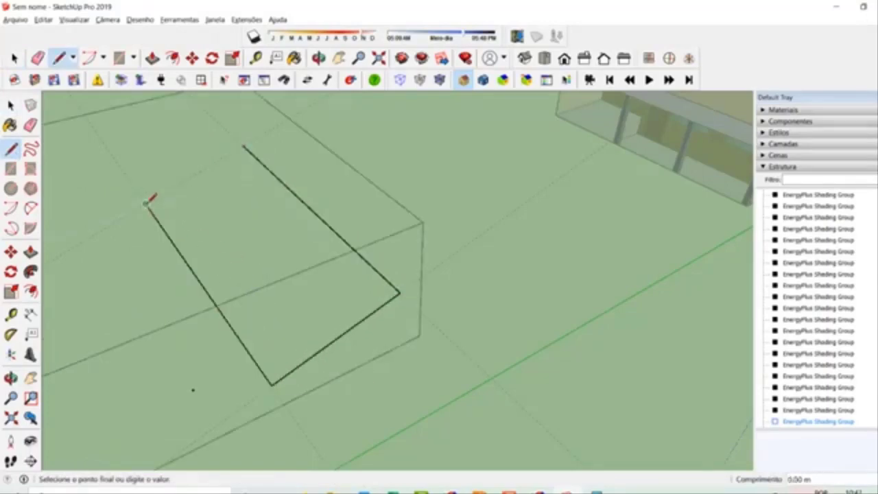
{"action": "left_click", "coordinate": [243, 145]}
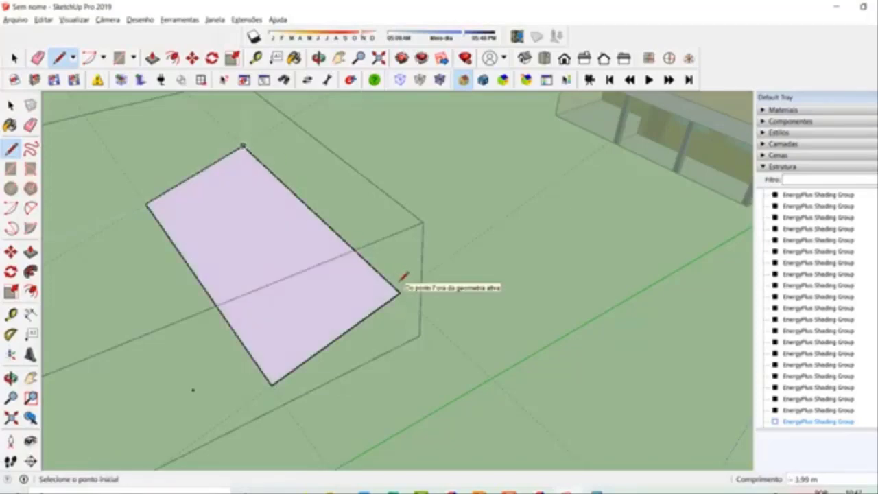
Delete the panel face together with its two edges that meet at the near corner
{"action": "left_click", "coordinate": [10, 104]}
{"action": "mouse_move", "coordinate": [98, 148]}
{"action": "left_mouse_down"}
{"action": "mouse_move", "coordinate": [417, 378]}
{"action": "mouse_move", "coordinate": [479, 409]}
{"action": "left_mouse_up"}
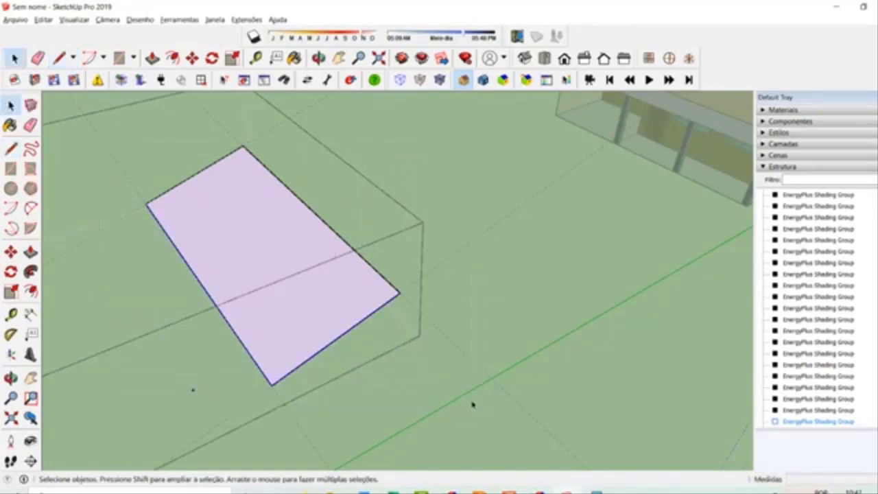
{"action": "key", "text": "Delete"}
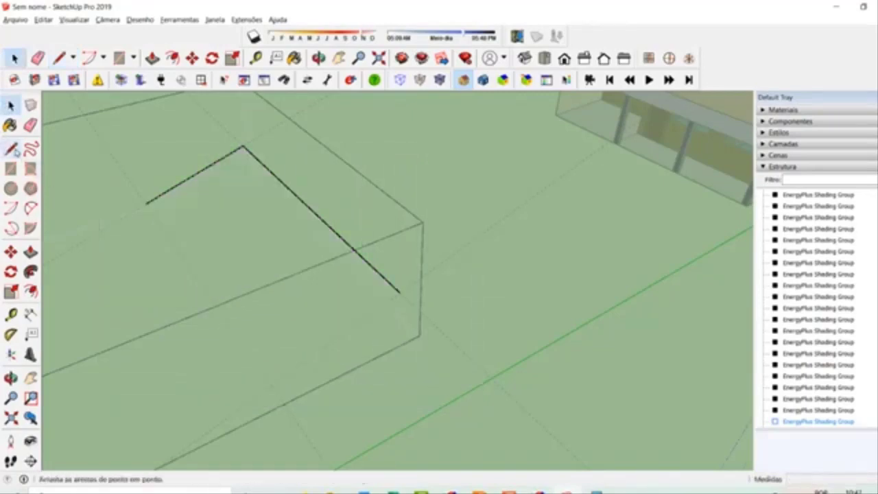
Redraw the panel's two missing edges through the near guide intersection with the Line tool to close the sloped face
{"action": "left_click", "coordinate": [11, 149]}
{"action": "left_click", "coordinate": [147, 203]}
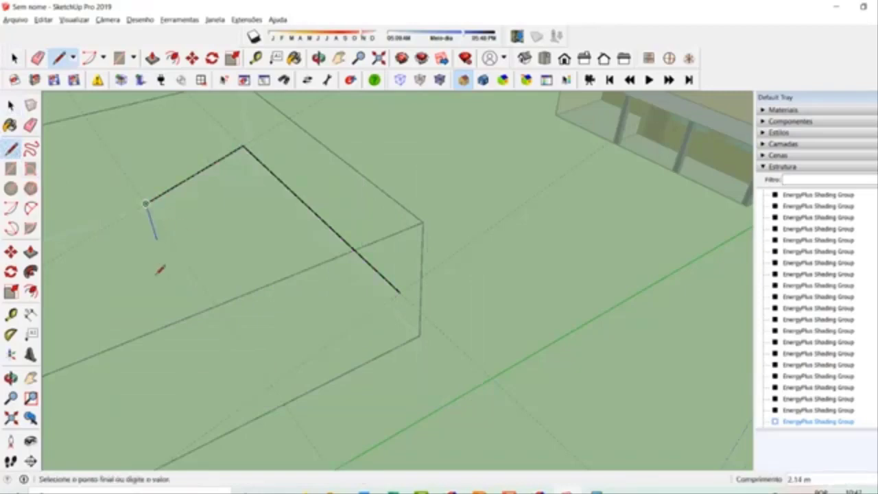
{"action": "left_click", "coordinate": [272, 384]}
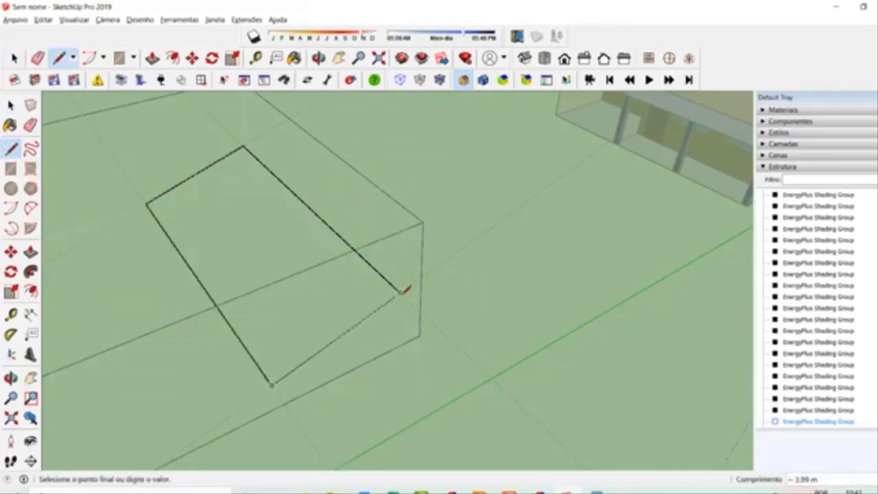
{"action": "left_click", "coordinate": [400, 291]}
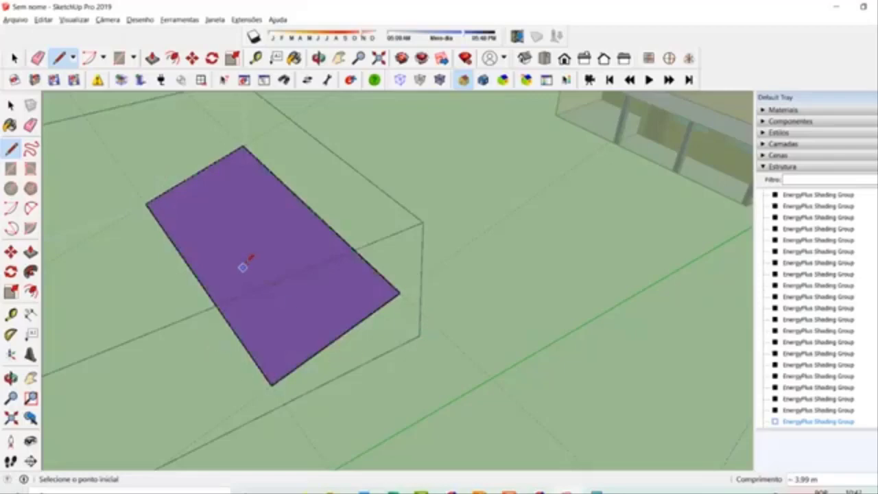
Name the panel's shading surface "00 Placa Solar" in its EnergyPlus object info and leave the shading group
{"action": "left_click", "coordinate": [10, 105]}
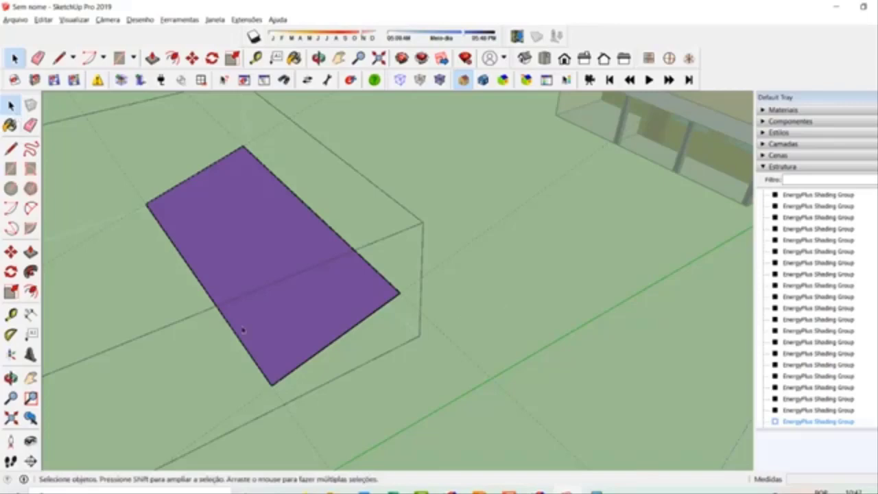
{"action": "right_click", "coordinate": [287, 328]}
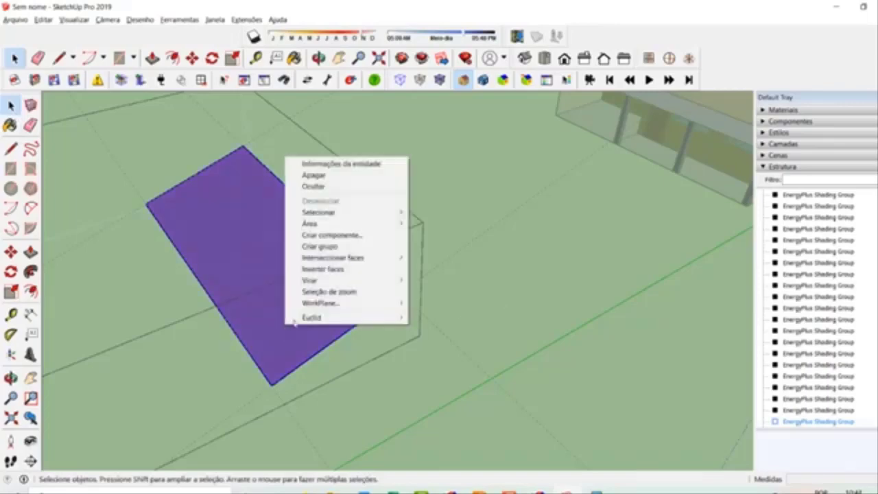
{"action": "mouse_move", "coordinate": [309, 320]}
{"action": "left_click", "coordinate": [433, 318]}
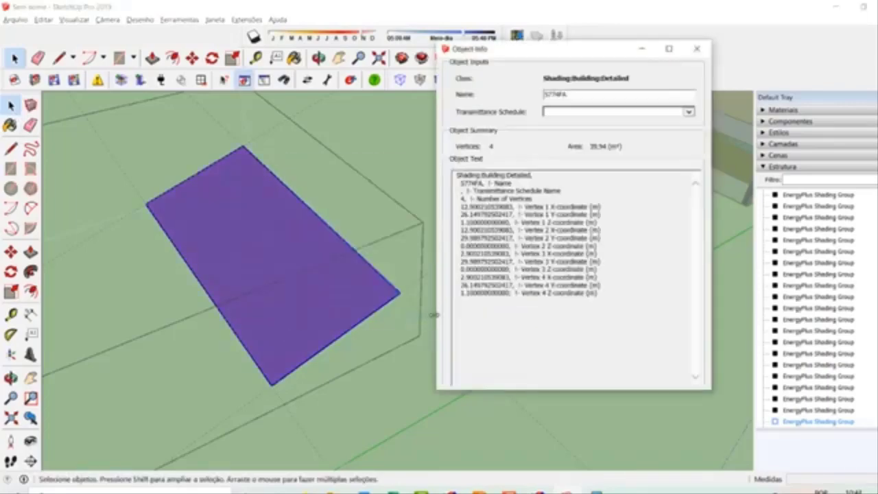
{"action": "left_click_drag", "start_coordinate": [568, 94], "coordinate": [535, 96]}
{"action": "type", "text": "00 Placa Solar"}
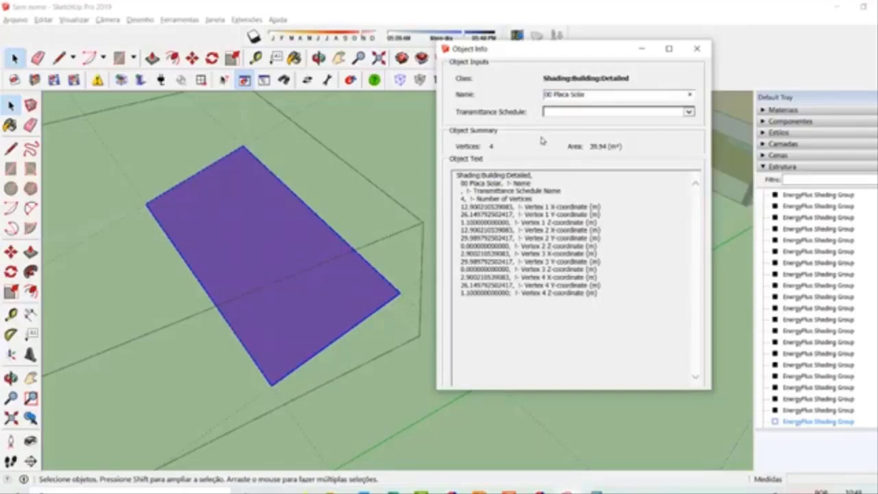
{"action": "left_click", "coordinate": [697, 49]}
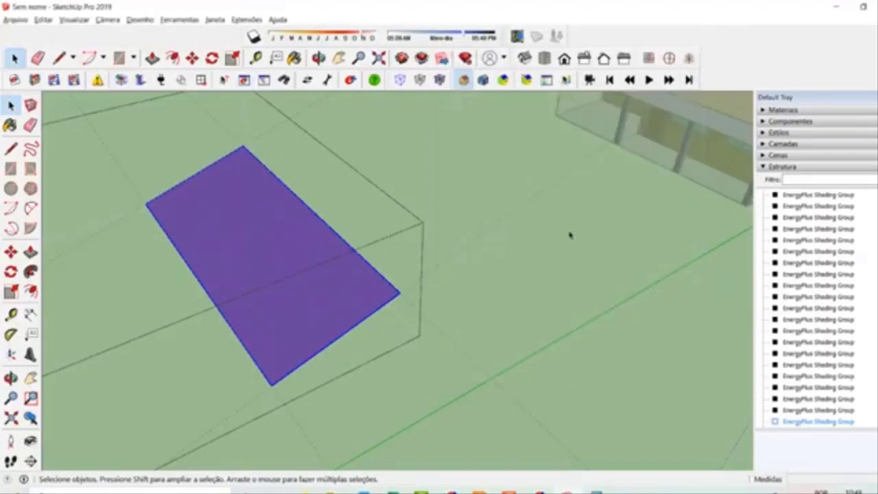
{"action": "left_click", "coordinate": [535, 229]}
Delete the dashed guide lines that cross around the solar panel and the house
{"action": "scroll", "coordinate": [263, 425], "scroll_direction": "down", "scroll_amount": 5}
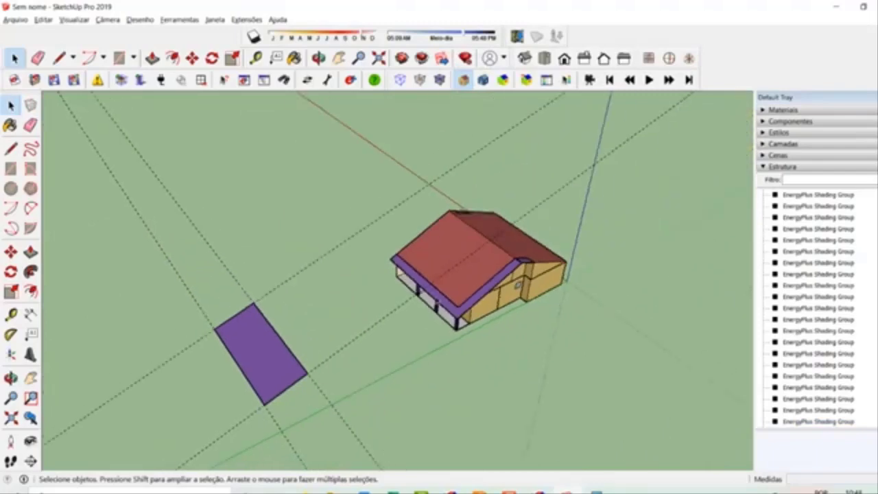
{"action": "scroll", "coordinate": [484, 262], "scroll_direction": "up", "scroll_amount": 1}
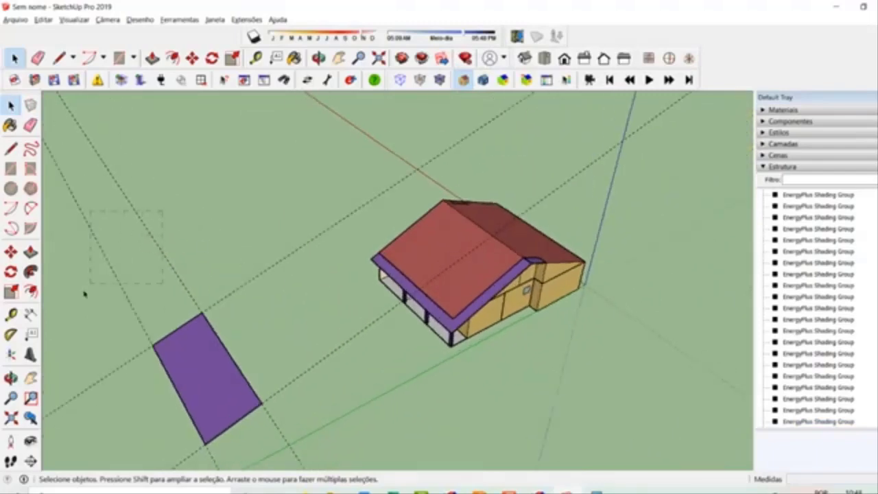
{"action": "key", "text": "Delete"}
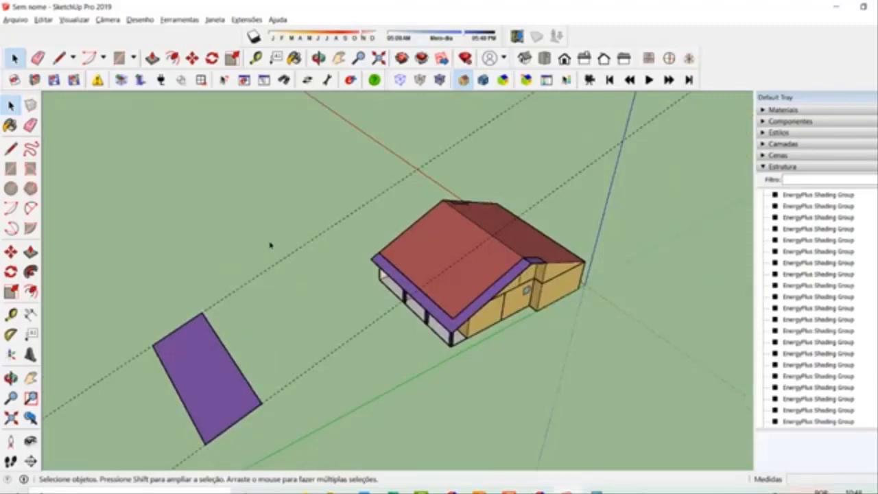
{"action": "key", "text": "Delete"}
{"action": "key", "text": "Delete"}
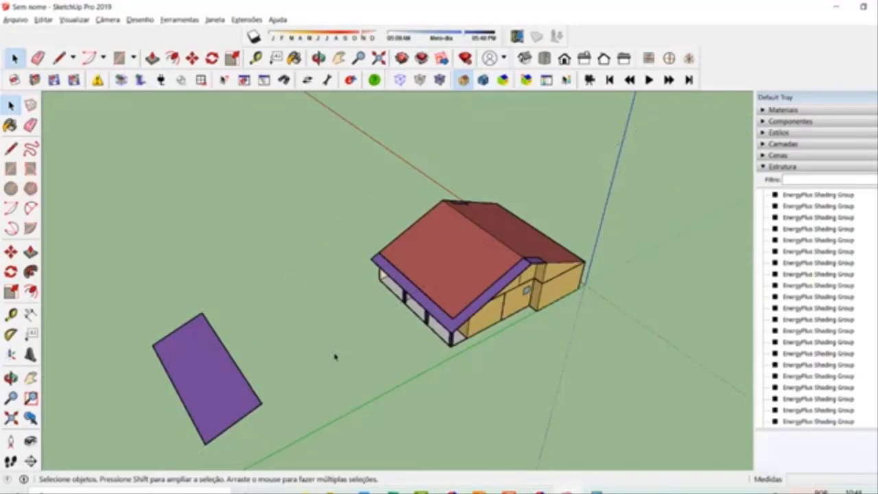
Move the solar panel group by its upper corner nearest the house onto the end of the roof ridge above the overhang
{"action": "scroll", "coordinate": [323, 359], "scroll_direction": "down", "scroll_amount": 5}
{"action": "double_click", "coordinate": [294, 329]}
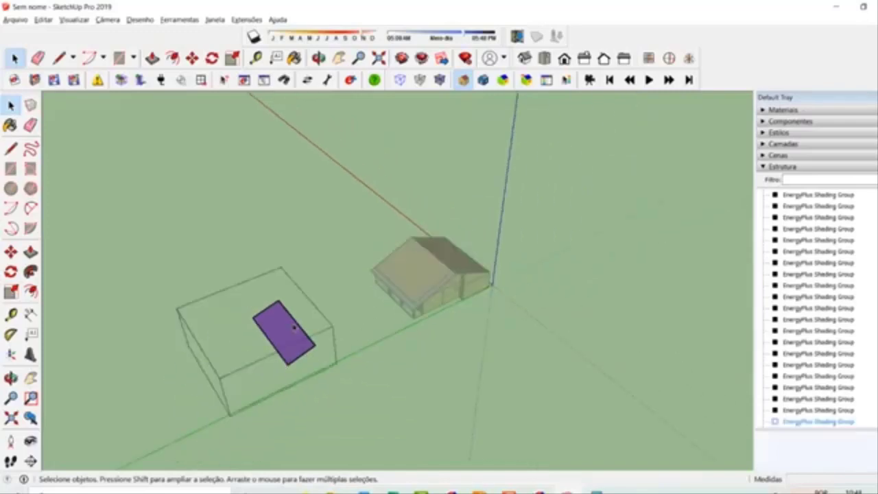
{"action": "left_click", "coordinate": [189, 238]}
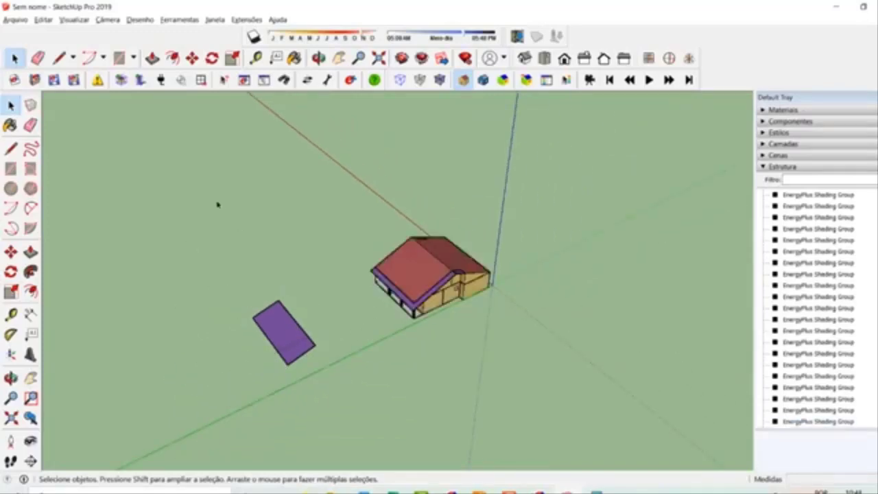
{"action": "left_click_drag", "start_coordinate": [173, 249], "coordinate": [346, 450]}
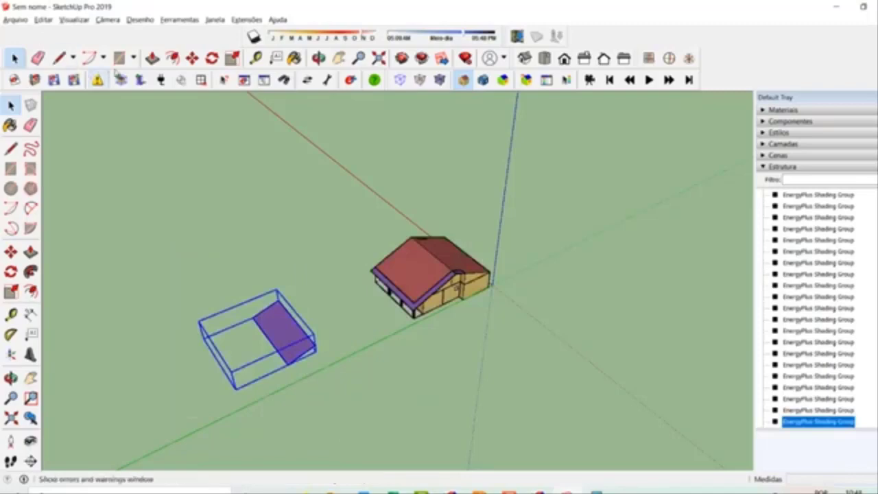
{"action": "left_click", "coordinate": [193, 58]}
{"action": "scroll", "coordinate": [308, 337], "scroll_direction": "up", "scroll_amount": 6}
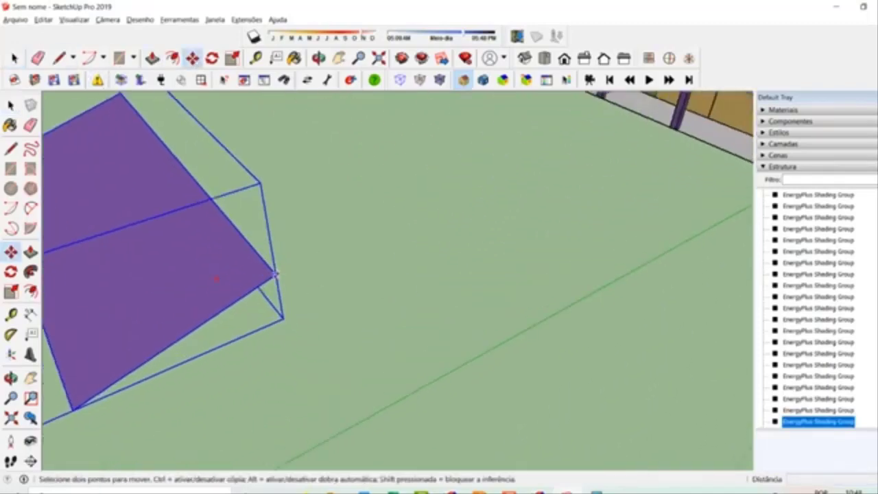
{"action": "left_click", "coordinate": [274, 275]}
{"action": "scroll", "coordinate": [226, 315], "scroll_direction": "down", "scroll_amount": 6}
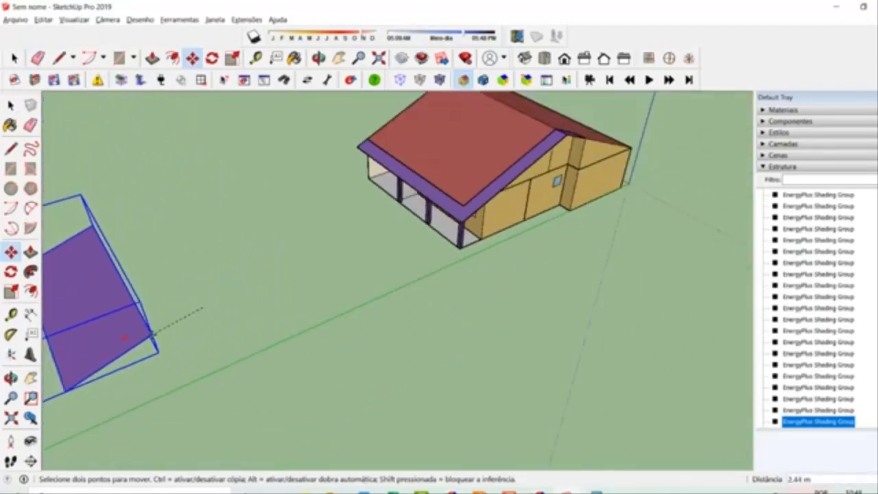
{"action": "scroll", "coordinate": [484, 196], "scroll_direction": "up", "scroll_amount": 5}
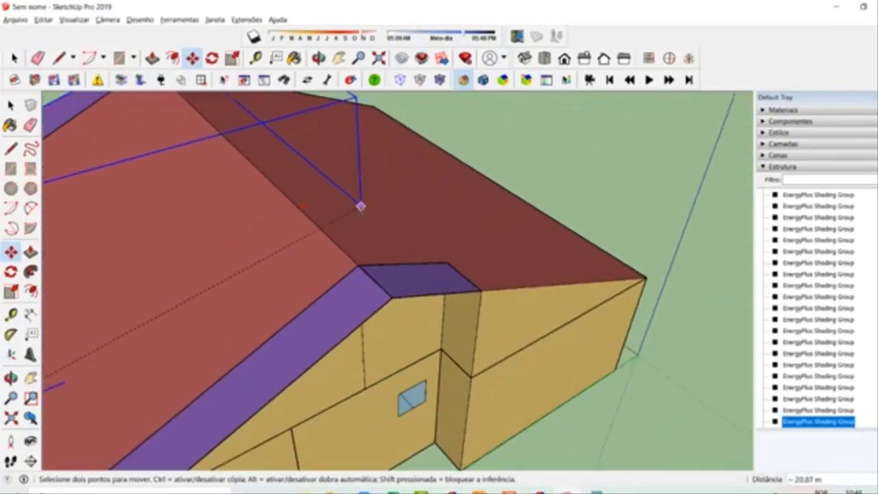
{"action": "left_click", "coordinate": [356, 265]}
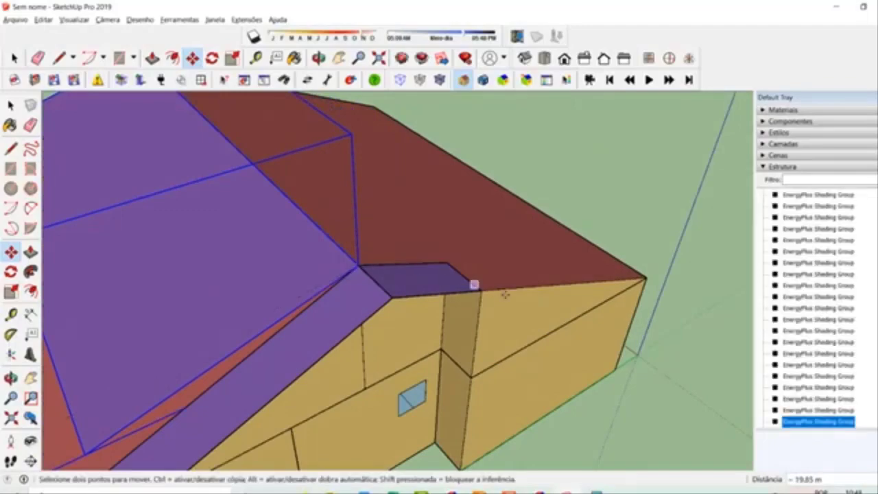
Examine from below and from the gable side how the panel sits on the roof
{"action": "scroll", "coordinate": [522, 302], "scroll_direction": "down", "scroll_amount": 4}
{"action": "left_click_drag", "start_coordinate": [252, 282], "coordinate": [524, 29]}
{"action": "key", "text": "m"}
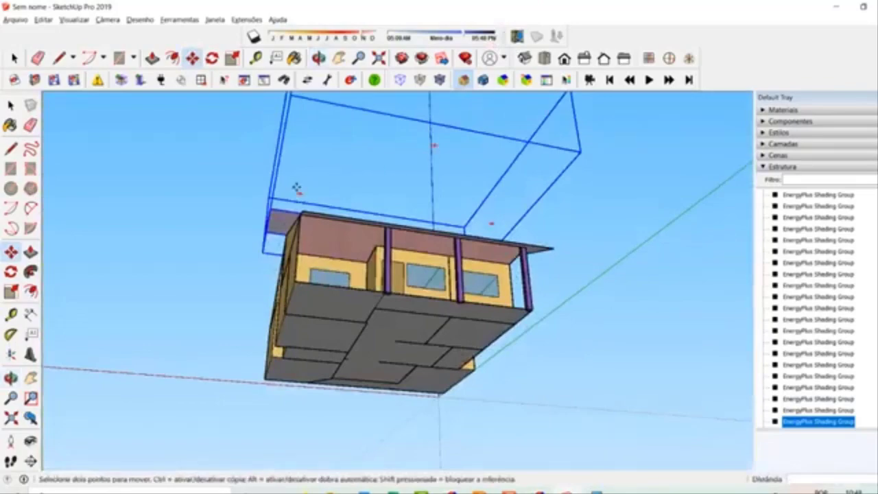
{"action": "scroll", "coordinate": [290, 196], "scroll_direction": "up", "scroll_amount": 6}
{"action": "scroll", "coordinate": [263, 244], "scroll_direction": "down", "scroll_amount": 6}
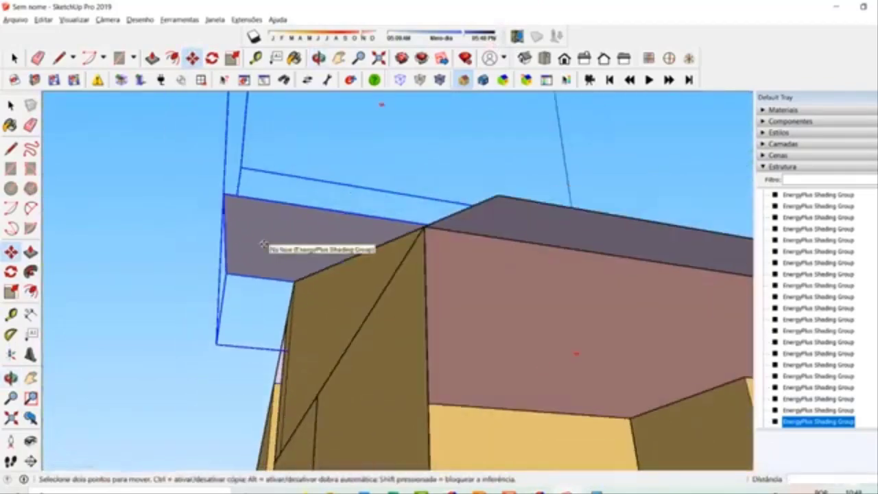
{"action": "left_click_drag", "start_coordinate": [377, 232], "coordinate": [49, 380]}
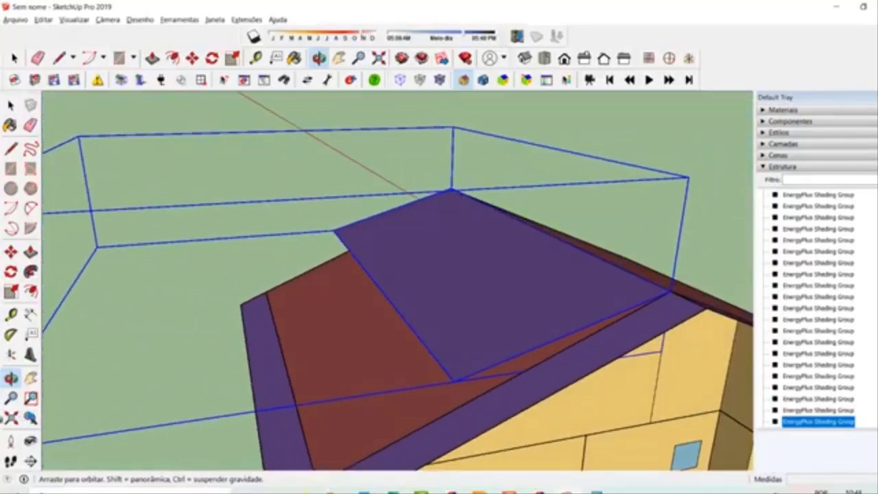
{"action": "scroll", "coordinate": [49, 380], "scroll_direction": "down", "scroll_amount": 2}
{"action": "key", "text": "space"}
{"action": "left_click", "coordinate": [164, 206]}
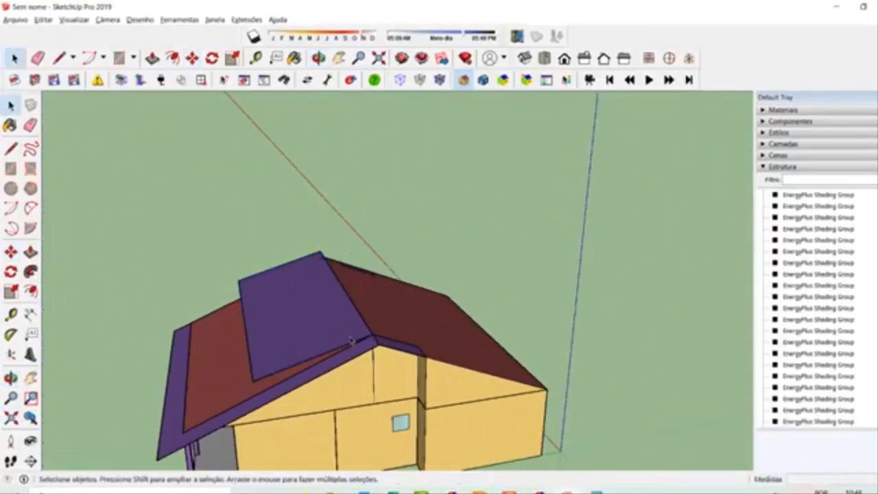
{"action": "scroll", "coordinate": [351, 339], "scroll_direction": "up", "scroll_amount": 2}
{"action": "scroll", "coordinate": [371, 339], "scroll_direction": "down", "scroll_amount": 1}
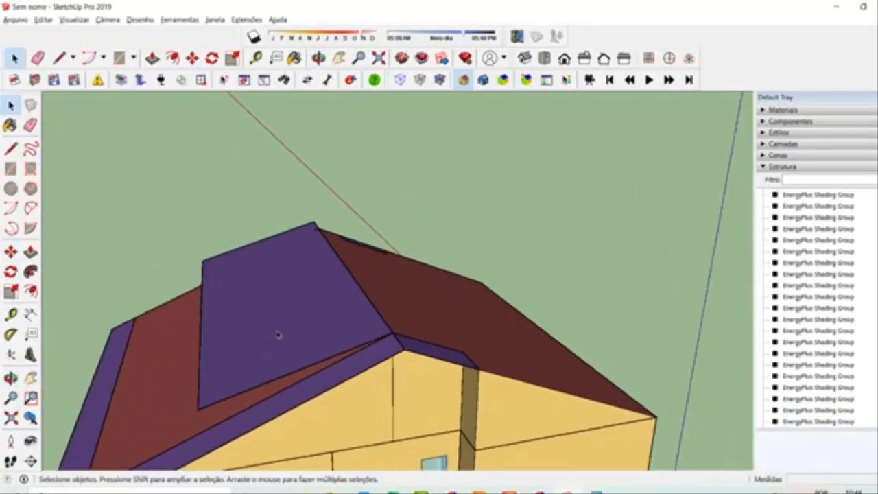
Try to move the panel group from the ridge corner to the outer tip of the gable overhang, and undo the move
{"action": "left_click", "coordinate": [280, 333]}
{"action": "left_click", "coordinate": [192, 58]}
{"action": "left_click", "coordinate": [392, 333]}
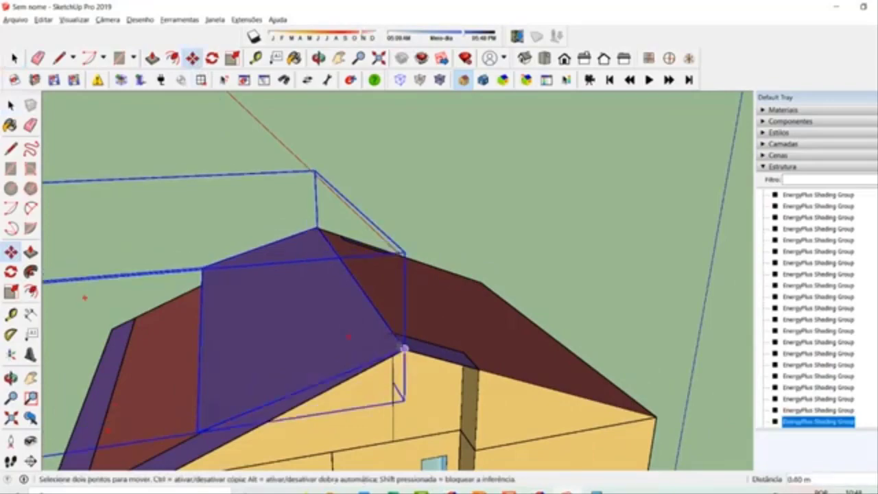
{"action": "left_click", "coordinate": [11, 378]}
{"action": "left_click_drag", "start_coordinate": [119, 337], "coordinate": [422, 348]}
{"action": "left_click_drag", "start_coordinate": [180, 171], "coordinate": [49, 132]}
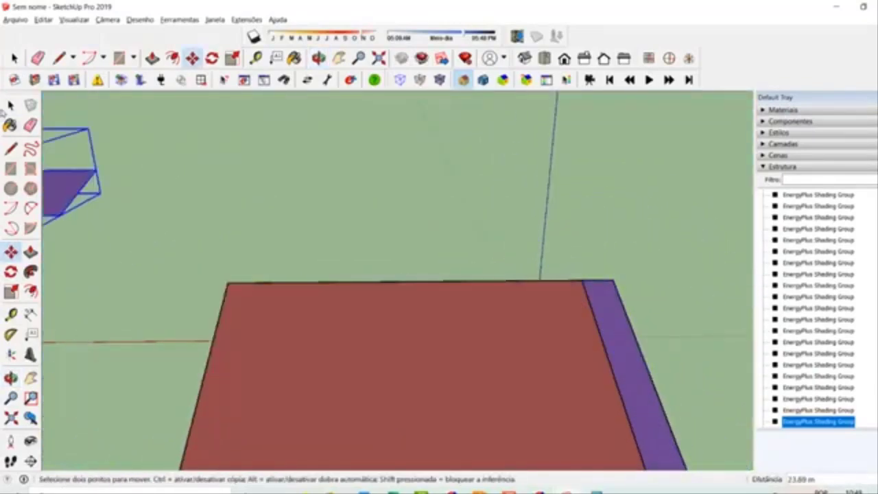
{"action": "key", "text": "ctrl+z"}
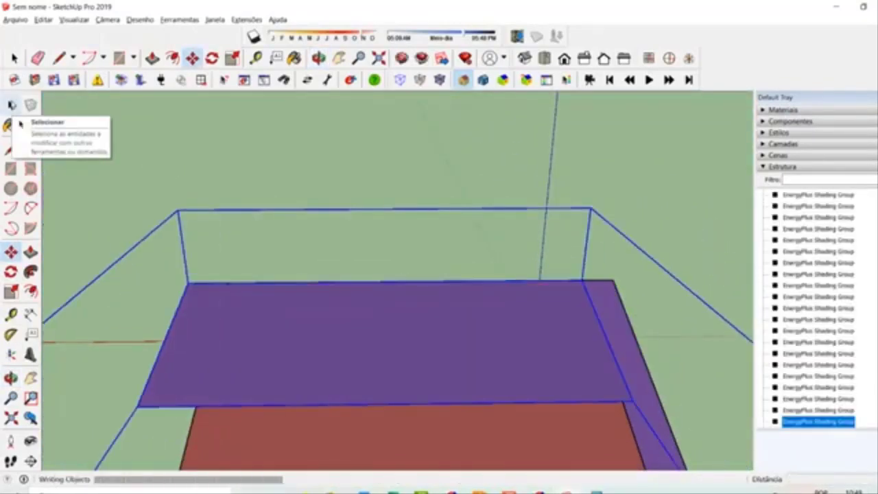
Move the panel group from its ridge corner to the outer tip of the gable overhang and deselect it
{"action": "left_click", "coordinate": [11, 104]}
{"action": "left_click", "coordinate": [143, 147]}
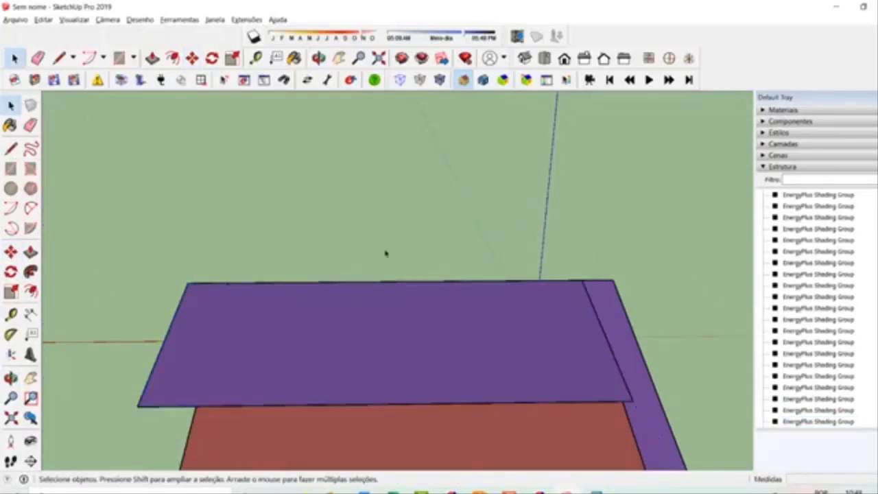
{"action": "left_click", "coordinate": [261, 321]}
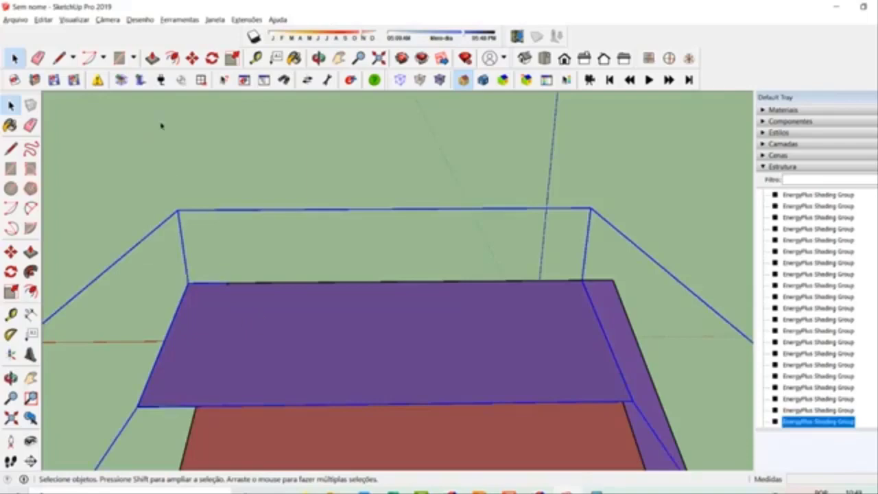
{"action": "mouse_move", "coordinate": [726, 247]}
{"action": "left_mouse_down"}
{"action": "mouse_move", "coordinate": [697, 266]}
{"action": "mouse_move", "coordinate": [369, 243]}
{"action": "left_mouse_up"}
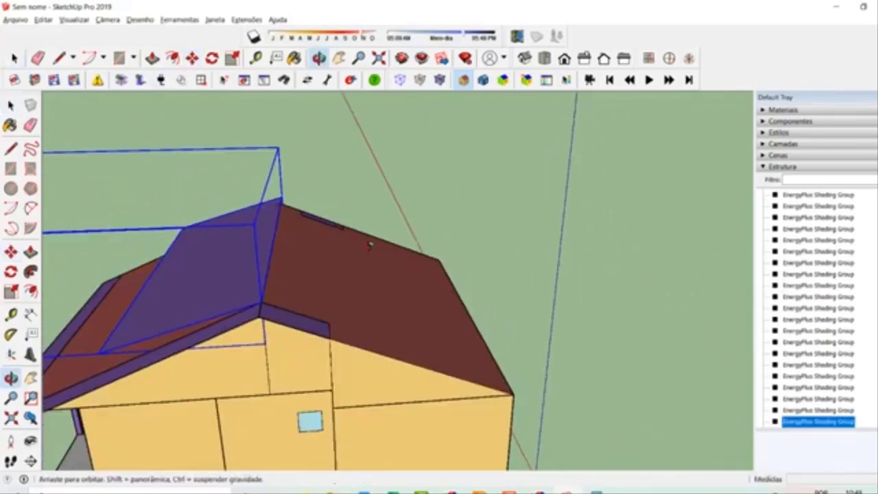
{"action": "key", "text": "m"}
{"action": "scroll", "coordinate": [270, 337], "scroll_direction": "up", "scroll_amount": 3}
{"action": "left_click", "coordinate": [263, 294]}
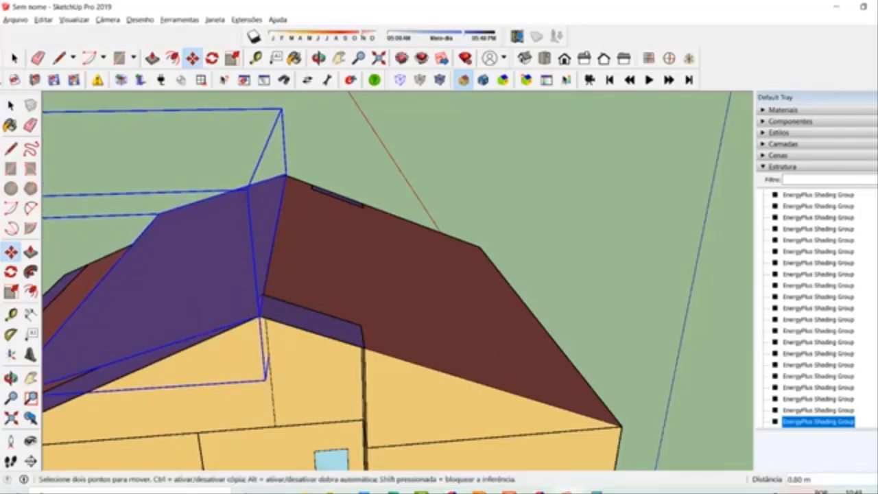
{"action": "key", "text": "space"}
{"action": "left_click", "coordinate": [542, 182]}
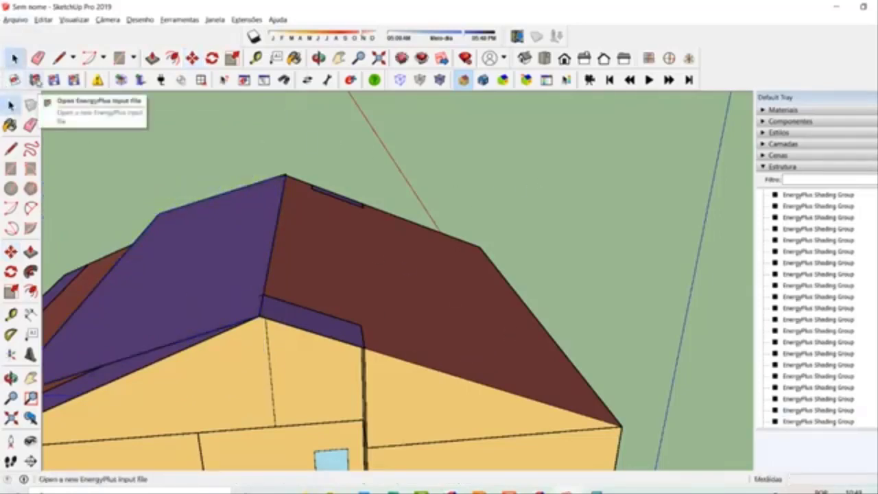
Save the EnergyPlus input file as Casa Convencional Placa.idf in the C:\QEE\09 Placa solar folder
{"action": "left_click", "coordinate": [73, 80]}
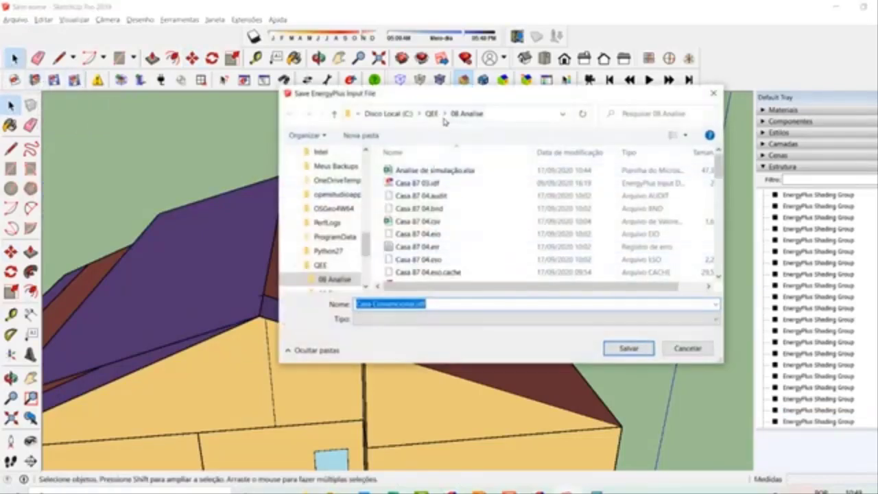
{"action": "left_click", "coordinate": [432, 113]}
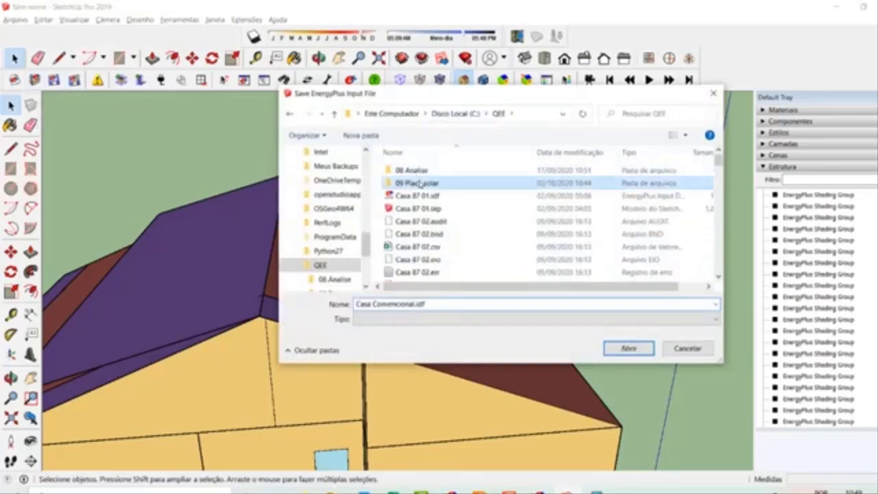
{"action": "double_click", "coordinate": [416, 181]}
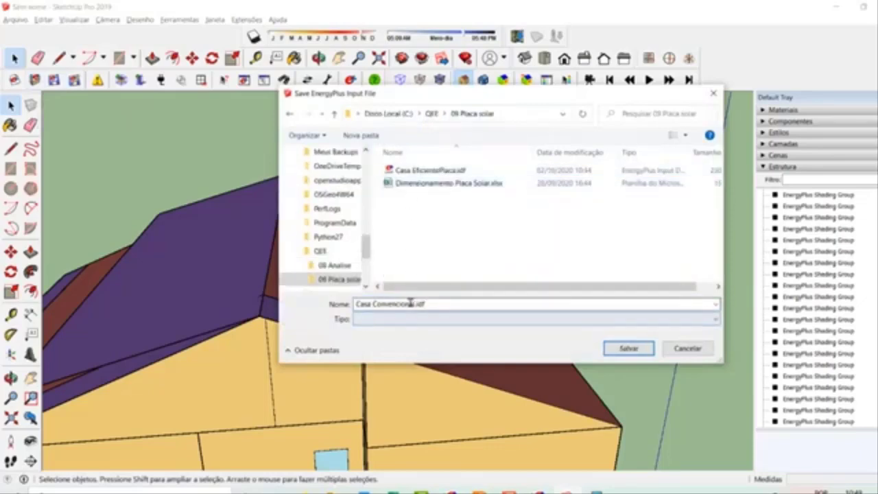
{"action": "left_click", "coordinate": [414, 304]}
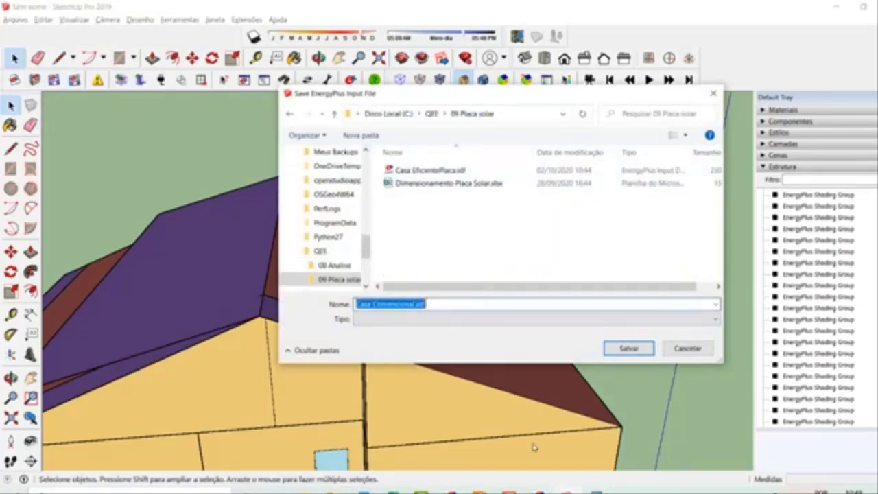
{"action": "left_click", "coordinate": [423, 304]}
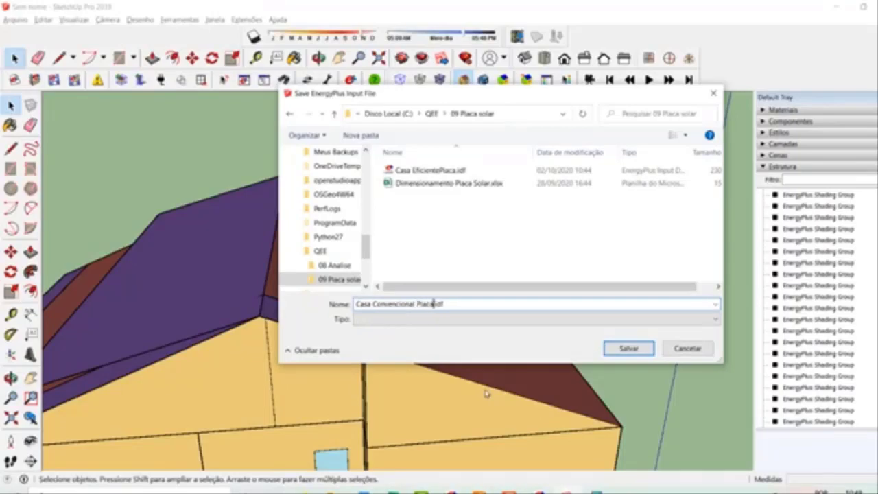
{"action": "left_click", "coordinate": [630, 349]}
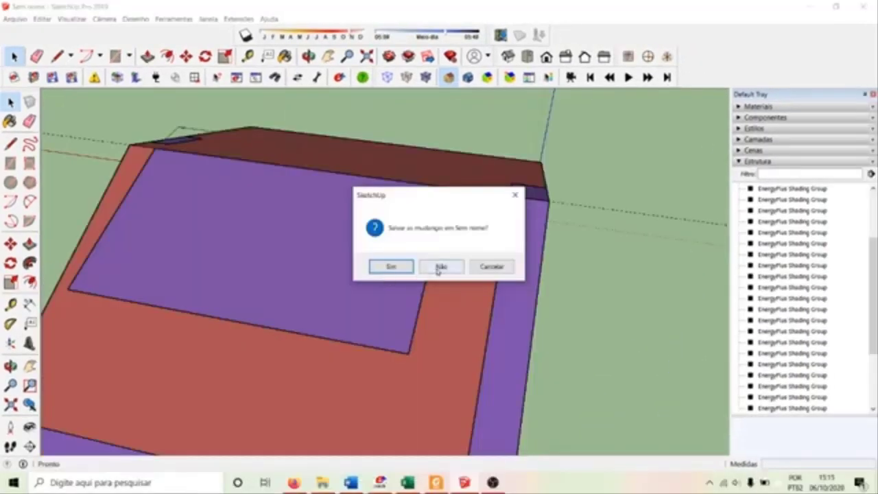
Close SketchUp without saving the drawing, and open Casa EficientePlaca.idf from EP-Launch in the IDF Editor
{"action": "left_click", "coordinate": [440, 267]}
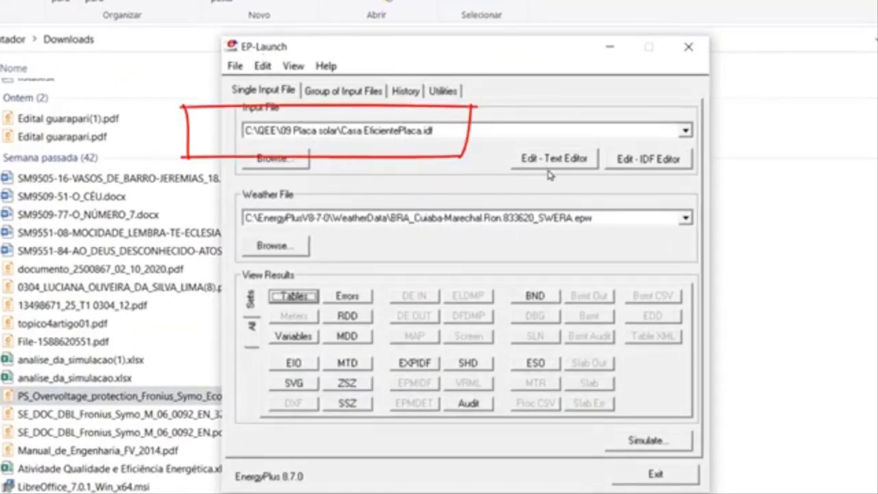
{"action": "left_click", "coordinate": [682, 167]}
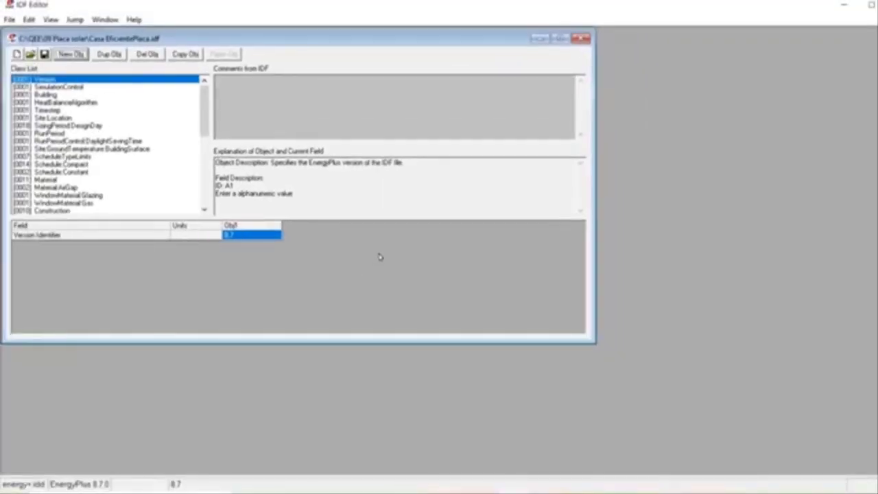
Show all object classes, including empty ones, and open the Generator:Photovoltaic class under Electric Load Center-Generator Specifications
{"action": "scroll", "coordinate": [172, 152], "scroll_direction": "down", "scroll_amount": 7}
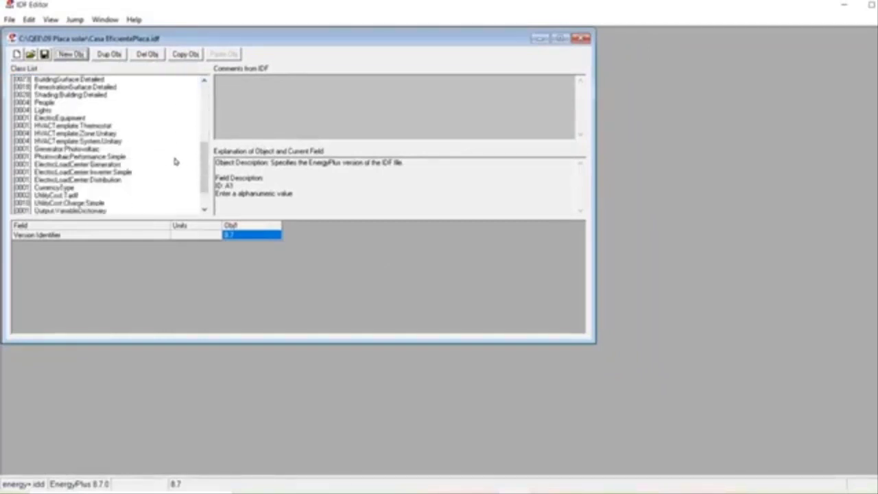
{"action": "left_click", "coordinate": [96, 142]}
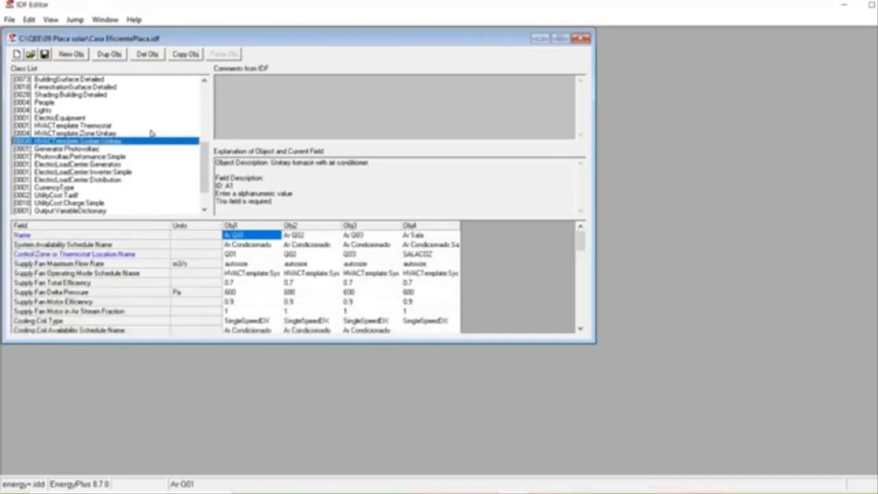
{"action": "key", "text": "ctrl+l"}
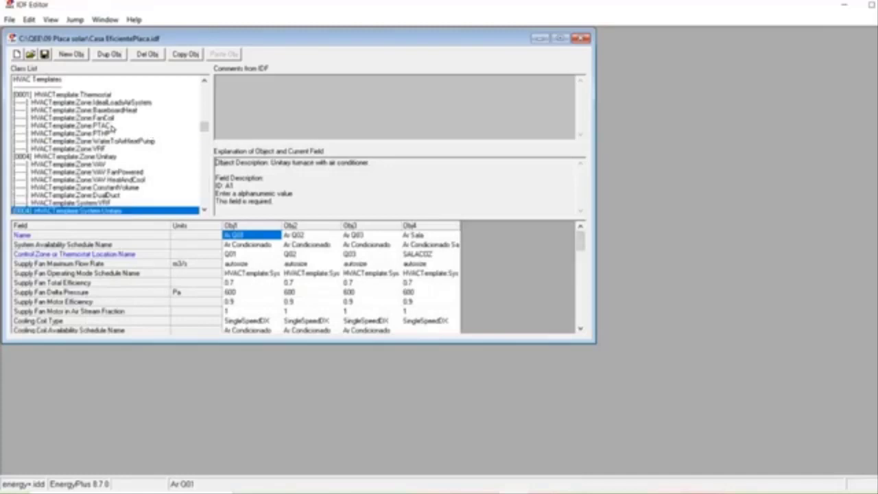
{"action": "scroll", "coordinate": [114, 125], "scroll_direction": "down", "scroll_amount": 15}
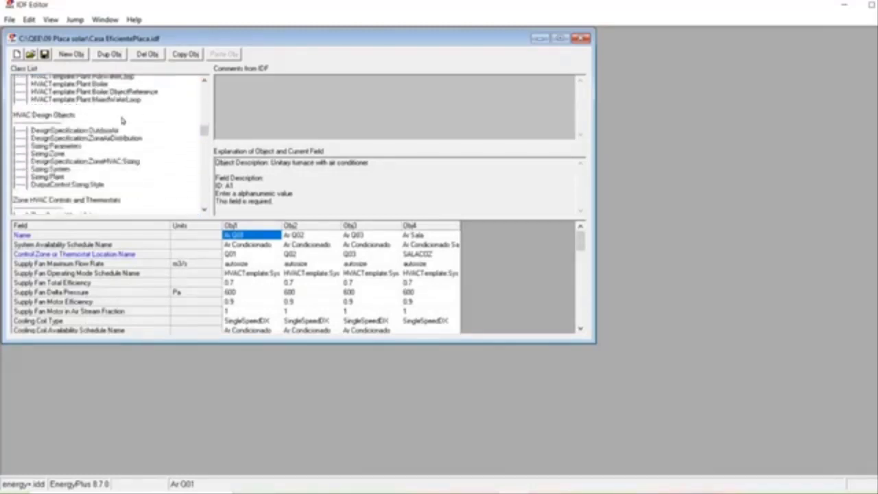
{"action": "scroll", "coordinate": [123, 118], "scroll_direction": "down", "scroll_amount": 15}
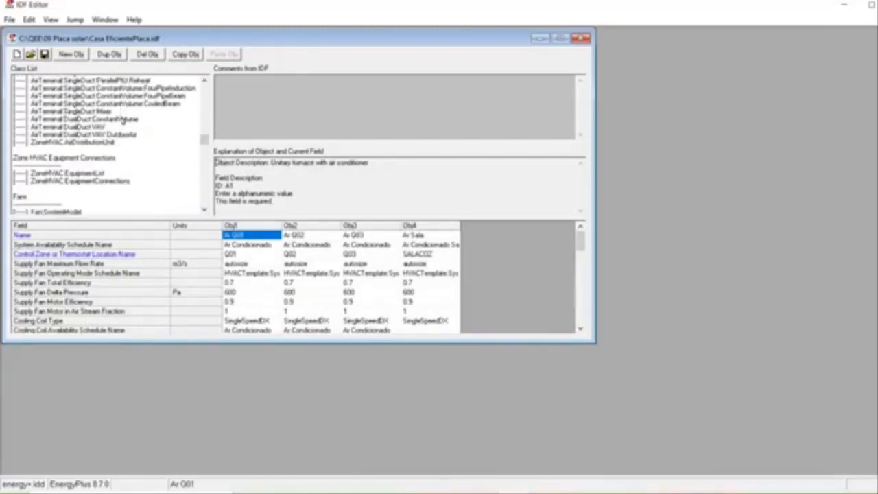
{"action": "scroll", "coordinate": [122, 118], "scroll_direction": "down", "scroll_amount": 15}
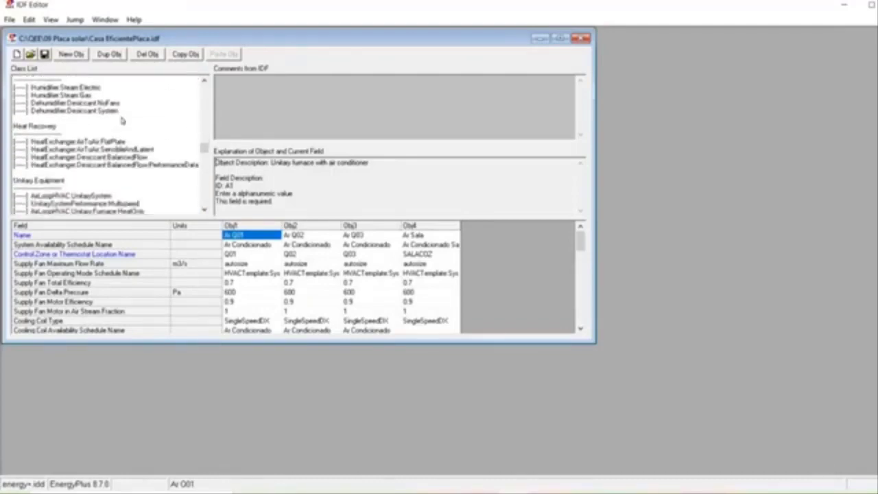
{"action": "scroll", "coordinate": [122, 120], "scroll_direction": "down", "scroll_amount": 15}
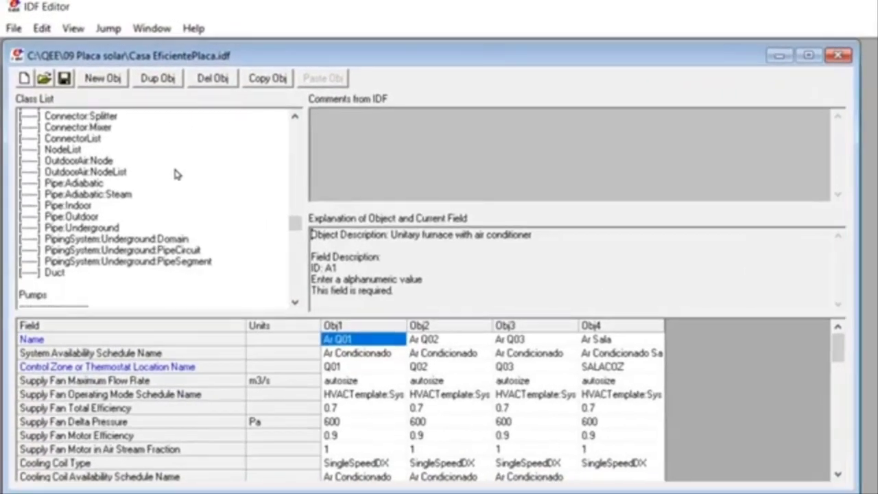
{"action": "scroll", "coordinate": [177, 176], "scroll_direction": "down", "scroll_amount": 15}
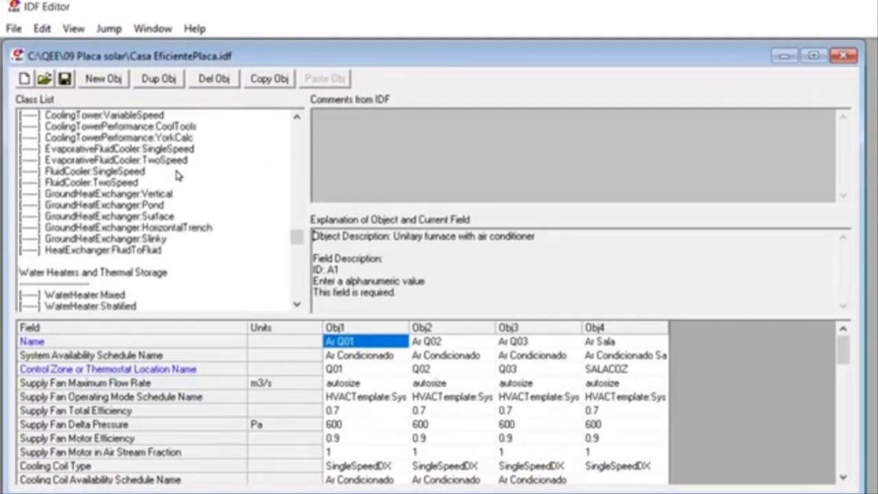
{"action": "scroll", "coordinate": [177, 176], "scroll_direction": "down", "scroll_amount": 15}
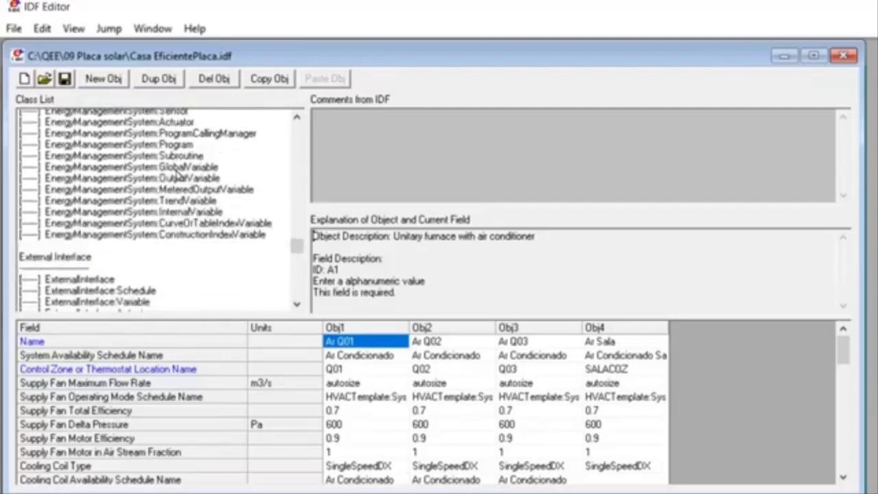
{"action": "scroll", "coordinate": [177, 177], "scroll_direction": "down", "scroll_amount": 12}
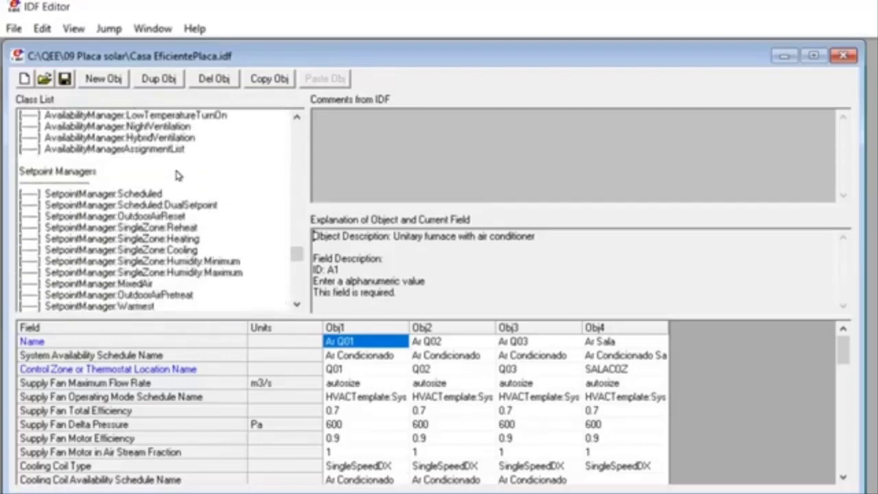
{"action": "scroll", "coordinate": [177, 176], "scroll_direction": "down", "scroll_amount": 15}
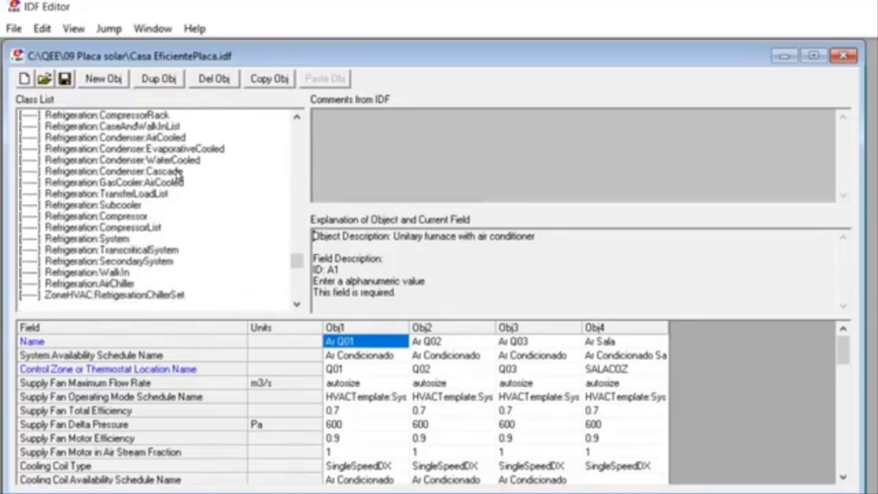
{"action": "scroll", "coordinate": [177, 177], "scroll_direction": "down", "scroll_amount": 9}
{"action": "scroll", "coordinate": [97, 160], "scroll_direction": "up", "scroll_amount": 5}
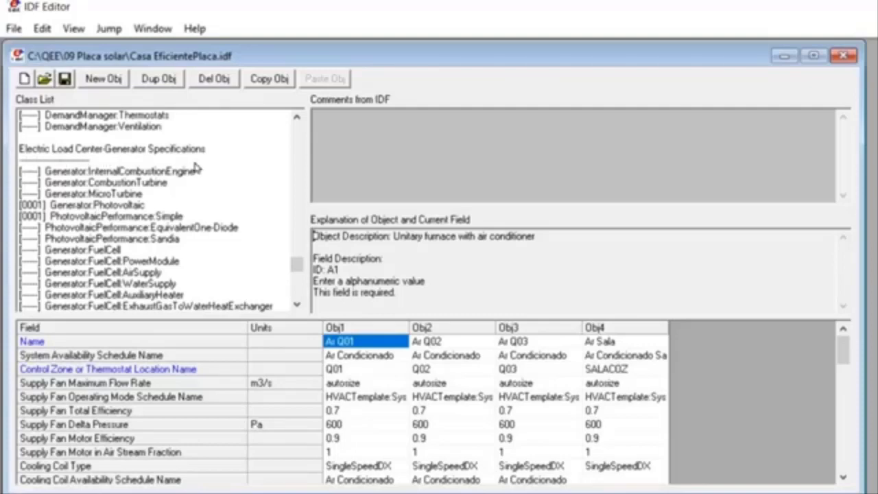
{"action": "left_click", "coordinate": [62, 196]}
{"action": "left_click", "coordinate": [65, 205]}
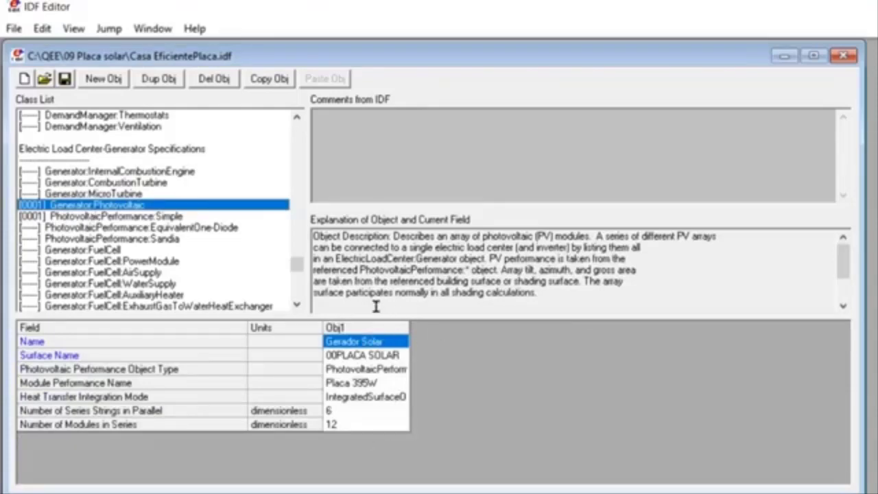
Add a new Generator:Photovoltaic object and choose 00PLACA SOLAR as the surface name of the Gerador Solar object
{"action": "left_click", "coordinate": [103, 79]}
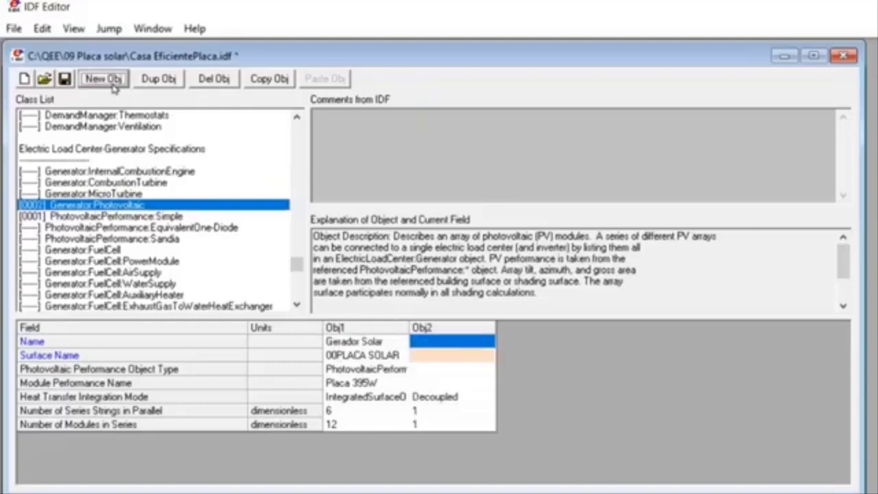
{"action": "left_click", "coordinate": [457, 353]}
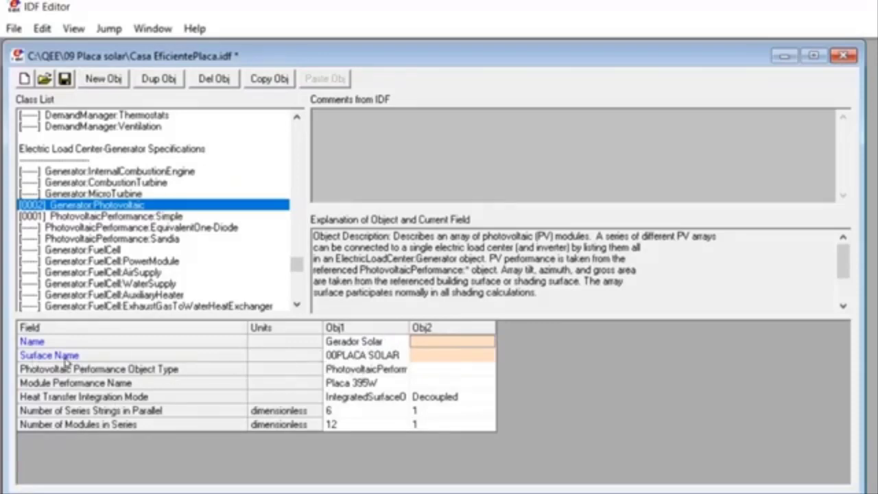
{"action": "left_click", "coordinate": [364, 355]}
{"action": "left_click", "coordinate": [401, 356]}
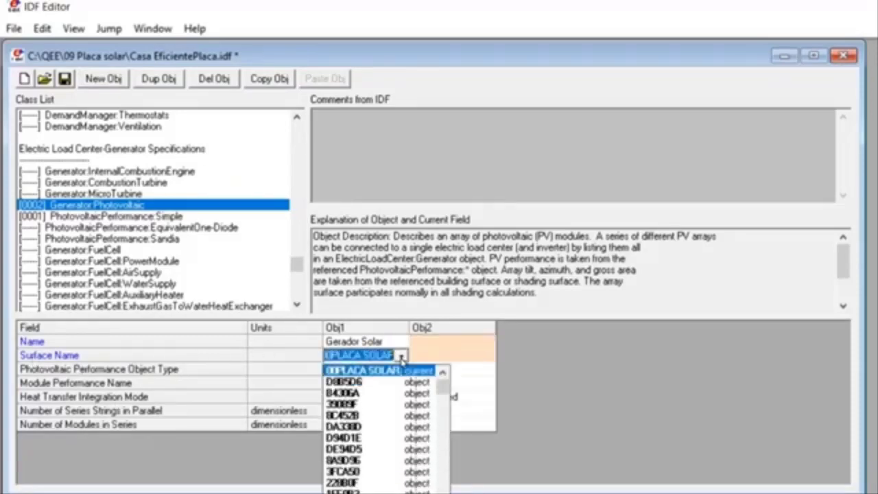
{"action": "left_click", "coordinate": [370, 370]}
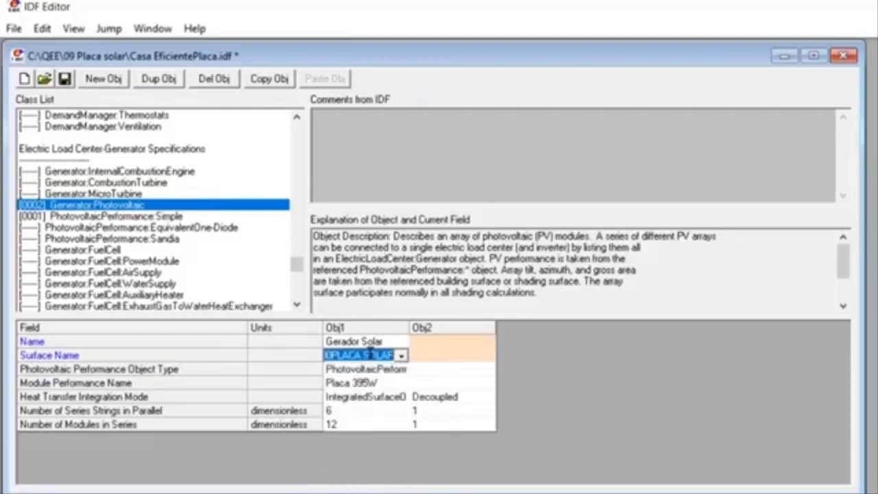
Widen the Gerador Solar object's column until its field values fit in full
{"action": "left_click", "coordinate": [407, 330]}
{"action": "left_click_drag", "start_coordinate": [408, 328], "coordinate": [450, 331]}
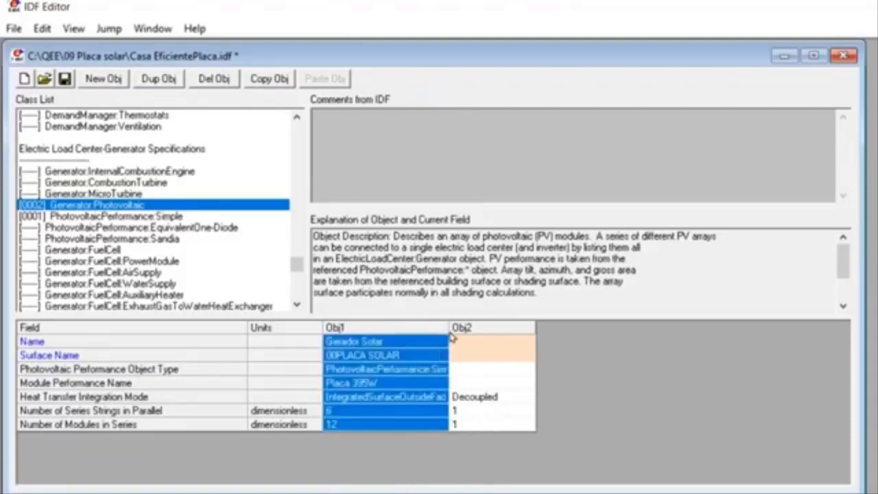
{"action": "left_click_drag", "start_coordinate": [514, 329], "coordinate": [520, 330]}
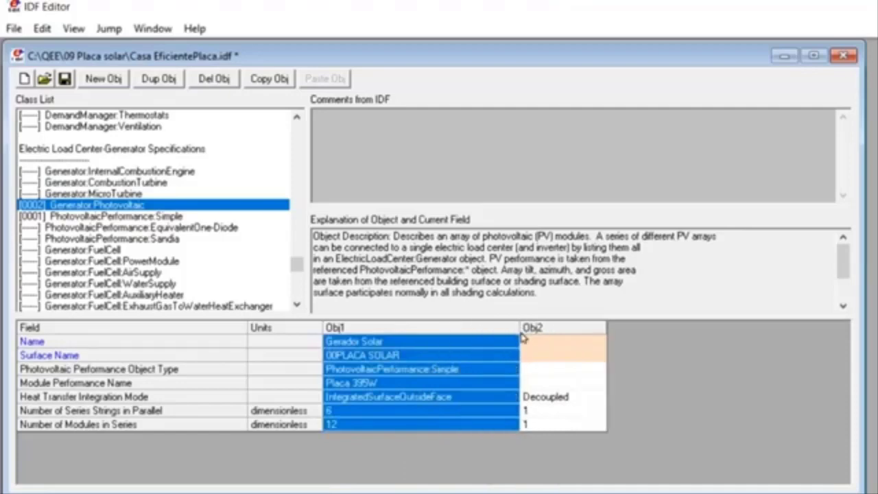
Choose PhotovoltaicPerformance:Simple as the photovoltaic performance object type of the Gerador Solar object
{"action": "left_click", "coordinate": [580, 383]}
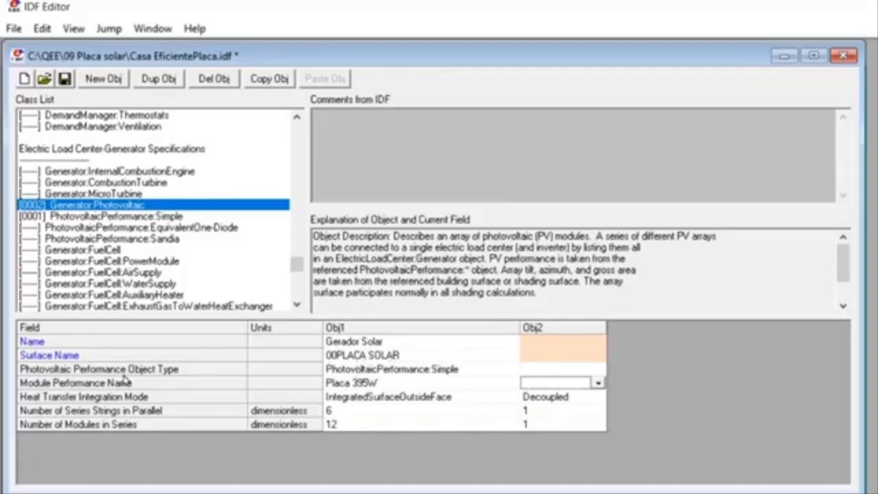
{"action": "left_click", "coordinate": [419, 374]}
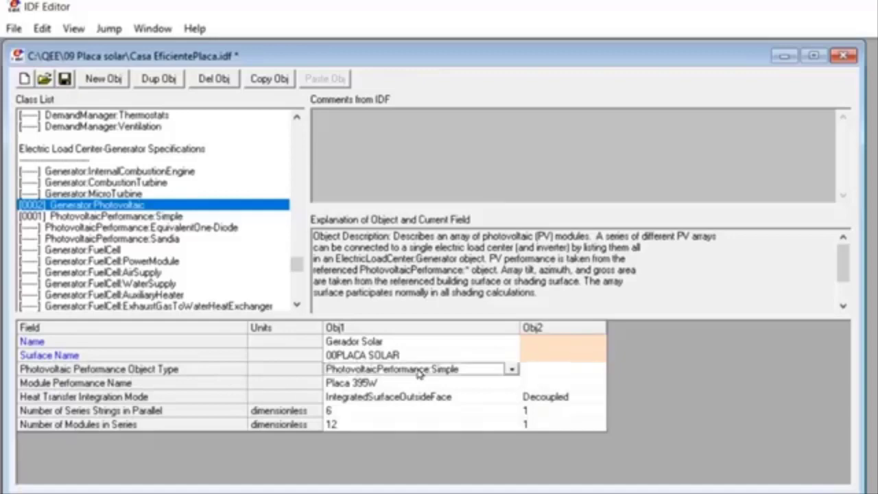
{"action": "left_click", "coordinate": [512, 370]}
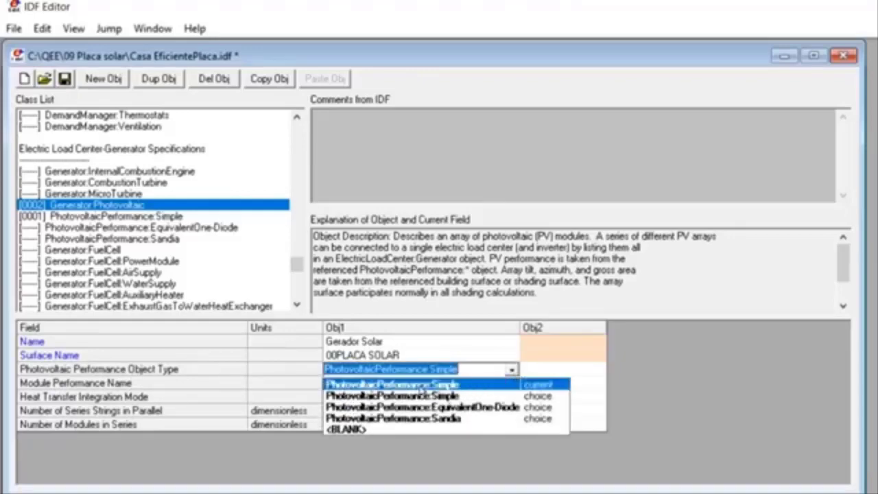
{"action": "left_click", "coordinate": [453, 396]}
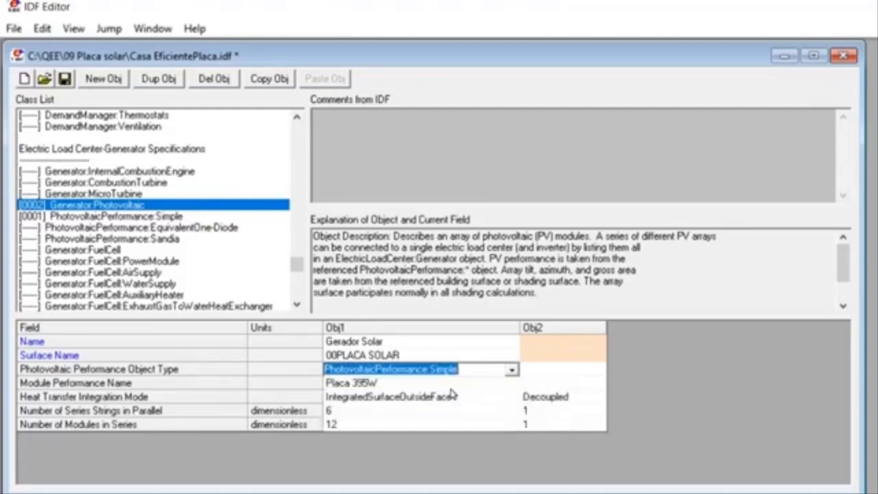
Inspect the module performance name assigned to the Gerador Solar object
{"action": "left_click", "coordinate": [105, 387]}
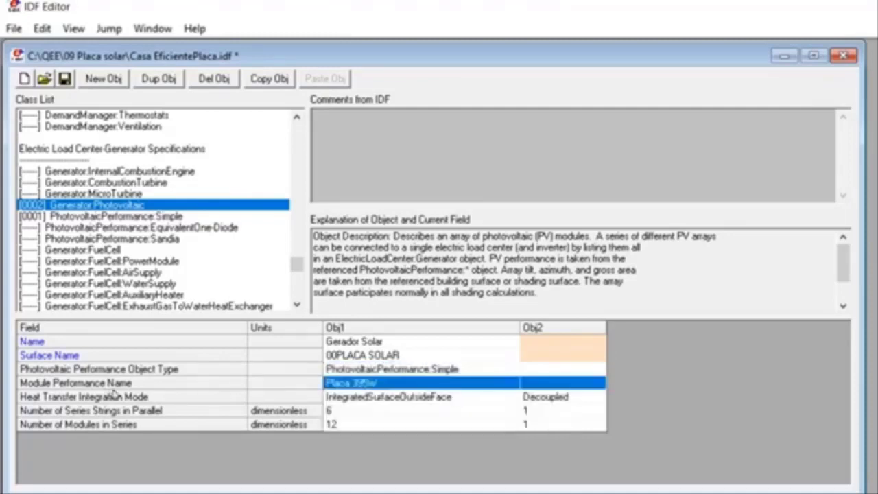
{"action": "left_click", "coordinate": [43, 385]}
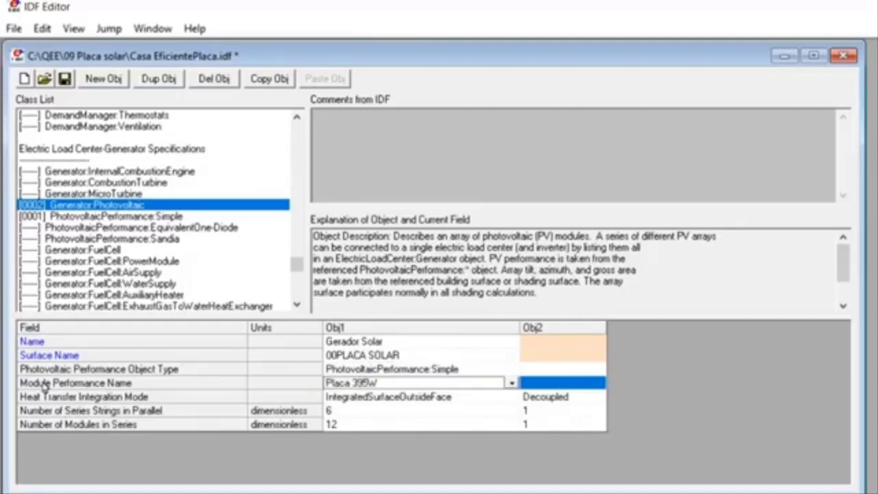
{"action": "left_click", "coordinate": [400, 386]}
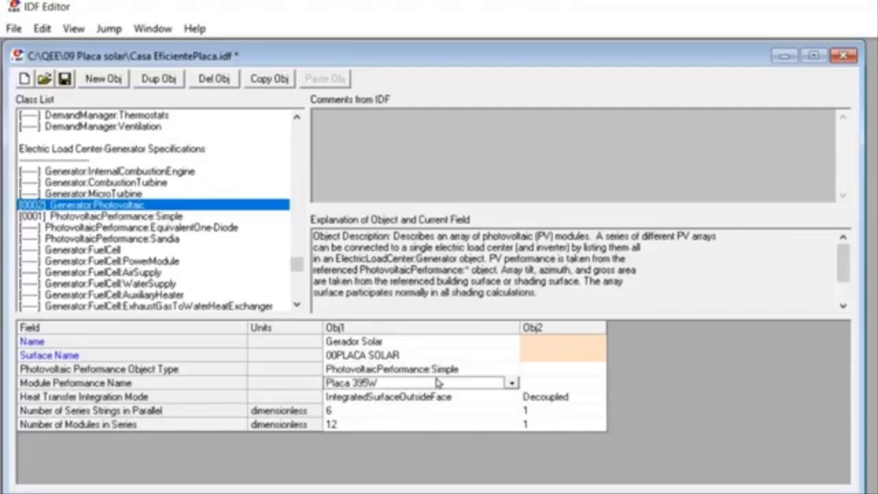
Delete the empty second Generator:Photovoltaic object and widen the Gerador Solar column until its values fit in full
{"action": "left_click", "coordinate": [559, 328]}
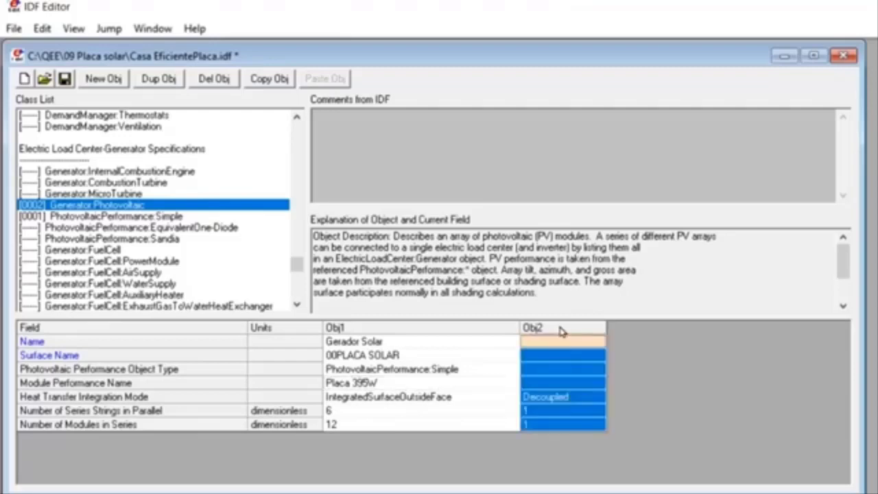
{"action": "left_click", "coordinate": [206, 78]}
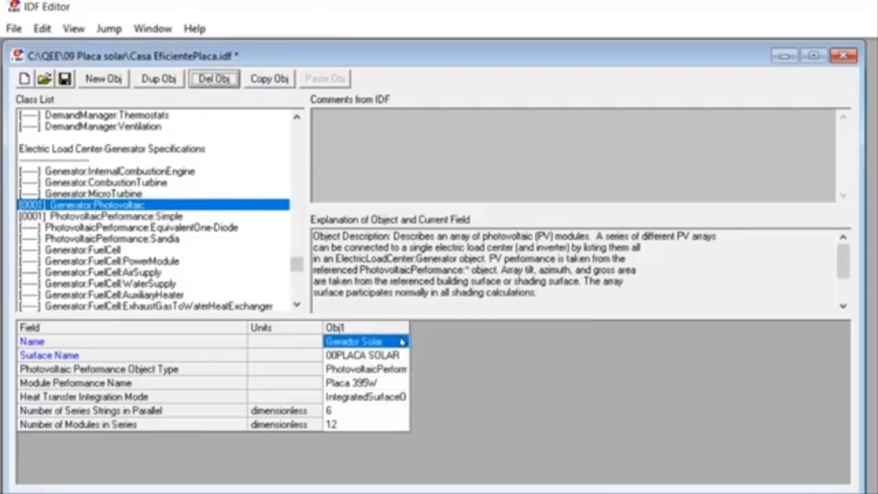
{"action": "left_click_drag", "start_coordinate": [409, 327], "coordinate": [556, 328]}
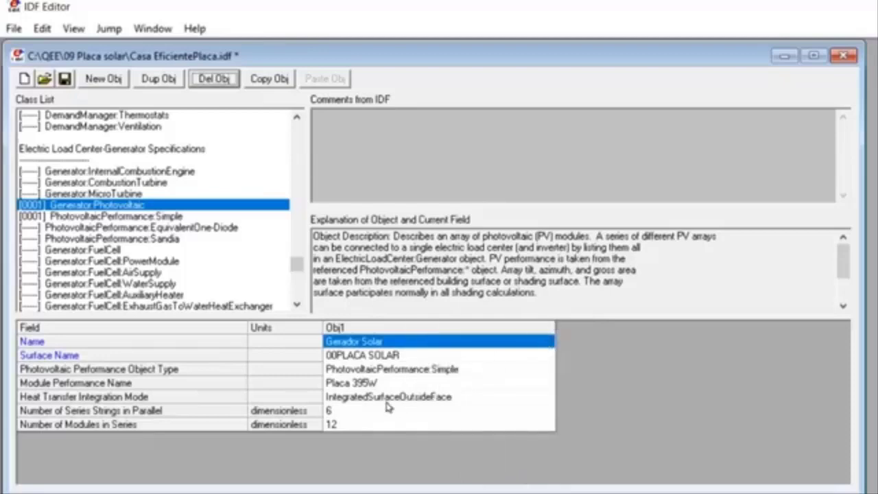
Choose IntegratedSurfaceOutsideFace as the heat transfer integration mode of the Gerador Solar object
{"action": "left_click", "coordinate": [458, 397]}
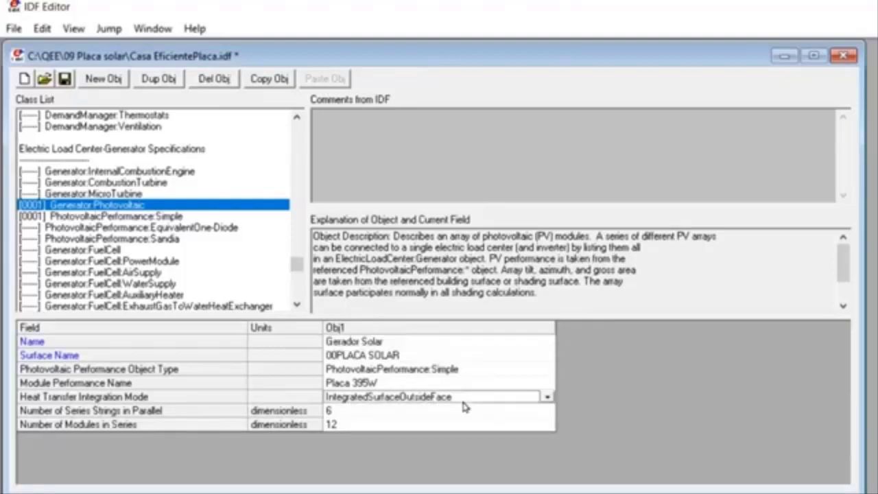
{"action": "left_click", "coordinate": [547, 396]}
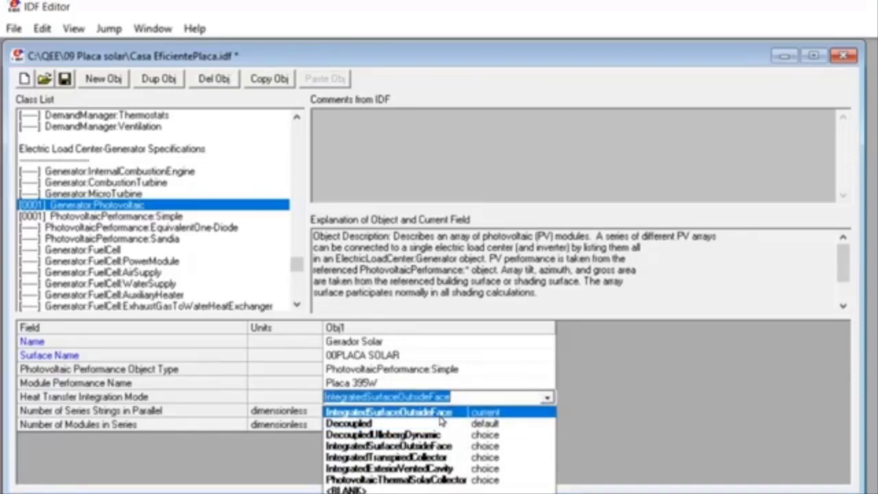
{"action": "left_click", "coordinate": [447, 453]}
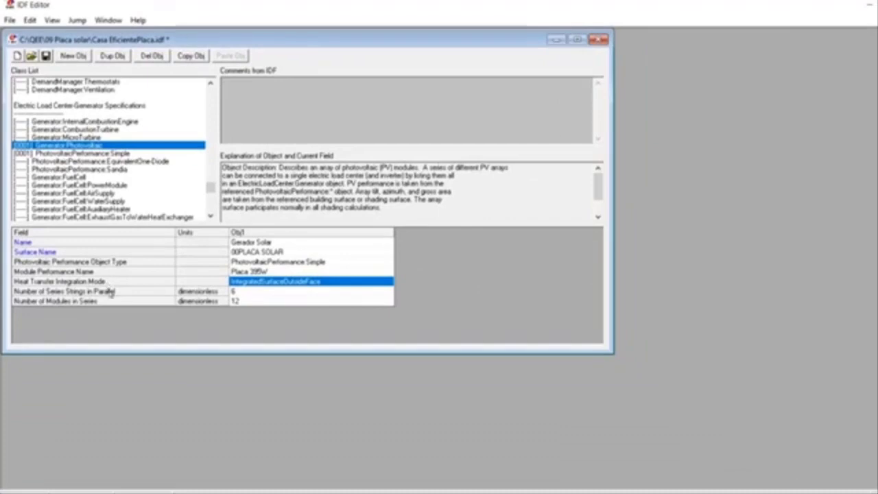
Switch to the browser and view the front photo of the 395W Ulica solar panel on its product page
{"action": "left_click", "coordinate": [317, 493]}
{"action": "scroll", "coordinate": [401, 330], "scroll_direction": "up", "scroll_amount": 9}
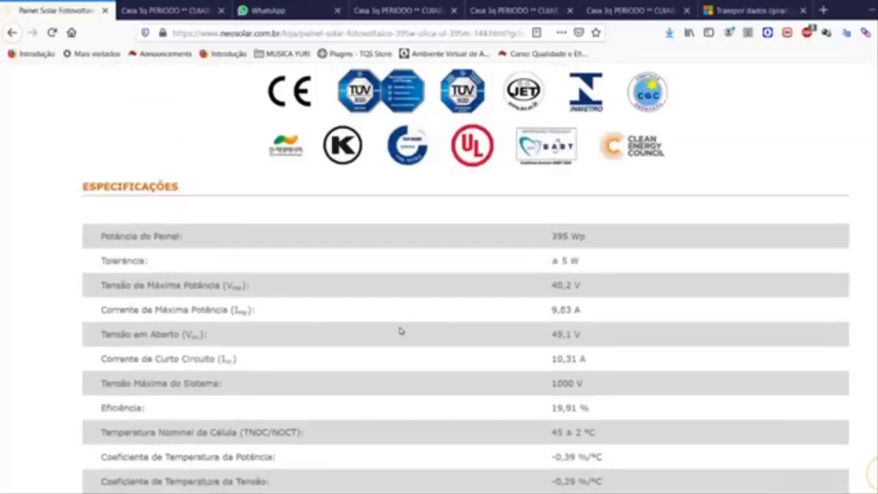
{"action": "scroll", "coordinate": [400, 331], "scroll_direction": "up", "scroll_amount": 15}
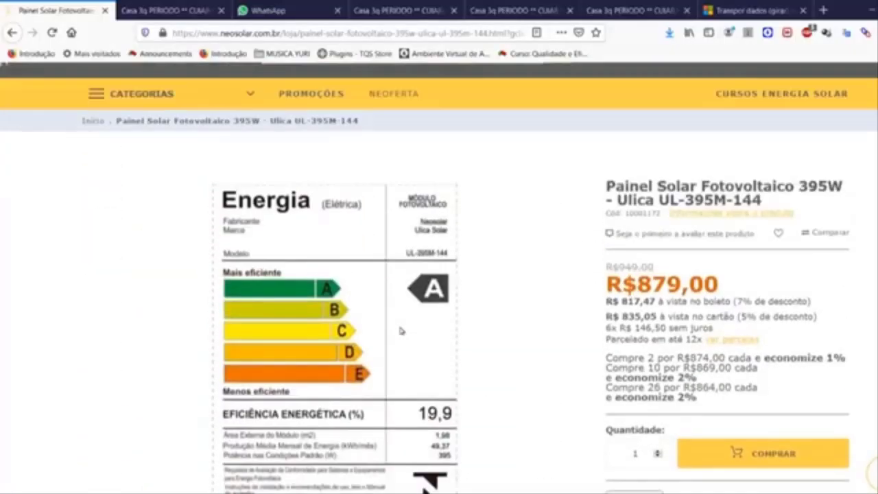
{"action": "scroll", "coordinate": [377, 322], "scroll_direction": "down", "scroll_amount": 3}
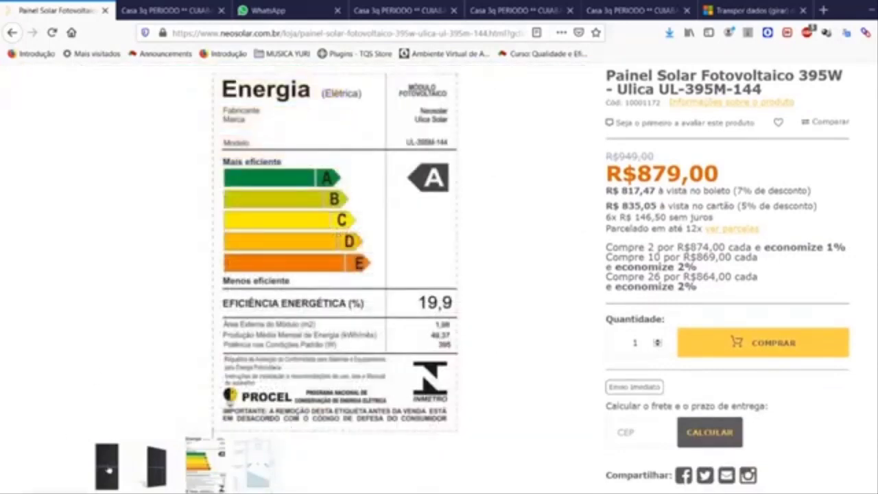
{"action": "left_click", "coordinate": [109, 470]}
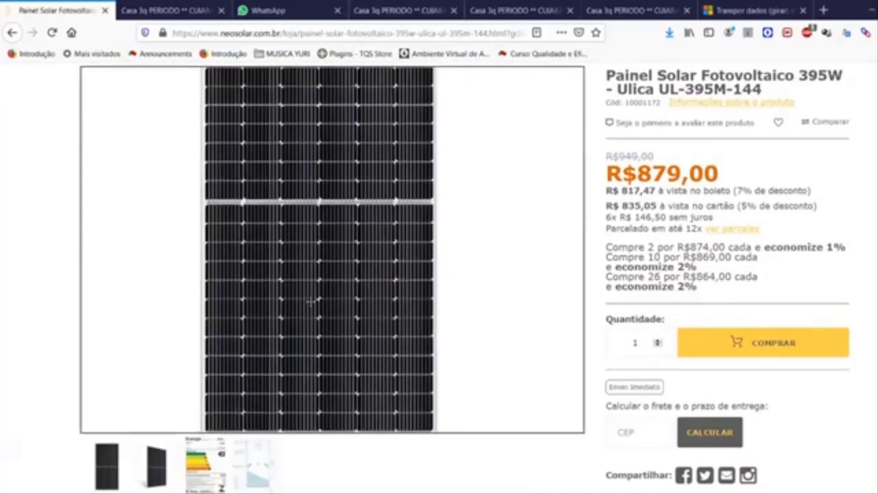
Examine the panel's specification table for the number and arrangement of its cells
{"action": "scroll", "coordinate": [237, 405], "scroll_direction": "down", "scroll_amount": 15}
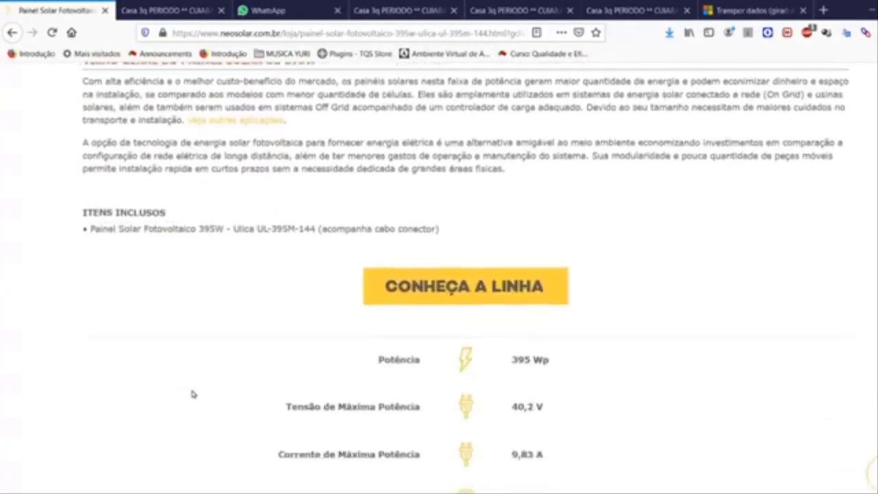
{"action": "scroll", "coordinate": [193, 404], "scroll_direction": "down", "scroll_amount": 8}
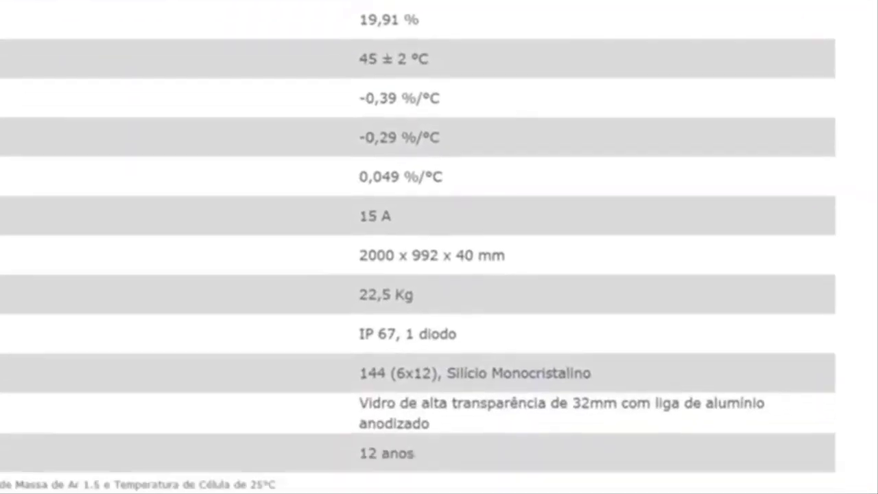
{"action": "left_click_drag", "start_coordinate": [119, 489], "coordinate": [315, 487]}
{"action": "left_click_drag", "start_coordinate": [250, 469], "coordinate": [272, 472]}
{"action": "left_click_drag", "start_coordinate": [276, 333], "coordinate": [265, 371]}
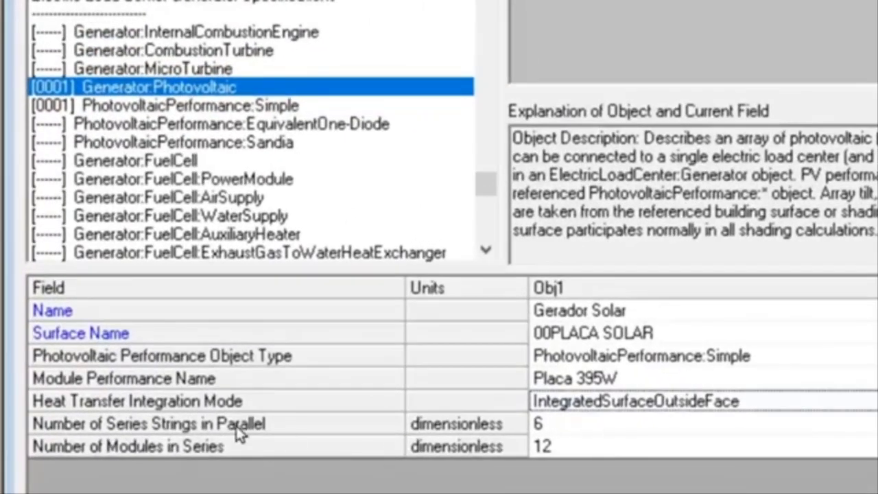
Check the Gerador Solar object's series string count and the active cell area fraction of the Placa 395W PhotovoltaicPerformance:Simple object
{"action": "left_click", "coordinate": [536, 426]}
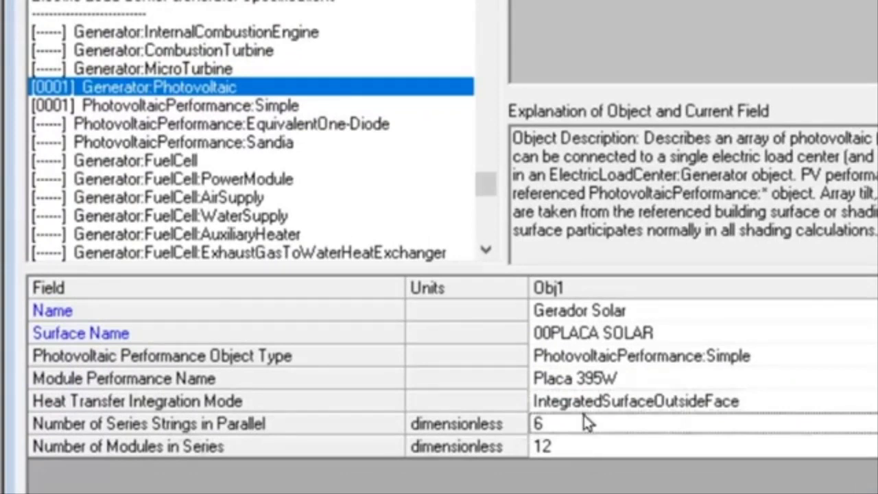
{"action": "left_click", "coordinate": [265, 107]}
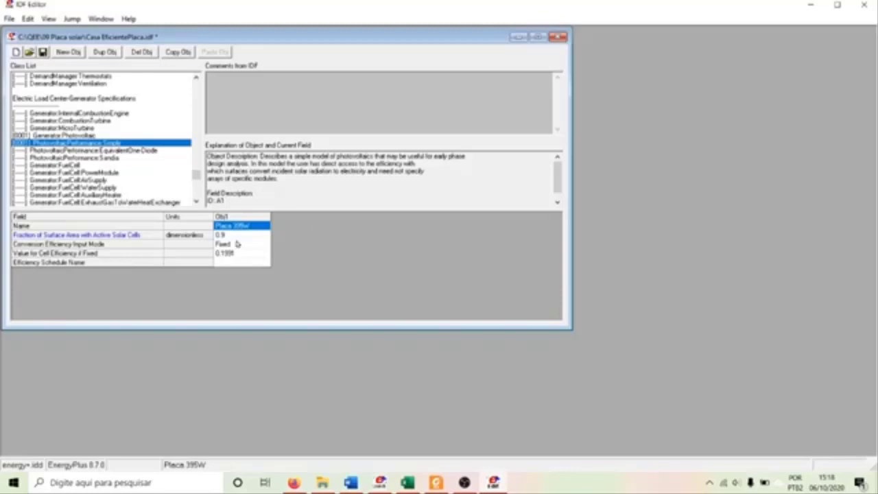
{"action": "key", "text": "Down"}
Compare the Placa 395W object's active area and cell efficiency fields with the panel's product page in the browser
{"action": "left_click", "coordinate": [293, 483]}
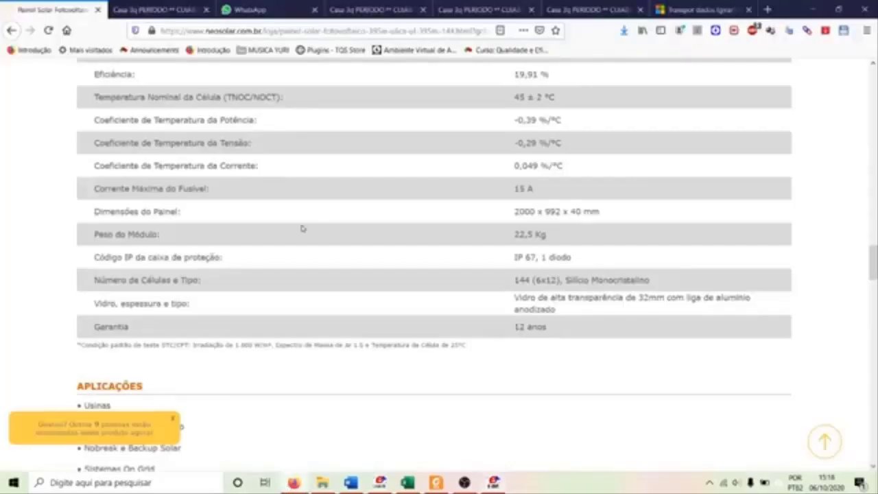
{"action": "scroll", "coordinate": [324, 210], "scroll_direction": "up", "scroll_amount": 9}
{"action": "scroll", "coordinate": [325, 210], "scroll_direction": "up", "scroll_amount": 15}
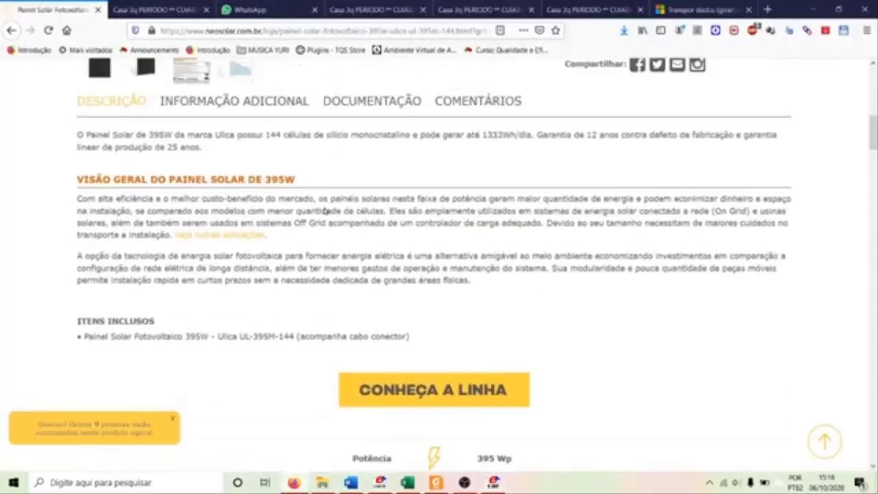
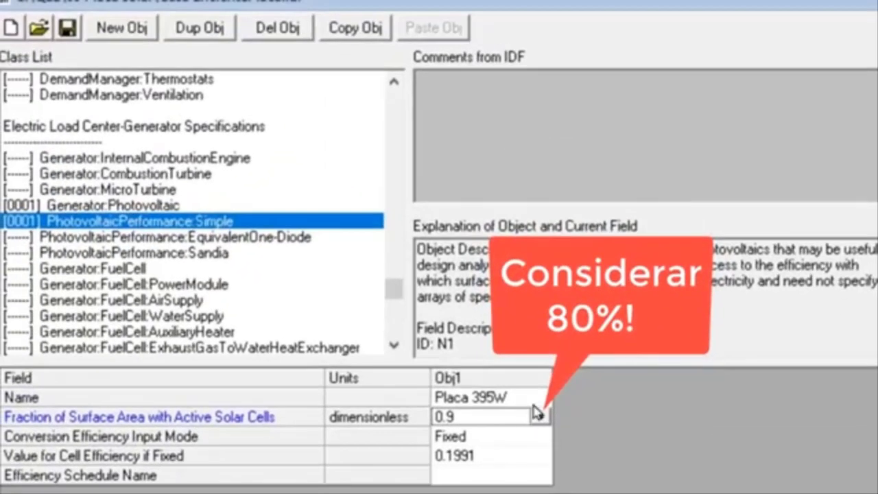
{"action": "left_click", "coordinate": [533, 395]}
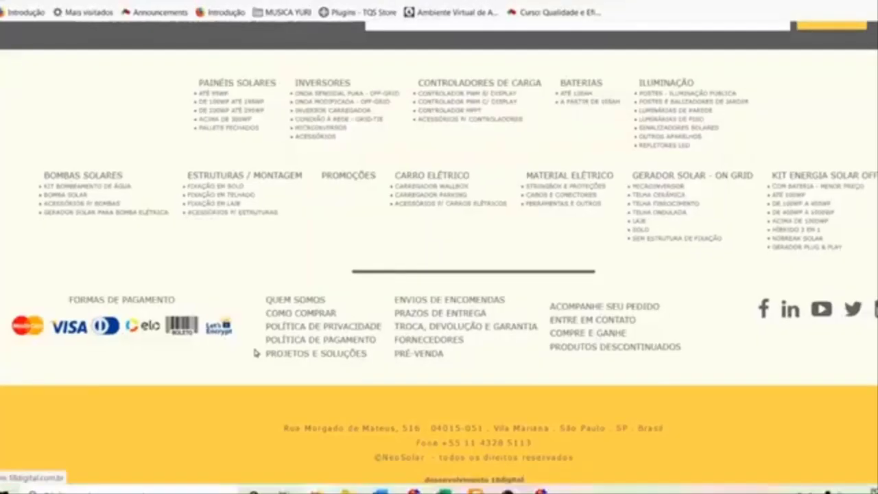
{"action": "scroll", "coordinate": [254, 353], "scroll_direction": "up", "scroll_amount": 20}
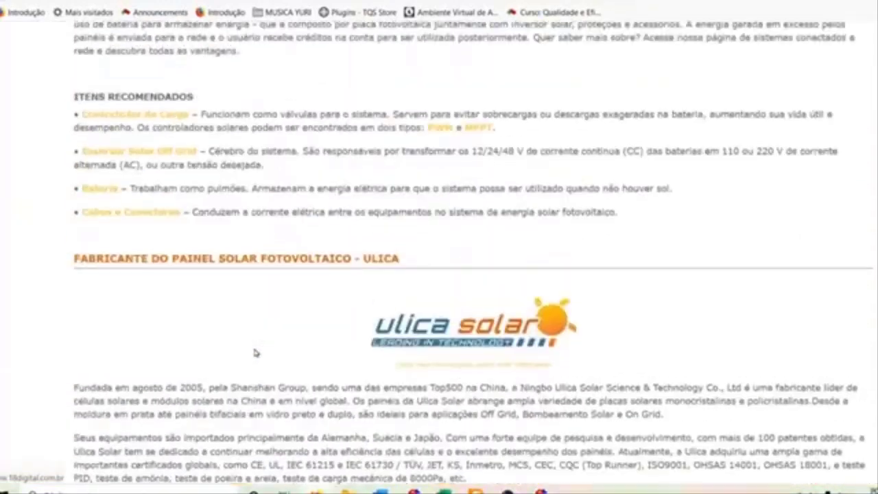
{"action": "scroll", "coordinate": [254, 353], "scroll_direction": "up", "scroll_amount": 10}
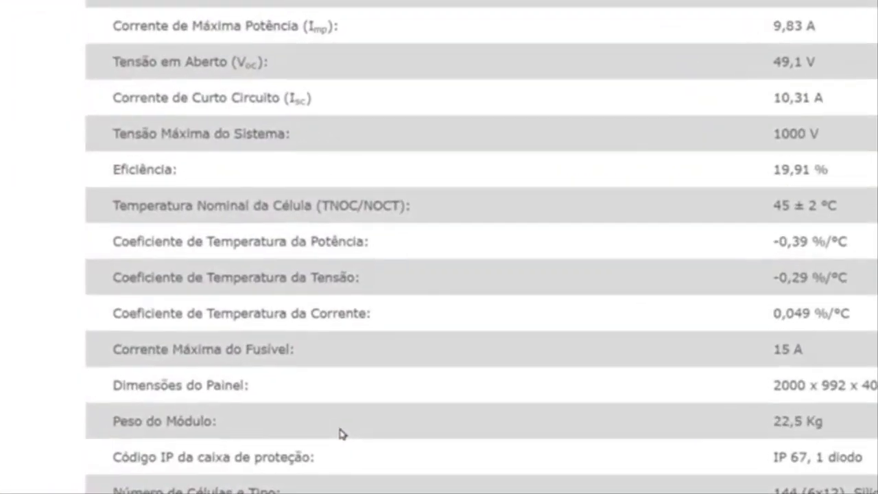
{"action": "scroll", "coordinate": [323, 415], "scroll_direction": "up", "scroll_amount": 2}
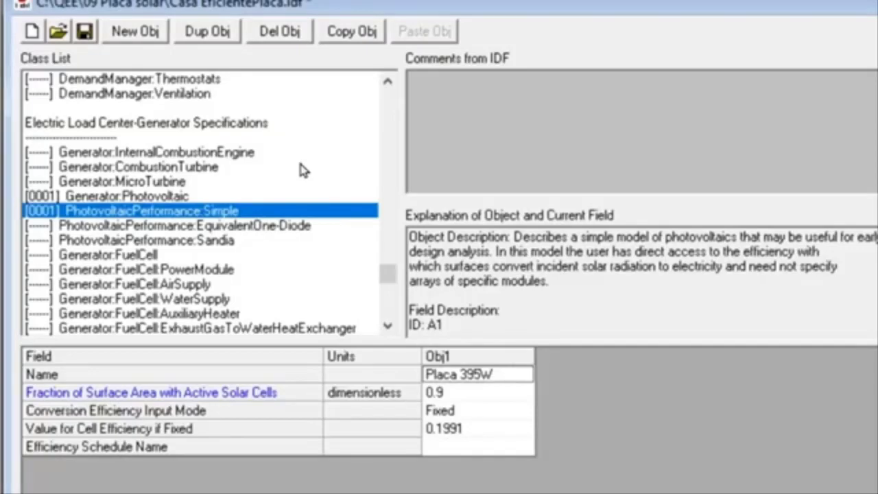
Open the Pv List object of the ElectricLoadCenter:Generators class and widen its column until the values fit in full
{"action": "scroll", "coordinate": [304, 171], "scroll_direction": "down", "scroll_amount": 4}
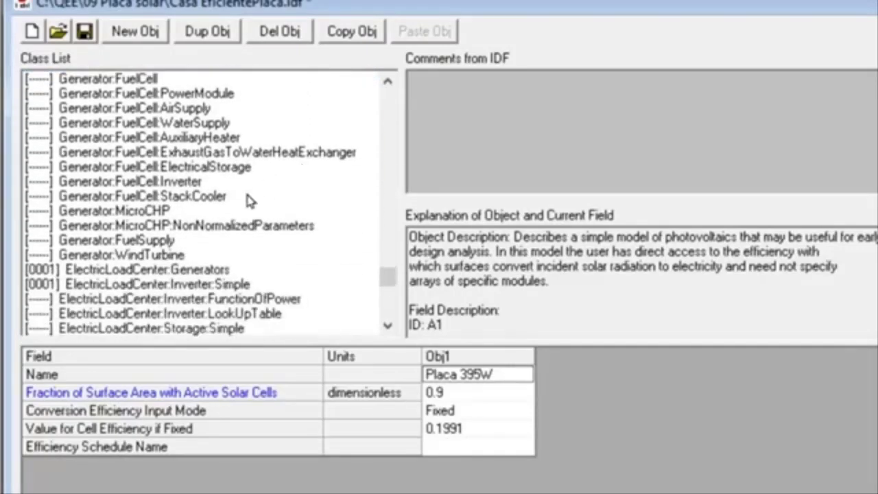
{"action": "left_click", "coordinate": [208, 271]}
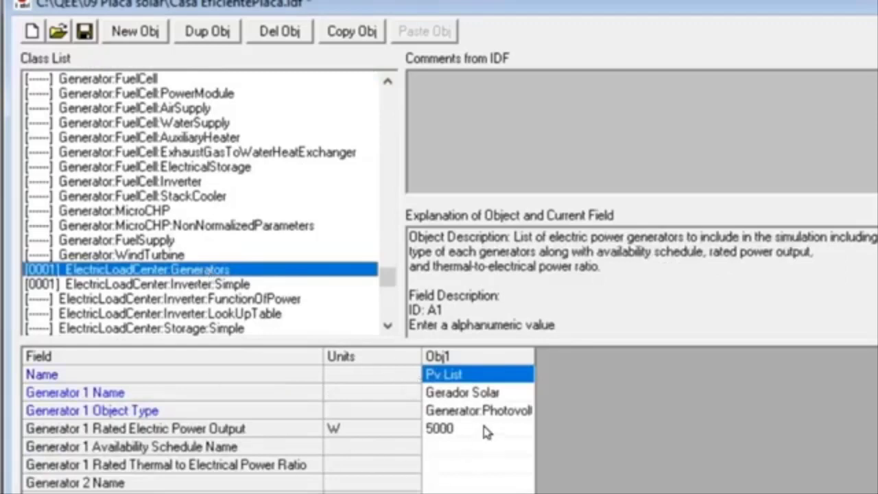
{"action": "left_click_drag", "start_coordinate": [533, 353], "coordinate": [786, 352]}
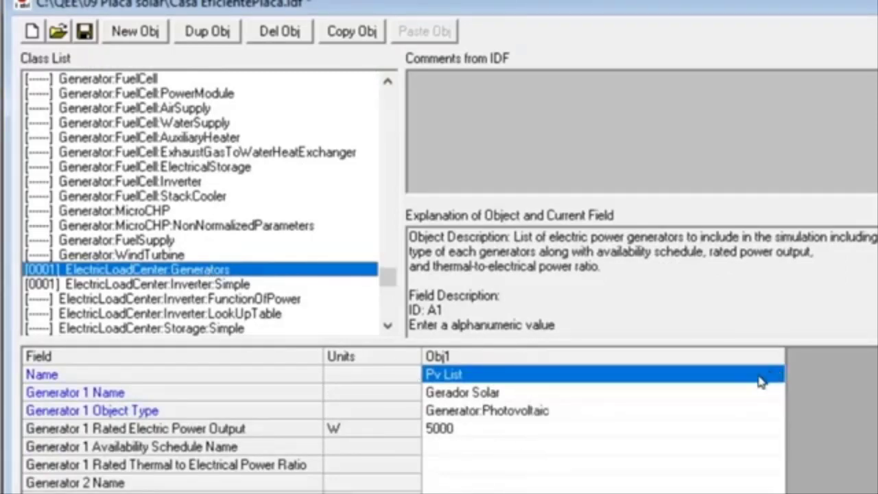
{"action": "left_click", "coordinate": [487, 375]}
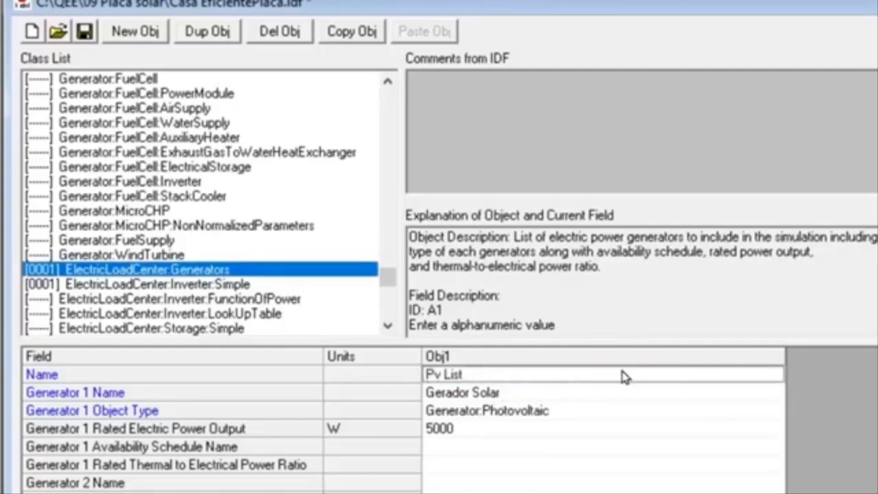
Check the options offered for the Pv List object's generator 1 name and generator 1 object type
{"action": "left_click", "coordinate": [569, 397]}
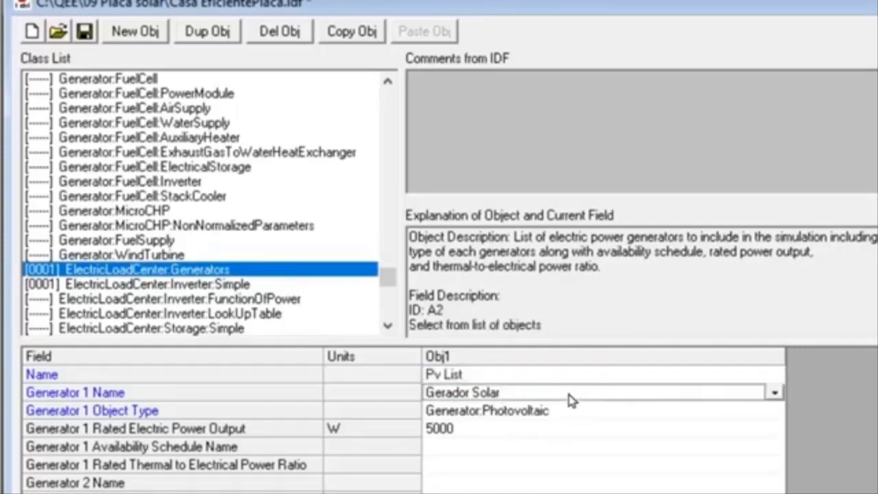
{"action": "left_click", "coordinate": [775, 394]}
{"action": "left_click", "coordinate": [776, 397]}
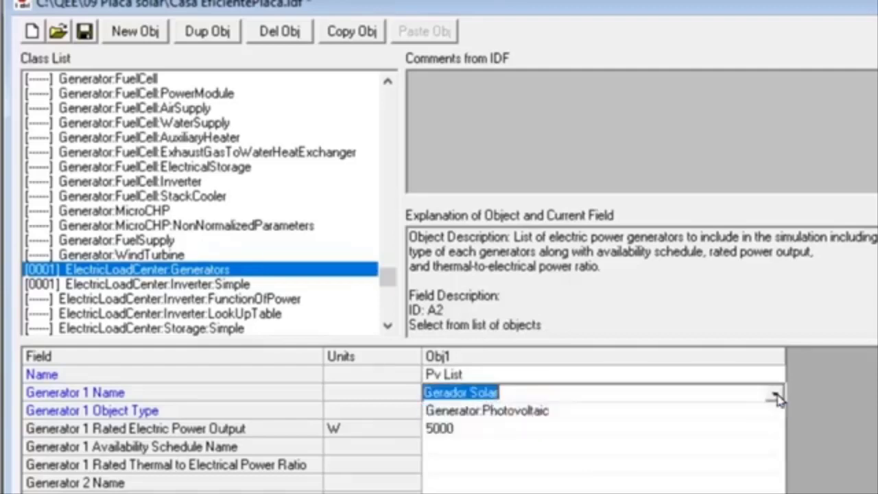
{"action": "left_click", "coordinate": [557, 415]}
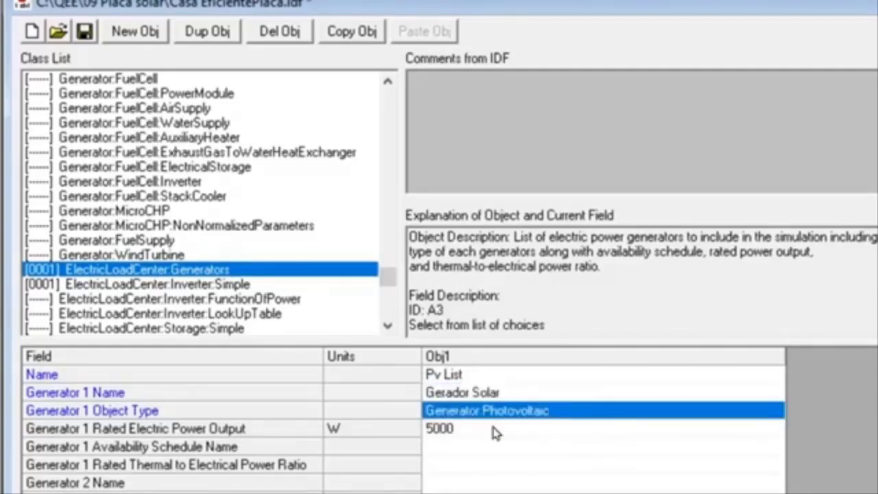
{"action": "left_click", "coordinate": [775, 413]}
{"action": "left_click", "coordinate": [775, 413]}
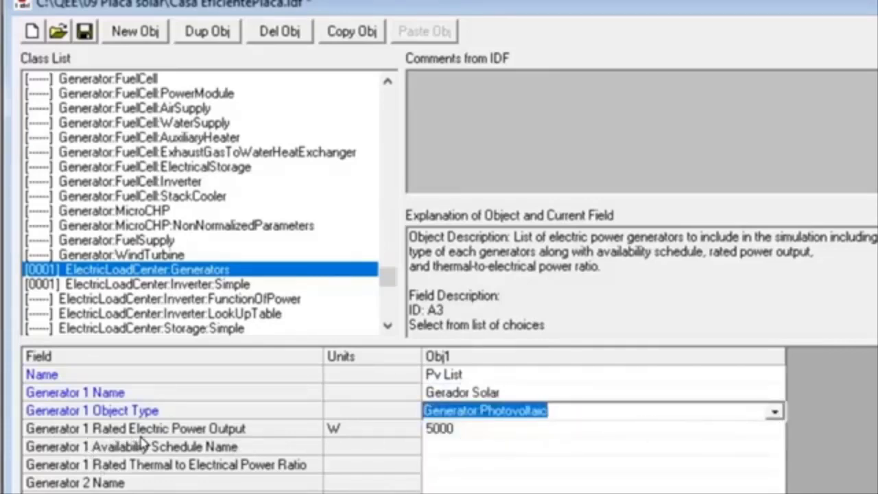
Check the Pv List's generator 1 rated electric power output against the inverter power calculated in the Casa Eficiente Excel sheet
{"action": "left_click", "coordinate": [477, 432]}
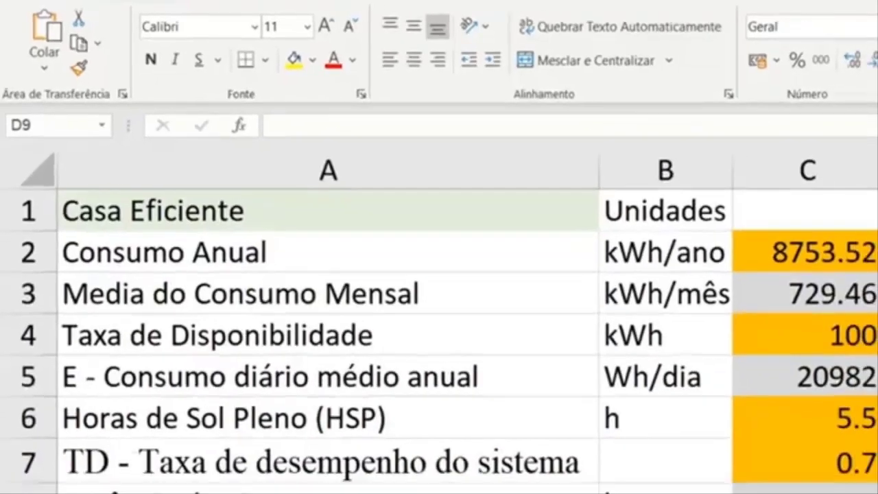
{"action": "scroll", "coordinate": [471, 414], "scroll_direction": "down", "scroll_amount": 4}
{"action": "scroll", "coordinate": [453, 398], "scroll_direction": "up", "scroll_amount": 4}
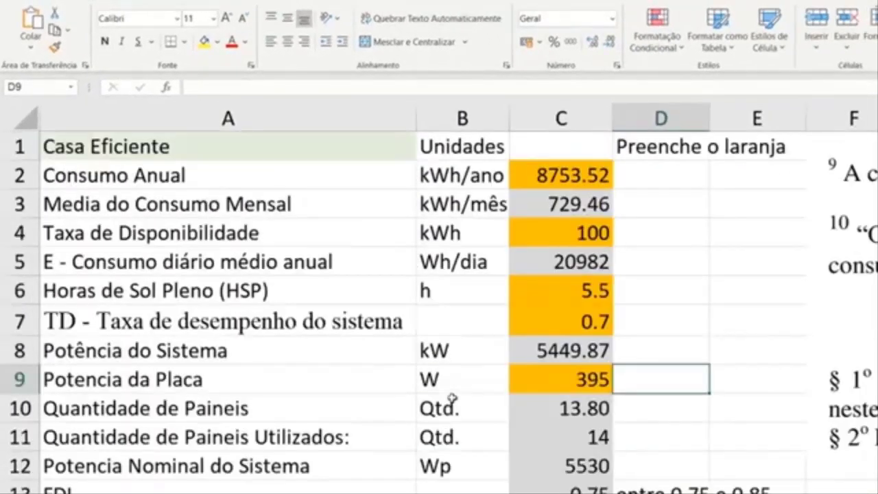
{"action": "scroll", "coordinate": [453, 398], "scroll_direction": "down", "scroll_amount": 1}
{"action": "left_click_drag", "start_coordinate": [604, 407], "coordinate": [614, 412]}
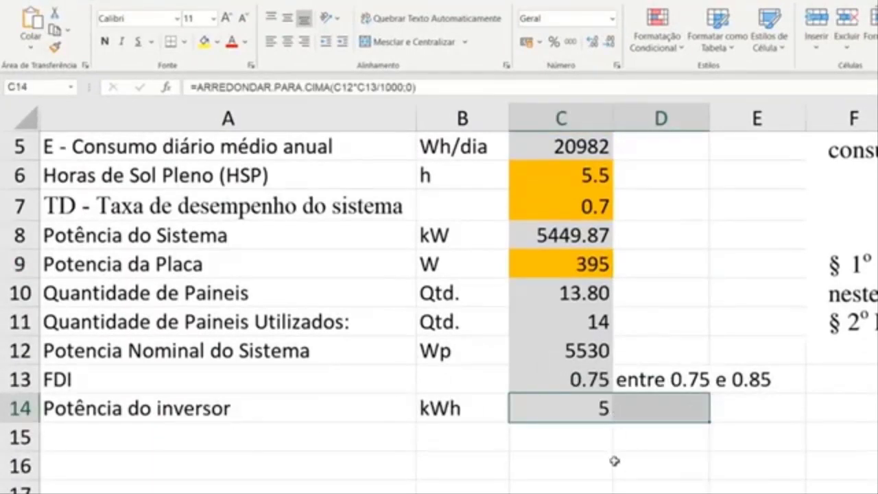
{"action": "left_click", "coordinate": [603, 416]}
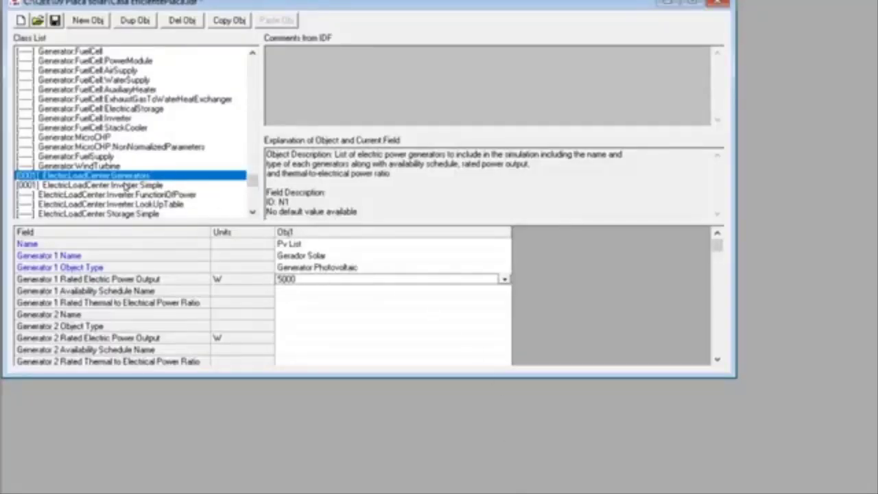
Open the ElectricLoadCenter:Inverter:Simple object, widen its column, and check its name, radiative fraction and efficiency alongside the Fronius Symo datasheet
{"action": "left_click", "coordinate": [124, 185]}
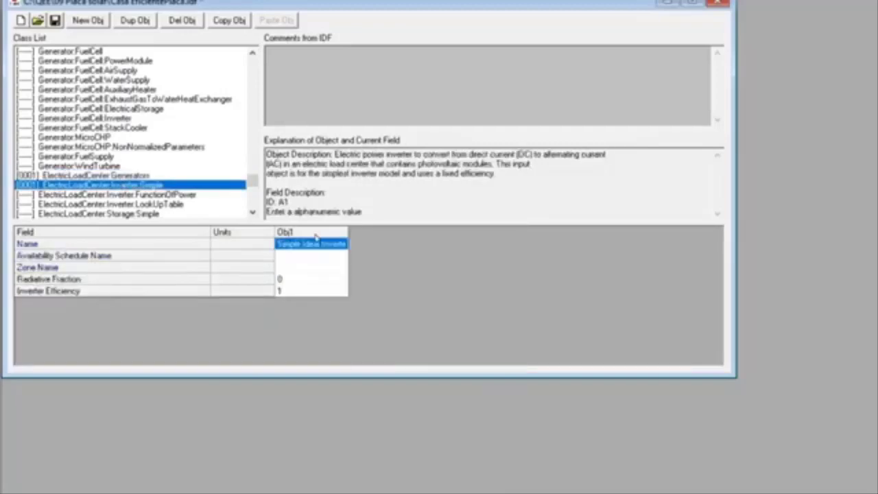
{"action": "left_click_drag", "start_coordinate": [347, 231], "coordinate": [406, 232]}
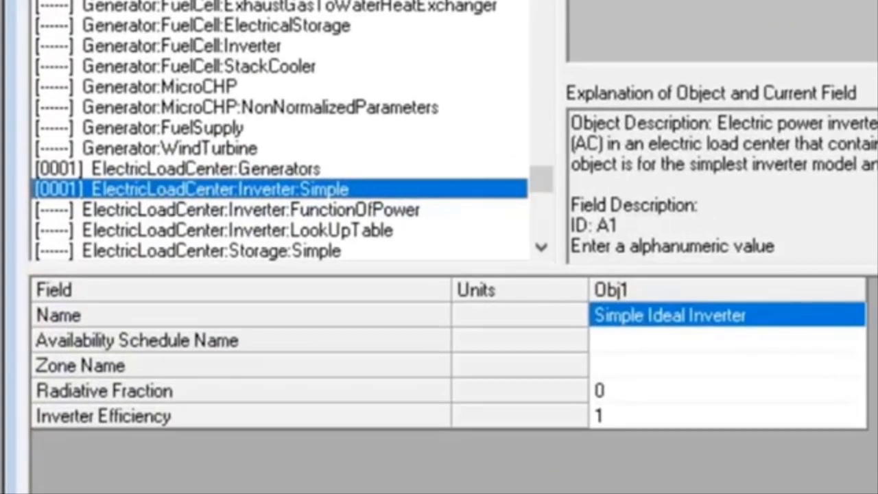
{"action": "left_click", "coordinate": [802, 317]}
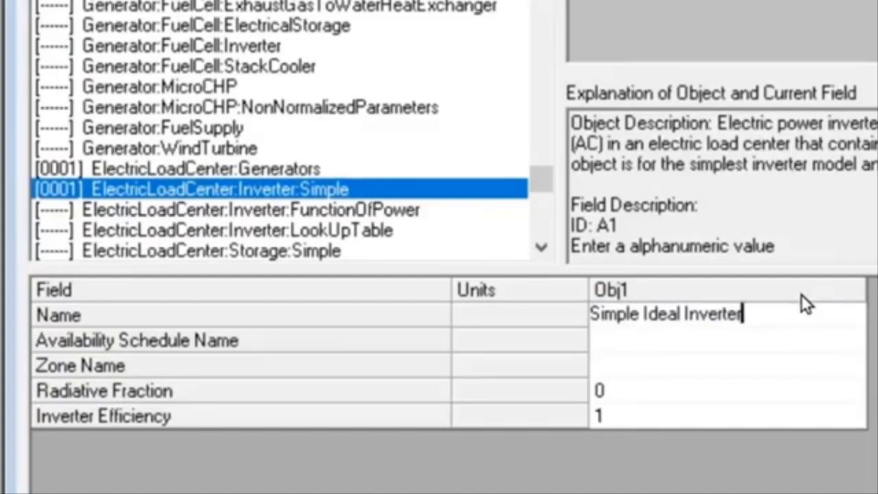
{"action": "left_click", "coordinate": [875, 364]}
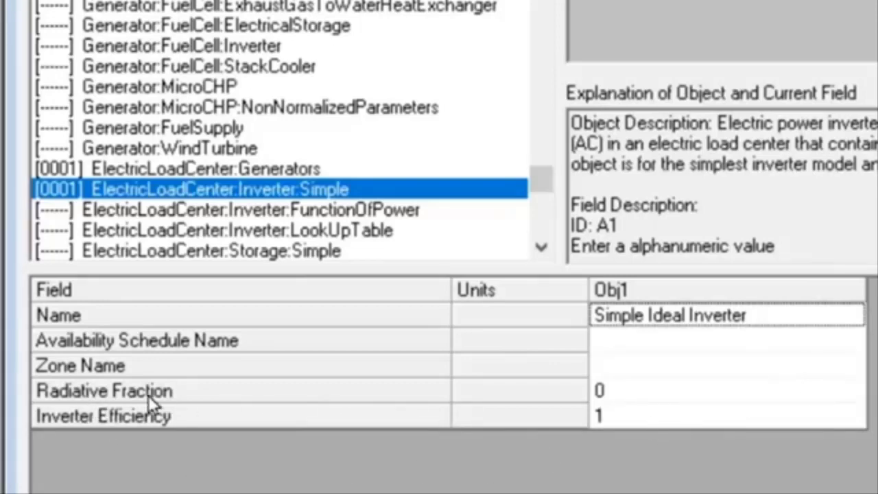
{"action": "left_click", "coordinate": [621, 399]}
{"action": "left_click", "coordinate": [610, 414]}
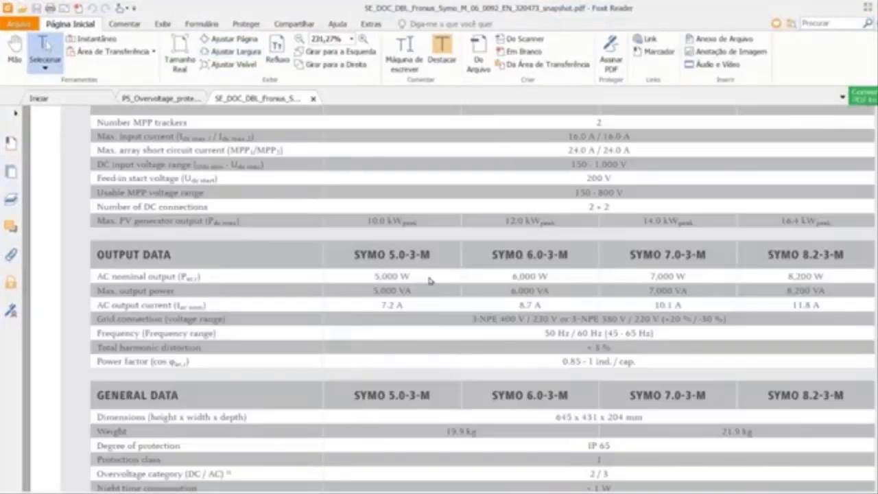
{"action": "scroll", "coordinate": [430, 280], "scroll_direction": "up", "scroll_amount": 2}
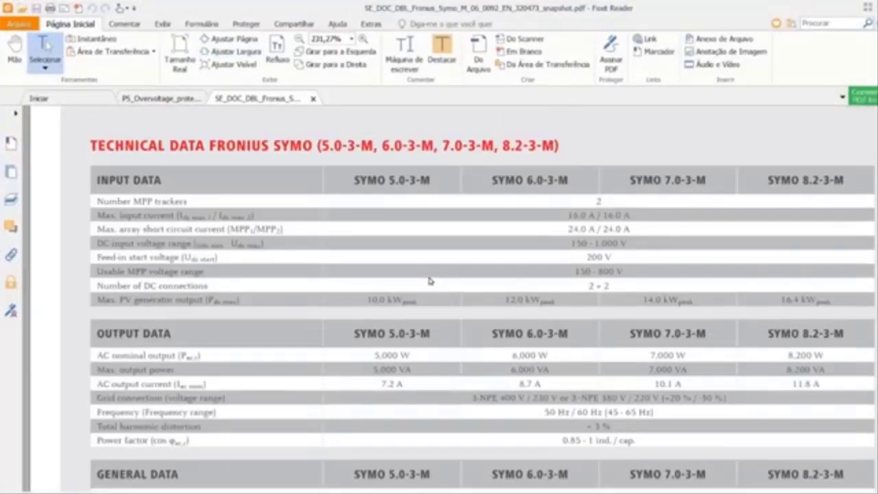
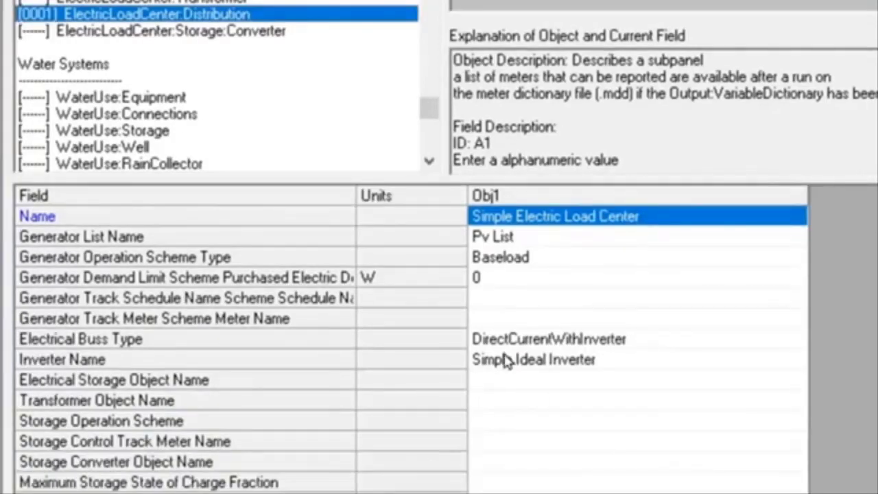
Choose Pv List as the Simple Electric Load Center's generator list name, and check its operation scheme type and demand limit
{"action": "left_click", "coordinate": [720, 218]}
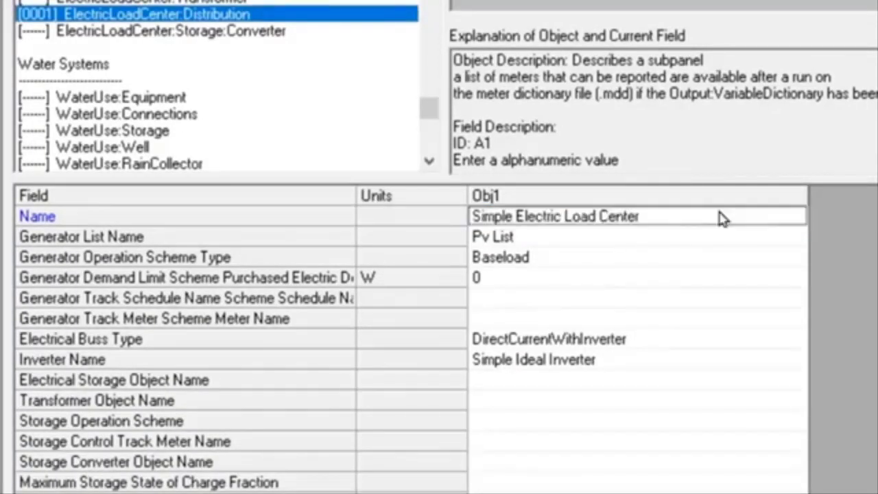
{"action": "left_click", "coordinate": [617, 243]}
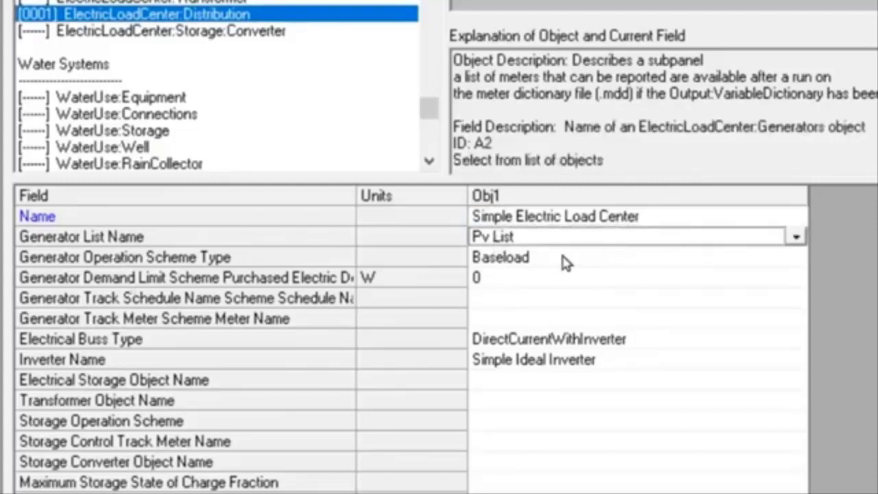
{"action": "left_click", "coordinate": [796, 236]}
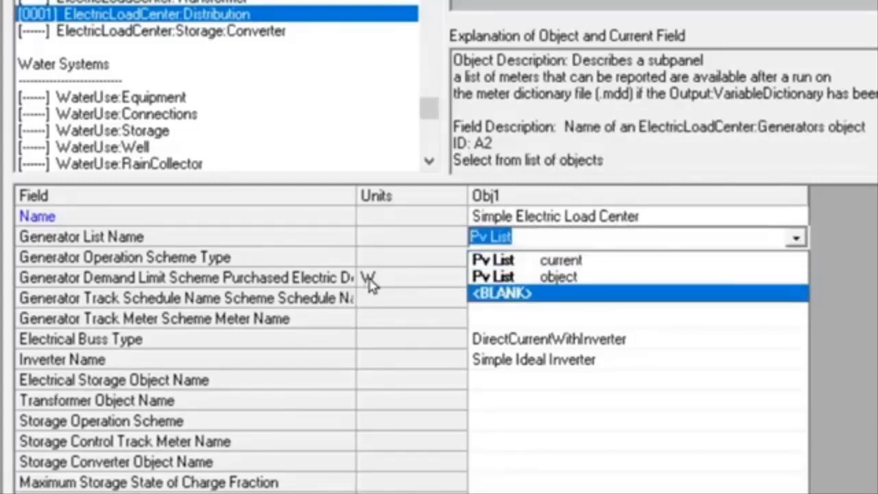
{"action": "left_click", "coordinate": [517, 261]}
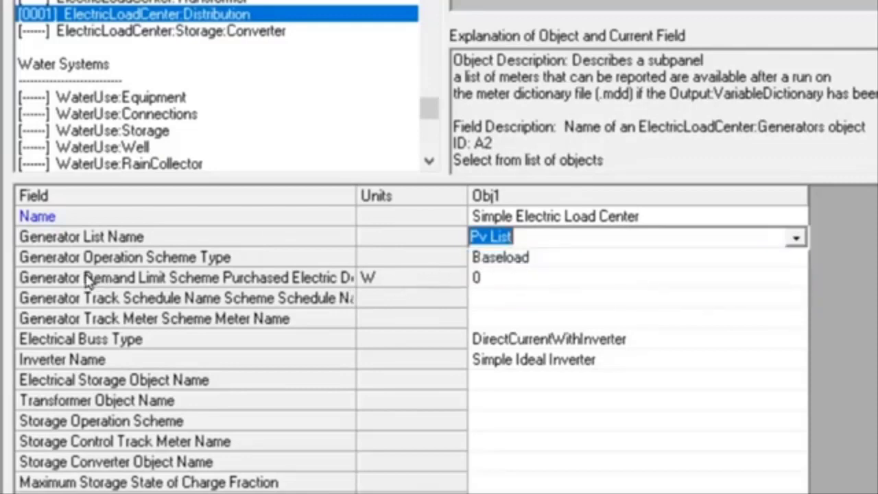
{"action": "left_click", "coordinate": [560, 264]}
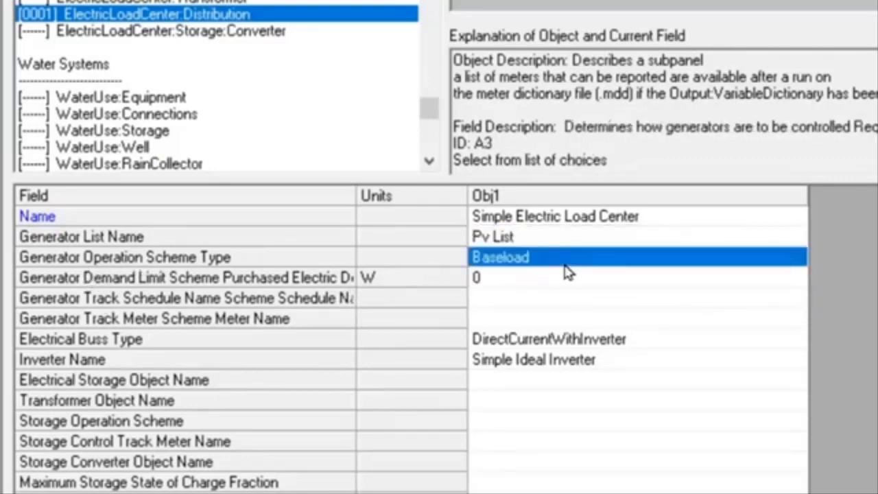
{"action": "left_click", "coordinate": [519, 284]}
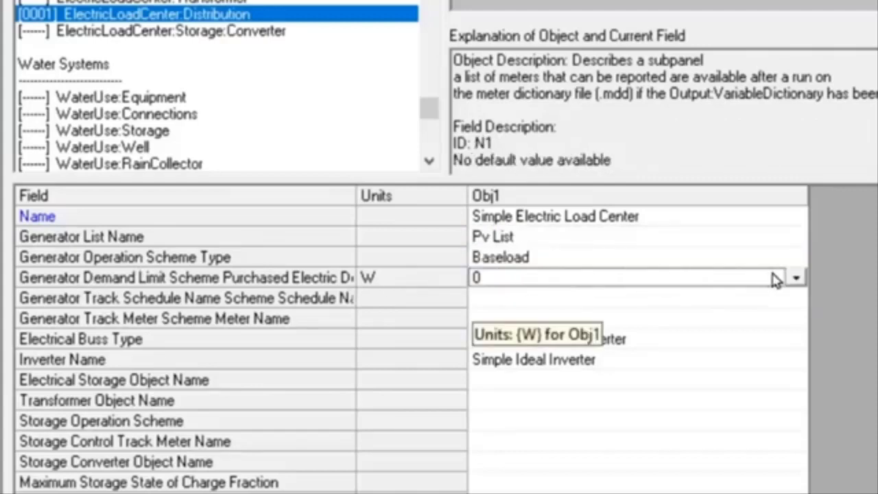
Choose DirectCurrentWithInverter as the Simple Electric Load Center's electrical buss type and check its inverter name
{"action": "left_click", "coordinate": [644, 340]}
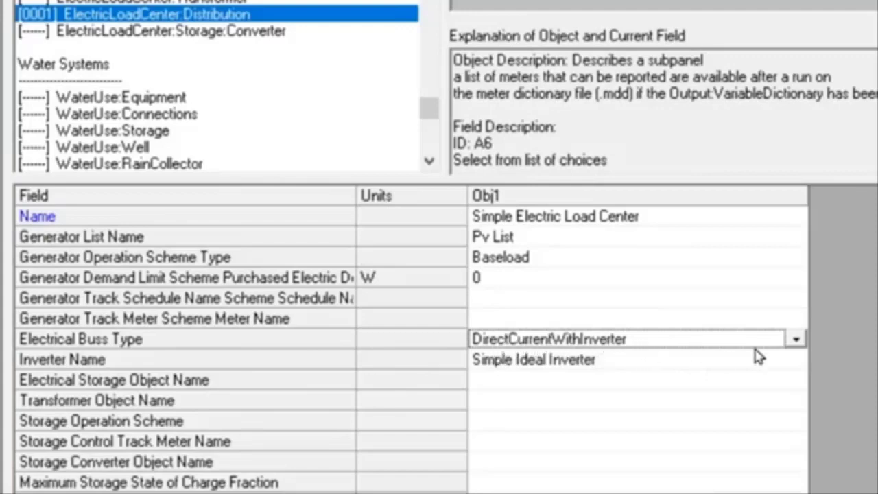
{"action": "left_click", "coordinate": [796, 341]}
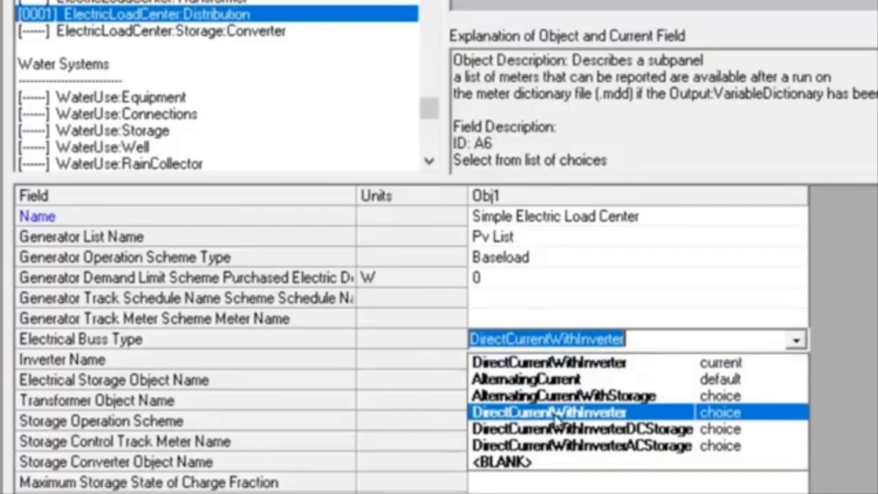
{"action": "left_click", "coordinate": [642, 415]}
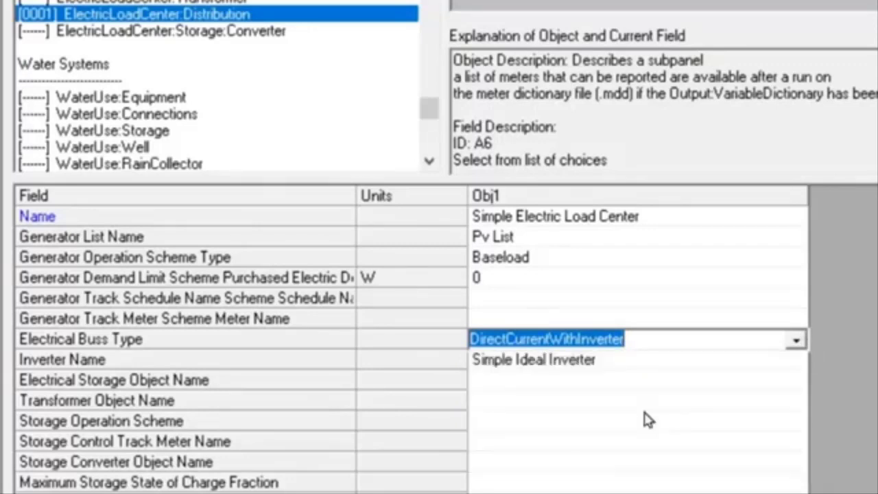
{"action": "left_click", "coordinate": [98, 362]}
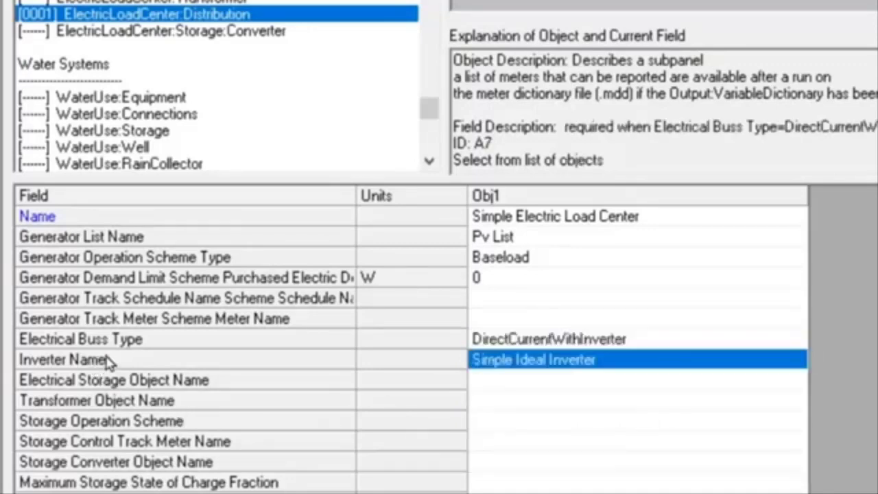
{"action": "left_click", "coordinate": [619, 361]}
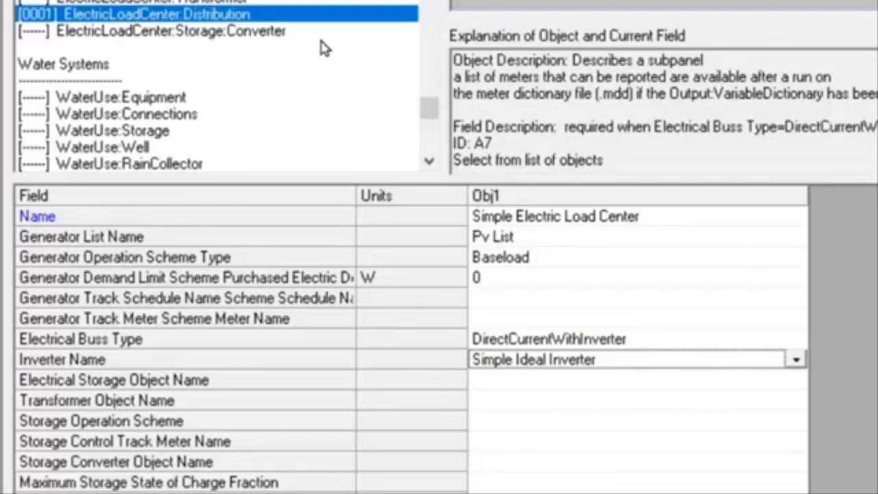
Limit the class list to classes that contain objects and open the Output:Table:SummaryReports class
{"action": "scroll", "coordinate": [320, 48], "scroll_direction": "down", "scroll_amount": 15}
{"action": "key", "text": "ctrl+l"}
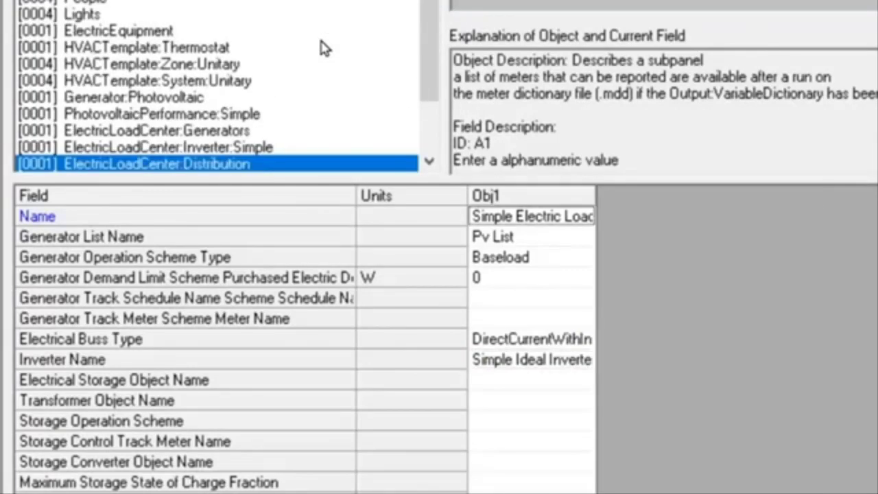
{"action": "scroll", "coordinate": [321, 40], "scroll_direction": "down", "scroll_amount": 3}
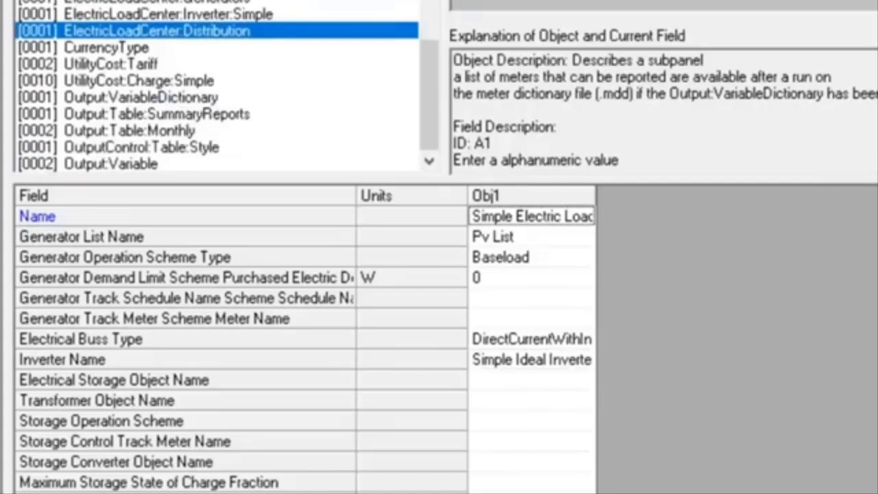
{"action": "left_click", "coordinate": [203, 118]}
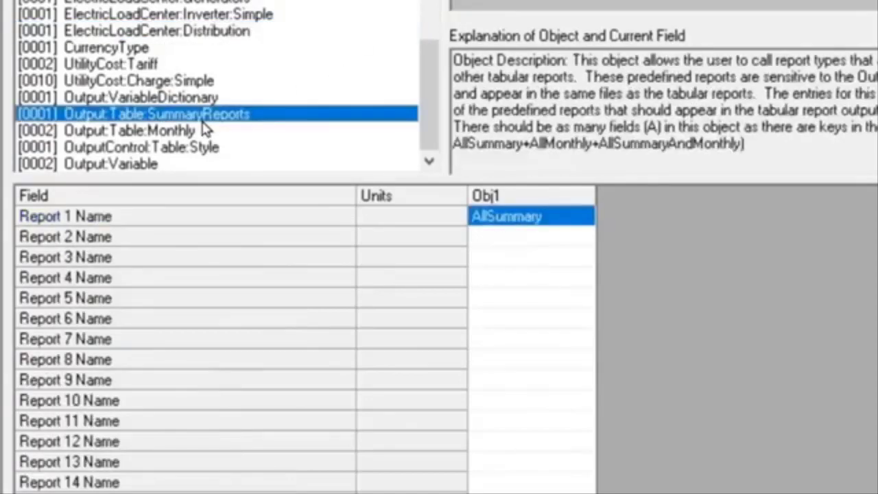
Open the Output:Table:Monthly class, widen the Relatorio Geracao object's column, and check its digits after decimal and first variable name
{"action": "left_click", "coordinate": [124, 135]}
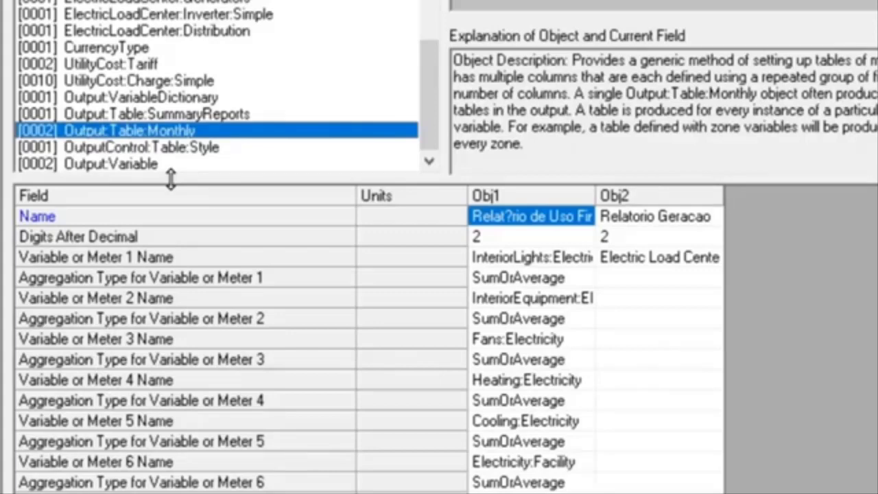
{"action": "left_click", "coordinate": [689, 200]}
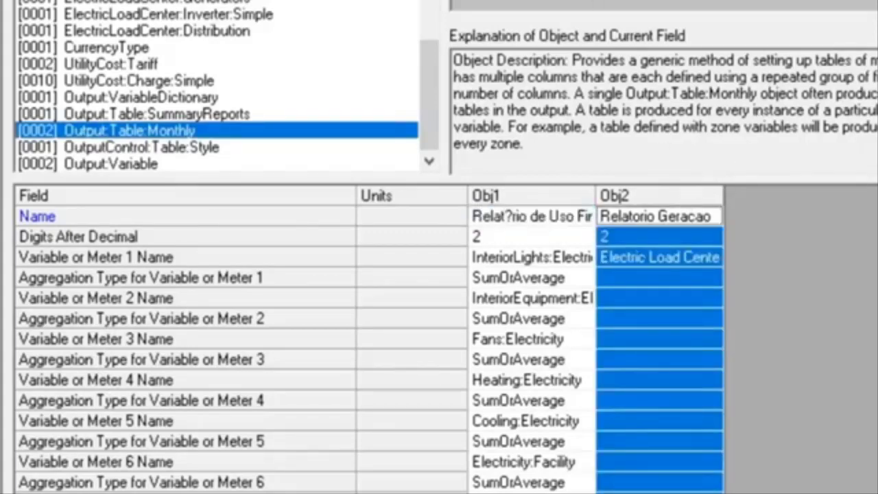
{"action": "double_click", "coordinate": [724, 195]}
{"action": "left_click", "coordinate": [741, 281]}
{"action": "left_click", "coordinate": [605, 240]}
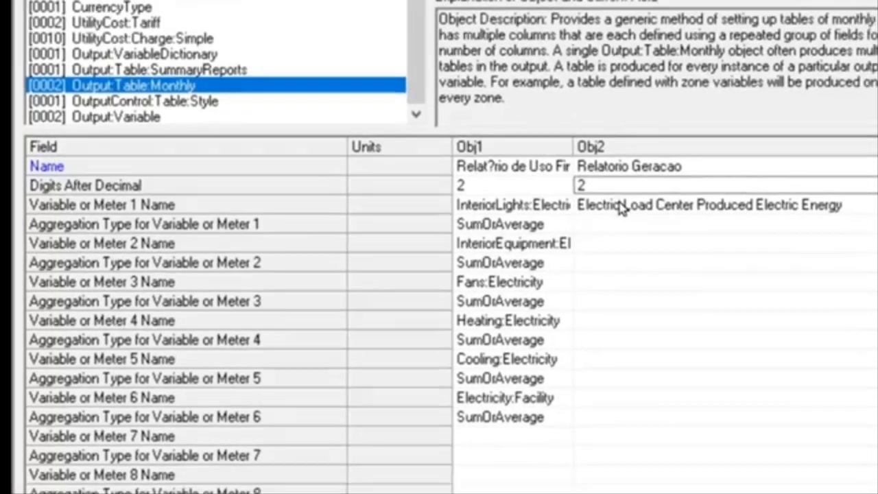
{"action": "left_click", "coordinate": [621, 206]}
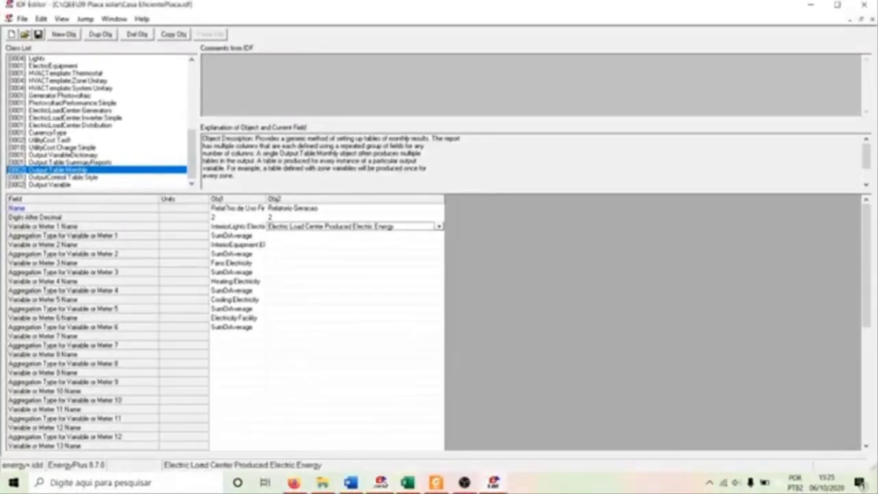
Switch to EP-Launch and run the simulation of Casa EficientePlaca.idf with the Cuiaba weather file
{"action": "left_click", "coordinate": [382, 483]}
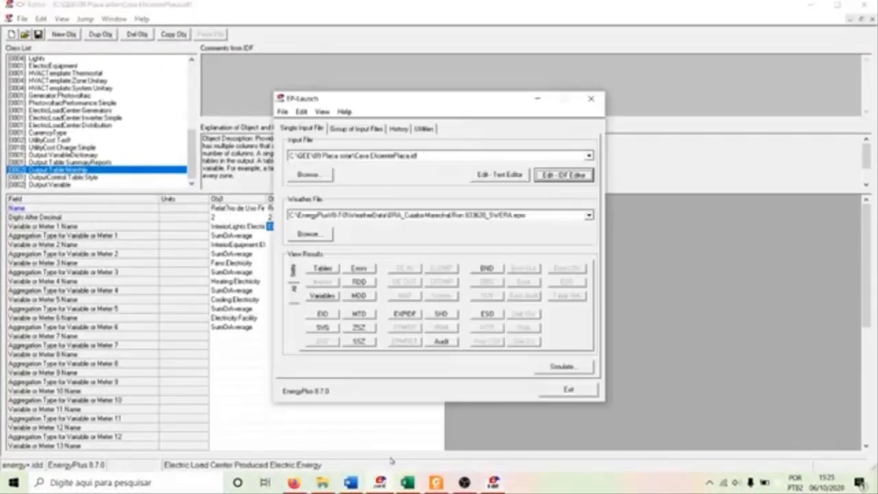
{"action": "left_click", "coordinate": [575, 367]}
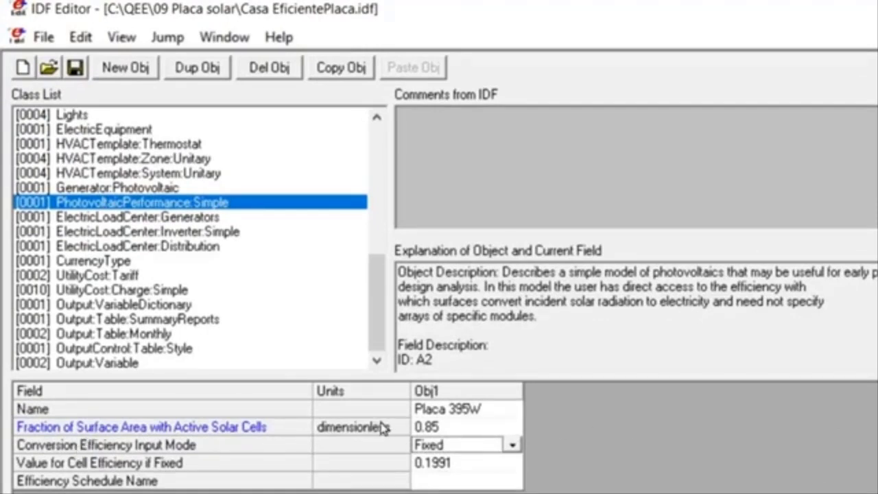
Set the Placa 395W object's fraction of surface area with active solar cells to 0.80
{"action": "left_click", "coordinate": [432, 429]}
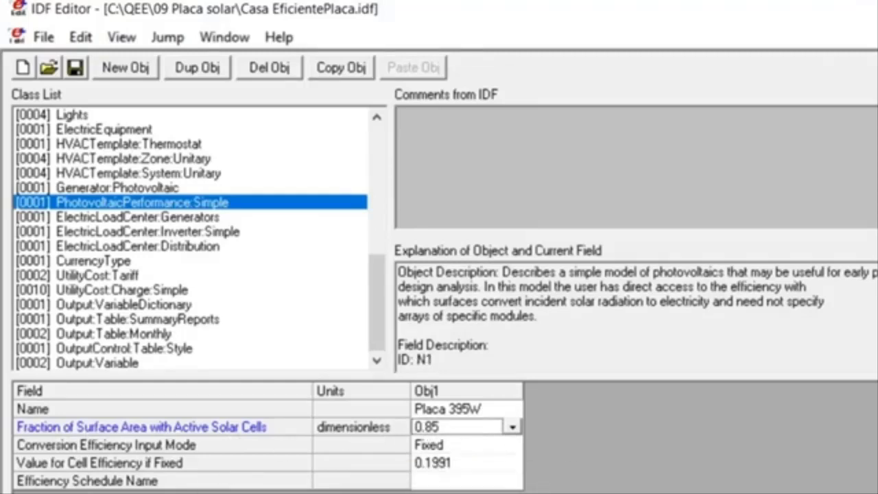
{"action": "type", "text": "0.80"}
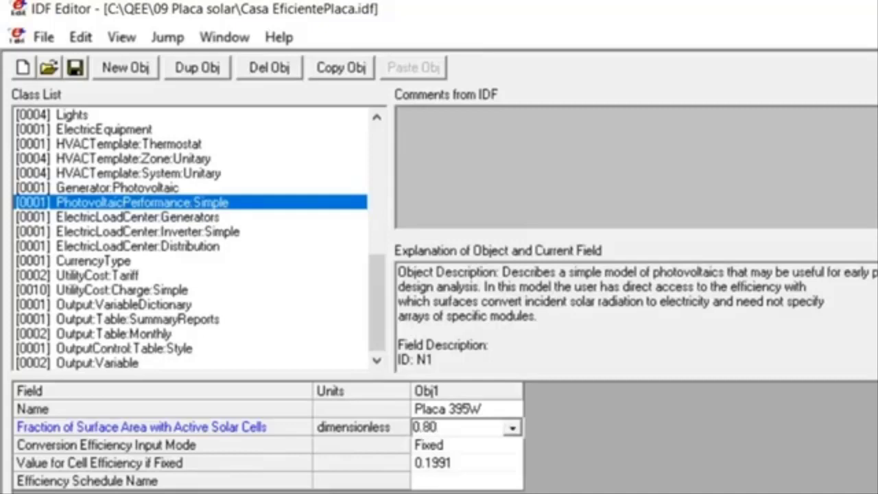
{"action": "key", "text": "Return"}
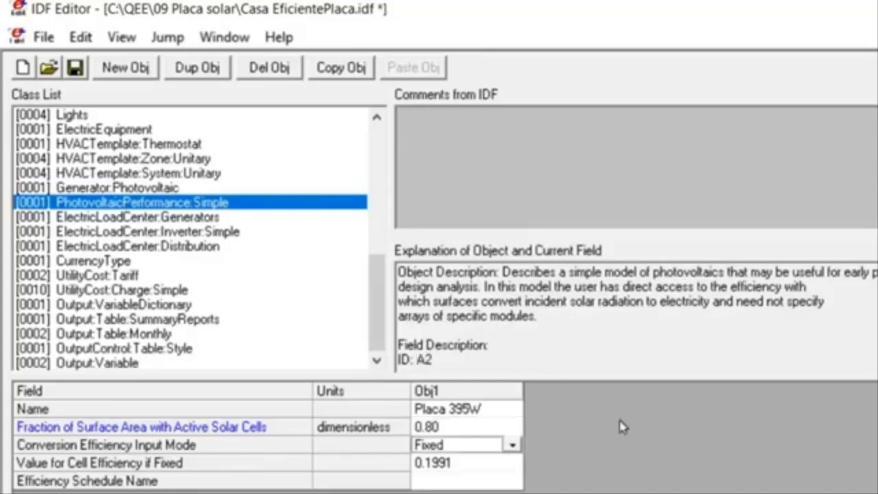
Save the edited IDF file and rerun its simulation in EP-Launch
{"action": "left_click", "coordinate": [74, 67]}
{"action": "key", "text": "alt+Tab"}
{"action": "key", "text": "alt+s"}
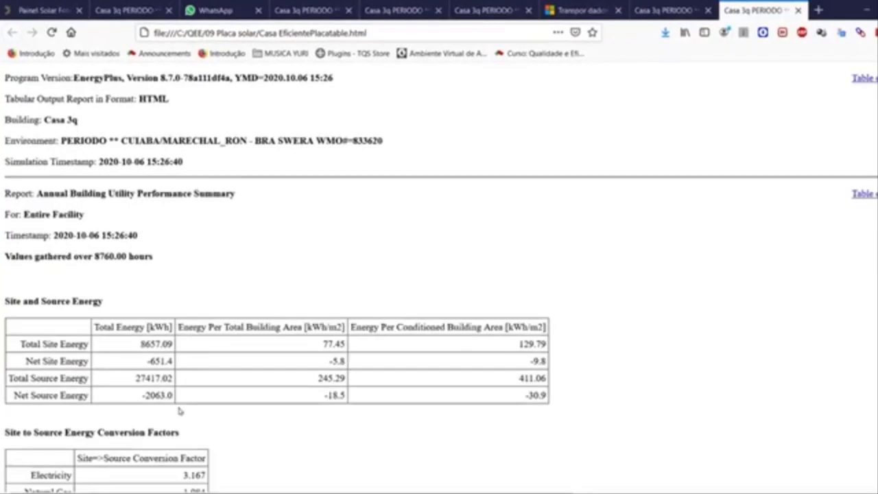
Compare the Site and Source Energy tables of the two latest simulation reports, and close the run status message in EP-Launch
{"action": "left_click", "coordinate": [667, 8]}
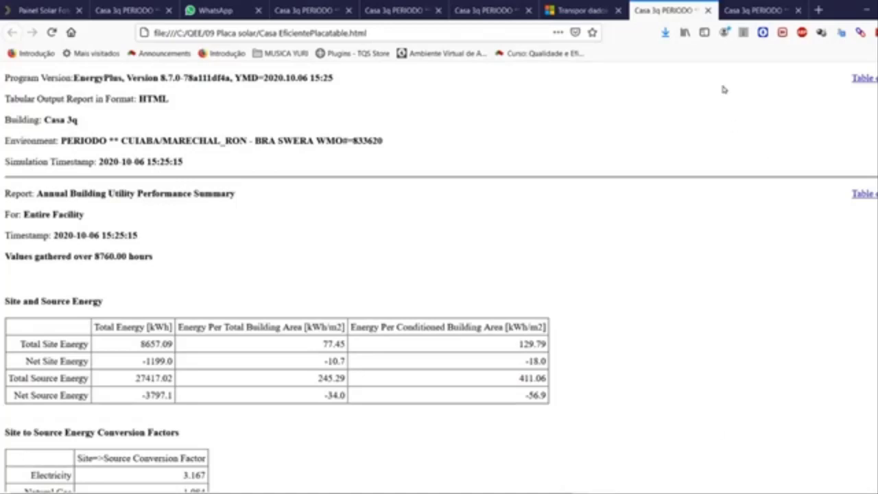
{"action": "left_click", "coordinate": [747, 17]}
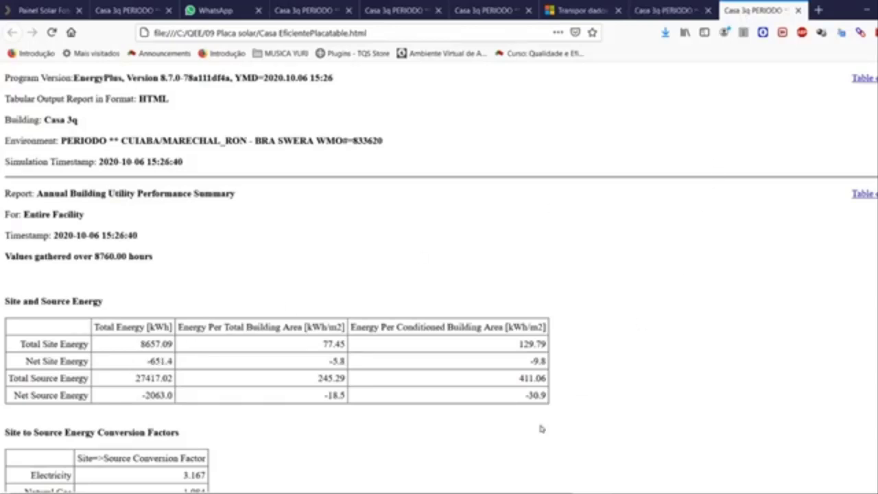
{"action": "left_click", "coordinate": [538, 493]}
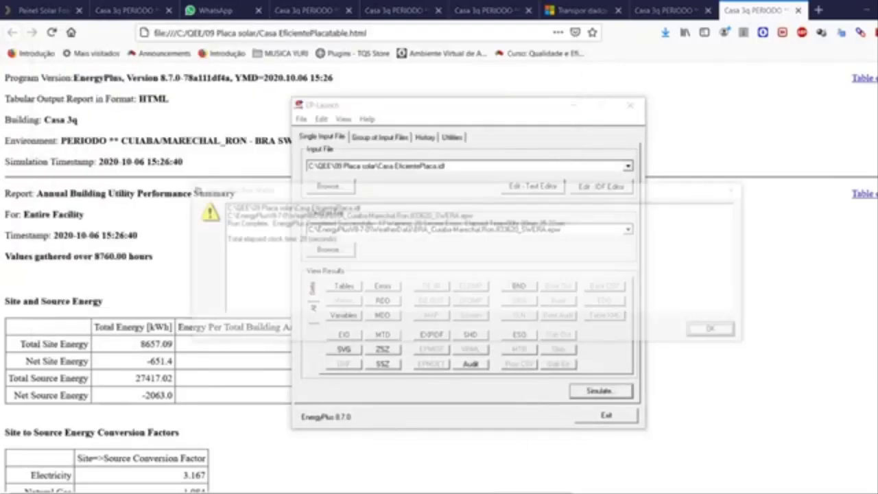
{"action": "left_click", "coordinate": [718, 333]}
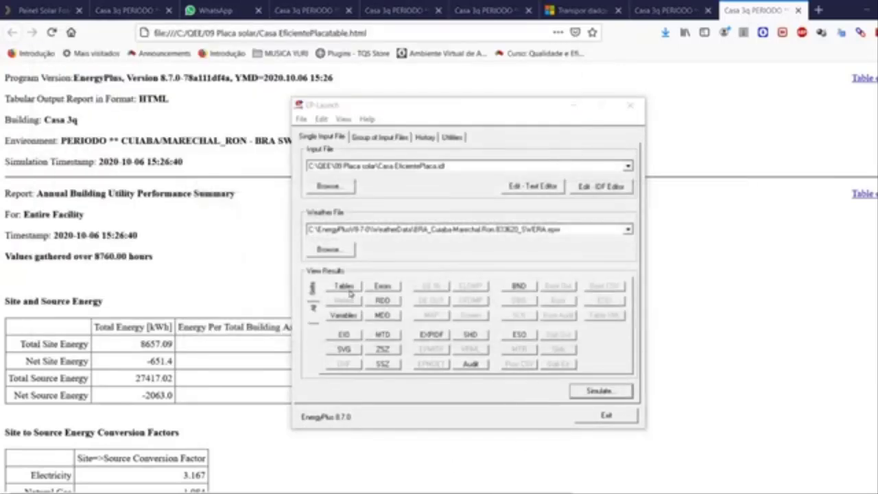
Open the new simulation's table report, check its net site energy, and go to the SIMPLE ELECTRIC LOAD CENTER generation report
{"action": "left_click", "coordinate": [346, 287]}
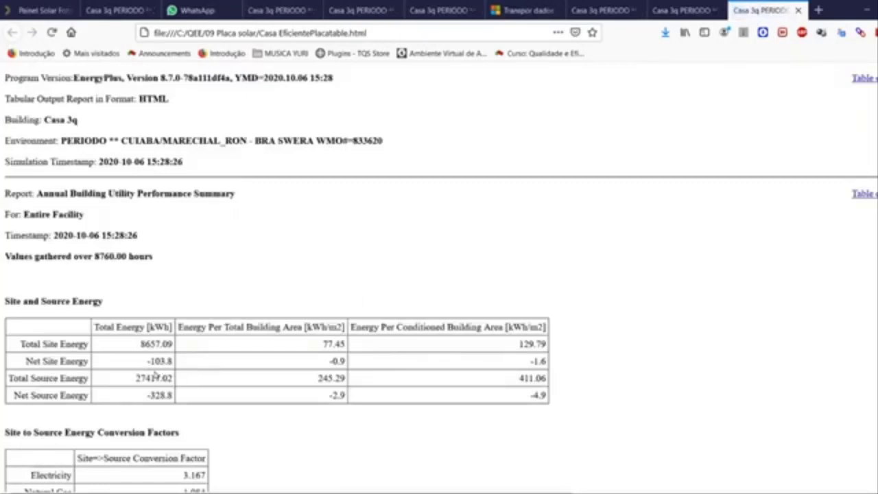
{"action": "left_click_drag", "start_coordinate": [147, 365], "coordinate": [177, 366]}
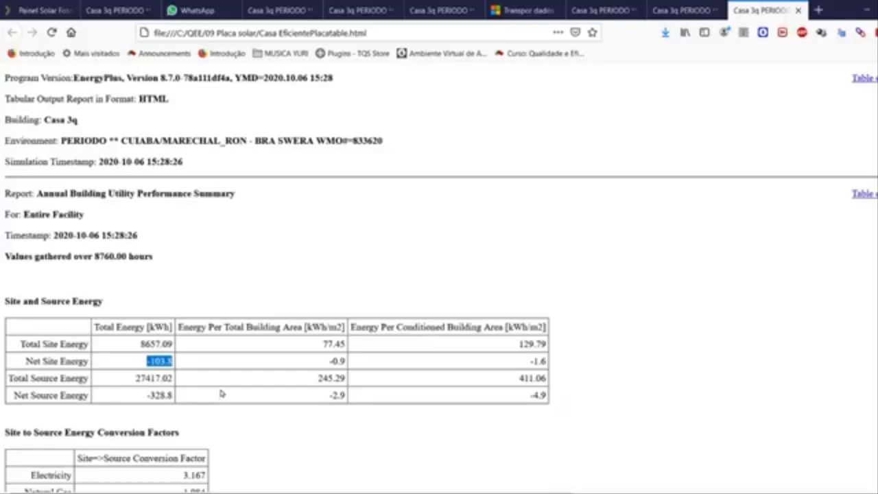
{"action": "scroll", "coordinate": [221, 394], "scroll_direction": "down", "scroll_amount": 6}
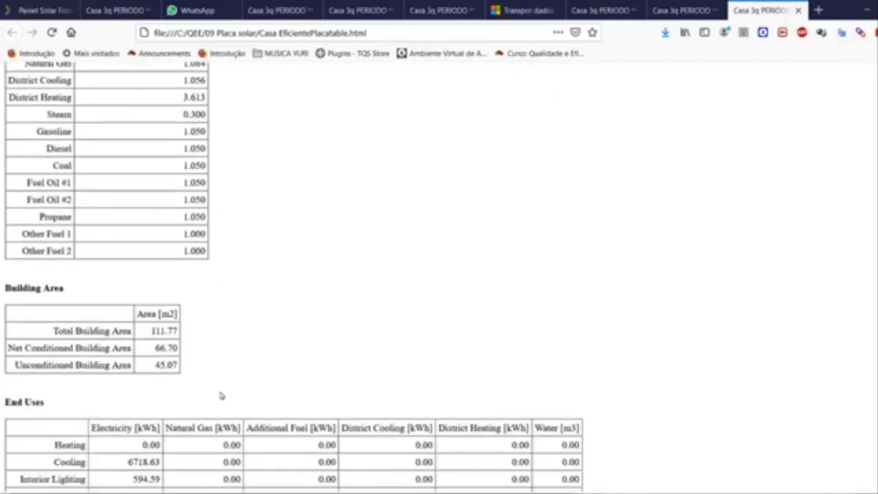
{"action": "scroll", "coordinate": [221, 396], "scroll_direction": "down", "scroll_amount": 16}
{"action": "scroll", "coordinate": [221, 396], "scroll_direction": "down", "scroll_amount": 20}
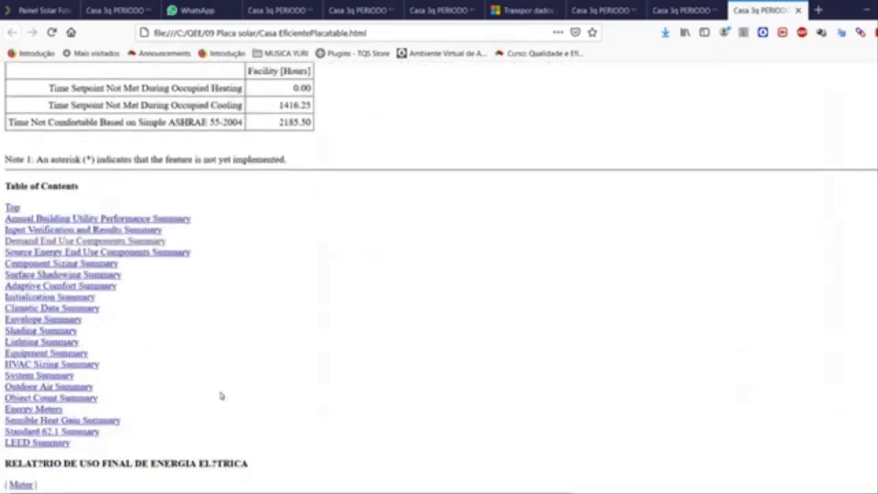
{"action": "scroll", "coordinate": [221, 396], "scroll_direction": "down", "scroll_amount": 3}
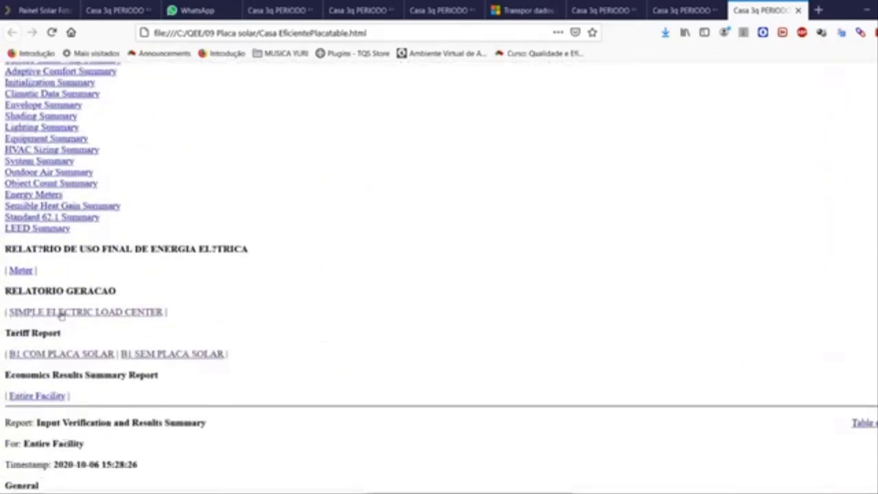
{"action": "left_click", "coordinate": [105, 312]}
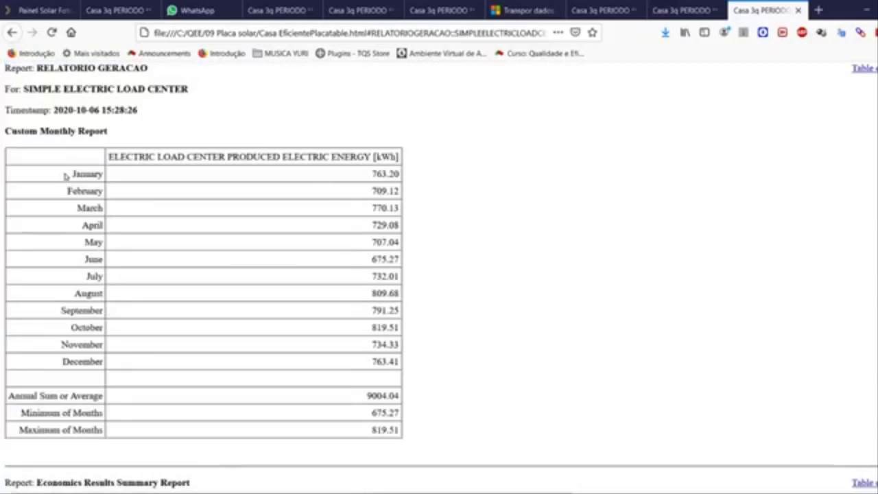
Copy the monthly generation table from its header through December into cell A1 of a new worksheet in the Excel sizing workbook
{"action": "left_click_drag", "start_coordinate": [80, 158], "coordinate": [376, 372]}
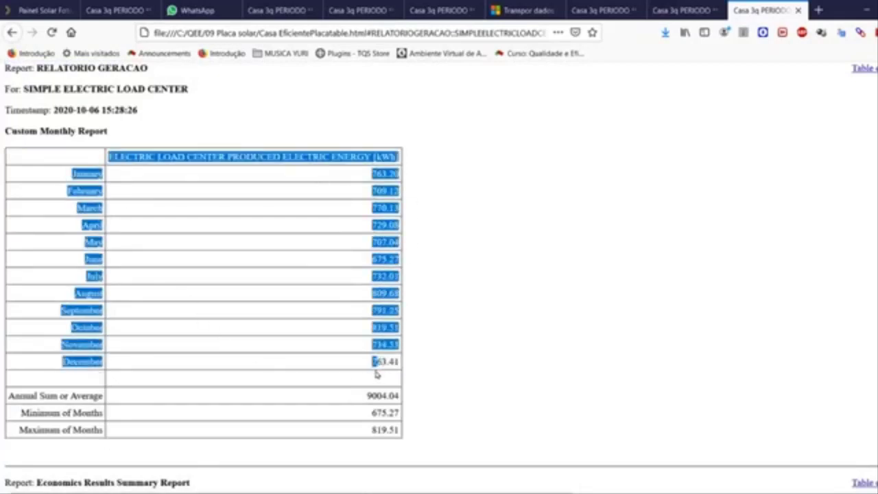
{"action": "left_click", "coordinate": [204, 339]}
{"action": "left_click_drag", "start_coordinate": [74, 160], "coordinate": [405, 366]}
{"action": "left_click", "coordinate": [309, 493]}
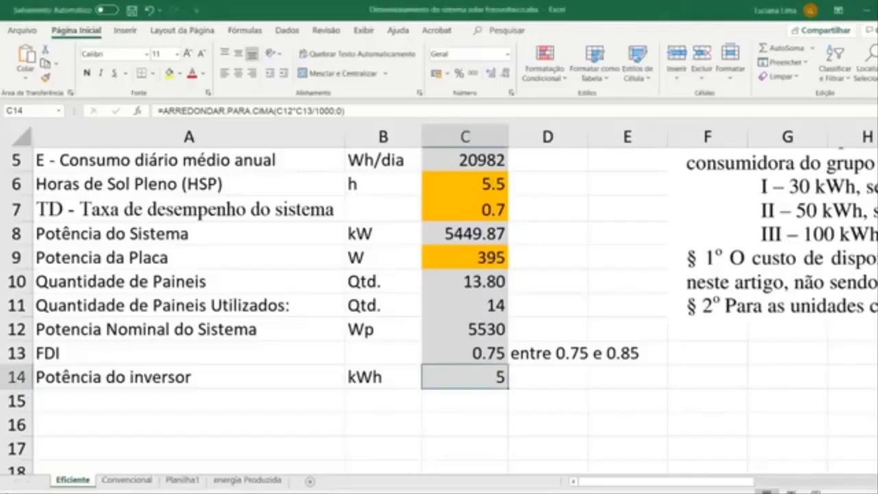
{"action": "left_click", "coordinate": [311, 482]}
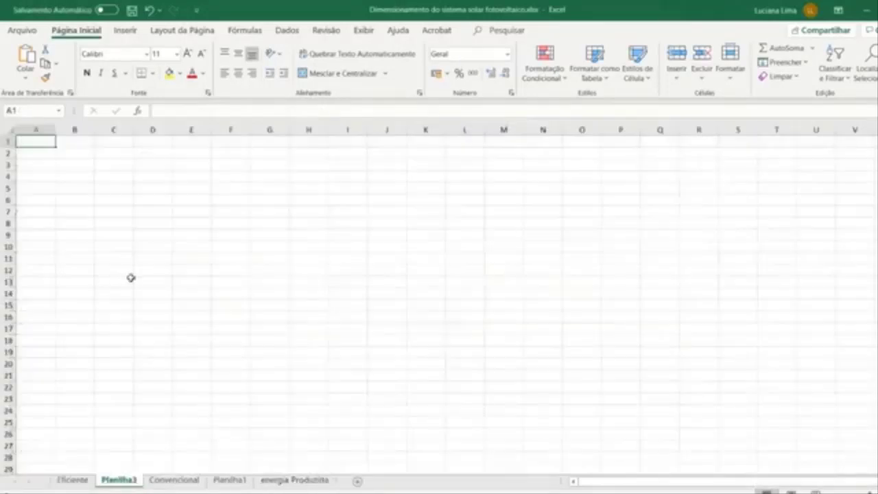
{"action": "type", "text": "ELECTRIC LOAD CENTER PRODUCED ELECTRIC ENERGY [kWh] January\t763.2 February\t709.12 March\t770.13 April\t729.08 May\t707.04 June\t675.27 July\t732.01 August\t809.68 September\t791.25 October\t819.51 November\t734.33 December\t763.41"}
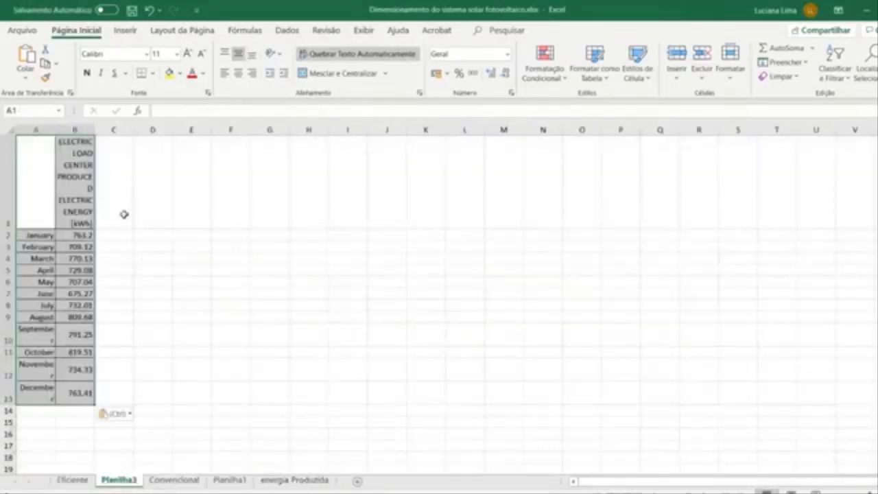
Replace the produced-energy column header in B1 with "Geração Solar (kWh)"
{"action": "left_click", "coordinate": [76, 197]}
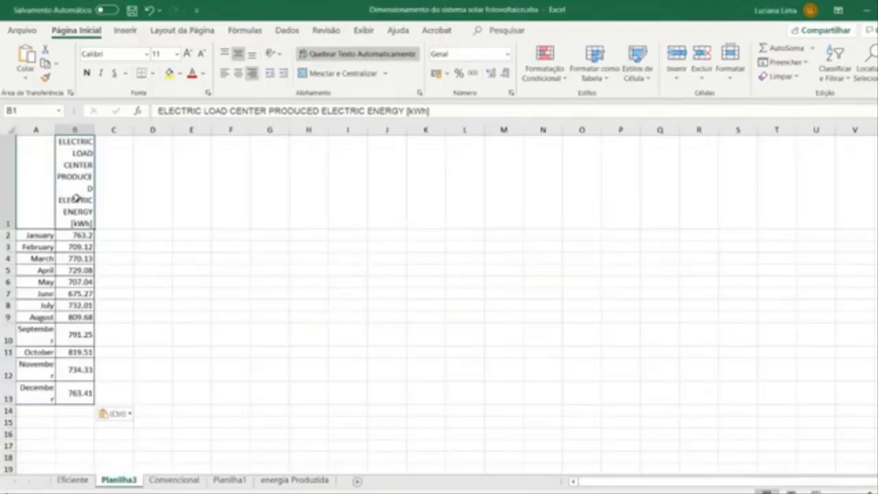
{"action": "type", "text": "Geraçã"}
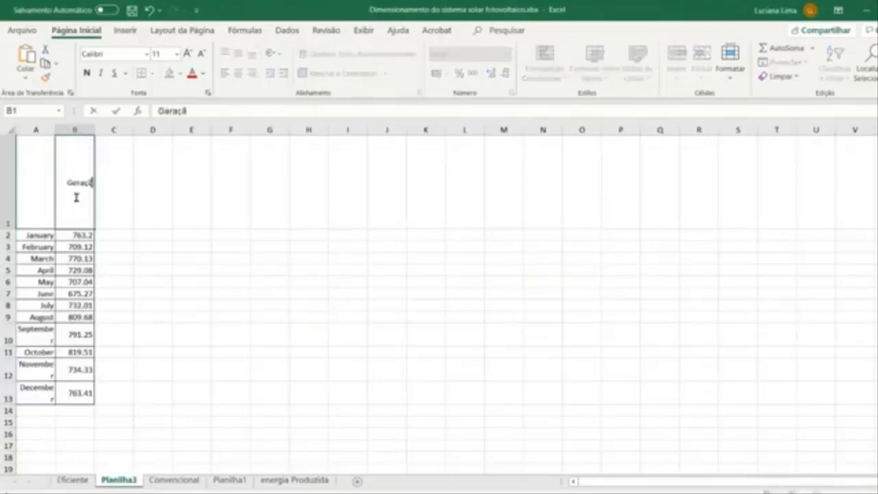
{"action": "type", "text": "o Solar (kWh)"}
{"action": "key", "text": "Return"}
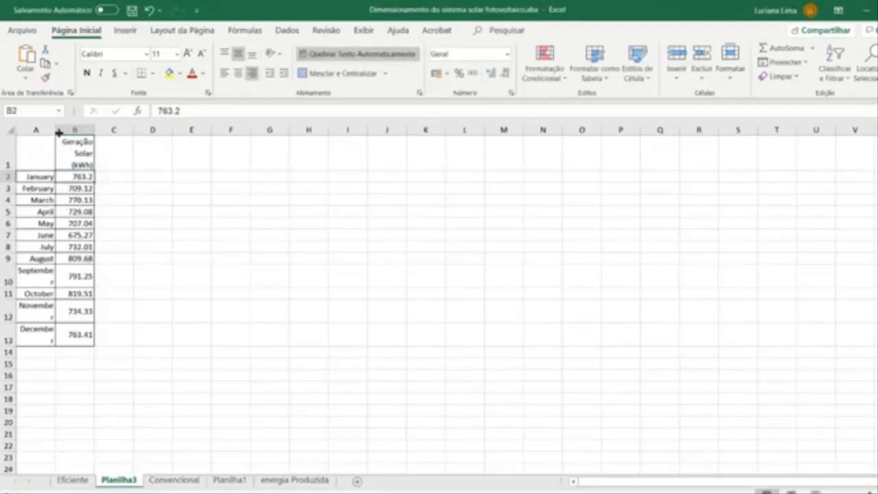
Replace the English month names in A2:A13 with the Portuguese abbreviations Jan, Fev and so on through Dez as a filled series
{"action": "left_click", "coordinate": [35, 176]}
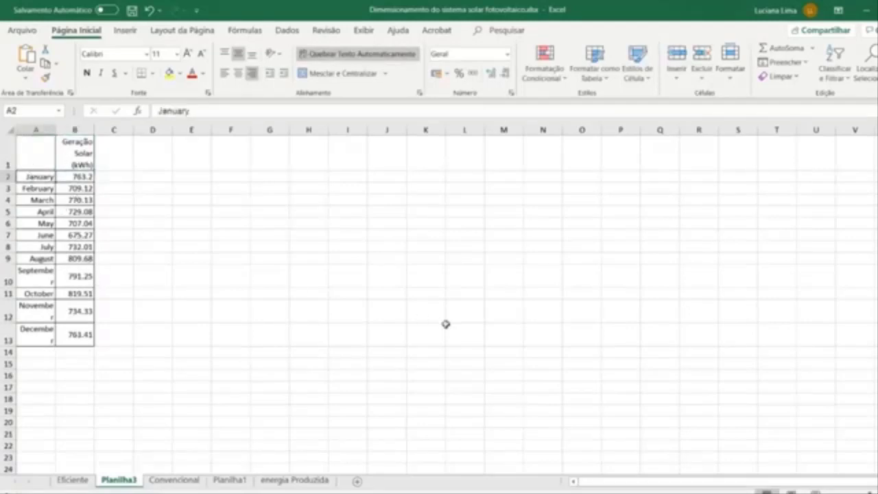
{"action": "type", "text": "Ja"}
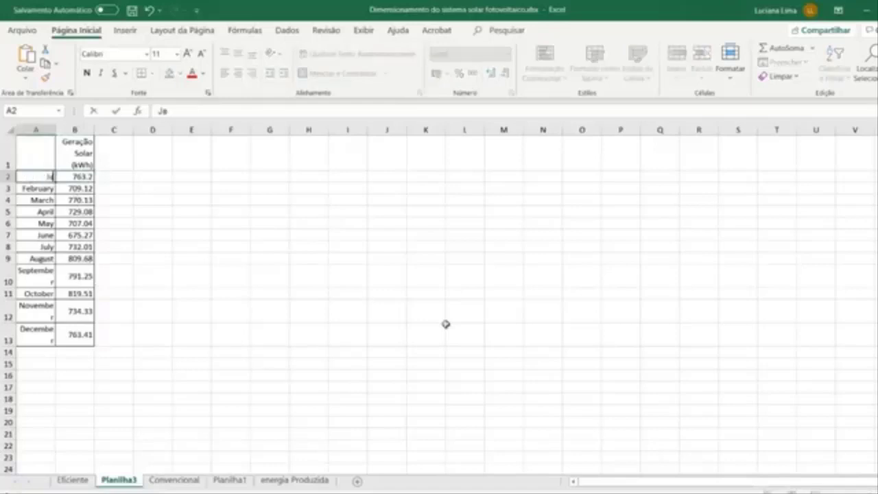
{"action": "type", "text": "n"}
{"action": "key", "text": "Return"}
{"action": "type", "text": "Fev"}
{"action": "key", "text": "Return"}
{"action": "left_click_drag", "start_coordinate": [42, 177], "coordinate": [58, 347]}
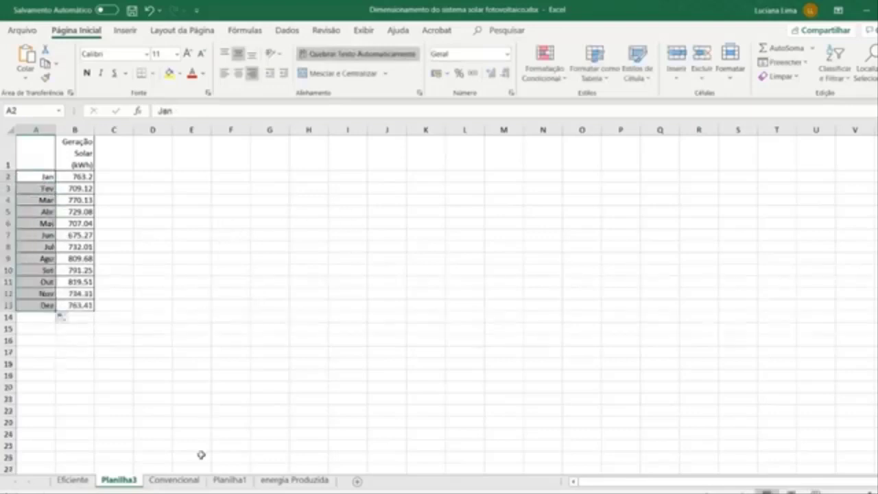
Copy the January to December TotalEnergy values of the tariff without solar panels from the browser report into Excel, starting at G18
{"action": "key", "text": "alt+Tab"}
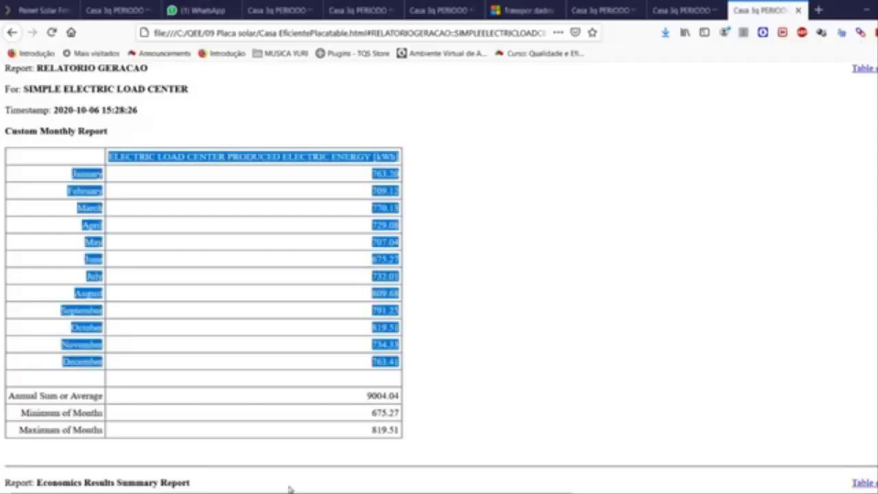
{"action": "scroll", "coordinate": [242, 377], "scroll_direction": "down", "scroll_amount": 3}
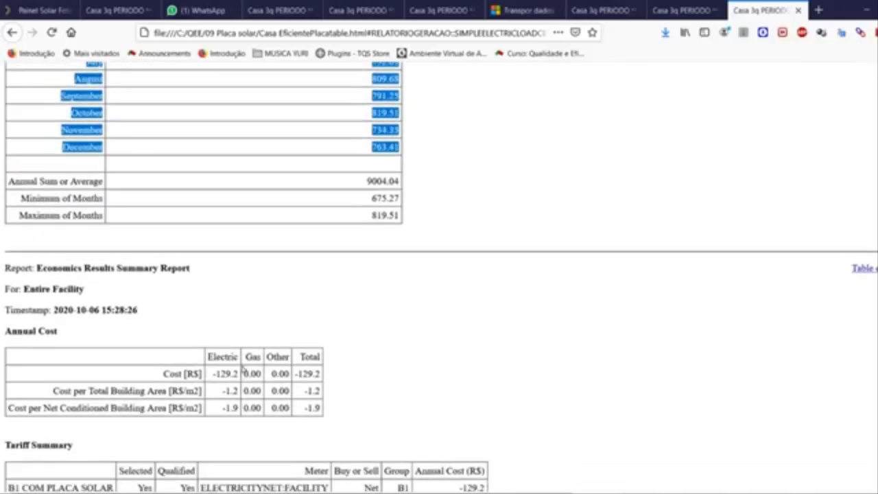
{"action": "scroll", "coordinate": [243, 371], "scroll_direction": "down", "scroll_amount": 15}
{"action": "scroll", "coordinate": [242, 362], "scroll_direction": "up", "scroll_amount": 2}
{"action": "scroll", "coordinate": [240, 353], "scroll_direction": "down", "scroll_amount": 8}
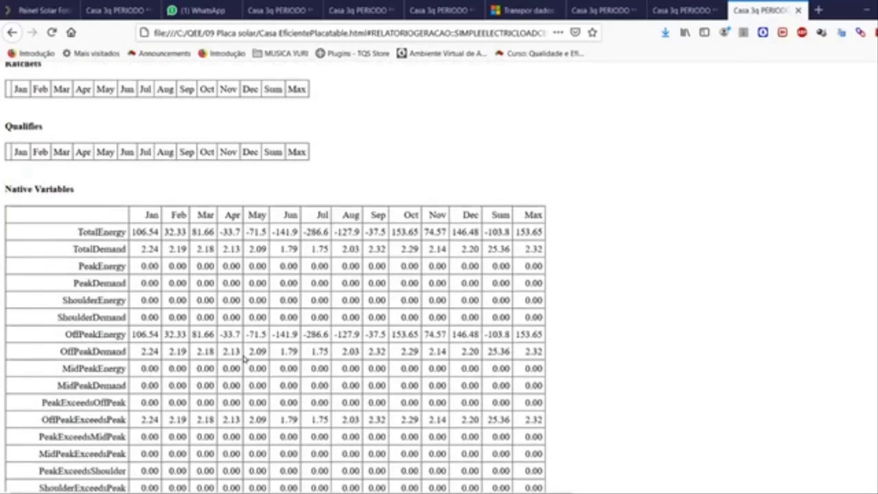
{"action": "scroll", "coordinate": [245, 359], "scroll_direction": "down", "scroll_amount": 15}
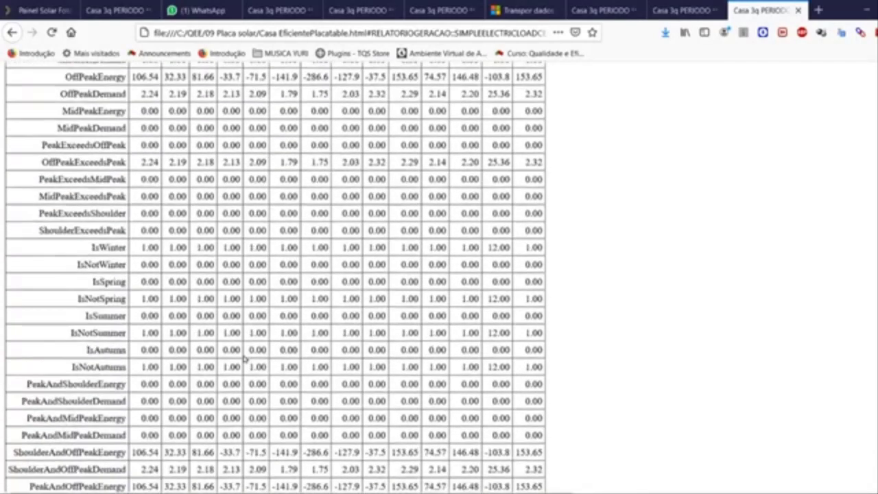
{"action": "scroll", "coordinate": [245, 358], "scroll_direction": "down", "scroll_amount": 8}
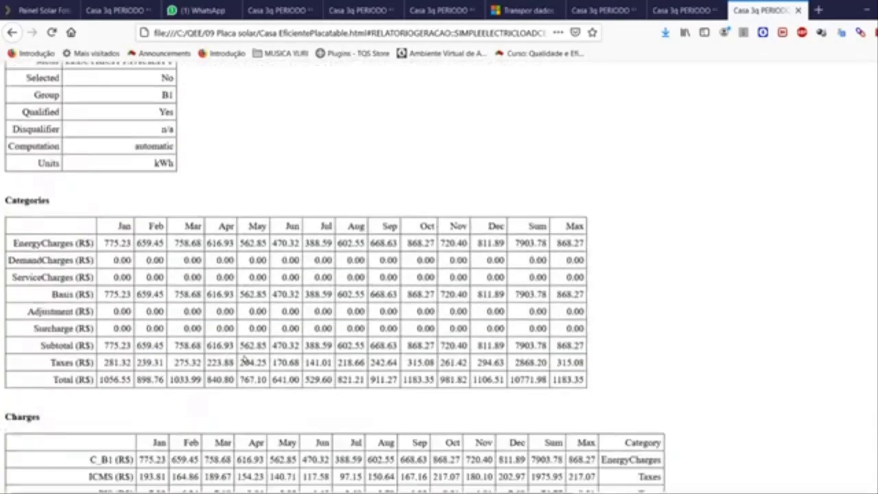
{"action": "scroll", "coordinate": [244, 360], "scroll_direction": "down", "scroll_amount": 8}
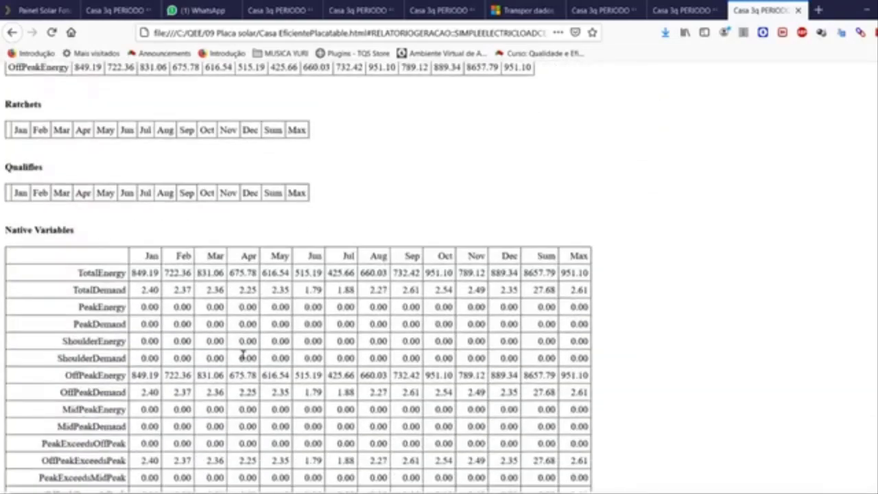
{"action": "left_click_drag", "start_coordinate": [138, 269], "coordinate": [217, 274]}
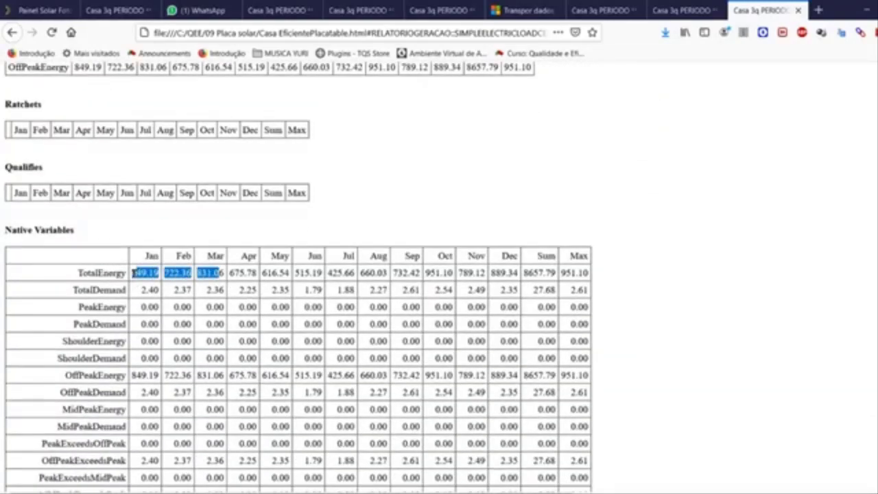
{"action": "left_click_drag", "start_coordinate": [132, 272], "coordinate": [520, 285]}
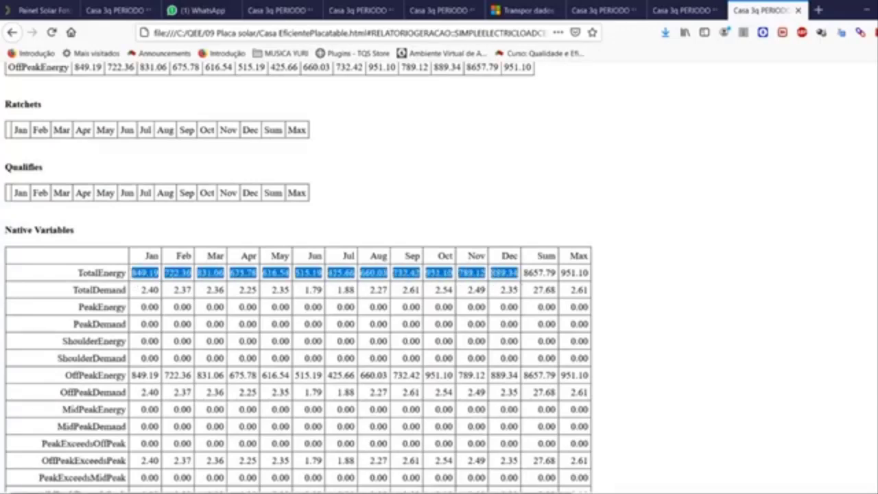
{"action": "key", "text": "alt+Tab"}
{"action": "left_click", "coordinate": [281, 367]}
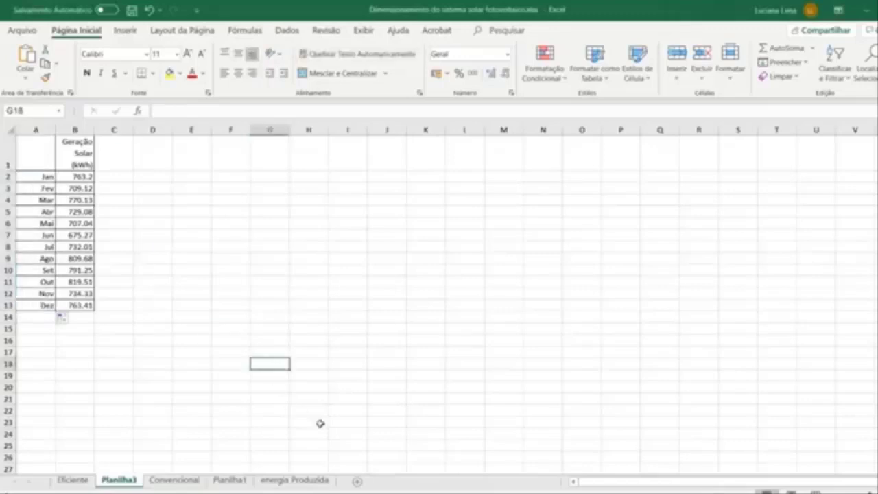
{"action": "type", "text": "849.19\t722.36\t831.06\t675.78\t616.54\t515.19\t425.66\t660.01\t732.42\t951.1\t789.12\t888.34"}
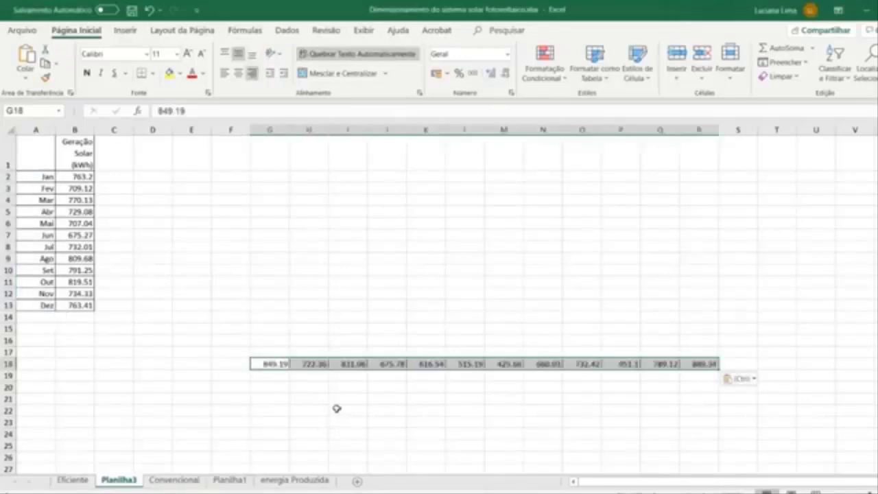
Paste the row 18 consumption values transposed into column C, starting at C2 beside the January generation value
{"action": "left_click", "coordinate": [110, 177]}
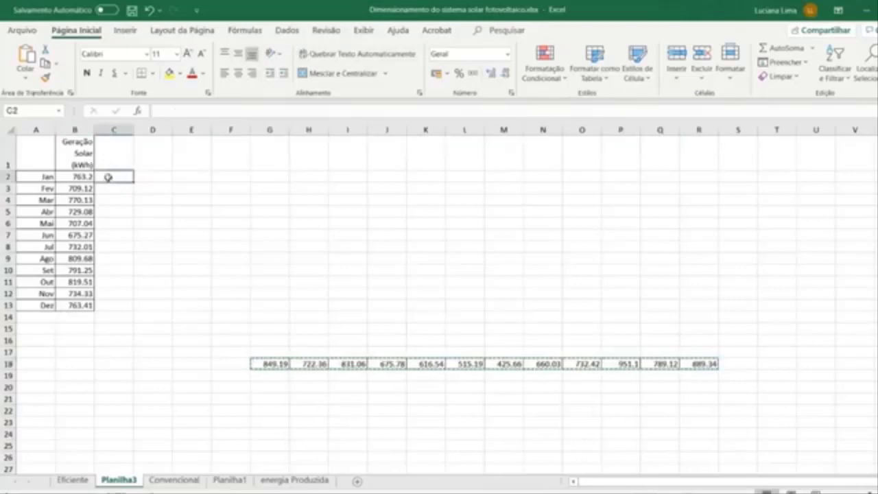
{"action": "right_click", "coordinate": [110, 178]}
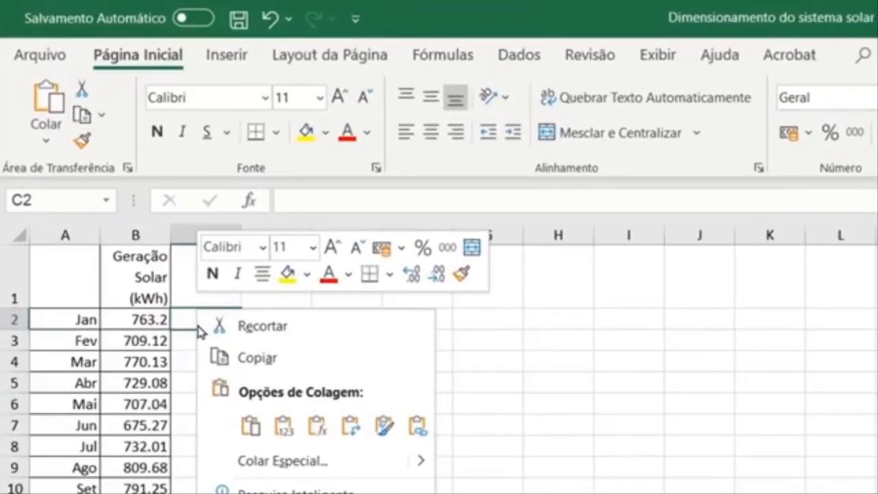
{"action": "left_click", "coordinate": [353, 428]}
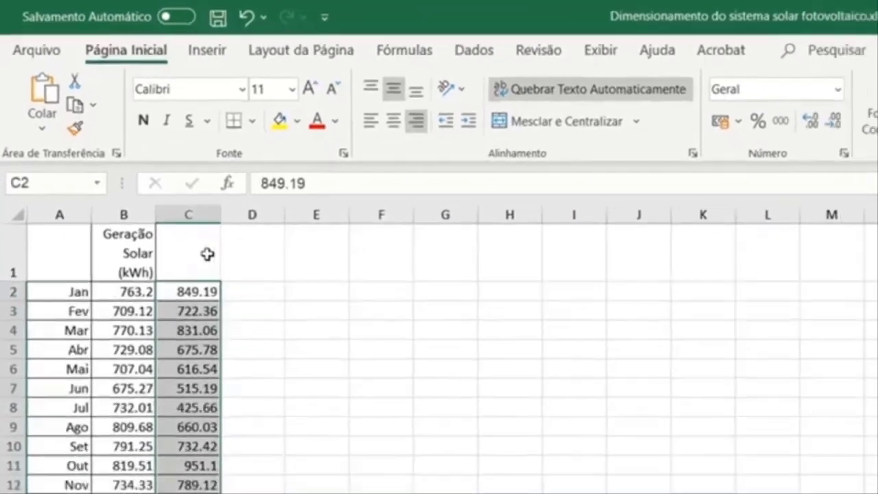
Give the consumption column the header "Consumo (kWh)" in C1
{"action": "left_click", "coordinate": [209, 268]}
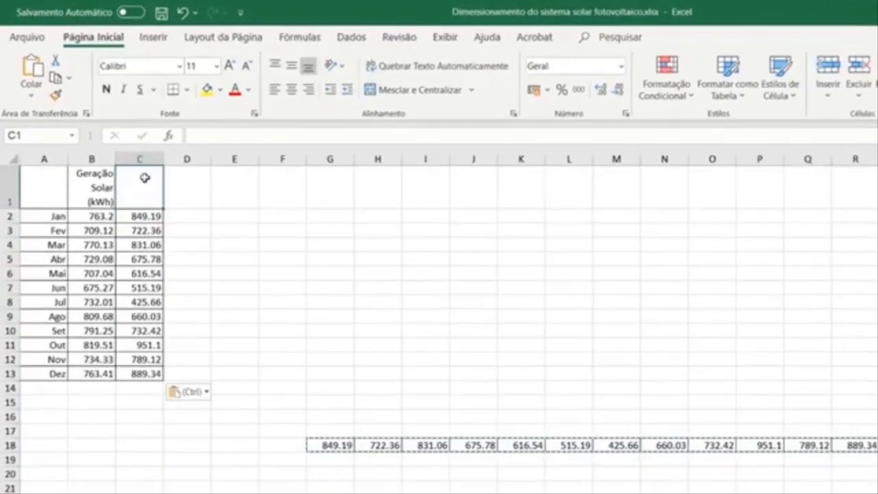
{"action": "type", "text": "Consumo"}
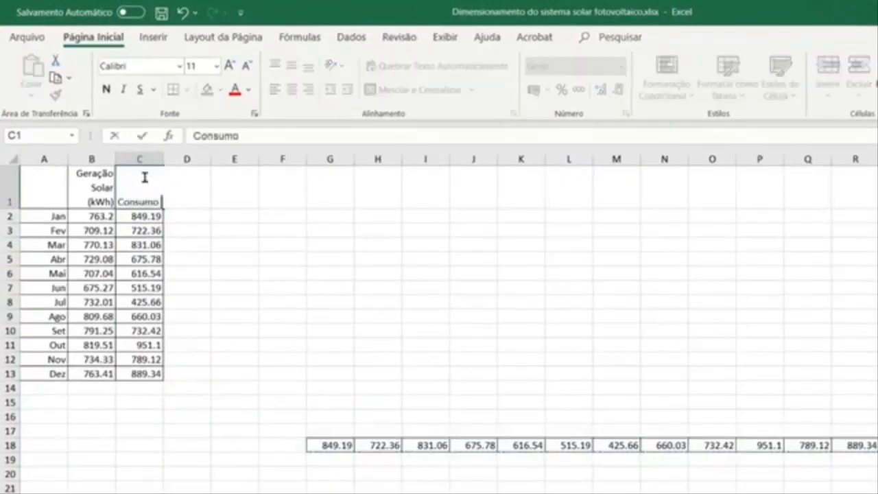
{"action": "type", "text": " (kWh)"}
{"action": "key", "text": "Return"}
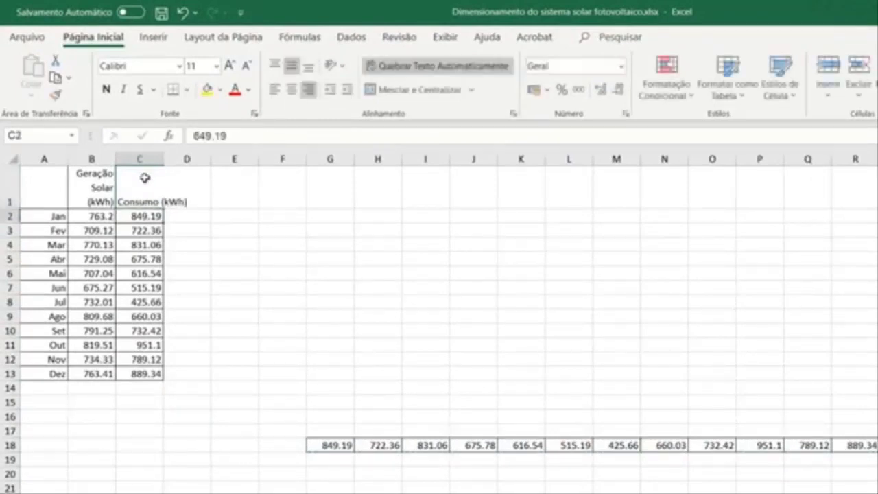
Insert a clustered column chart (Coluna Agrupada) comparing monthly solar generation and consumption from A1:C13
{"action": "left_click_drag", "start_coordinate": [27, 195], "coordinate": [154, 374]}
{"action": "left_click", "coordinate": [170, 37]}
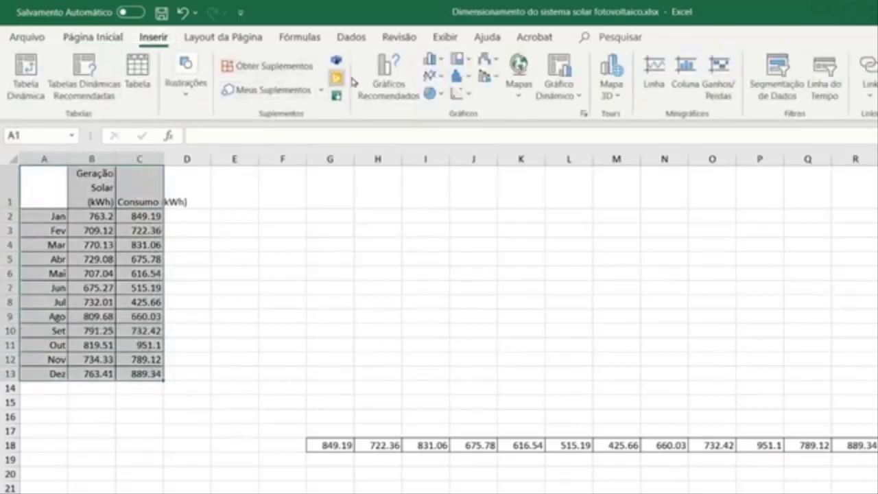
{"action": "left_click", "coordinate": [380, 69]}
{"action": "left_click", "coordinate": [429, 259]}
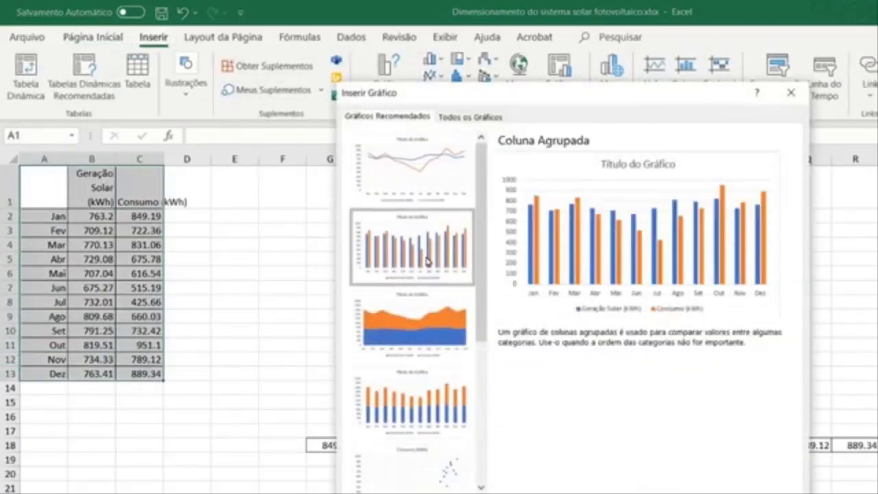
{"action": "left_click", "coordinate": [705, 491]}
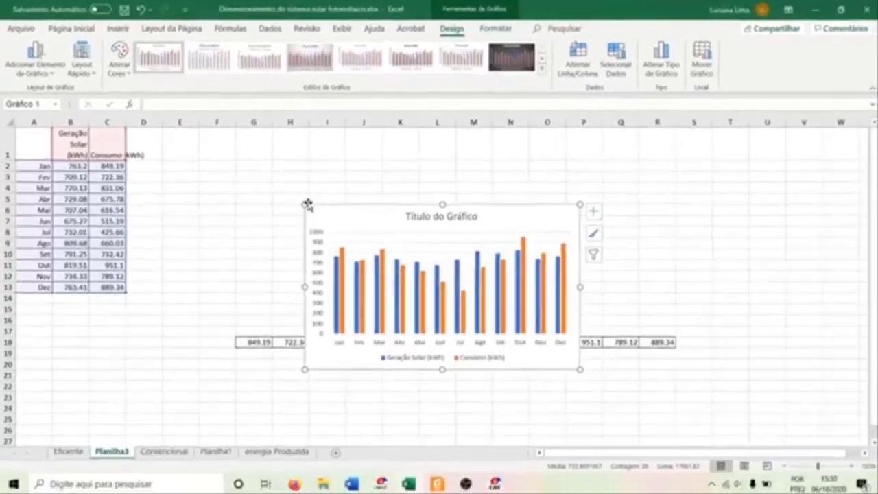
Enlarge the generation and consumption chart to span about columns E to Q beside the data, and compare its monthly bars
{"action": "left_click_drag", "start_coordinate": [306, 204], "coordinate": [182, 139]}
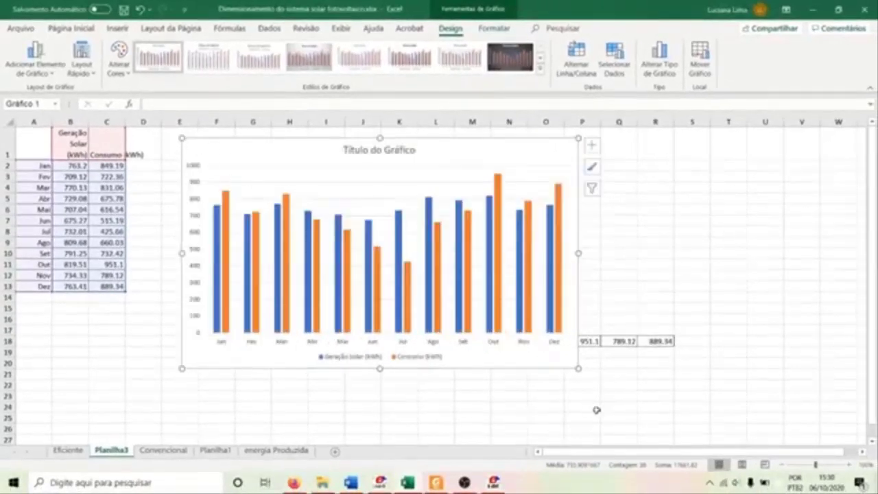
{"action": "left_click_drag", "start_coordinate": [580, 369], "coordinate": [643, 415]}
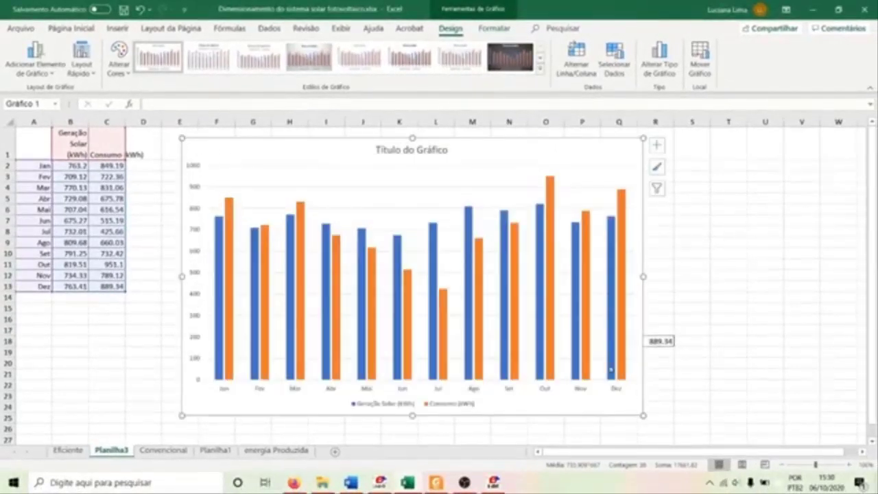
{"action": "left_click", "coordinate": [700, 250]}
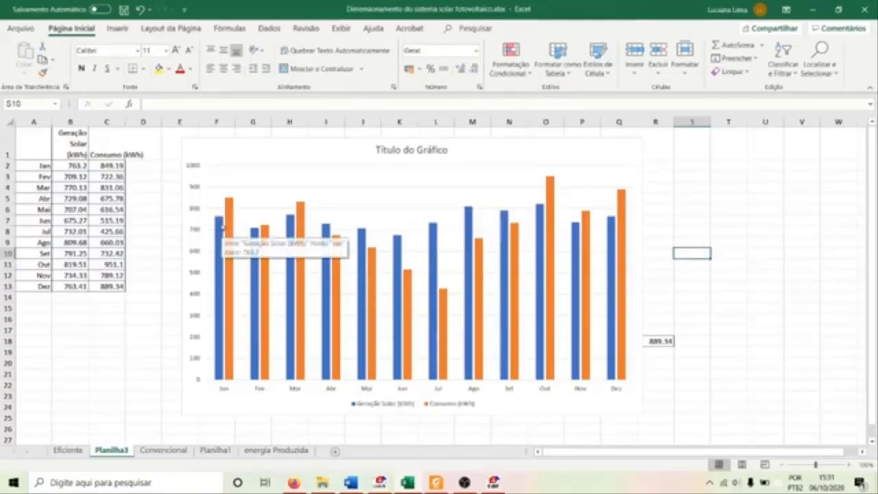
{"action": "mouse_move", "coordinate": [232, 224]}
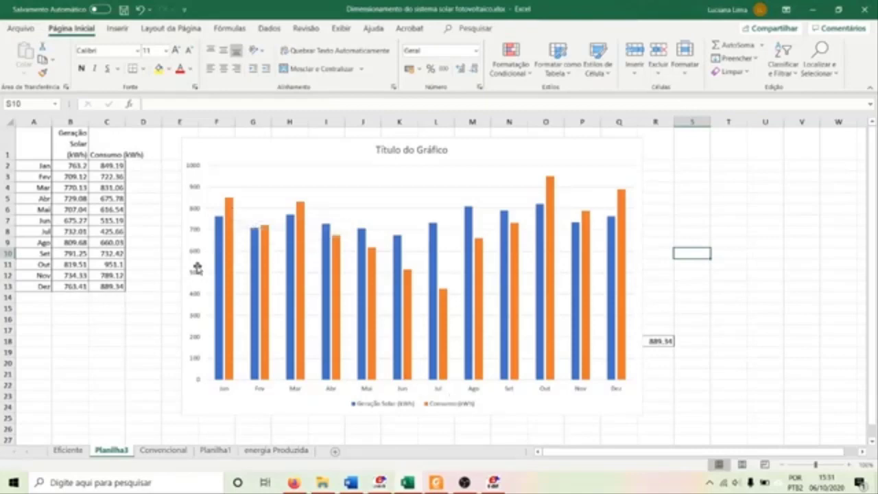
{"action": "mouse_move", "coordinate": [218, 254]}
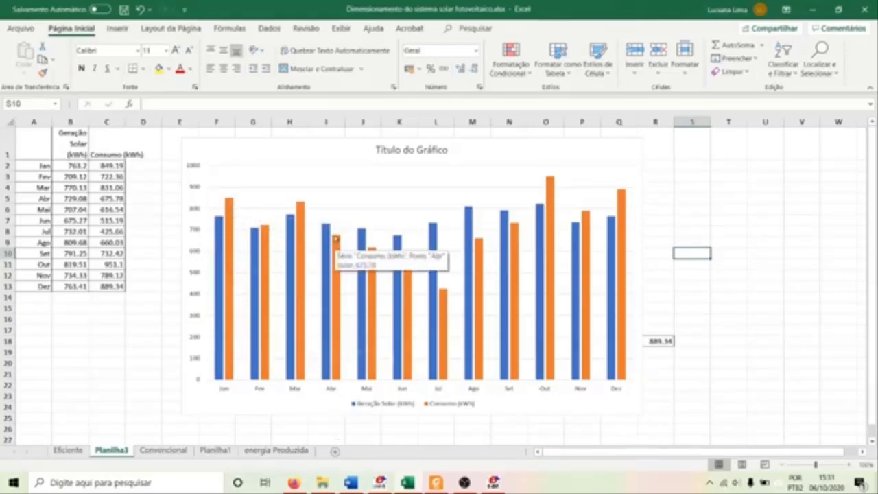
{"action": "mouse_move", "coordinate": [336, 379]}
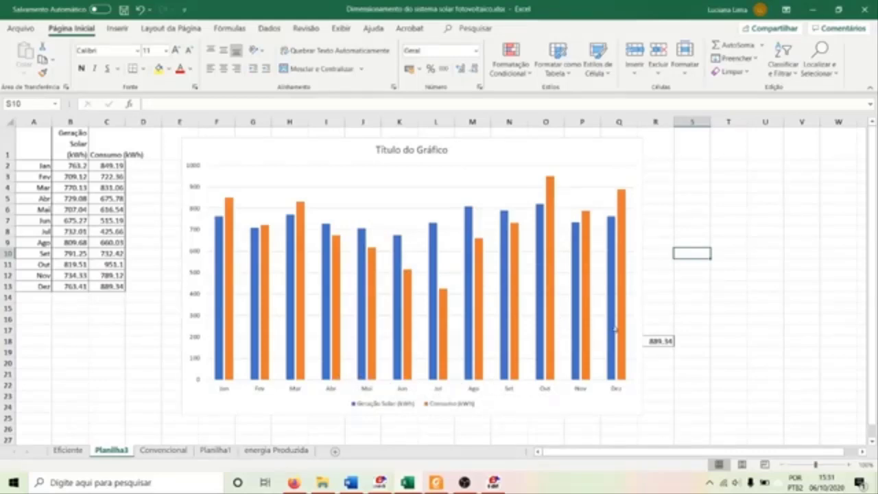
{"action": "mouse_move", "coordinate": [610, 332]}
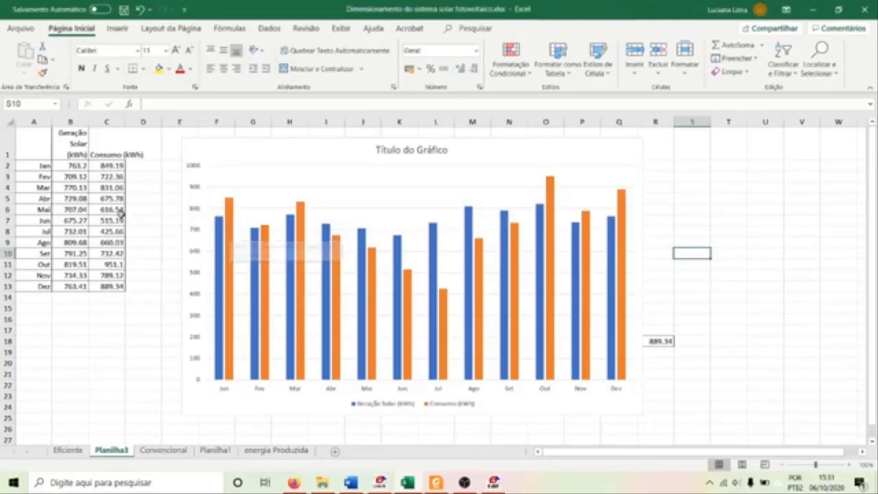
Switch to the browser report and open the B1 COM PLACA SOLAR tariff report at its Categories table
{"action": "left_click", "coordinate": [293, 483]}
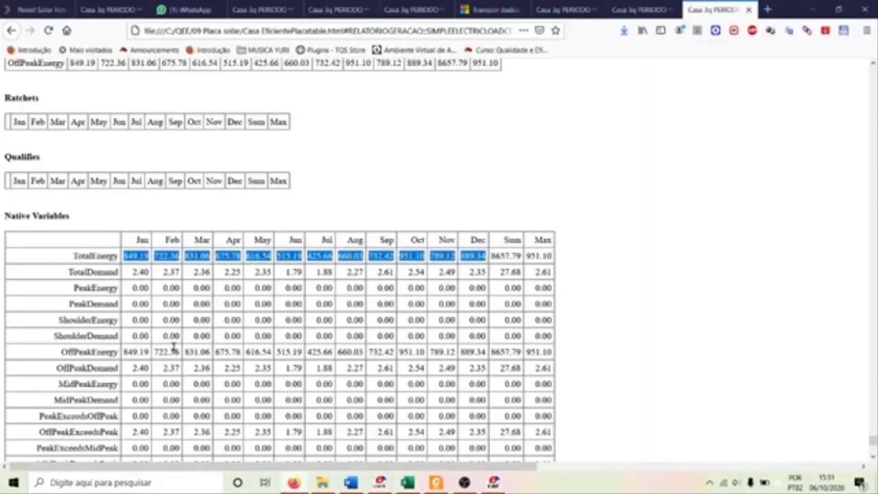
{"action": "key", "text": "Home"}
{"action": "scroll", "coordinate": [173, 348], "scroll_direction": "down", "scroll_amount": 10}
{"action": "scroll", "coordinate": [171, 368], "scroll_direction": "down", "scroll_amount": 15}
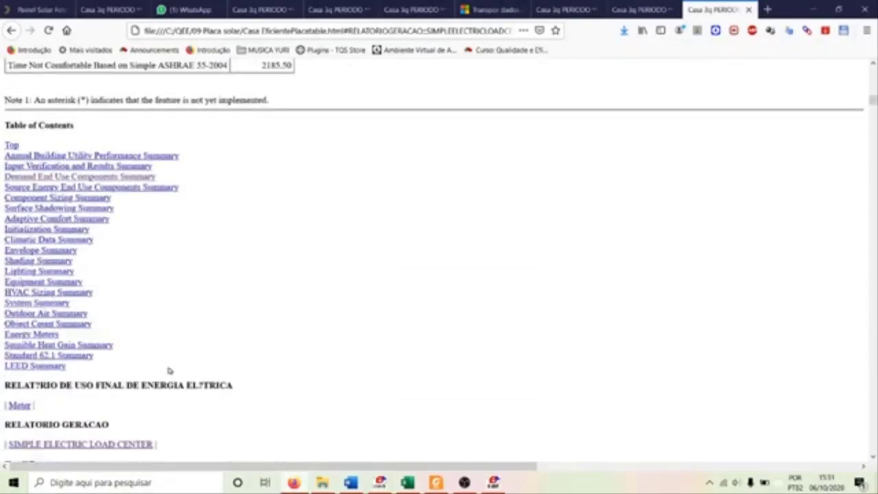
{"action": "scroll", "coordinate": [169, 370], "scroll_direction": "down", "scroll_amount": 3}
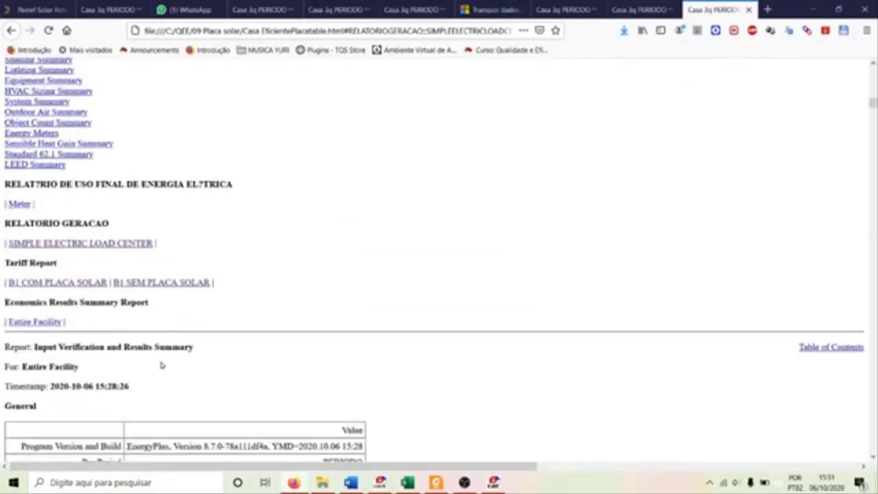
{"action": "left_click", "coordinate": [72, 282]}
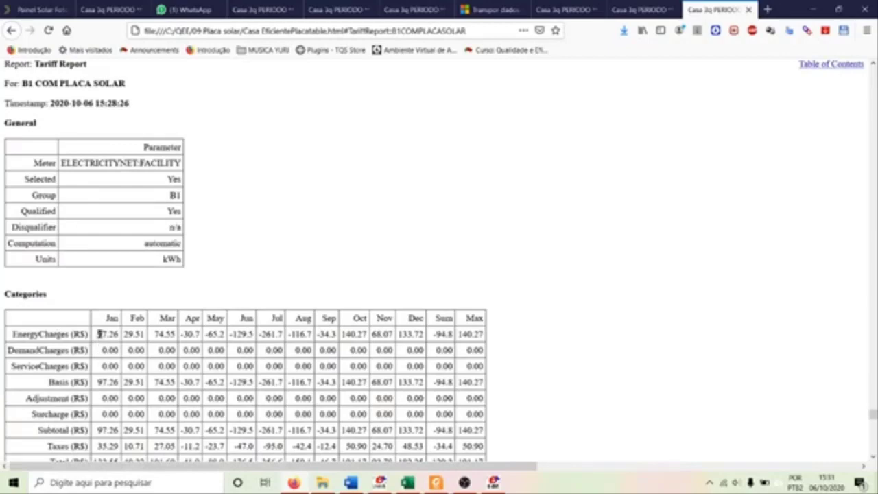
{"action": "scroll", "coordinate": [101, 334], "scroll_direction": "down", "scroll_amount": 3}
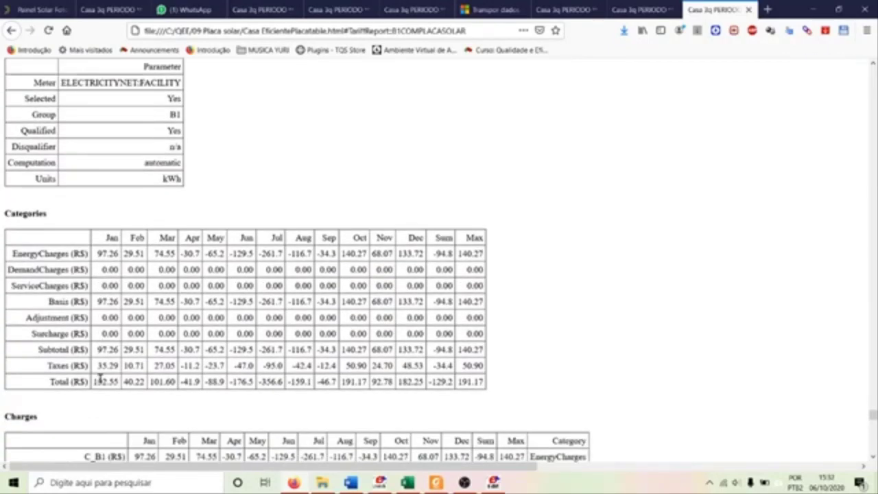
Copy the Total (R$) row values from January through Max of the Categories table into Excel, starting at B31
{"action": "left_click_drag", "start_coordinate": [102, 381], "coordinate": [484, 388]}
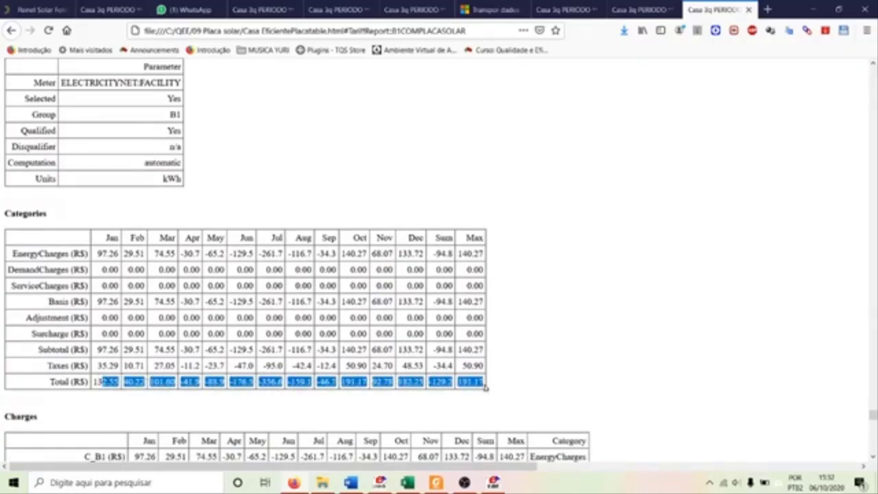
{"action": "left_click", "coordinate": [108, 413]}
{"action": "left_click_drag", "start_coordinate": [93, 381], "coordinate": [488, 389]}
{"action": "left_click", "coordinate": [407, 482]}
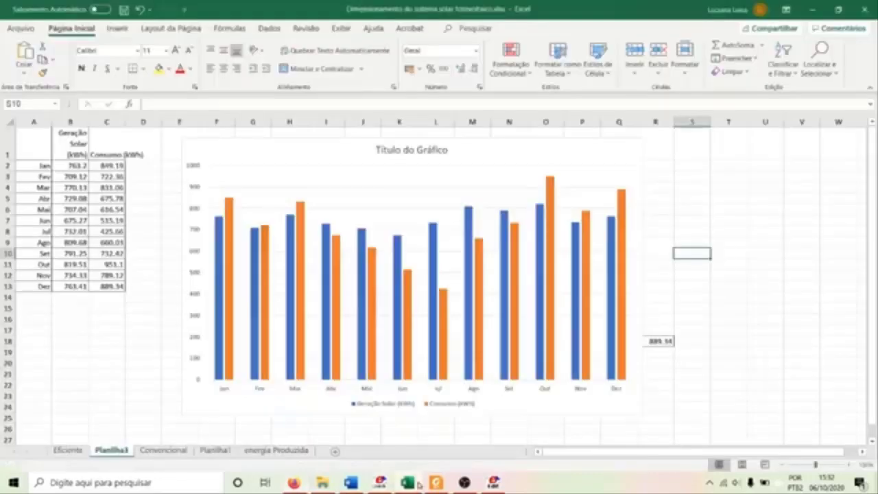
{"action": "scroll", "coordinate": [133, 410], "scroll_direction": "down", "scroll_amount": 3}
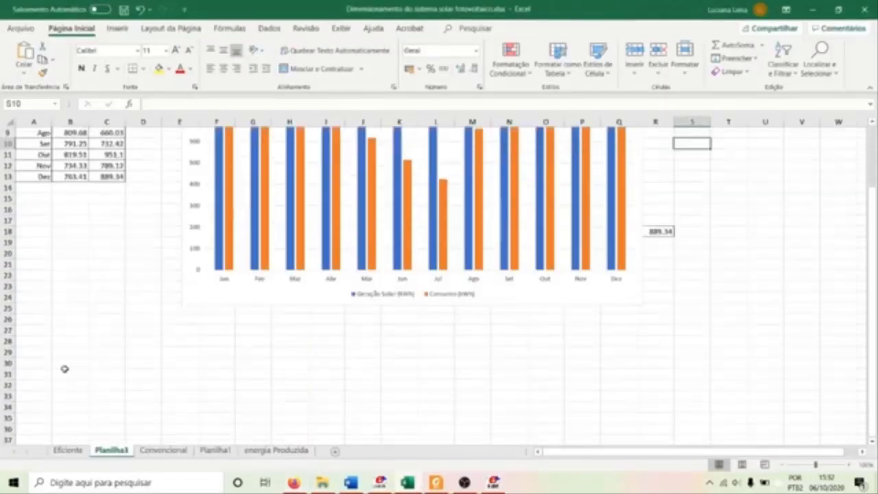
{"action": "left_click", "coordinate": [68, 372]}
{"action": "type", "text": "132.55\t-40.22\t101.6\t-41.9\t-88.0\t-170.5\t-356.6\t-159.1\t-40.7\t191.17\t92.78\t182.25\t129.2\t191.17"}
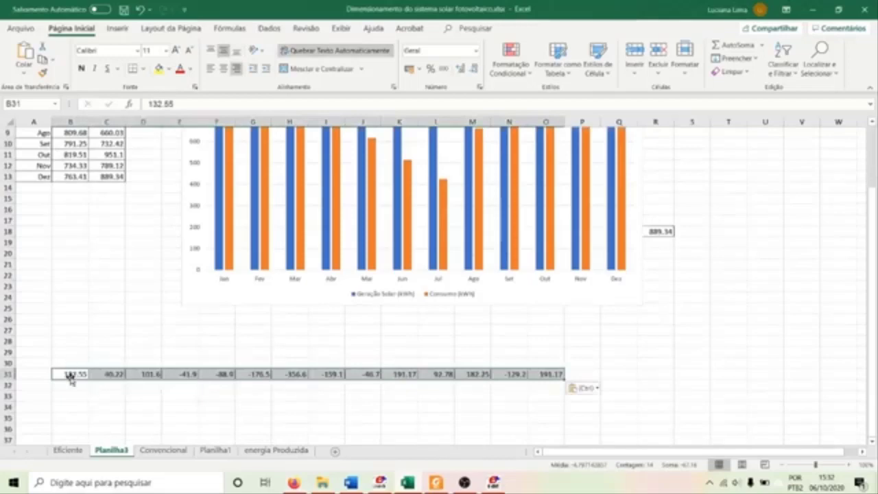
Paste the row 31 bill totals transposed into column C, starting at C44
{"action": "key", "text": "ctrl+c"}
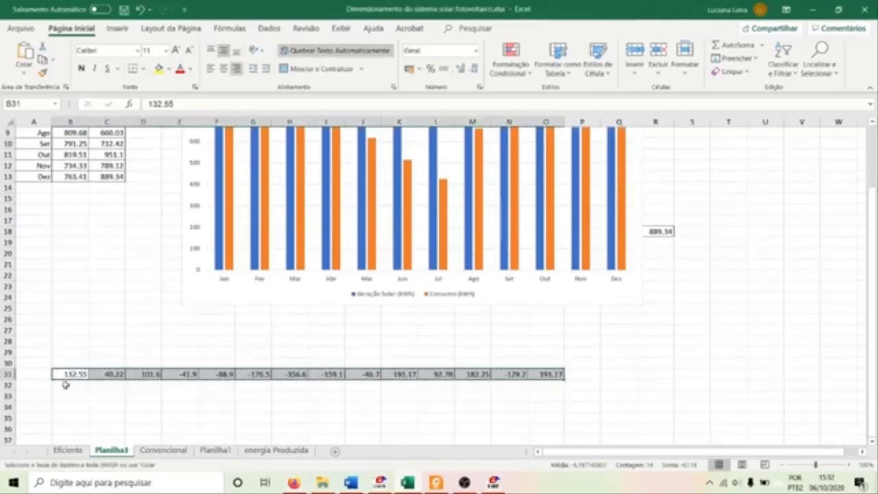
{"action": "scroll", "coordinate": [63, 399], "scroll_direction": "up", "scroll_amount": 3}
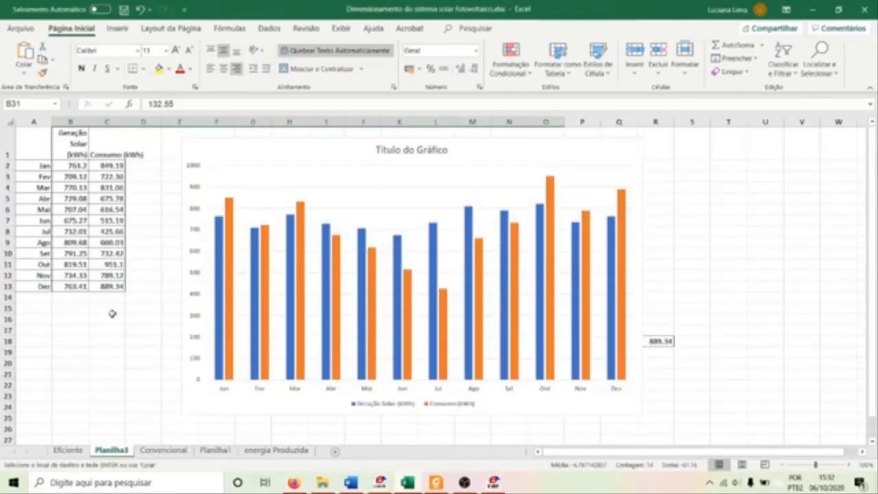
{"action": "scroll", "coordinate": [112, 310], "scroll_direction": "down", "scroll_amount": 13}
{"action": "left_click", "coordinate": [106, 164]}
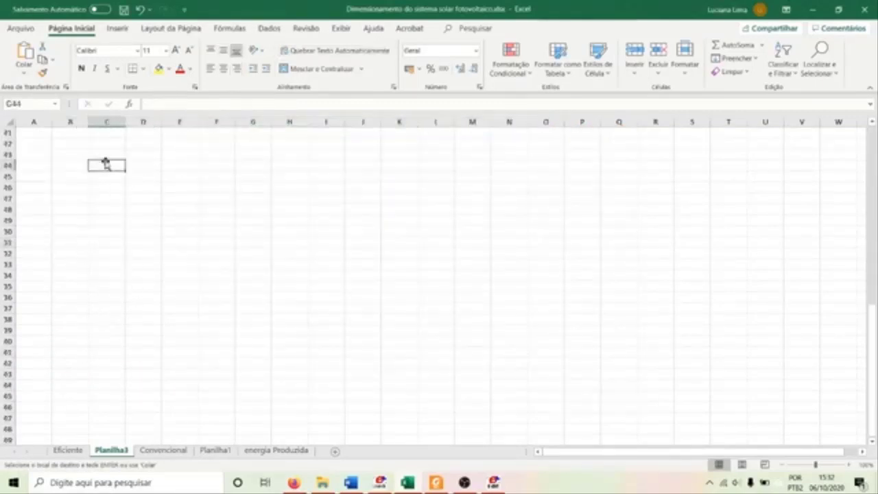
{"action": "right_click", "coordinate": [104, 168]}
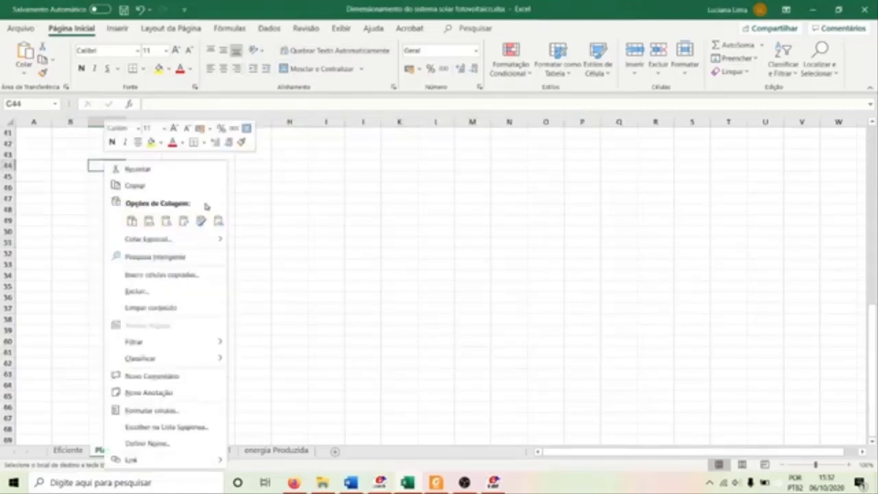
{"action": "left_click", "coordinate": [184, 220]}
Enter Jan and Fev in B44 and B45, and fill the month series down to B57
{"action": "left_click", "coordinate": [79, 171]}
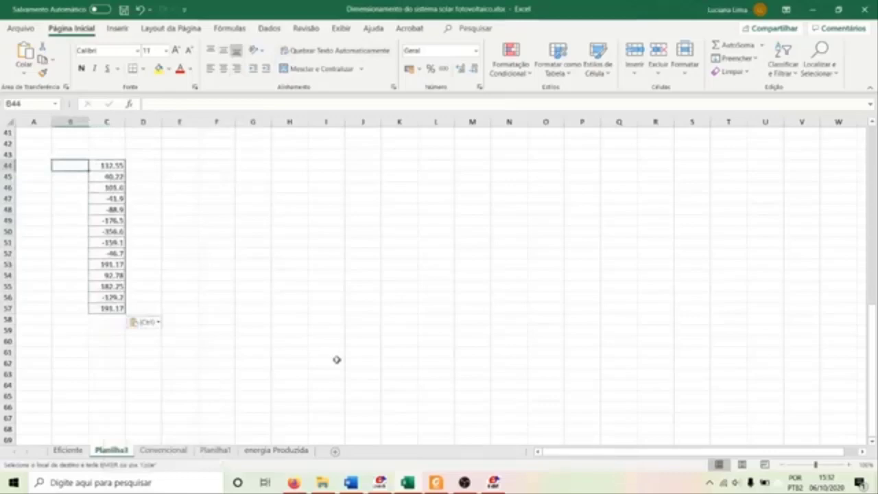
{"action": "type", "text": "Jan"}
{"action": "key", "text": "Return"}
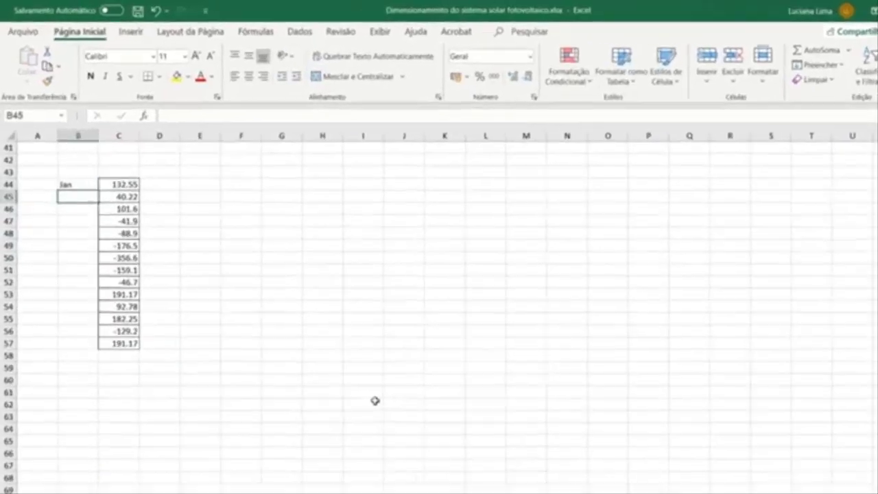
{"action": "type", "text": "V"}
{"action": "key", "text": "BackSpace"}
{"action": "type", "text": "Fev"}
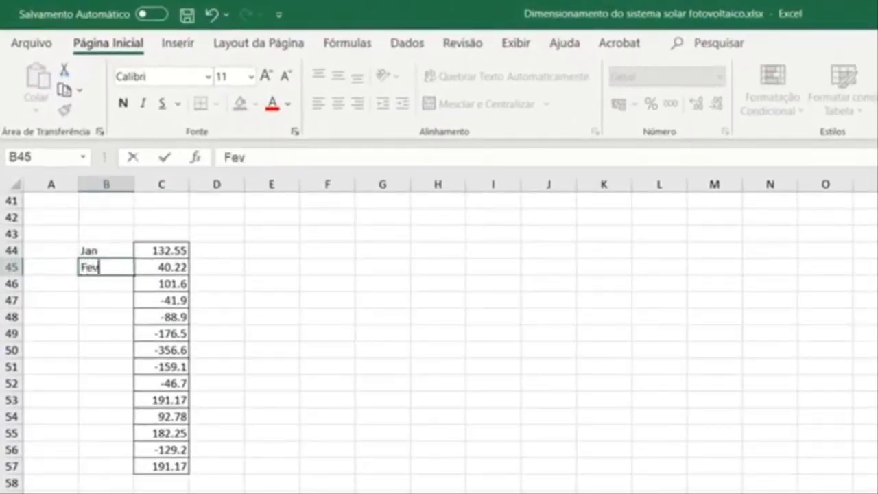
{"action": "left_click", "coordinate": [80, 364]}
{"action": "left_click_drag", "start_coordinate": [120, 252], "coordinate": [135, 472]}
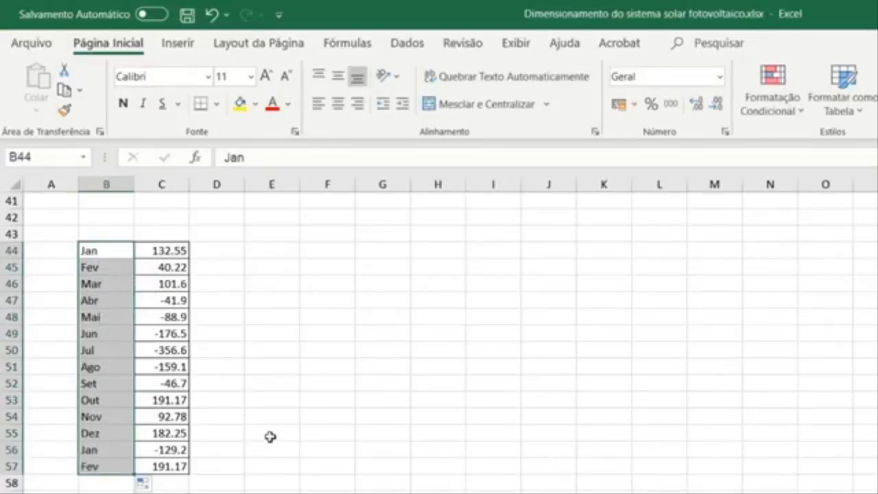
Check the report's last two column headings and relabel B56 as "Soma" and B57 as "Máxima"
{"action": "key", "text": "alt+Tab"}
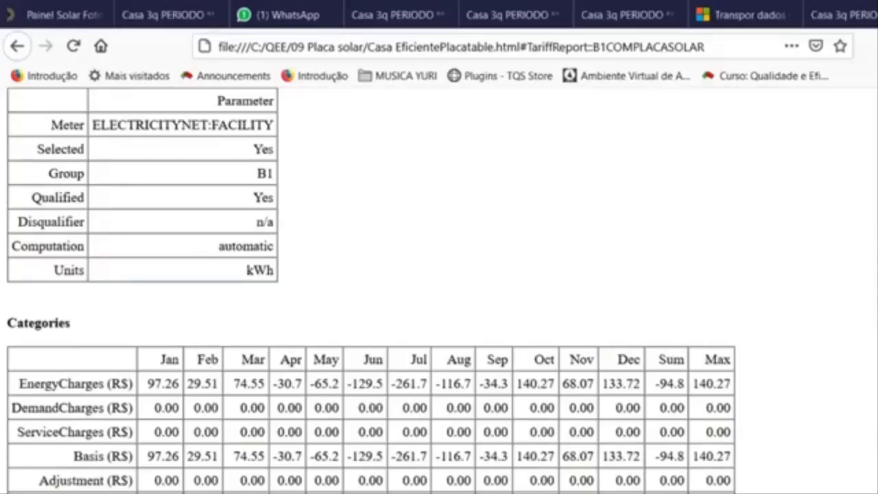
{"action": "key", "text": "alt+Tab"}
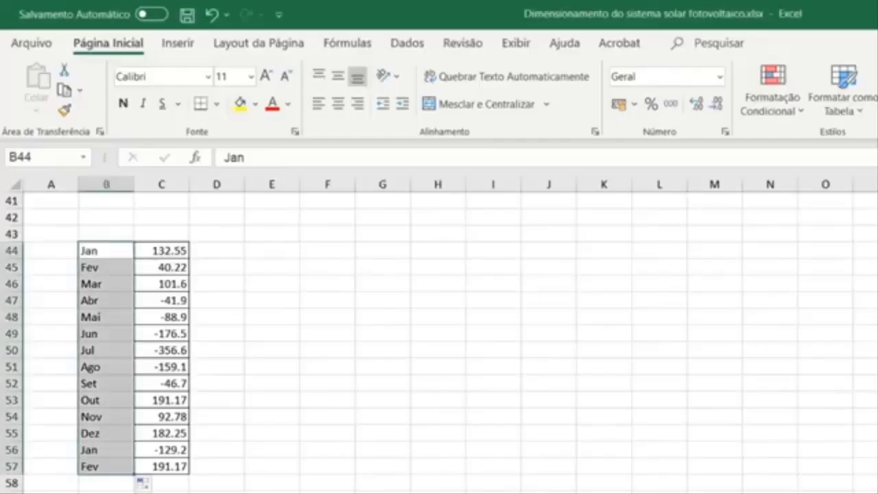
{"action": "left_click", "coordinate": [121, 450]}
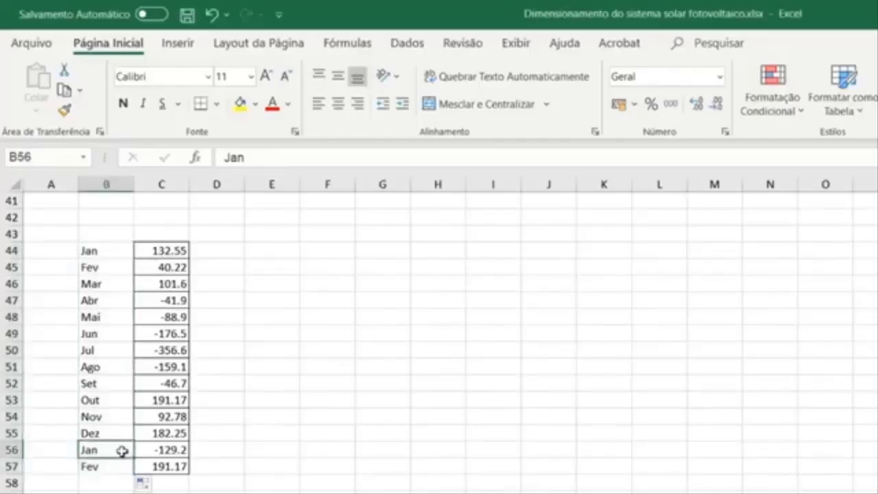
{"action": "type", "text": "Soma"}
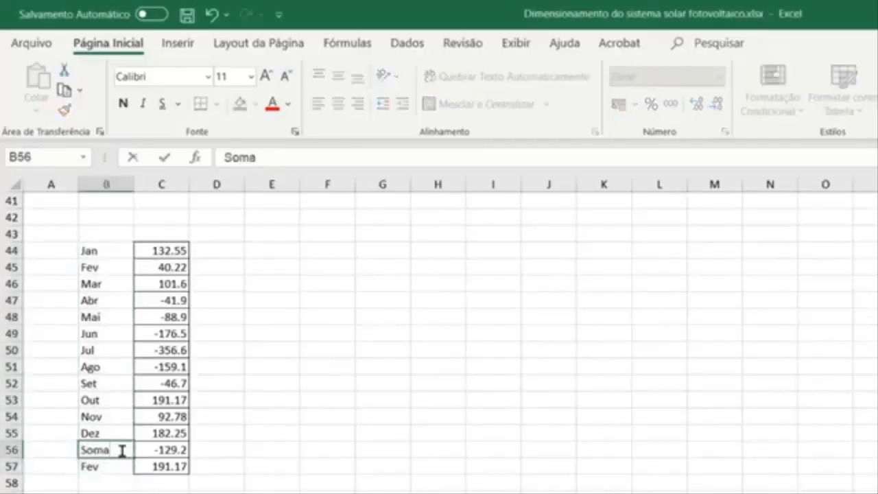
{"action": "key", "text": "Return"}
{"action": "type", "text": "Máxima"}
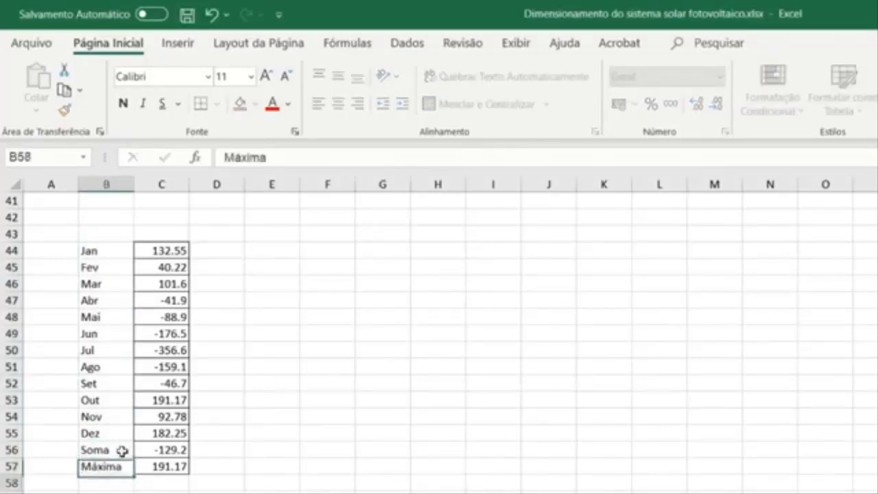
{"action": "key", "text": "Return"}
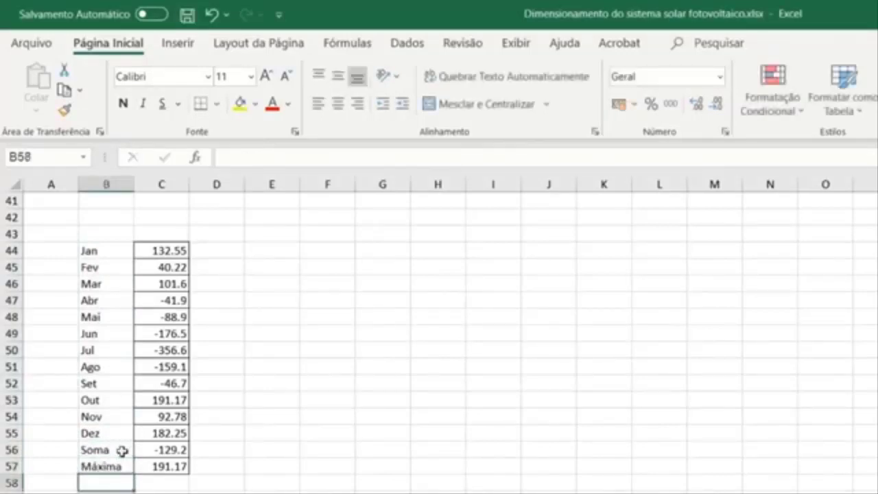
Format the bill values in C44:C57 with the accounting format in R$
{"action": "left_click_drag", "start_coordinate": [91, 250], "coordinate": [172, 465]}
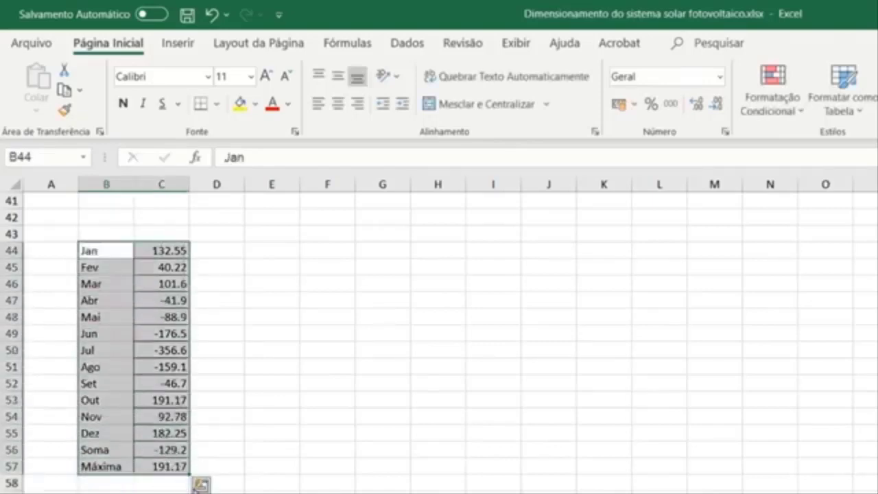
{"action": "left_click", "coordinate": [302, 336]}
{"action": "left_click_drag", "start_coordinate": [157, 251], "coordinate": [171, 467]}
{"action": "left_click", "coordinate": [628, 108]}
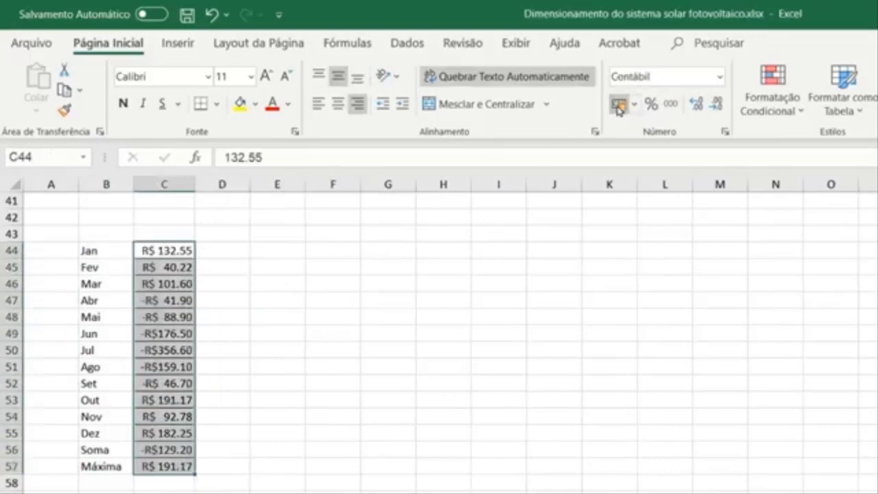
{"action": "left_click", "coordinate": [289, 410]}
Insert the recommended clustered column chart (Coluna Agrupada) of the bill values from B44:C57
{"action": "left_click_drag", "start_coordinate": [108, 253], "coordinate": [183, 468]}
{"action": "left_click", "coordinate": [177, 43]}
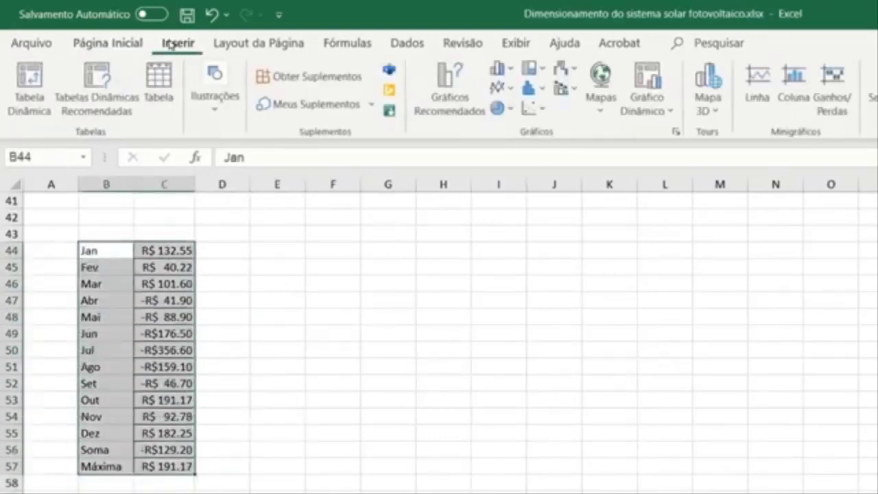
{"action": "left_click", "coordinate": [453, 84]}
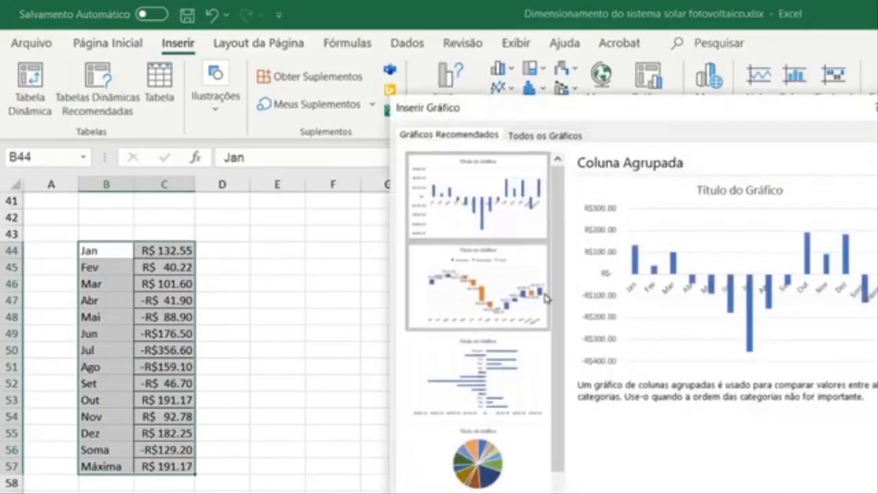
{"action": "key", "text": "Return"}
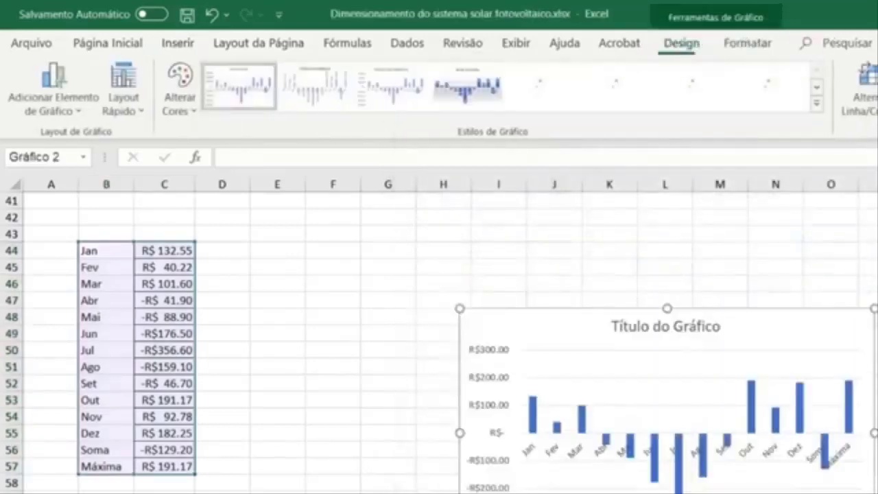
Enlarge the bill chart to span about G40 to R66, and examine its positive and negative bars
{"action": "left_click_drag", "start_coordinate": [875, 302], "coordinate": [875, 198]}
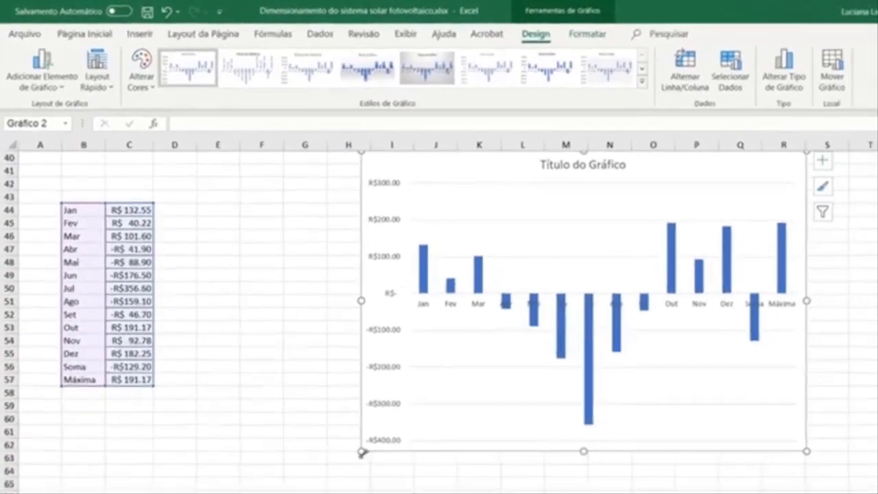
{"action": "left_click_drag", "start_coordinate": [362, 453], "coordinate": [302, 488]}
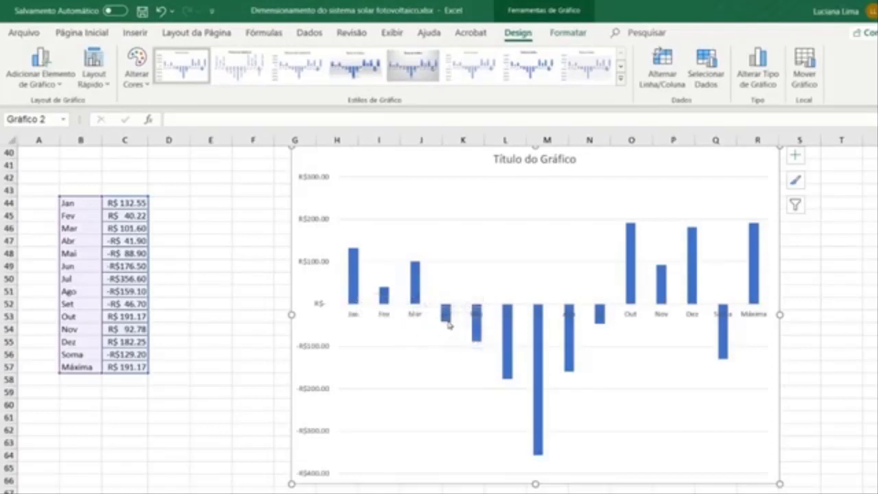
{"action": "mouse_move", "coordinate": [448, 325]}
{"action": "mouse_move", "coordinate": [730, 348]}
{"action": "scroll", "coordinate": [648, 381], "scroll_direction": "up", "scroll_amount": 2}
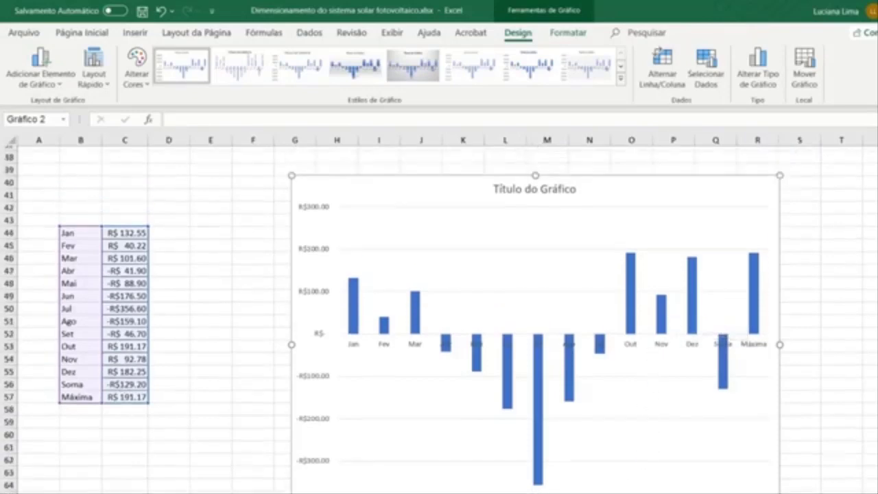
{"action": "scroll", "coordinate": [421, 205], "scroll_direction": "down", "scroll_amount": 3}
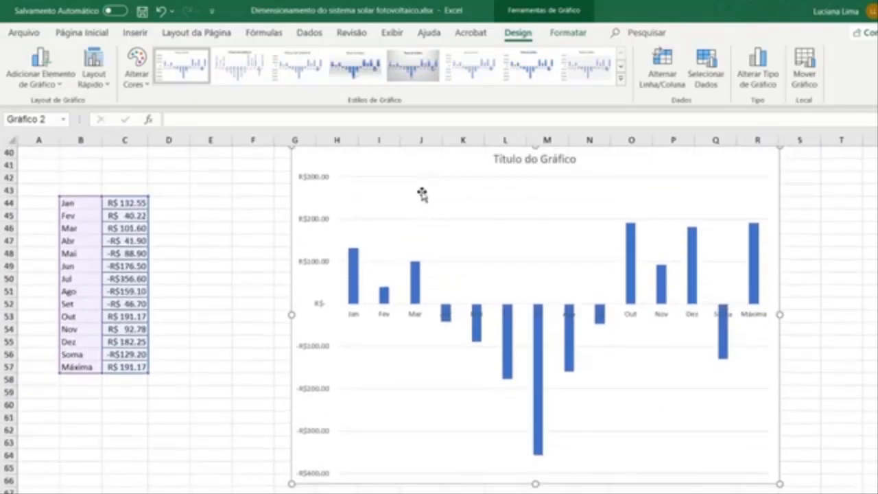